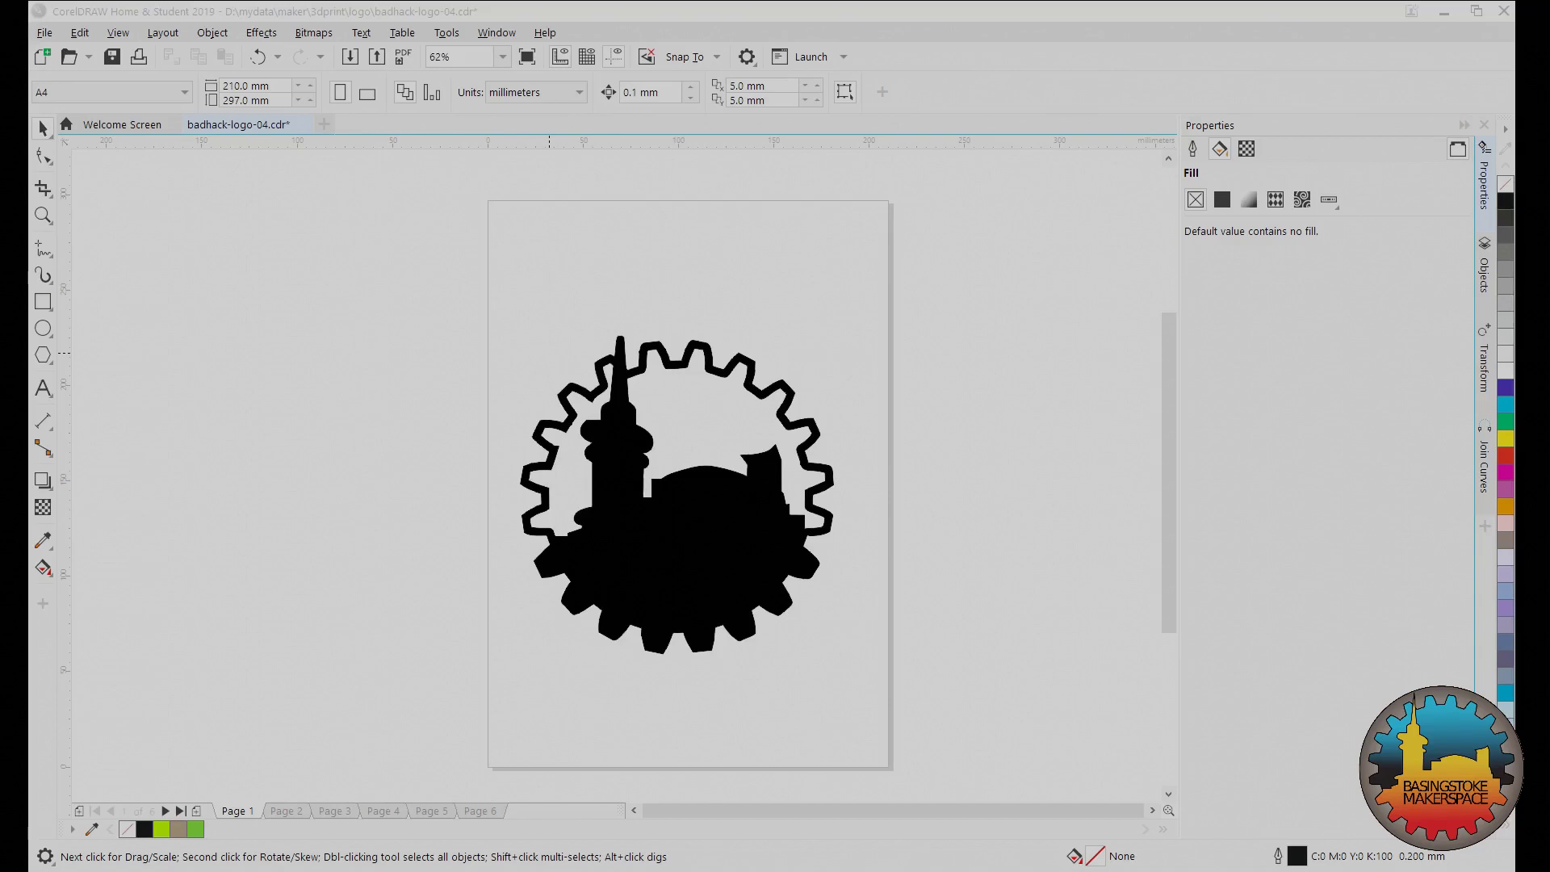
- Remove the fill from the black gear-and-skyline logo curve and display its nodes with the Shape tool
{"action": "scroll", "coordinate": [696, 510], "scroll_direction": "up", "scroll_amount": 2}
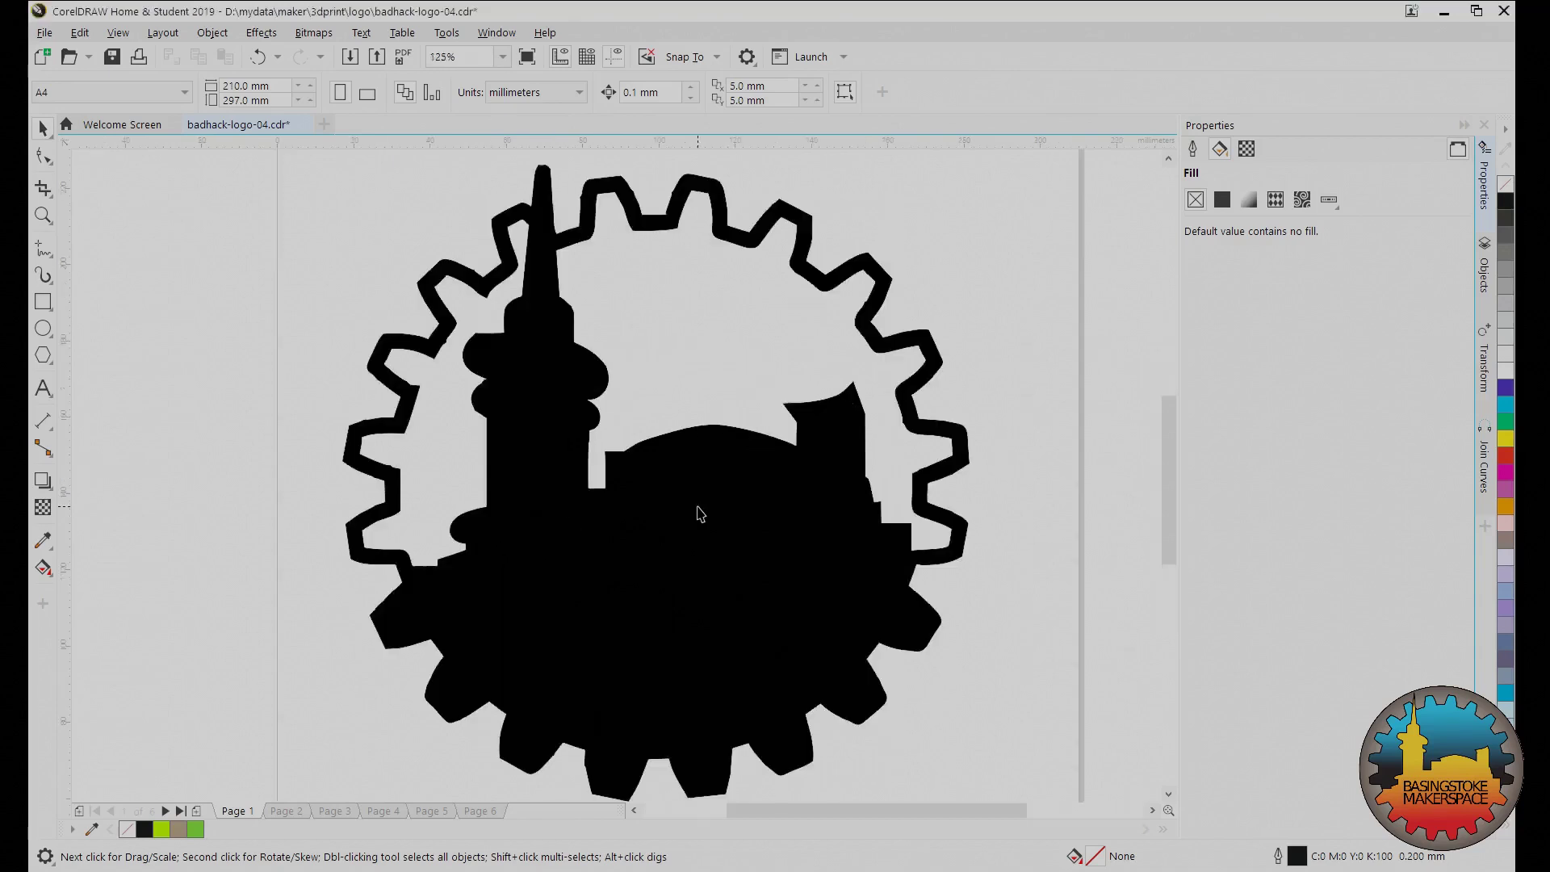
{"action": "left_click", "coordinate": [777, 527]}
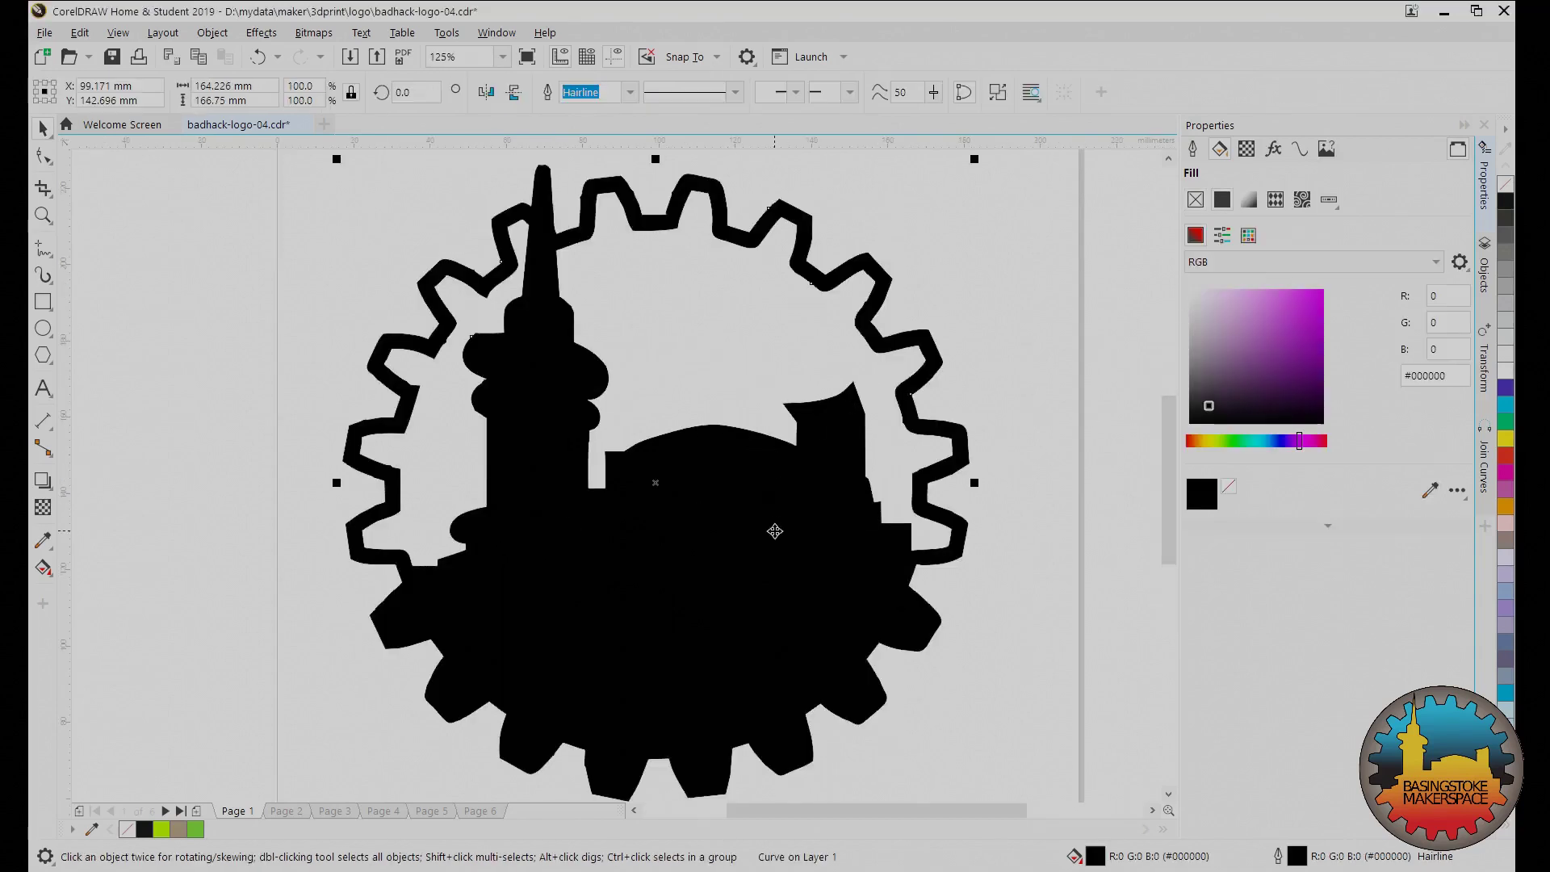
{"action": "left_click", "coordinate": [1197, 202]}
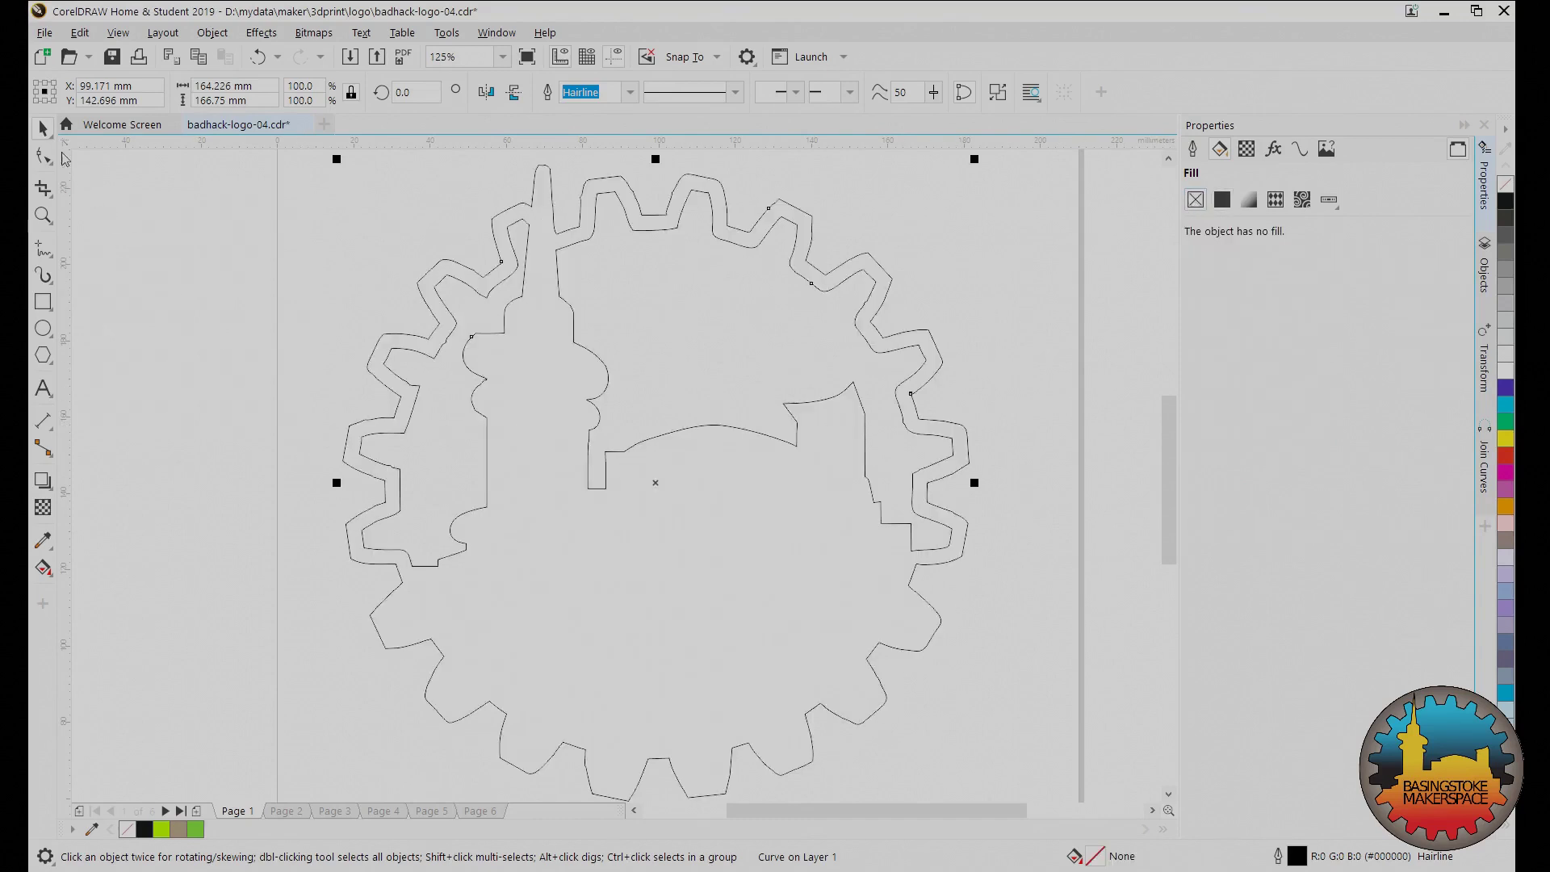
{"action": "left_click", "coordinate": [43, 156]}
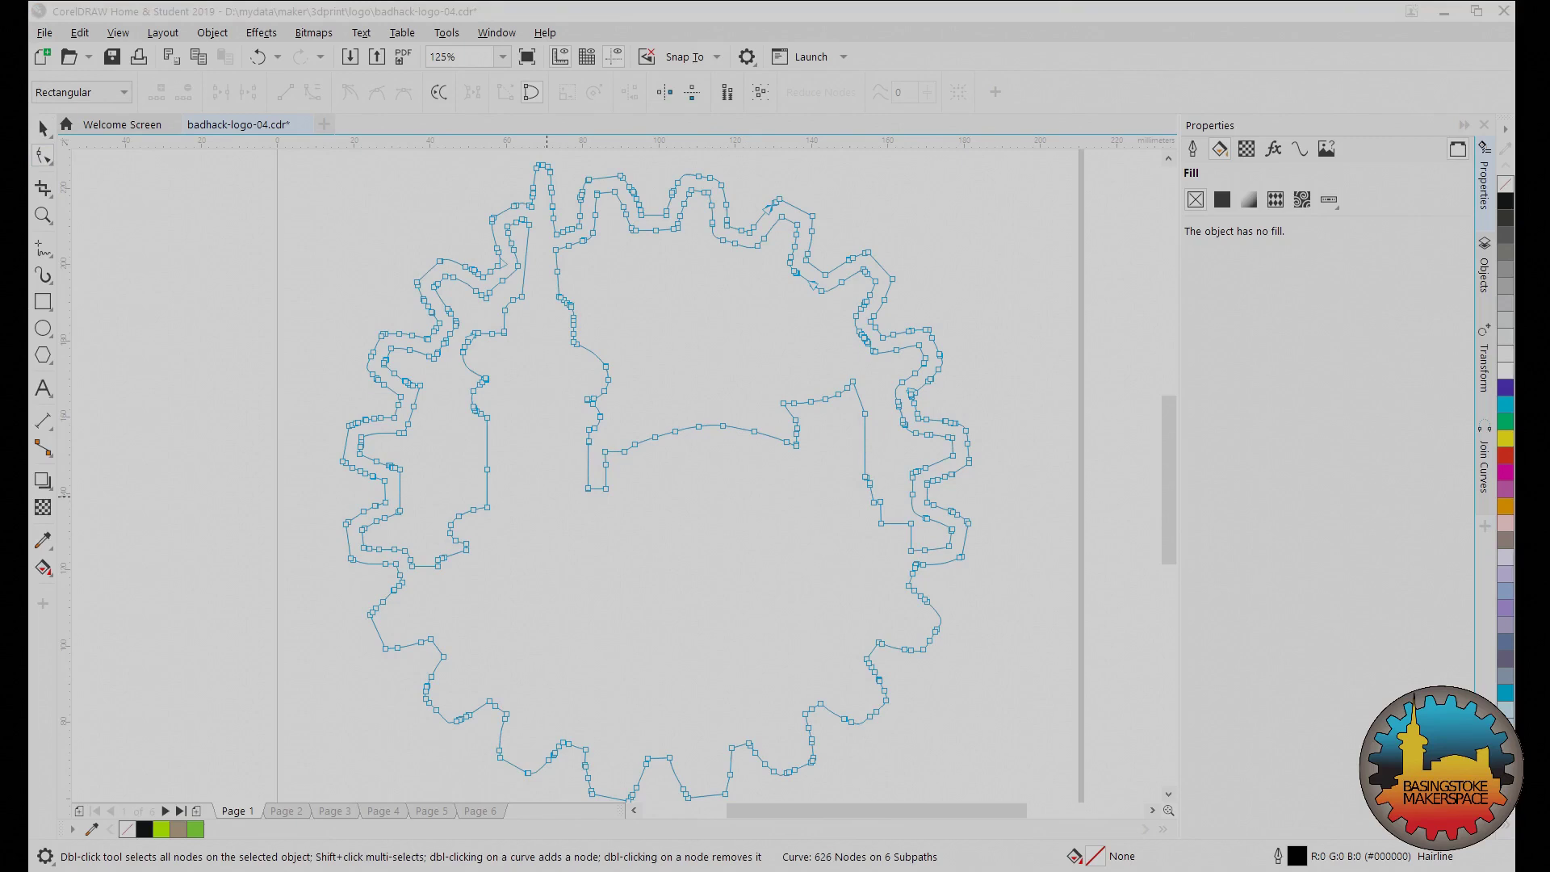
{"action": "key", "text": "F3"}
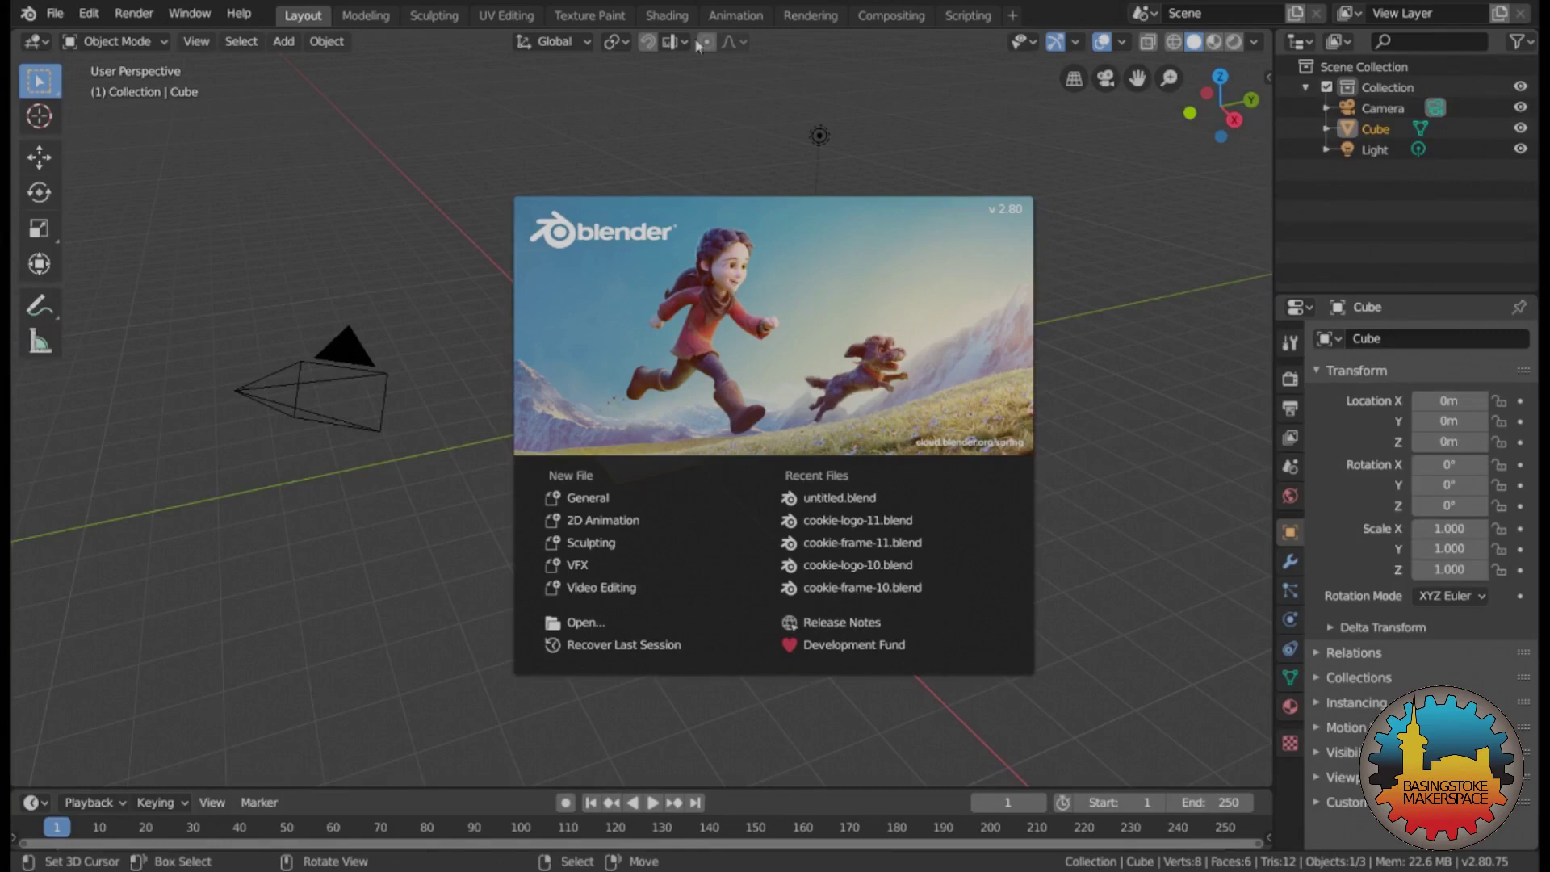
- Switch to Blender, rename the default cube as clip and hide it
{"action": "left_click", "coordinate": [412, 136]}
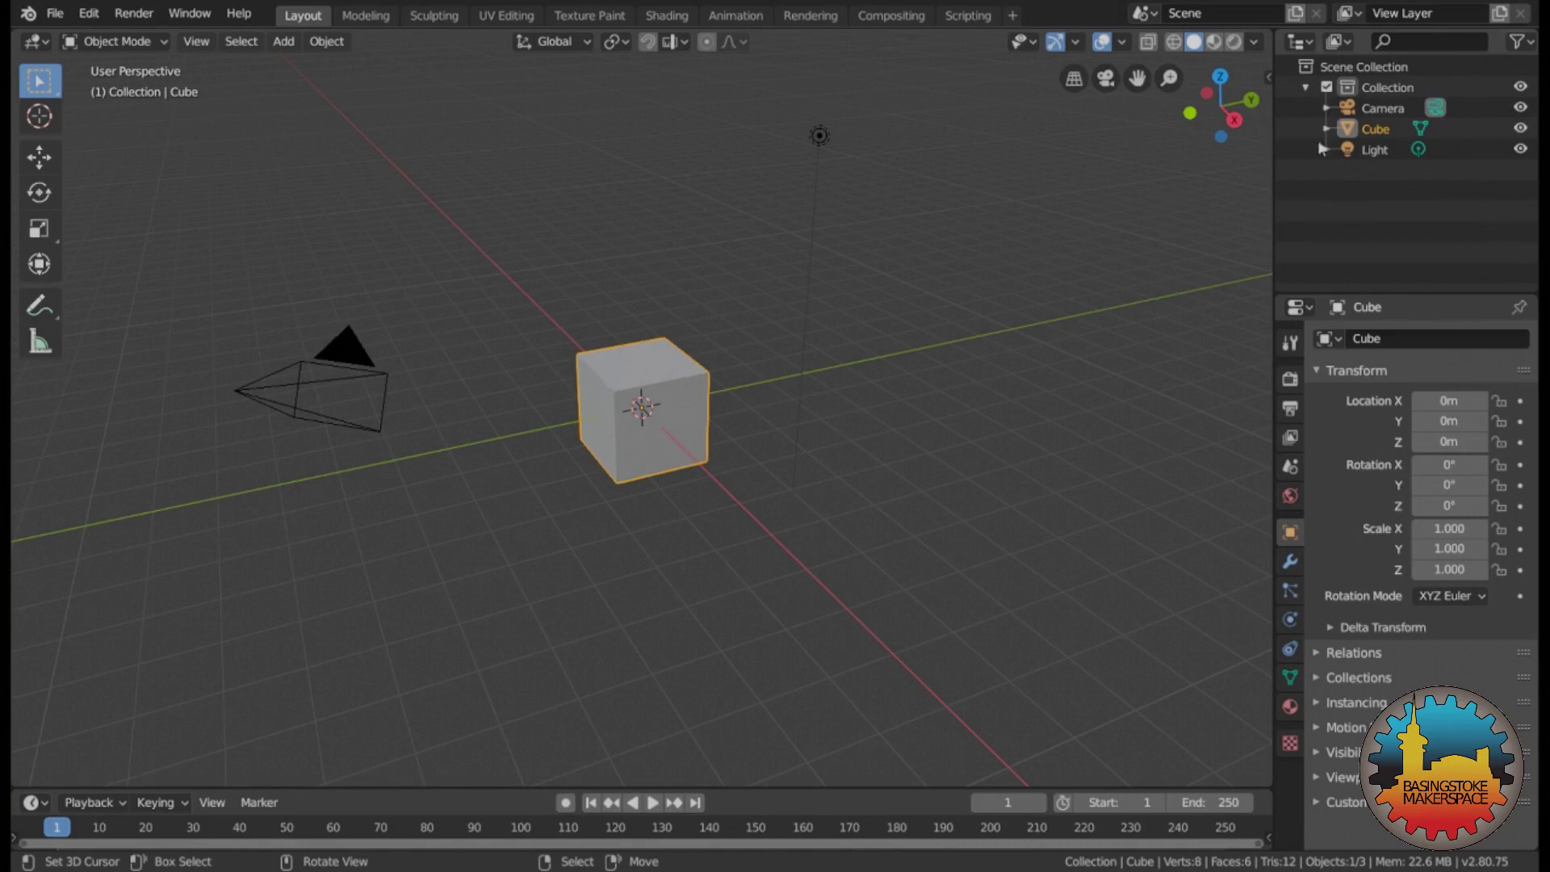
{"action": "left_click", "coordinate": [1385, 339]}
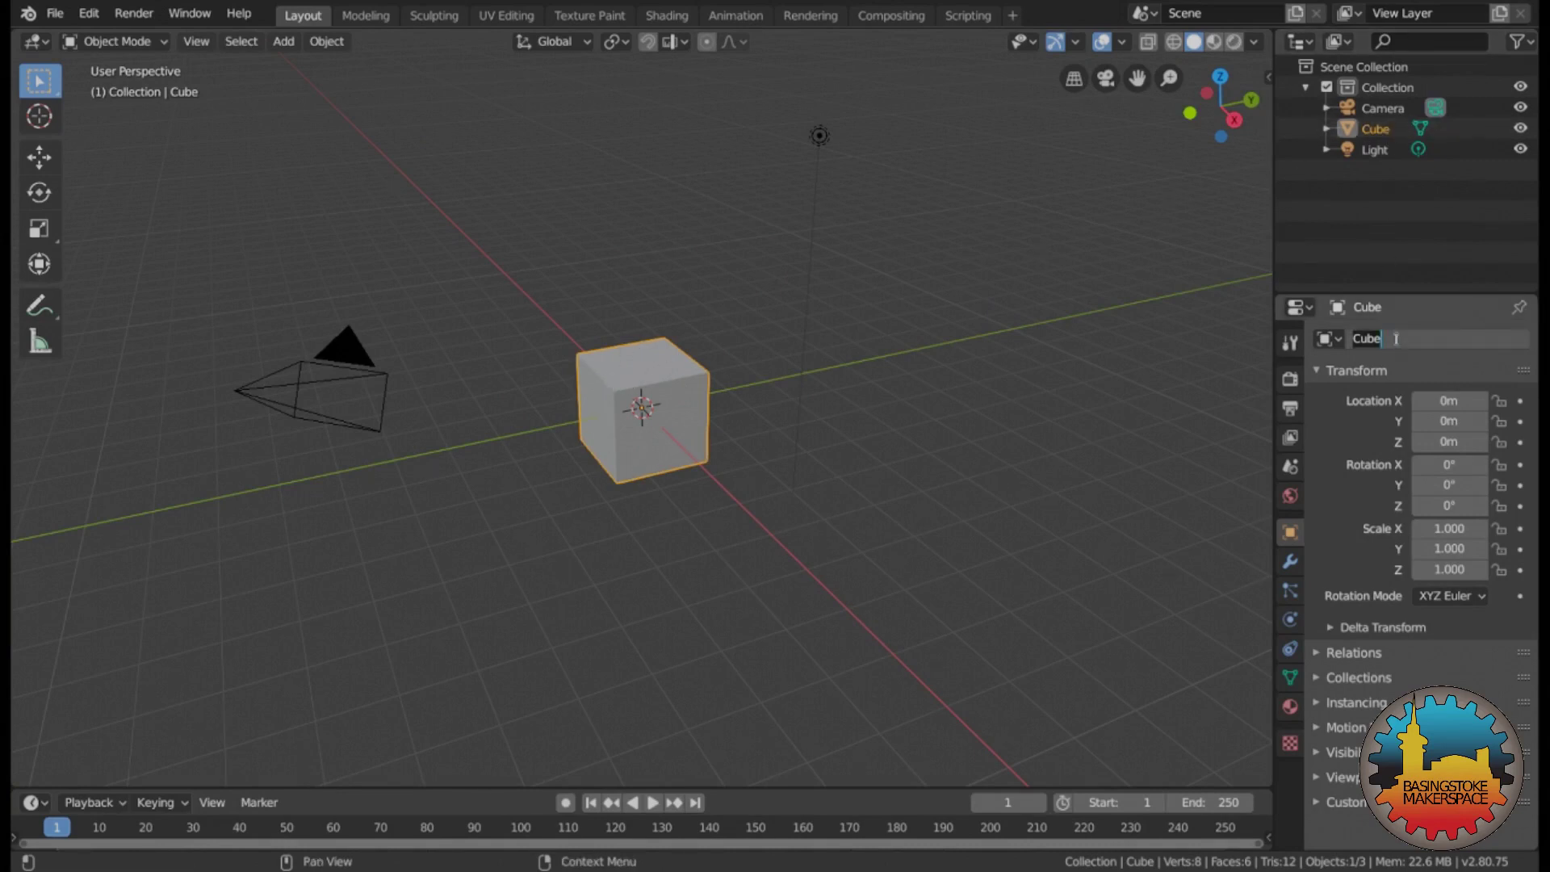
{"action": "key", "text": "BackSpace"}
{"action": "type", "text": "clip"}
{"action": "key", "text": "Return"}
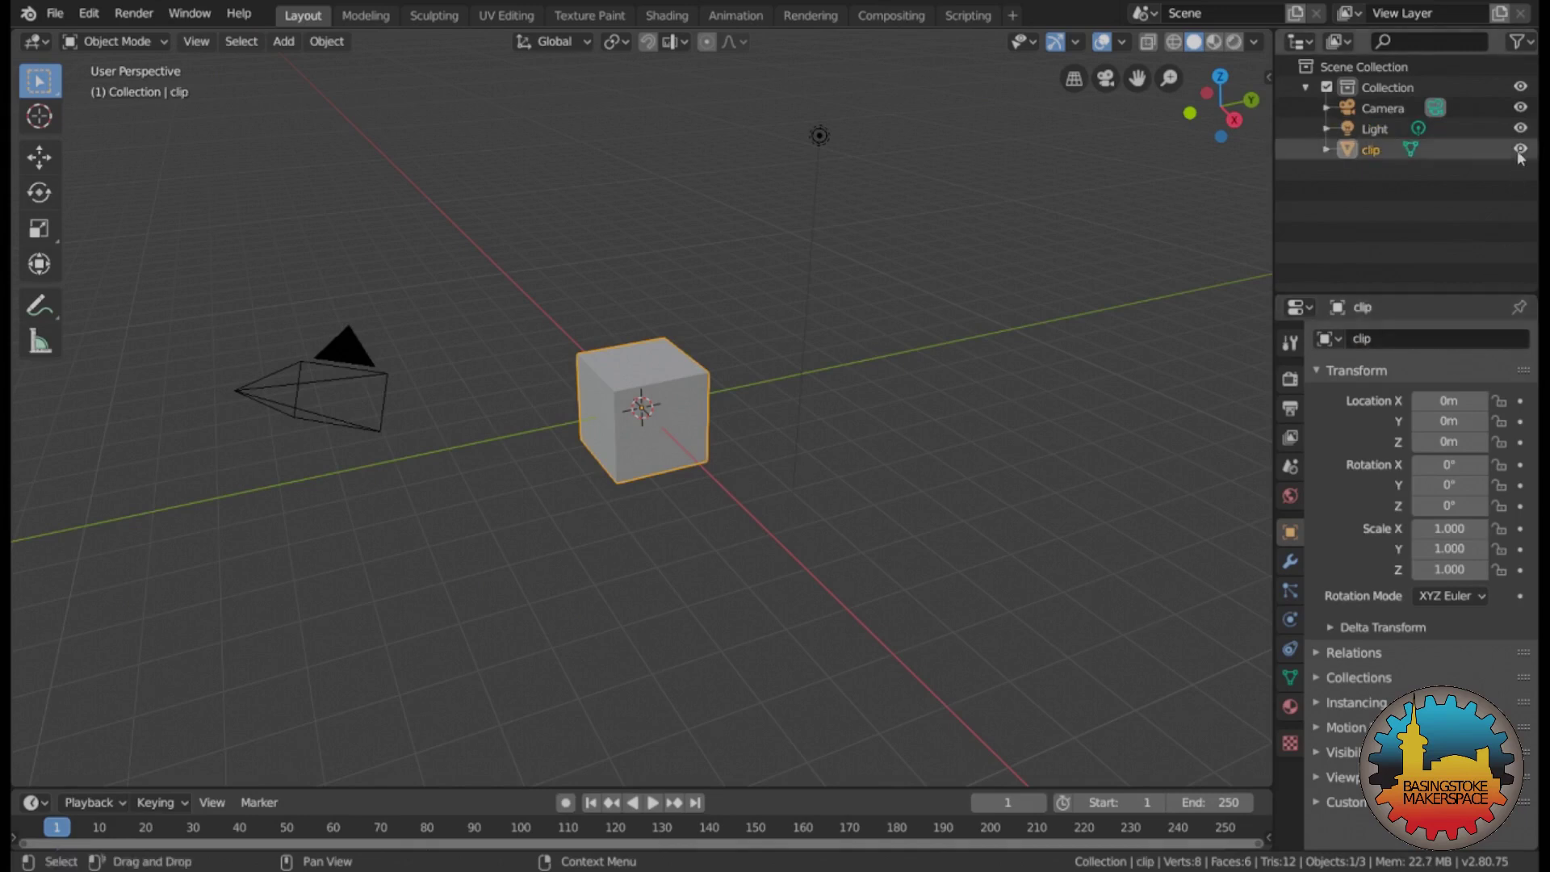
{"action": "key", "text": "h"}
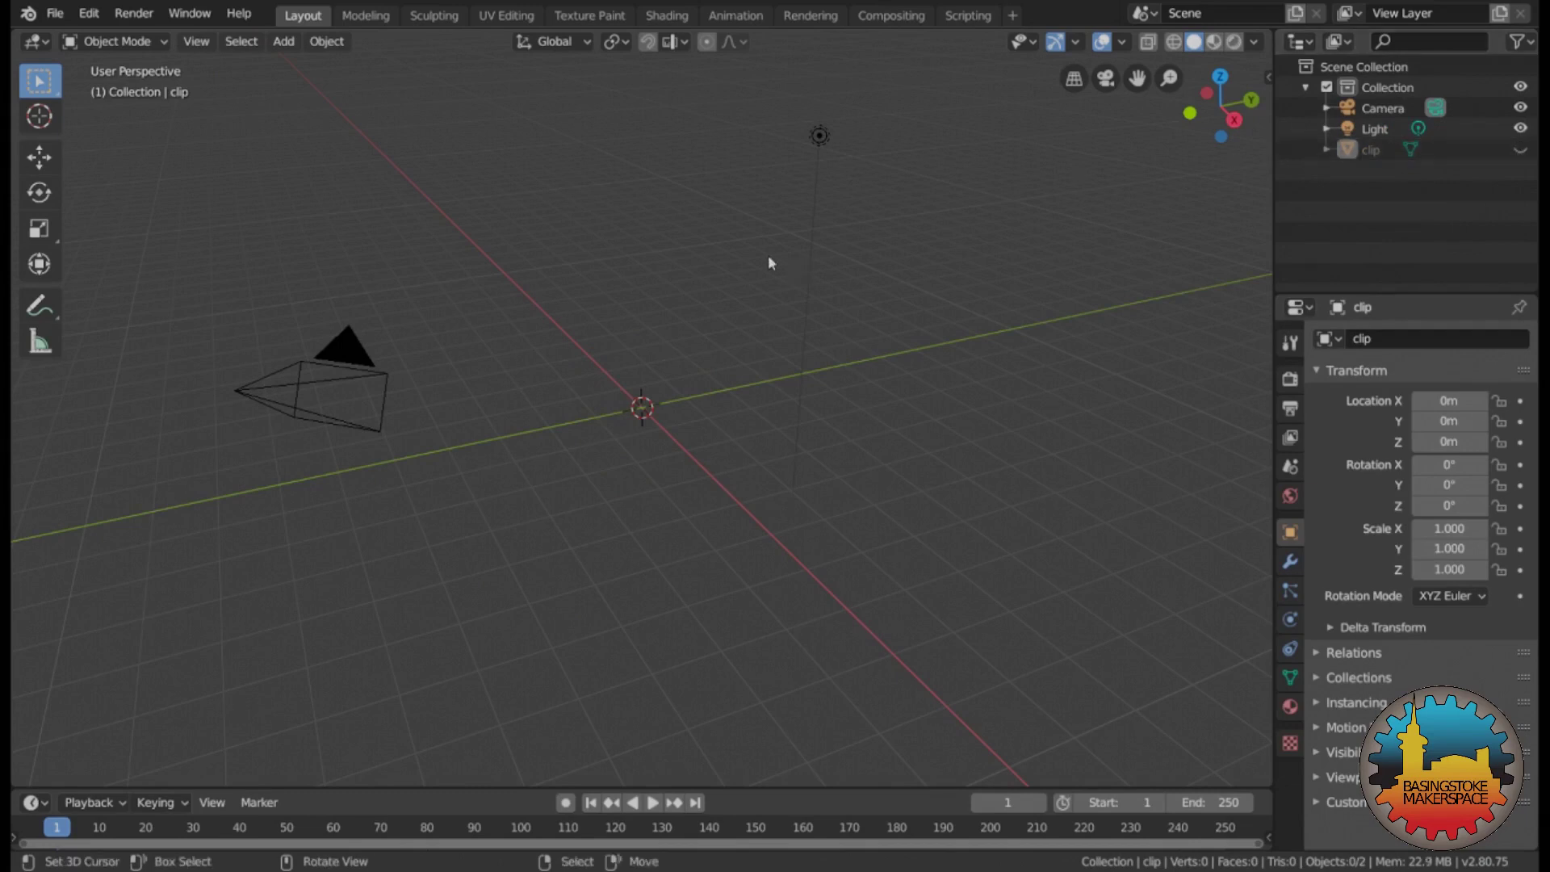
- Add a NURBS circle at the origin and convert it to a mesh
{"action": "left_click", "coordinate": [288, 46]}
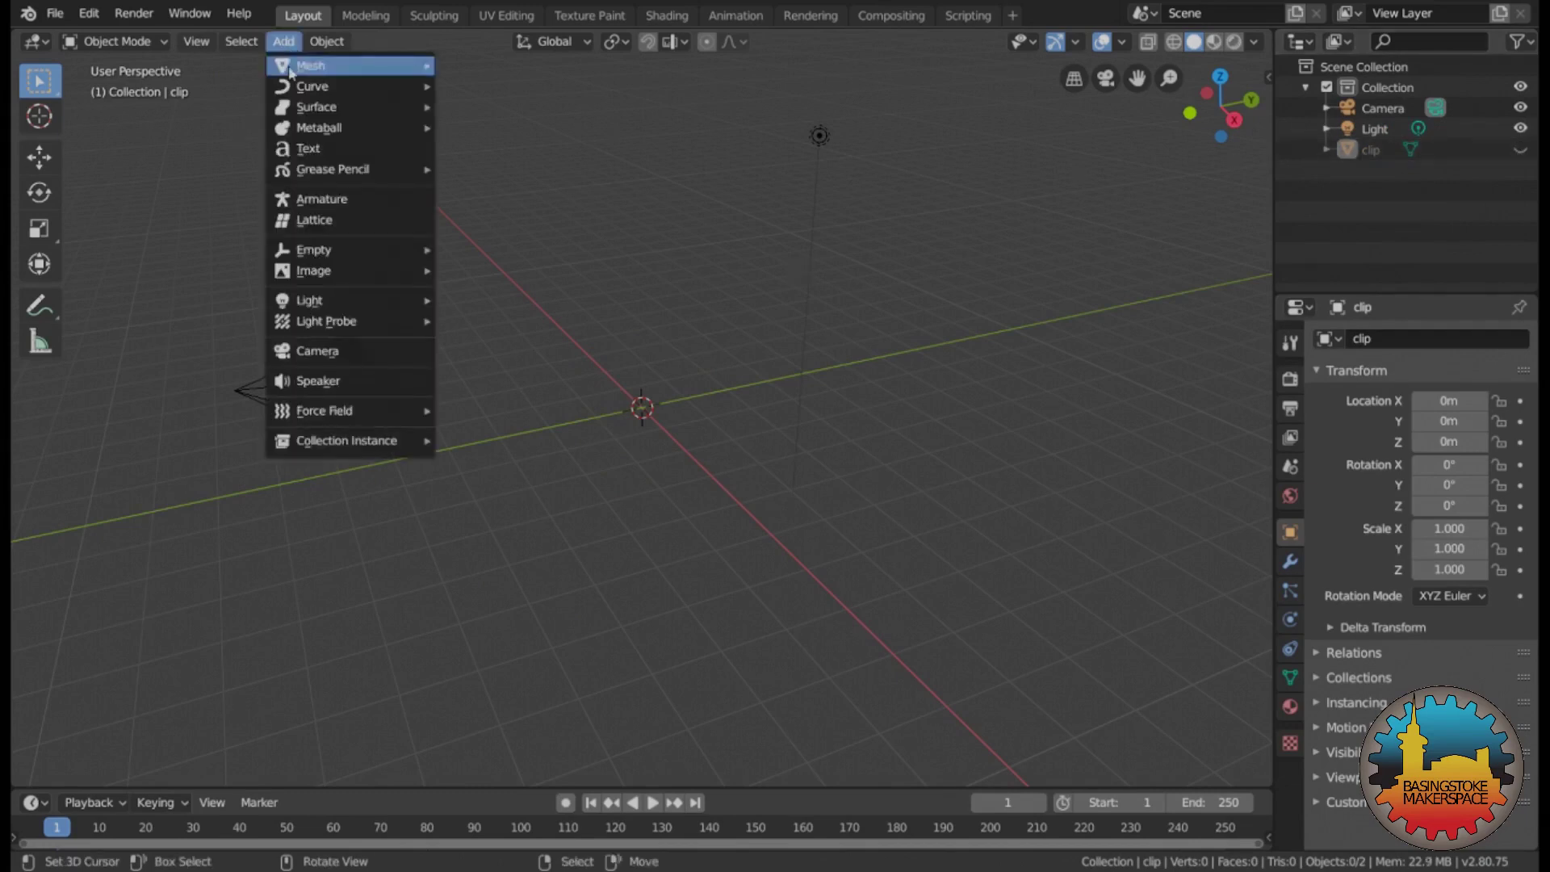
{"action": "mouse_move", "coordinate": [397, 86]}
{"action": "left_click", "coordinate": [496, 157]}
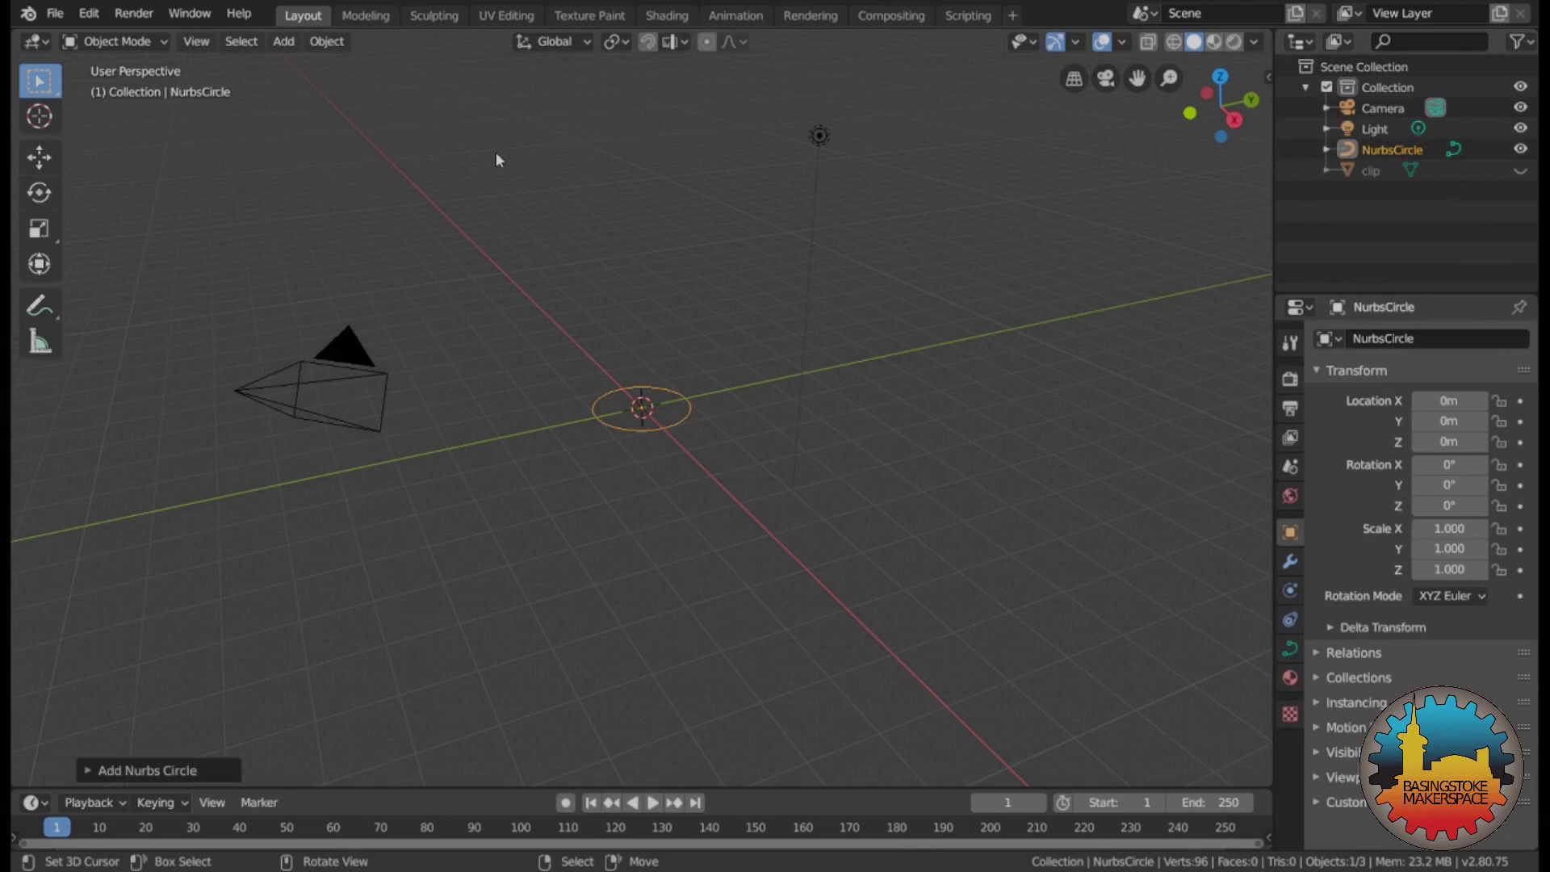
{"action": "left_click", "coordinate": [326, 42]}
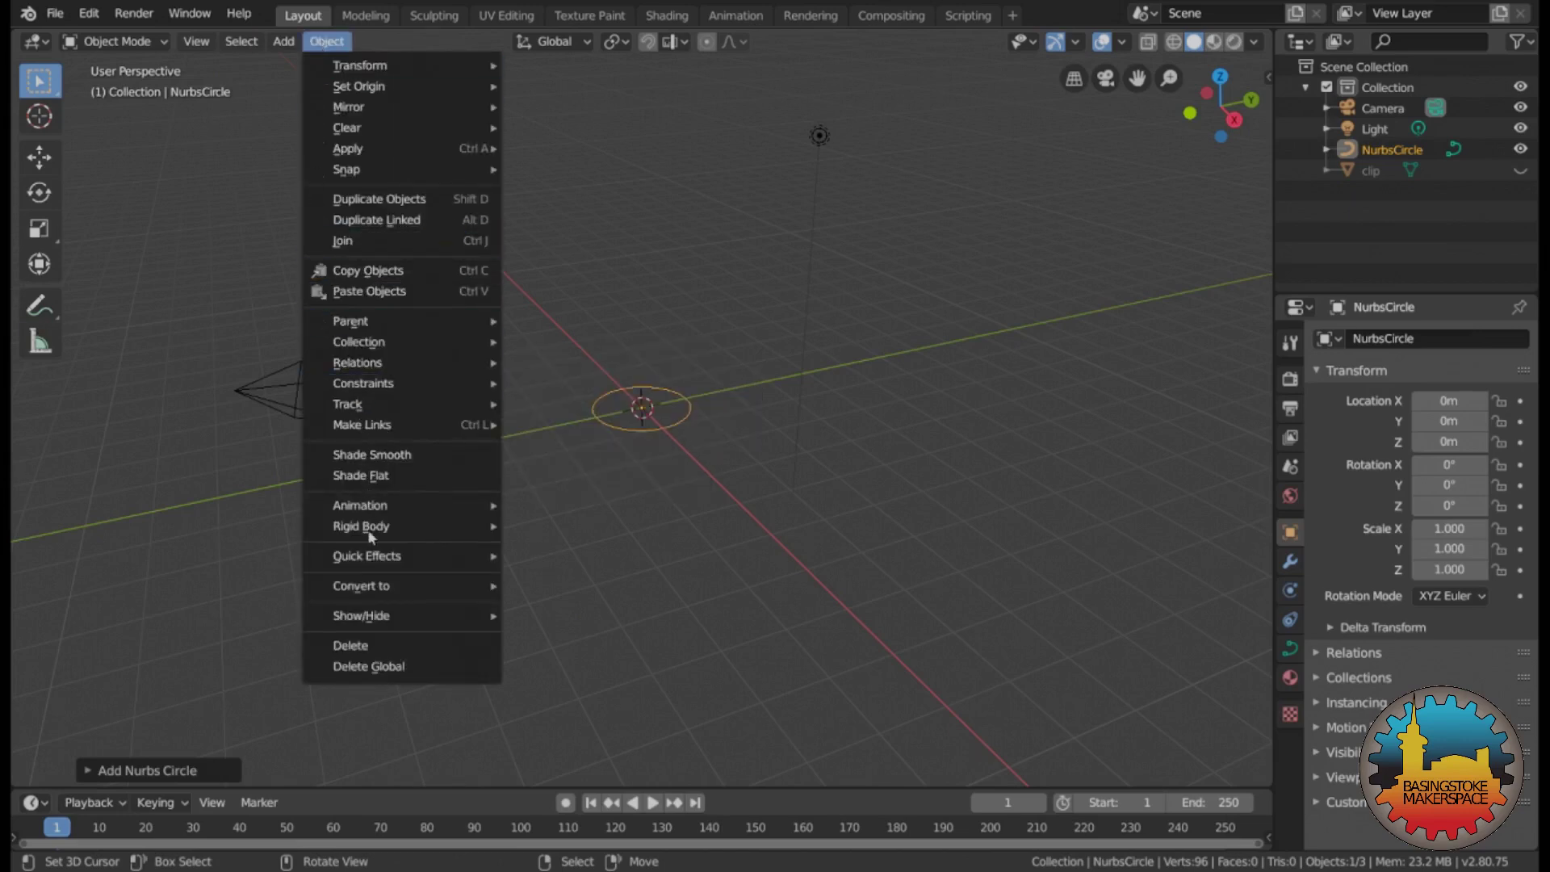
{"action": "mouse_move", "coordinate": [381, 586]}
{"action": "left_click", "coordinate": [566, 608]}
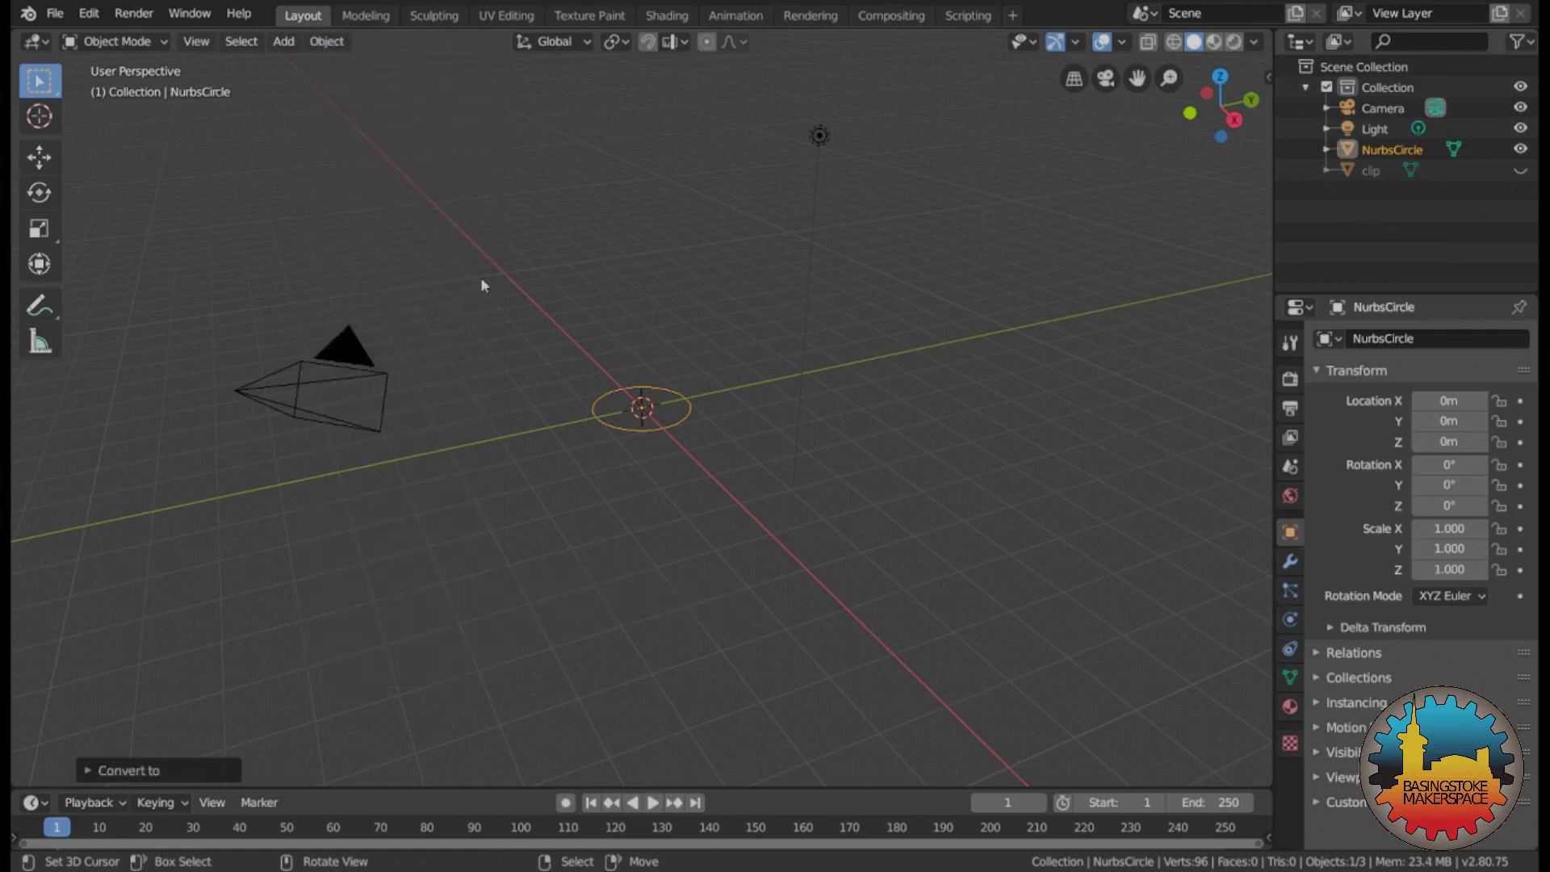
- Duplicate the circle in place, then duplicate both circles in place to have four coincident circles
{"action": "left_click", "coordinate": [328, 42]}
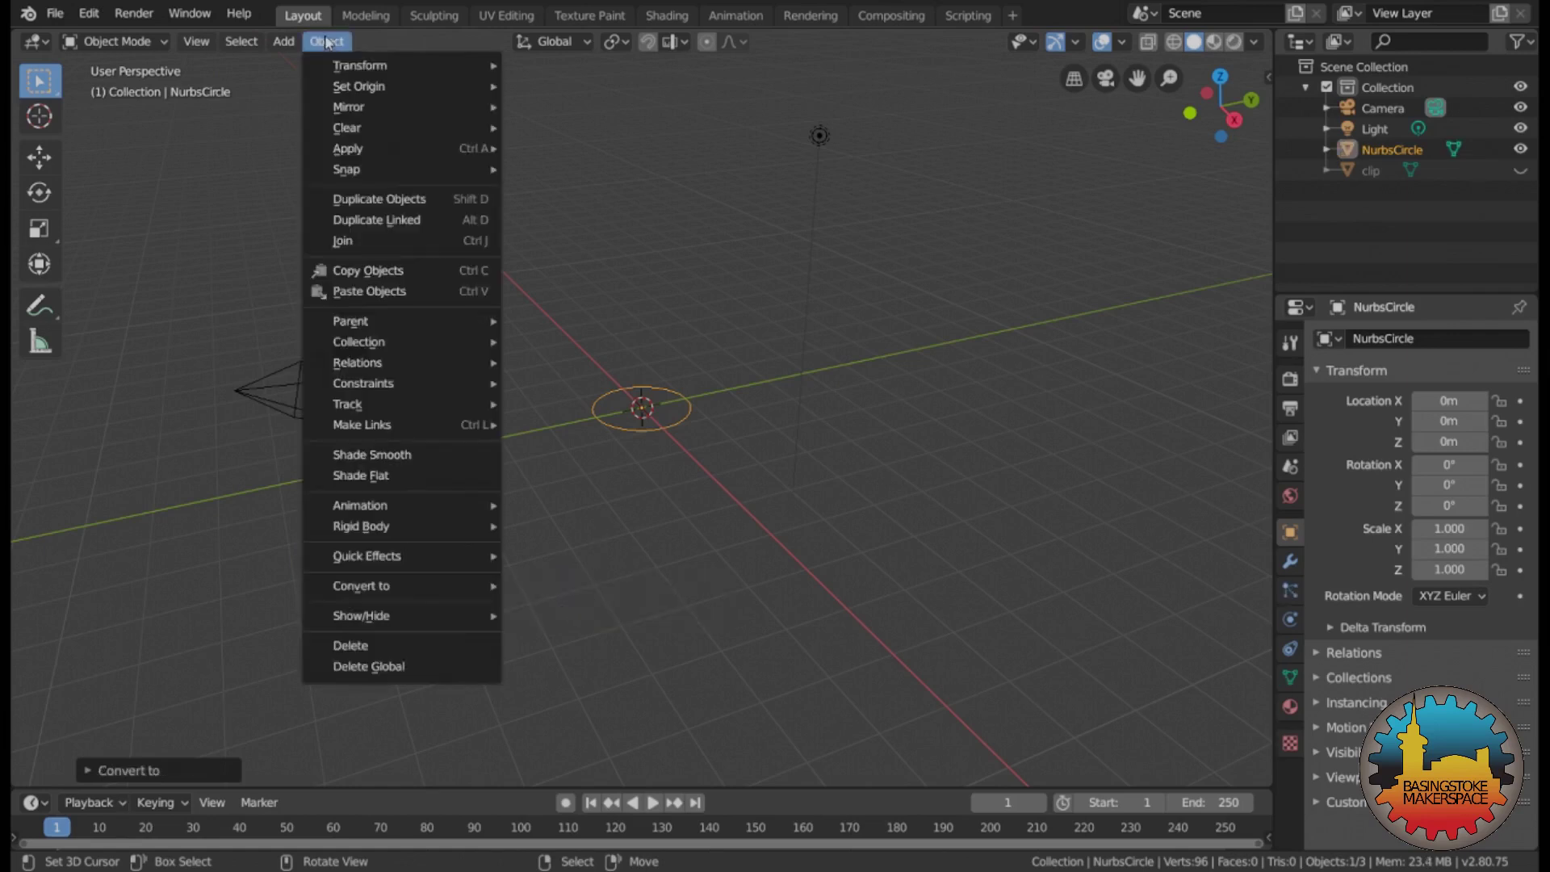
{"action": "left_click", "coordinate": [378, 199]}
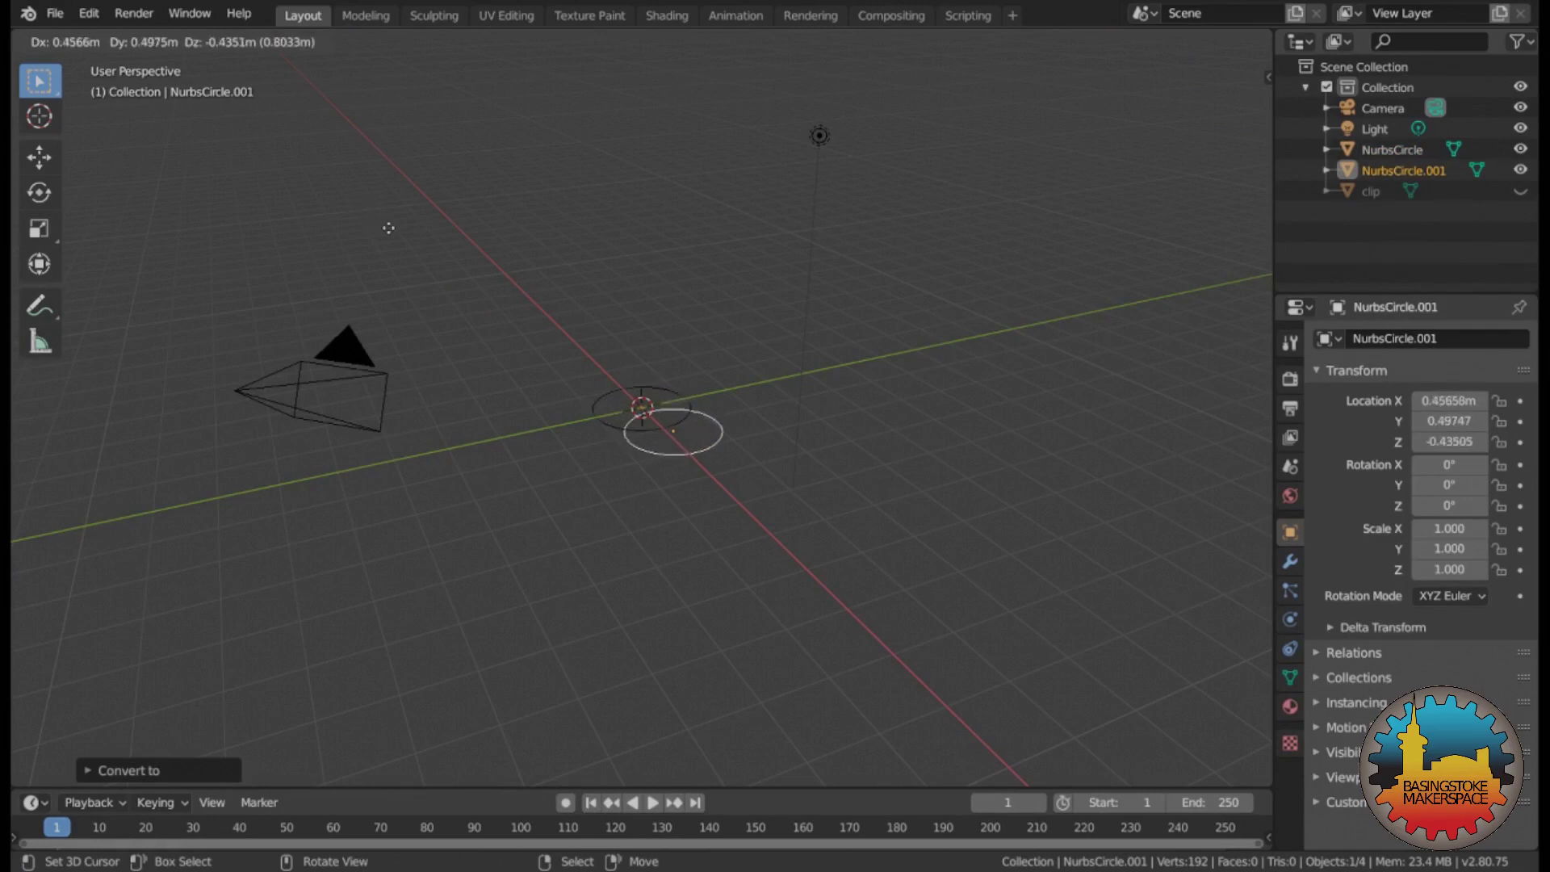
{"action": "right_click", "coordinate": [389, 227]}
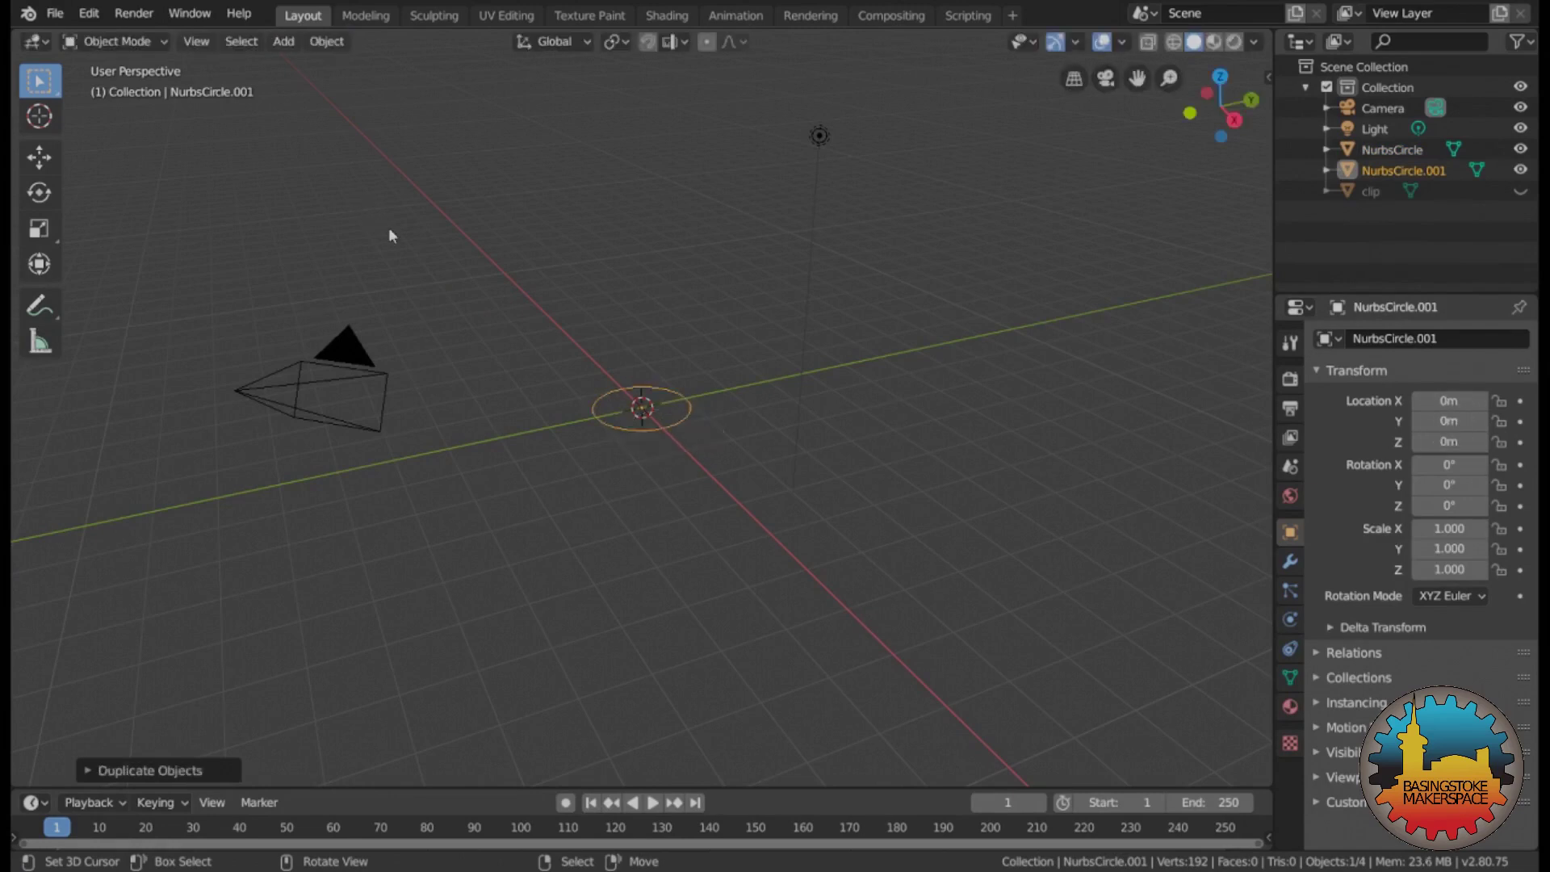
{"action": "left_click", "coordinate": [1392, 151]}
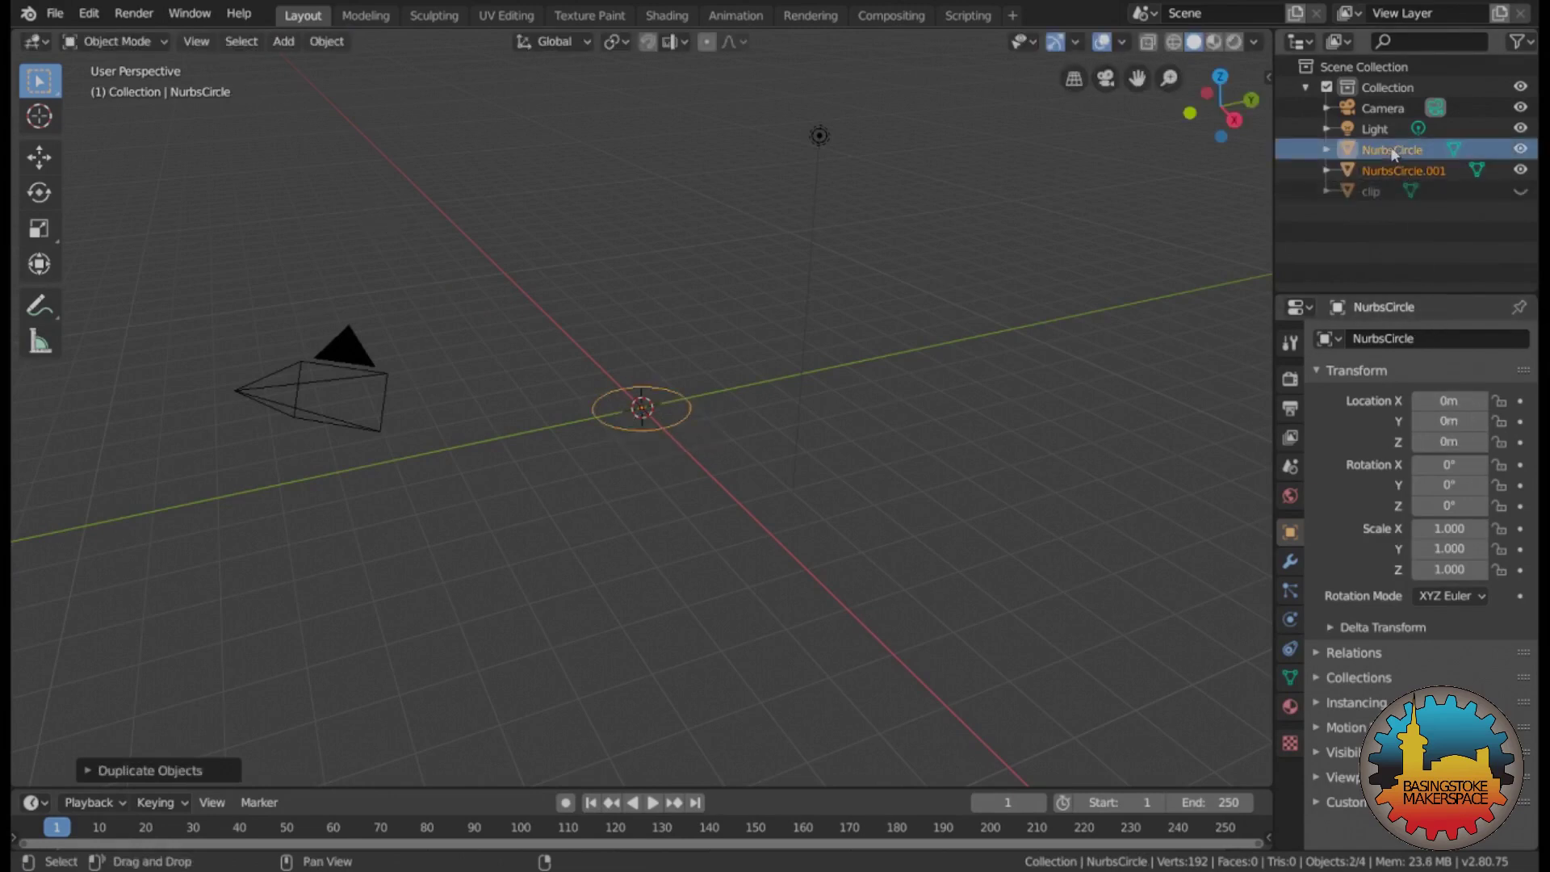
{"action": "left_click", "coordinate": [326, 41]}
{"action": "left_click", "coordinate": [363, 198]}
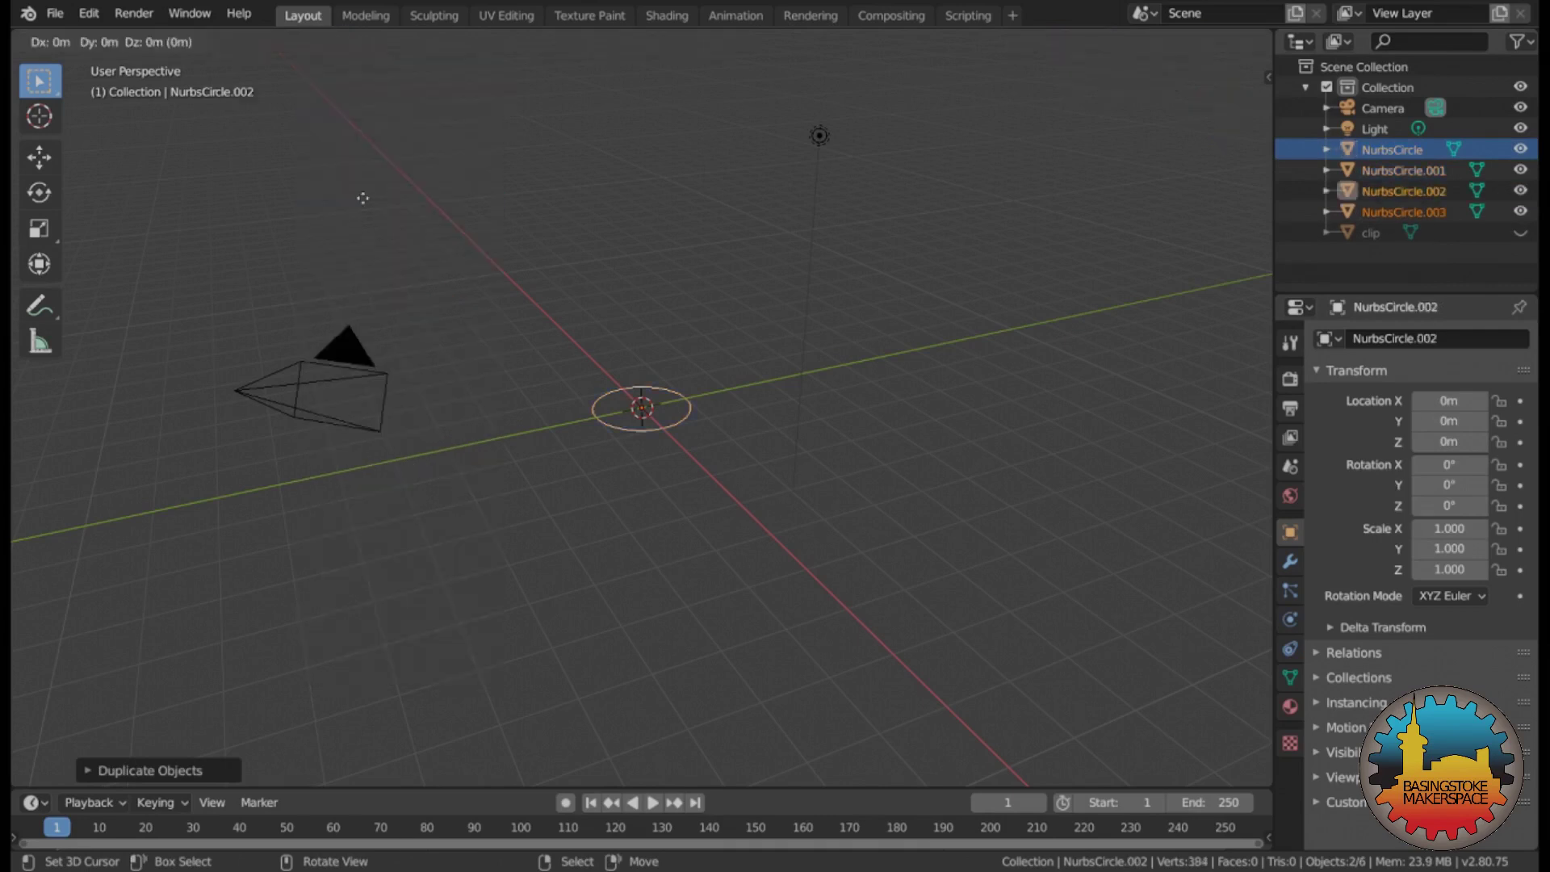
{"action": "right_click", "coordinate": [400, 243]}
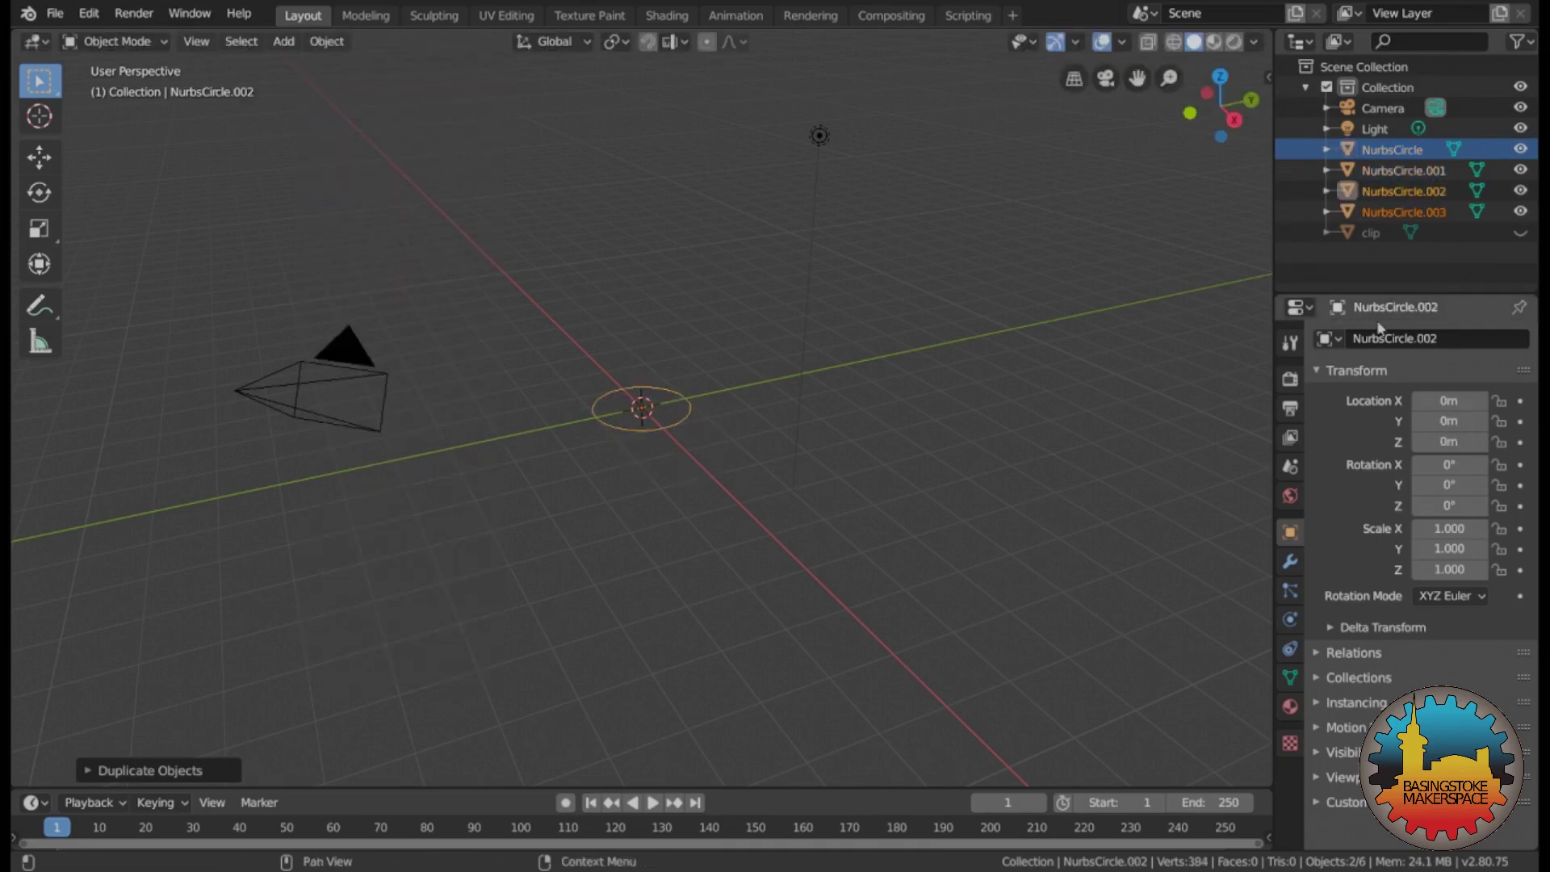
- Set the X and Y scale of the original NurbsCircle to 1.2
{"action": "left_click", "coordinate": [1397, 149]}
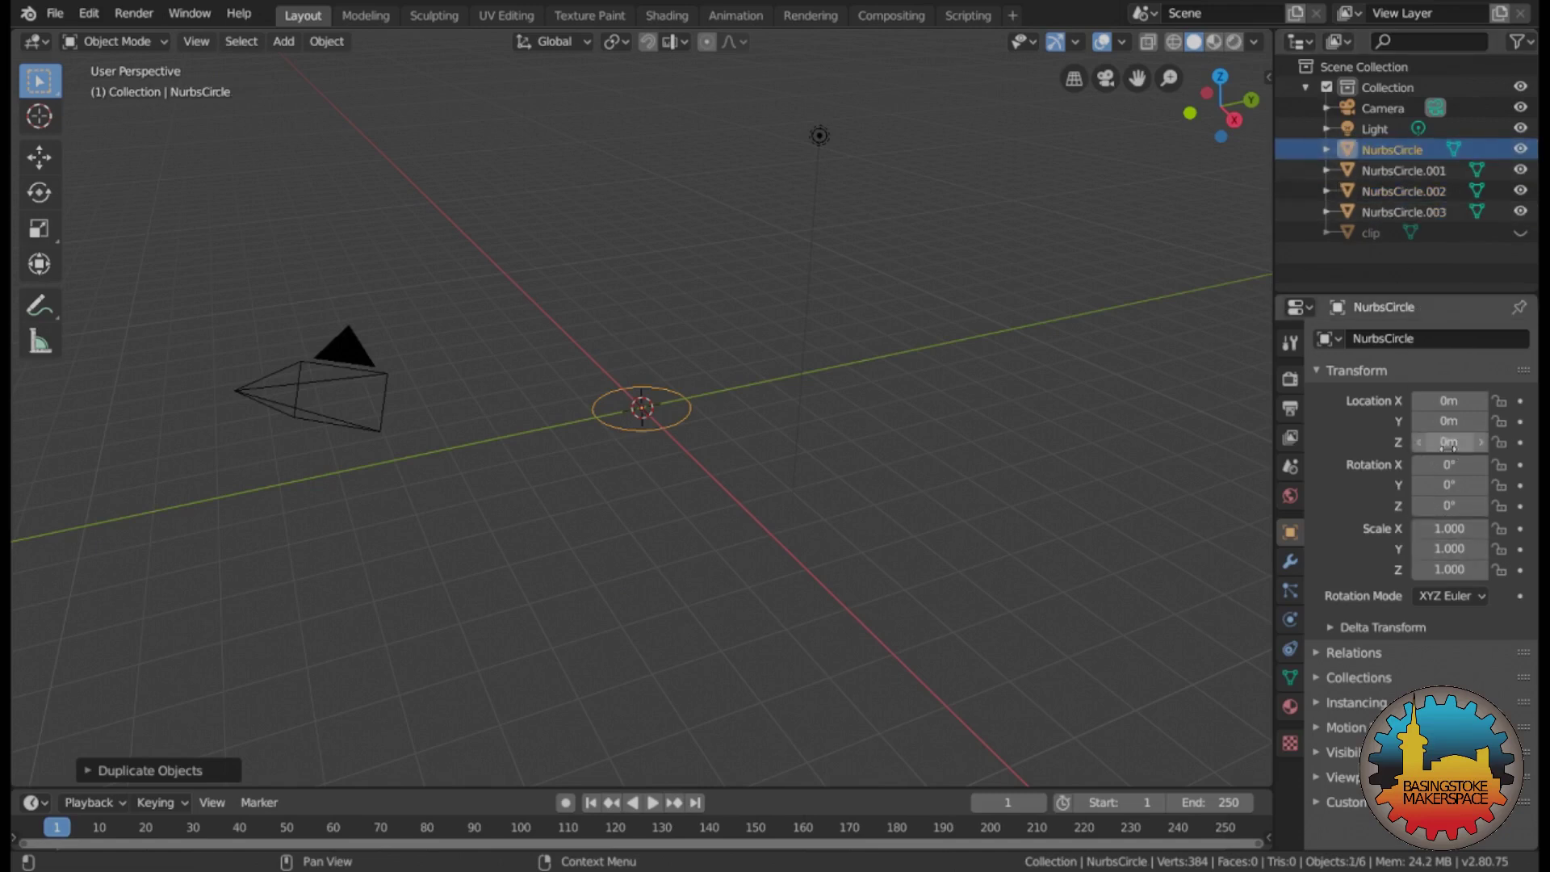
{"action": "left_click", "coordinate": [1451, 530]}
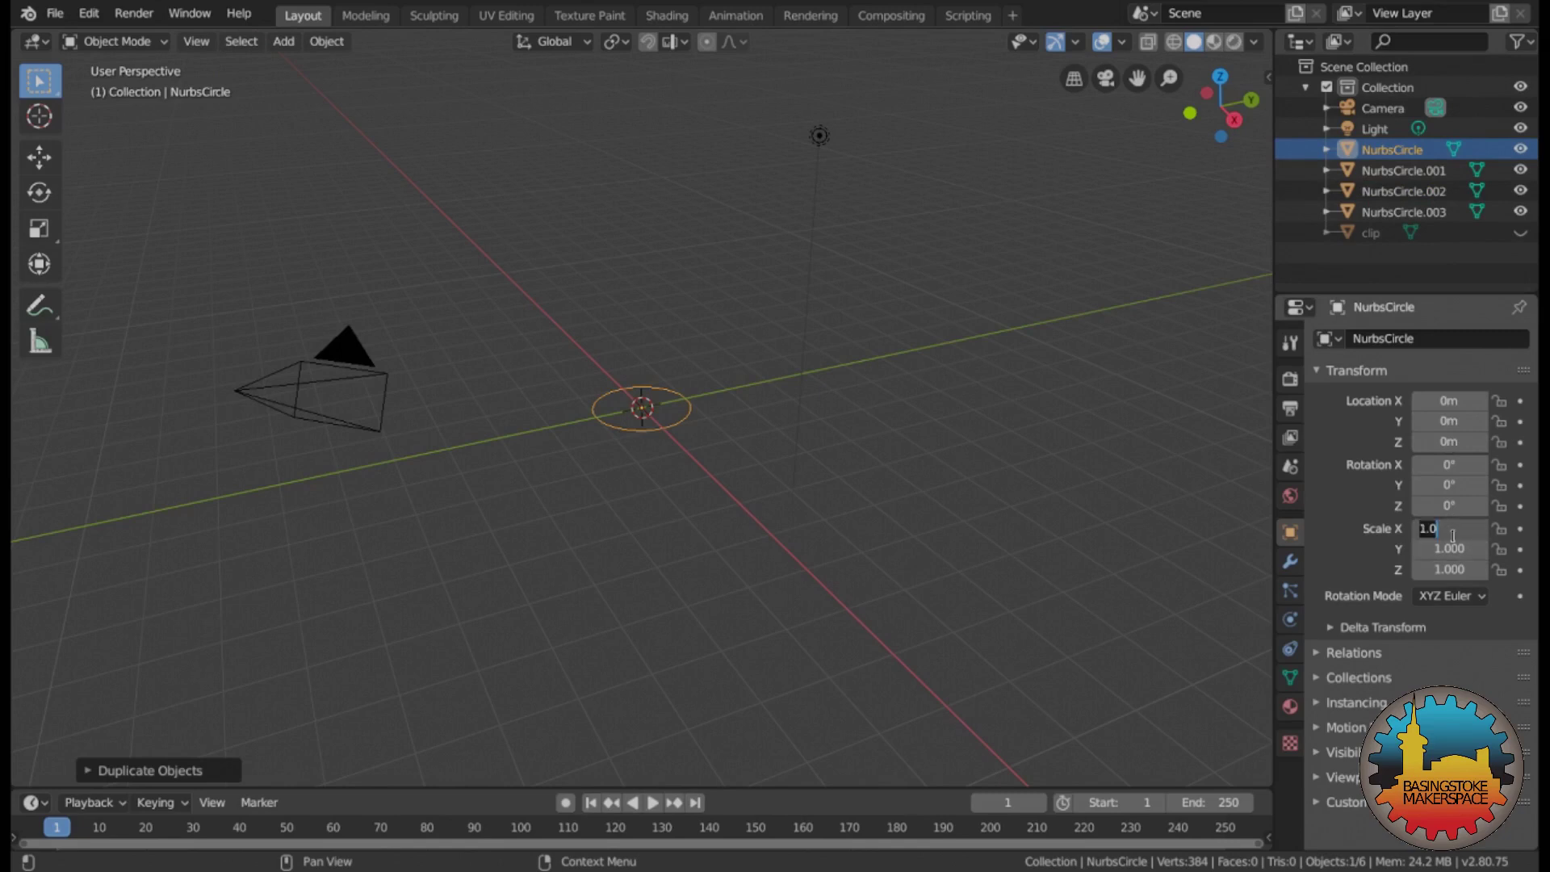
{"action": "type", "text": "1.2"}
{"action": "key", "text": "Return"}
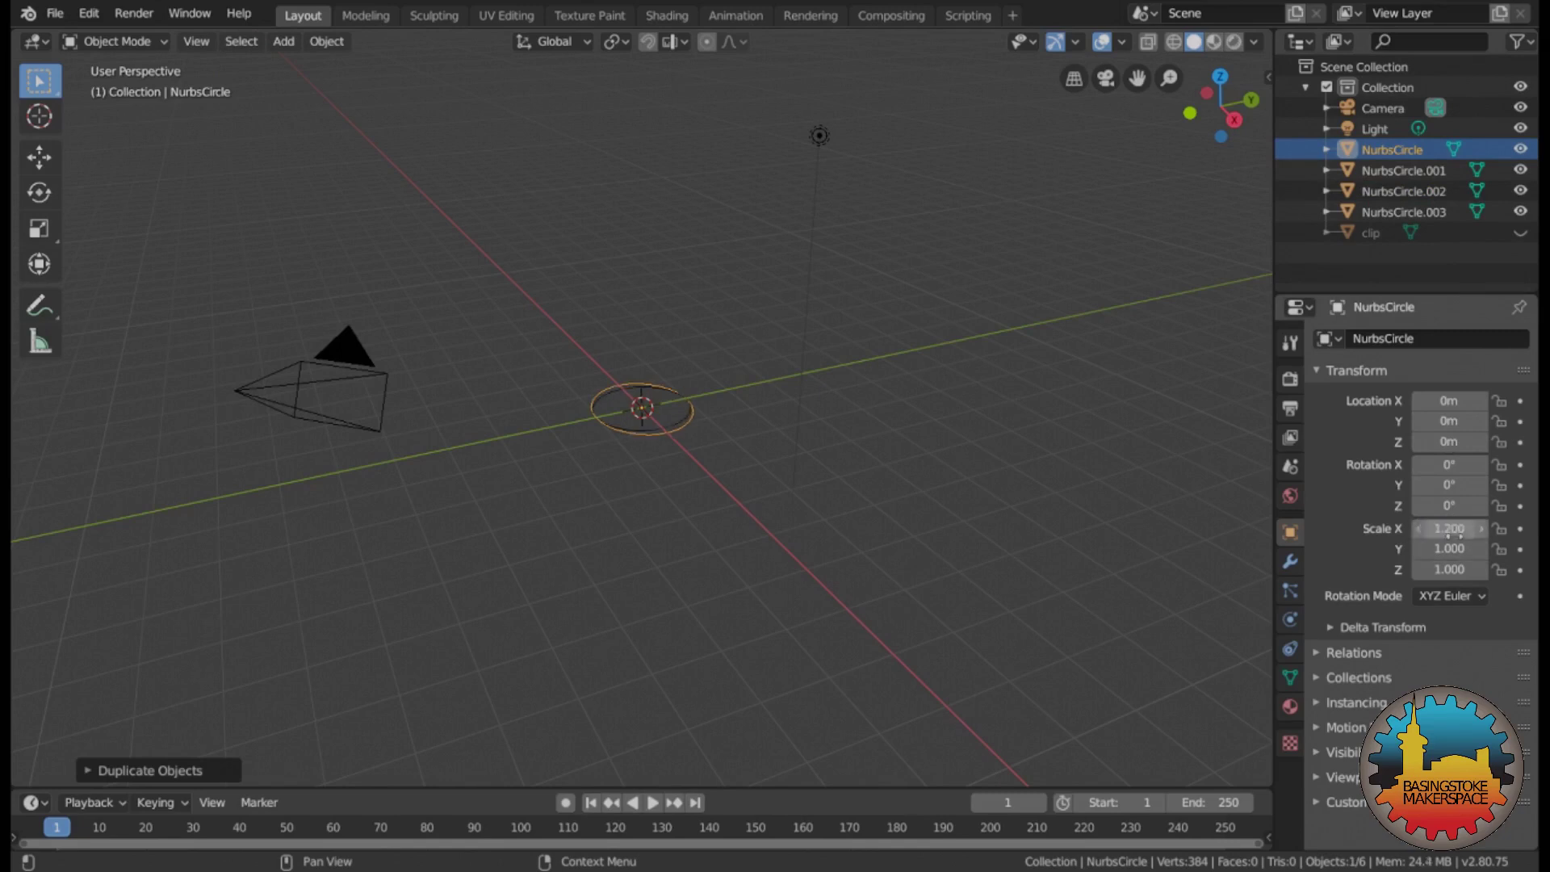
{"action": "left_click", "coordinate": [1457, 550]}
{"action": "type", "text": "1.2"}
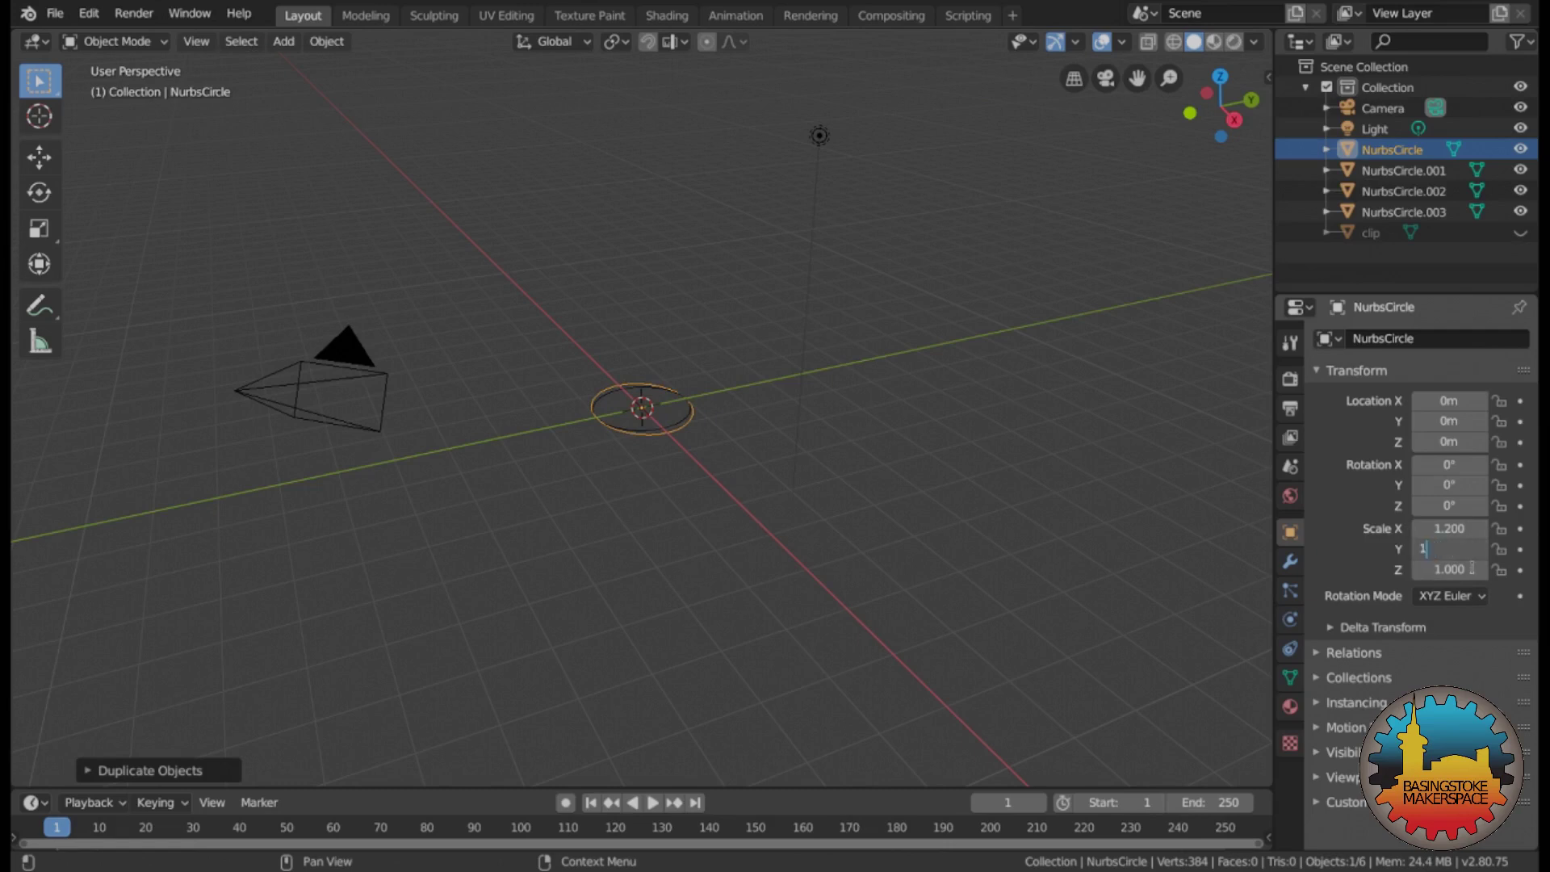
{"action": "key", "text": "Return"}
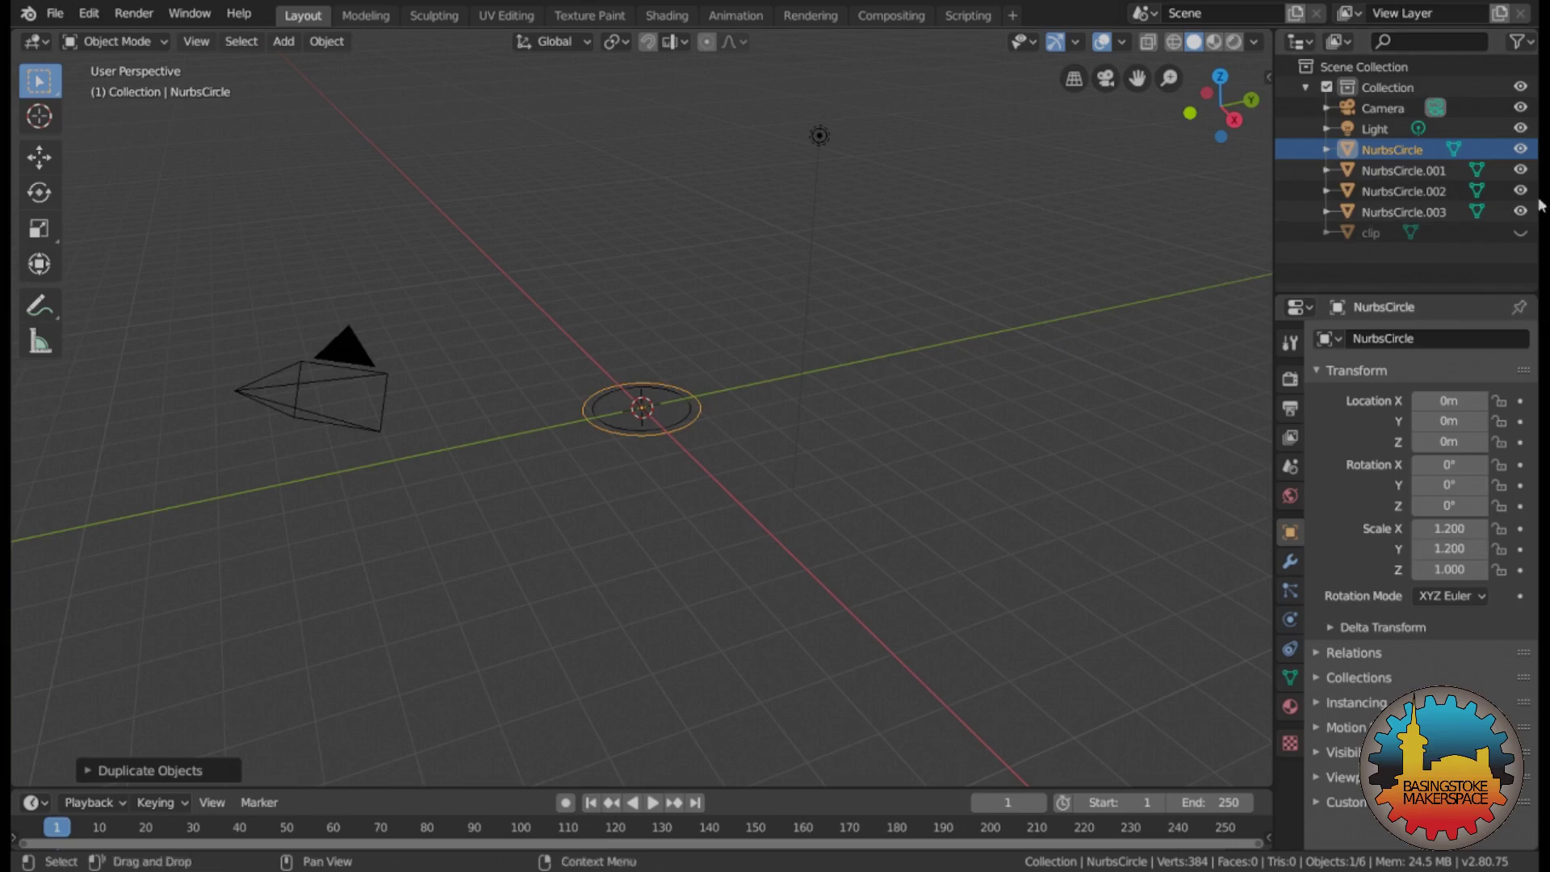
- Set the X and Y scale of NurbsCircle.001 to 1.04 and its Z location to 1.2 m
{"action": "left_click", "coordinate": [1407, 172]}
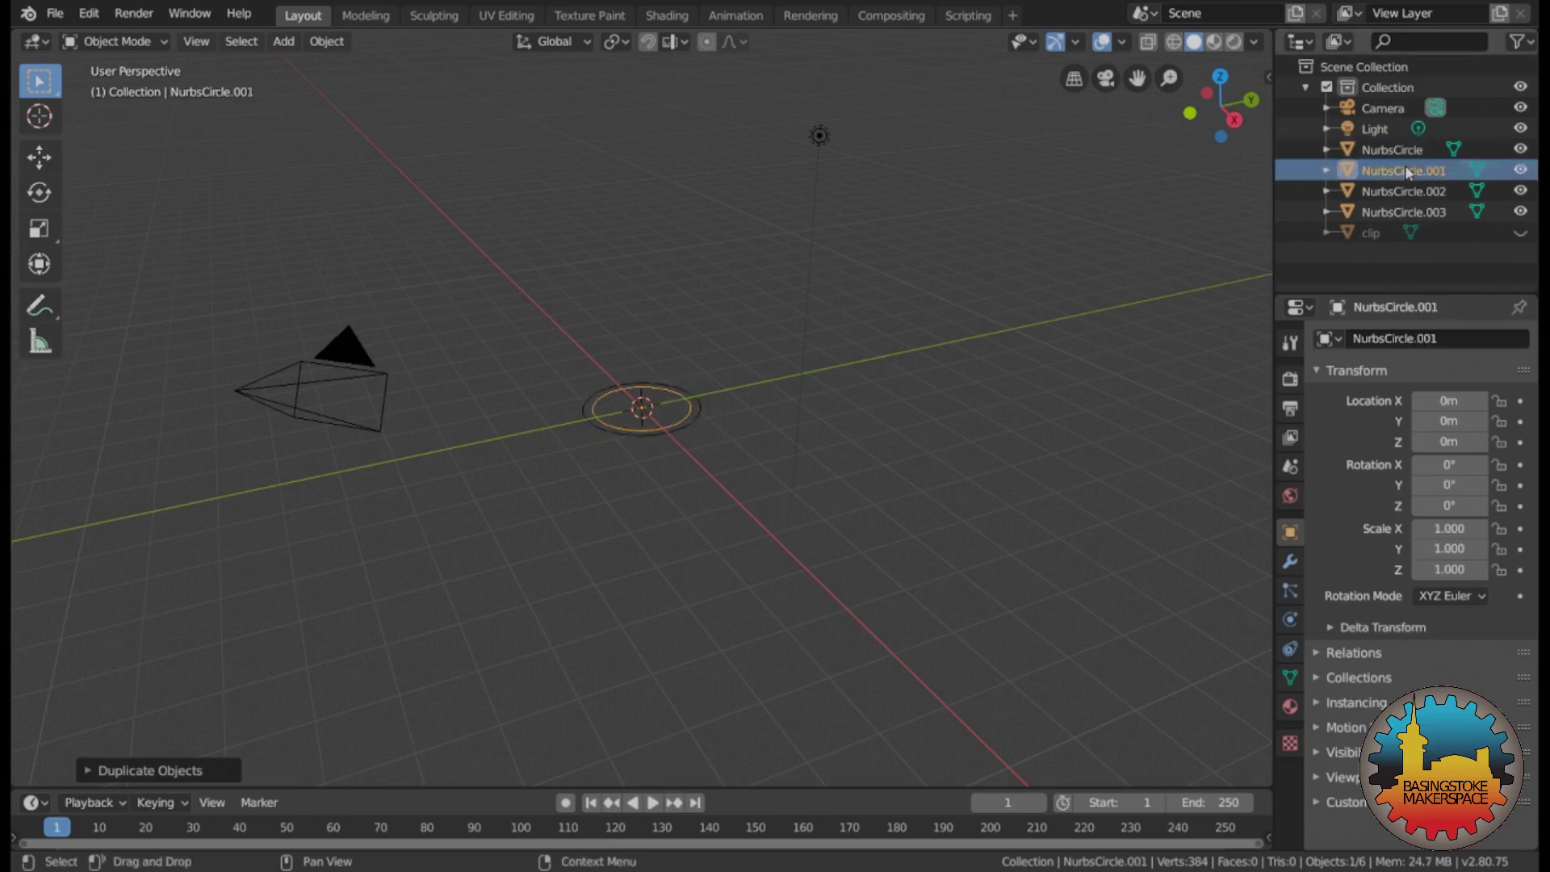
{"action": "left_click", "coordinate": [1466, 533]}
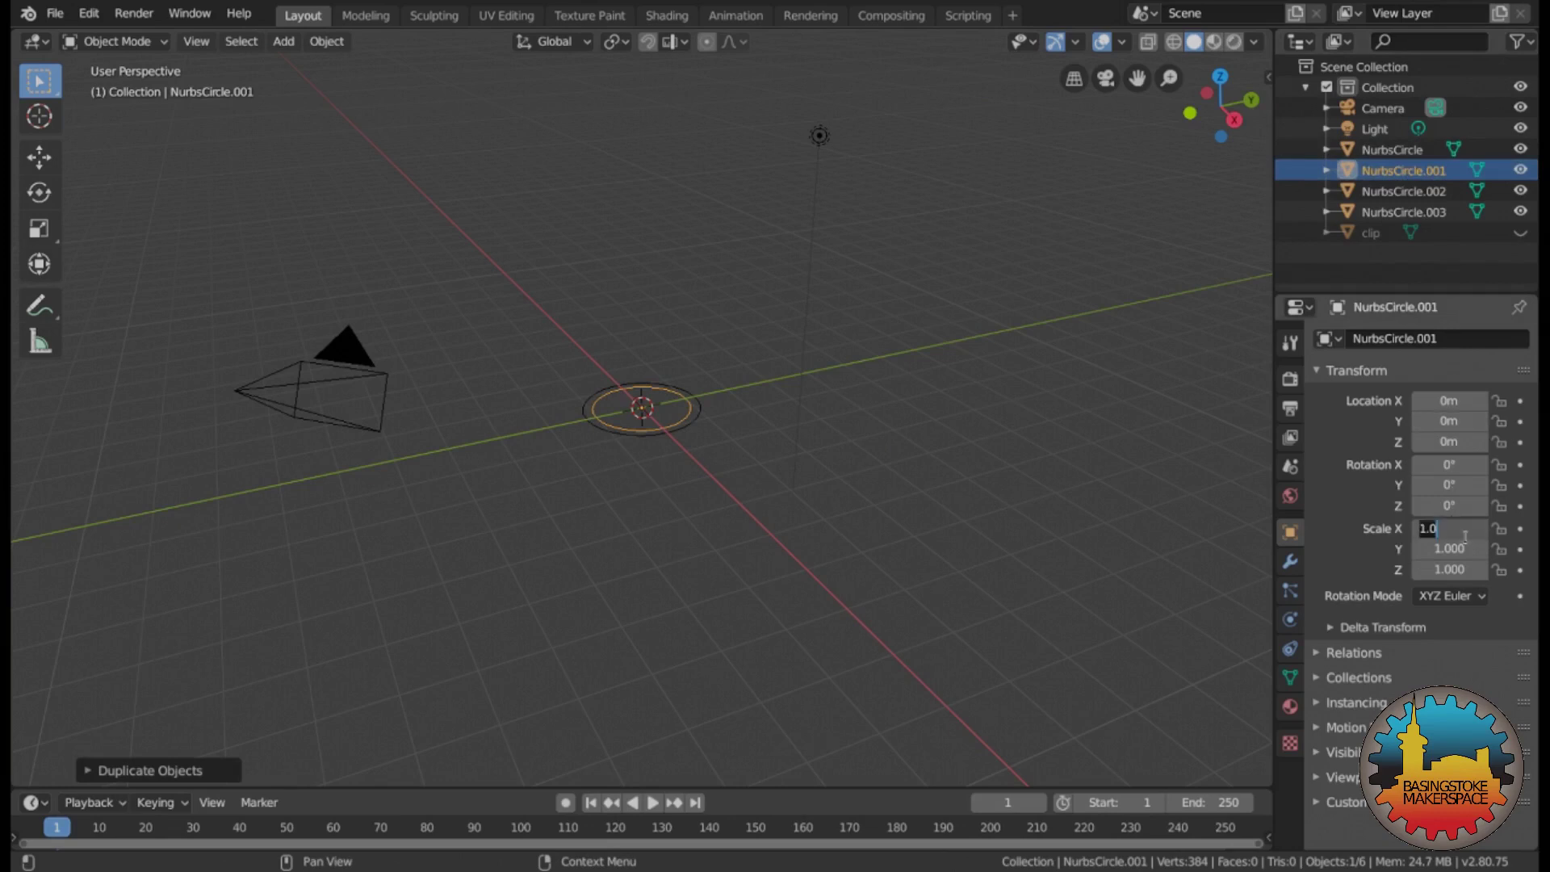
{"action": "type", "text": "1.04"}
{"action": "key", "text": "Return"}
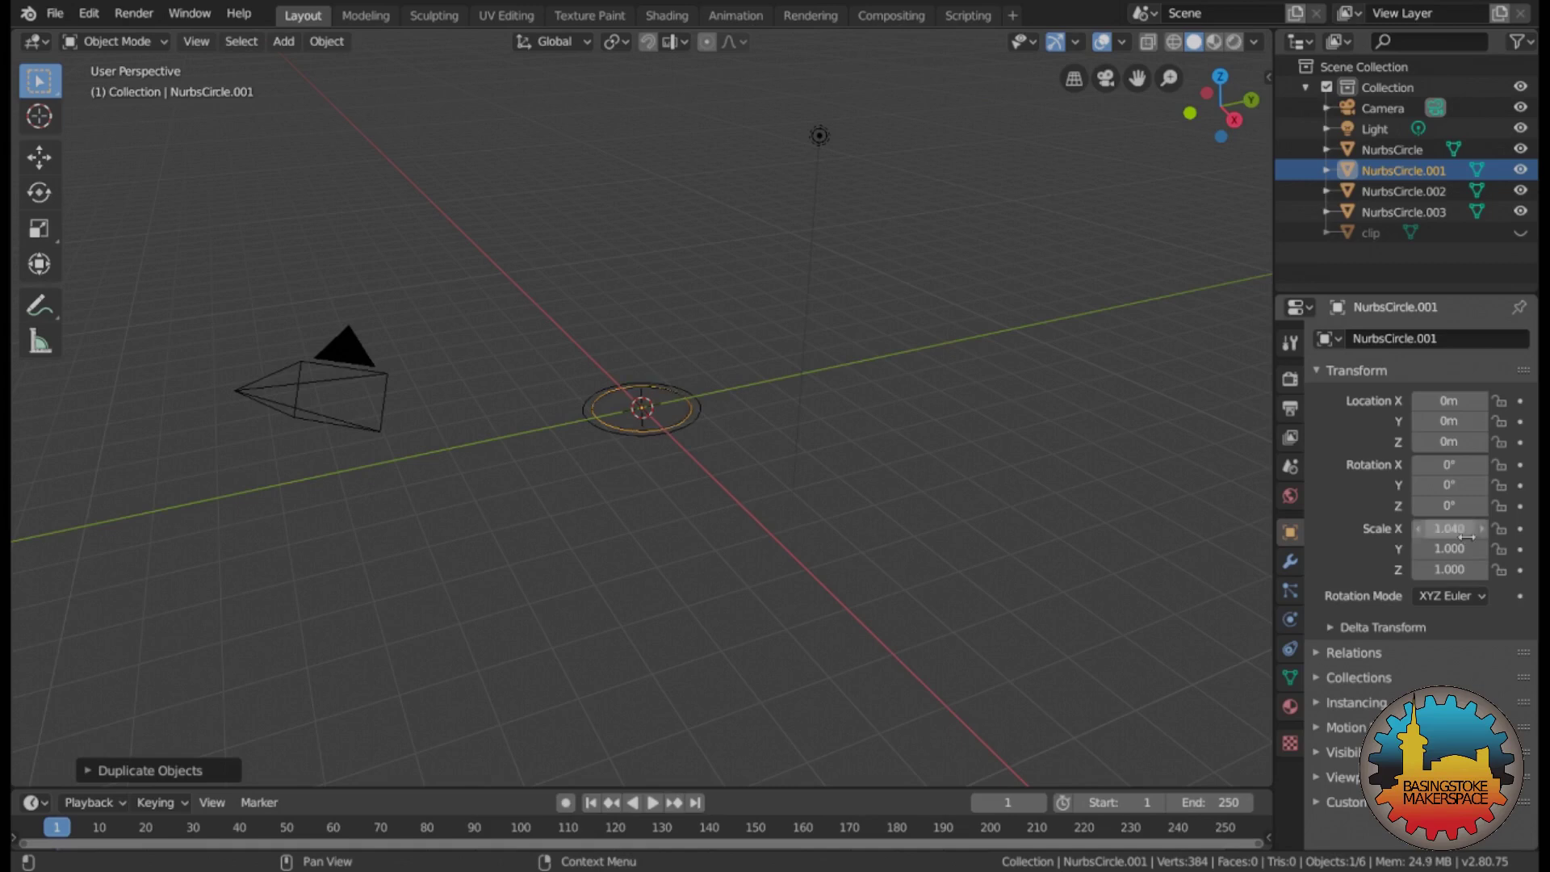
{"action": "left_click", "coordinate": [1451, 548]}
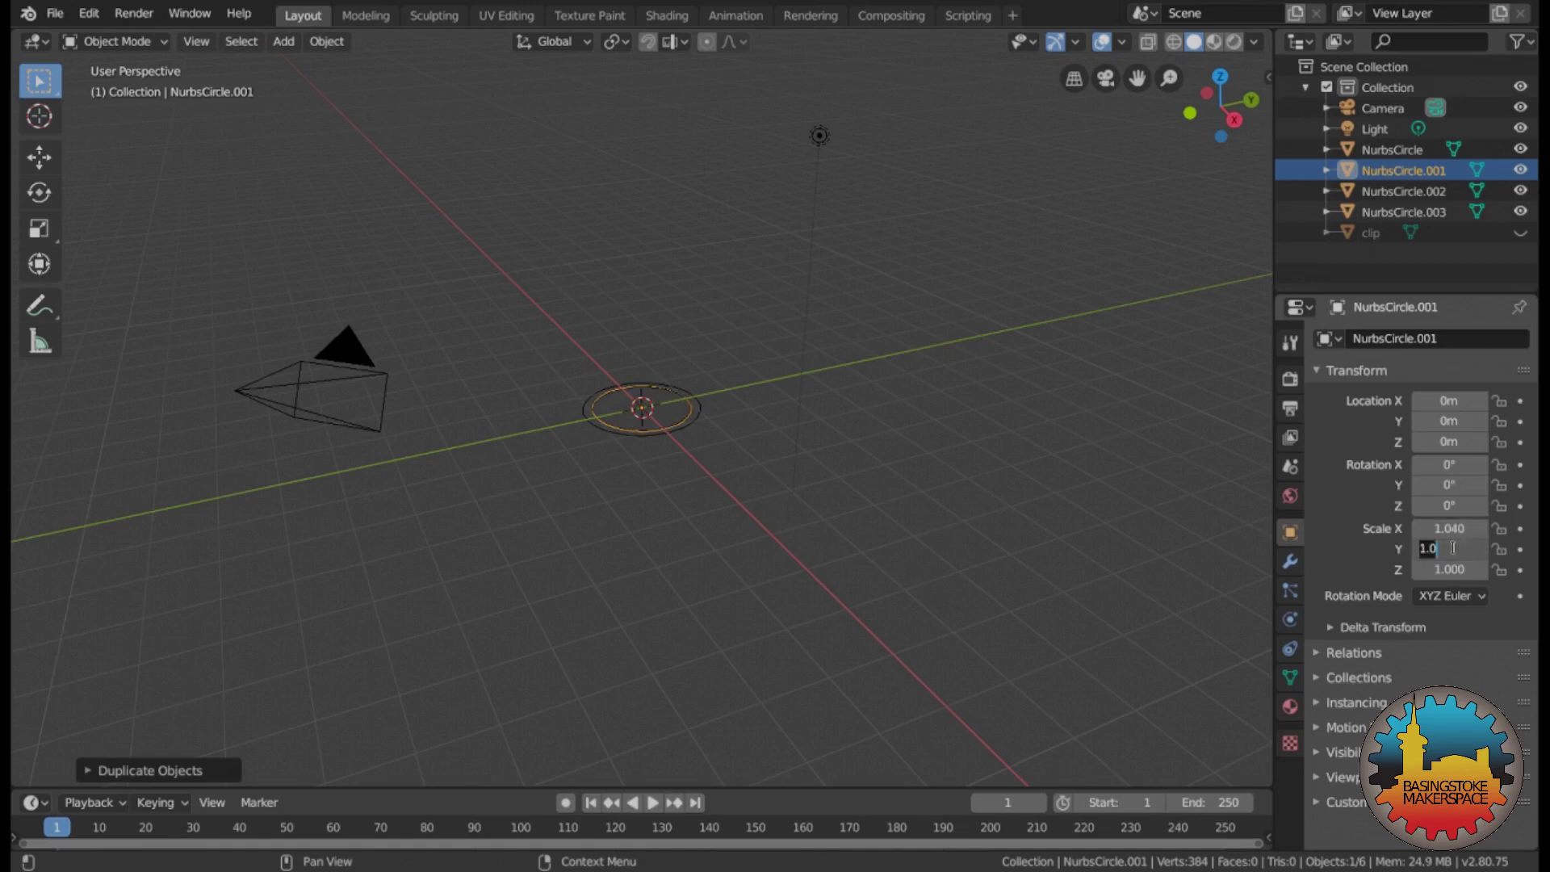
{"action": "type", "text": "1.04"}
{"action": "key", "text": "Return"}
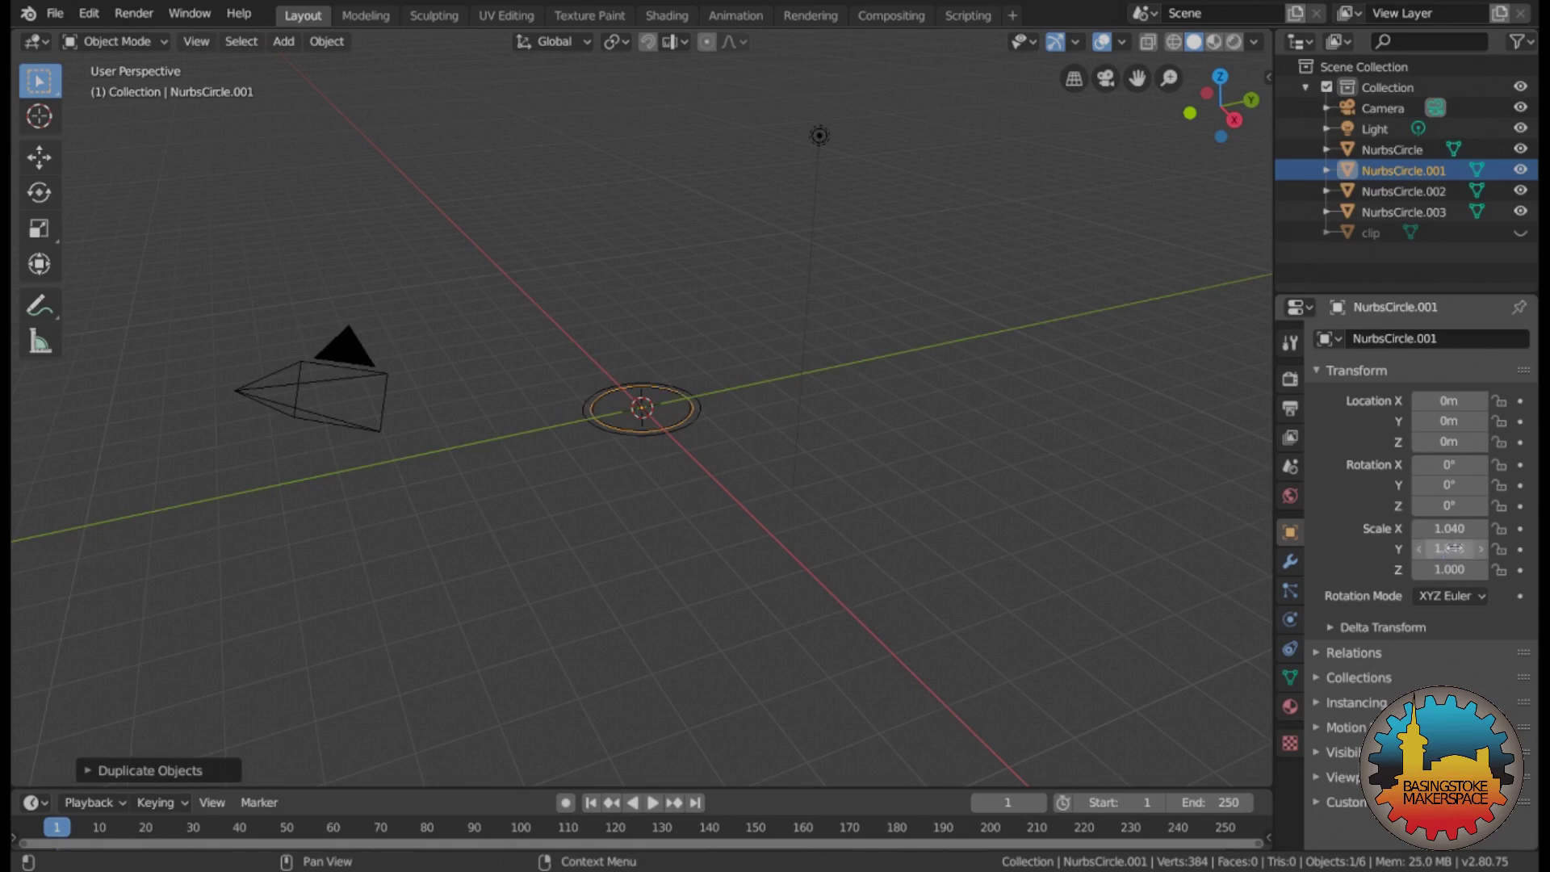
{"action": "left_click", "coordinate": [1451, 444]}
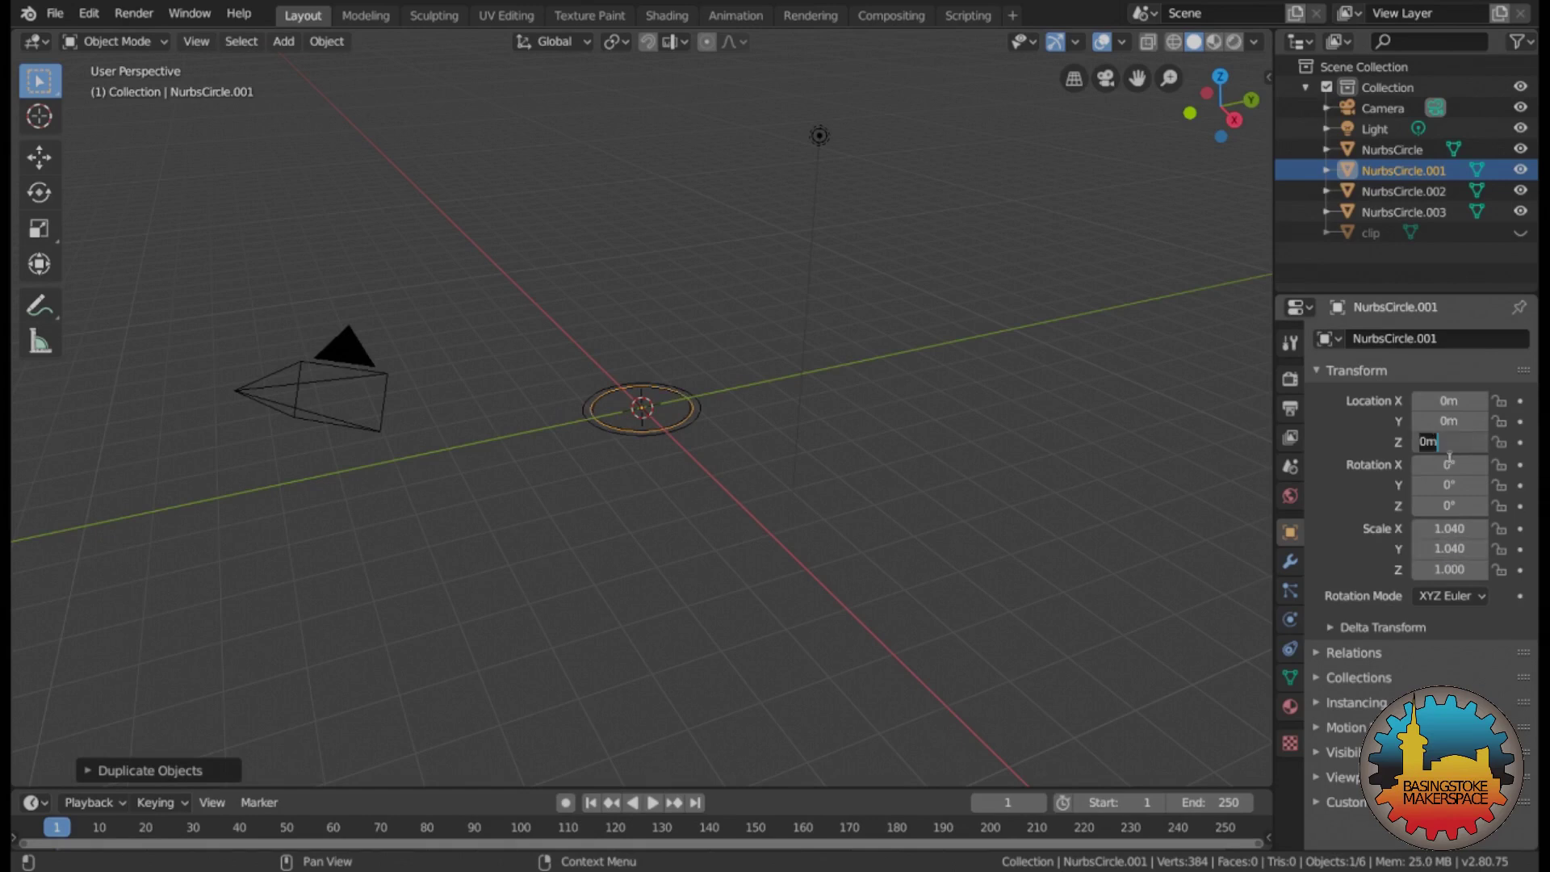
{"action": "type", "text": "1.2"}
{"action": "key", "text": "Return"}
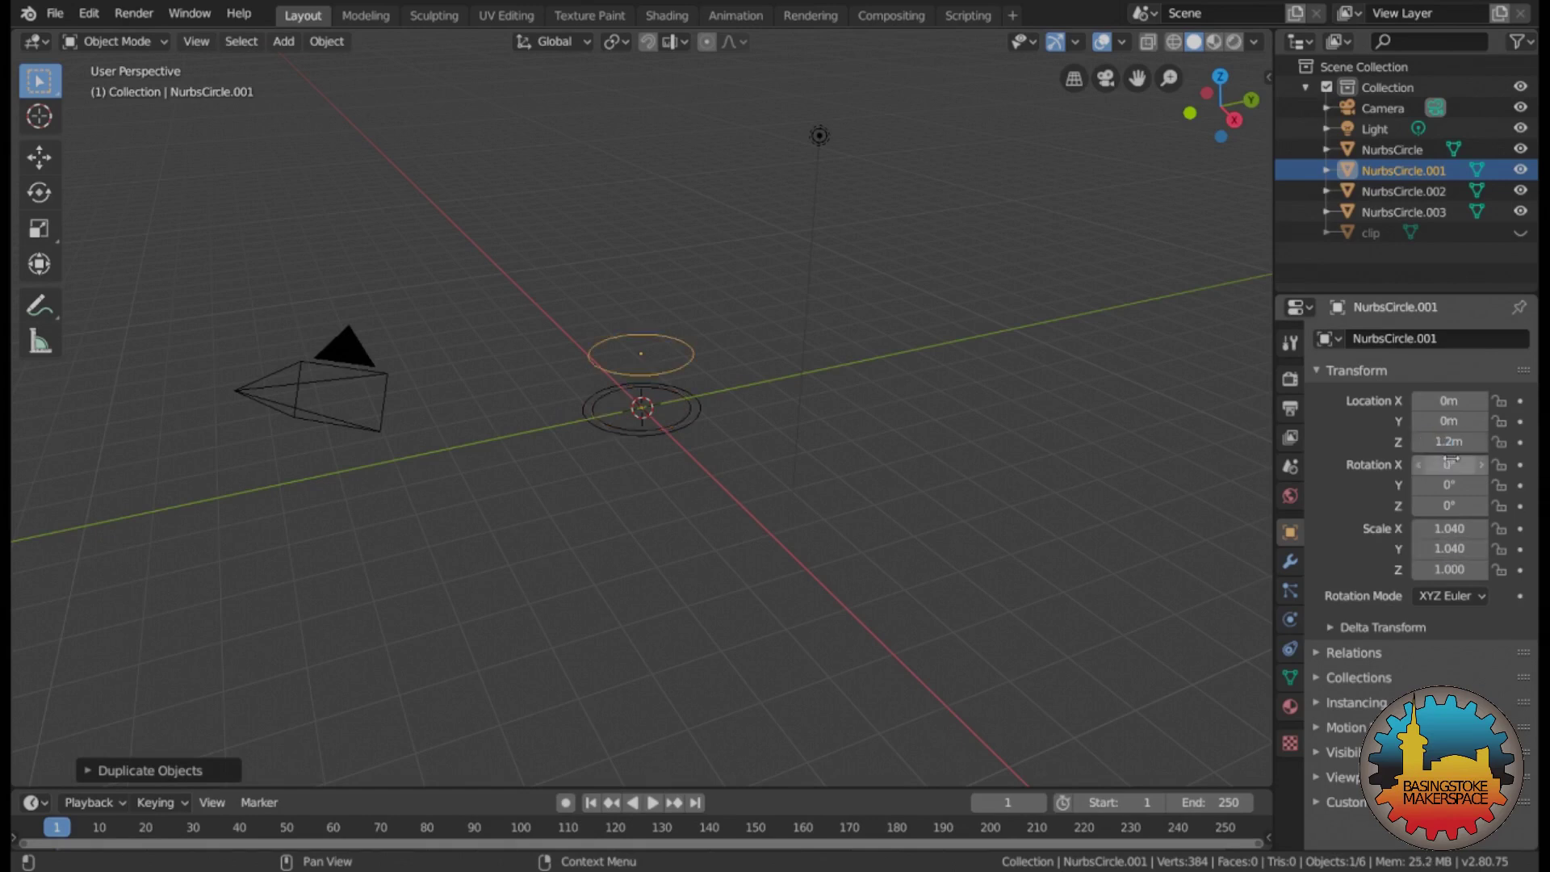
- Join the raised circle with the large outer circle into one object and enter Edit Mode on it
{"action": "left_click", "coordinate": [696, 415], "text": "shift"}
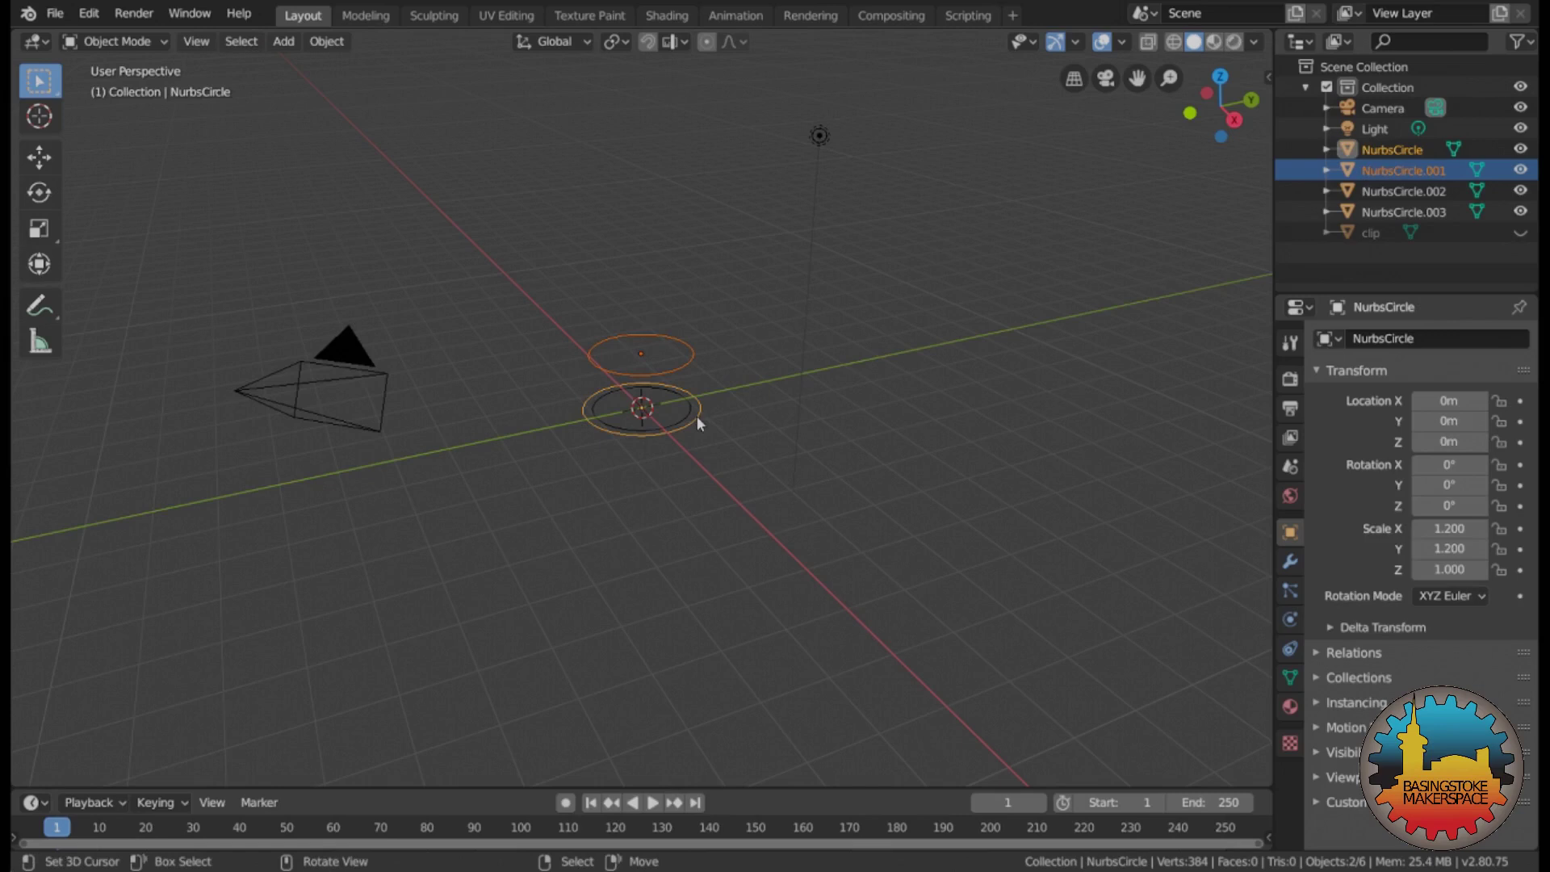
{"action": "left_click", "coordinate": [327, 42]}
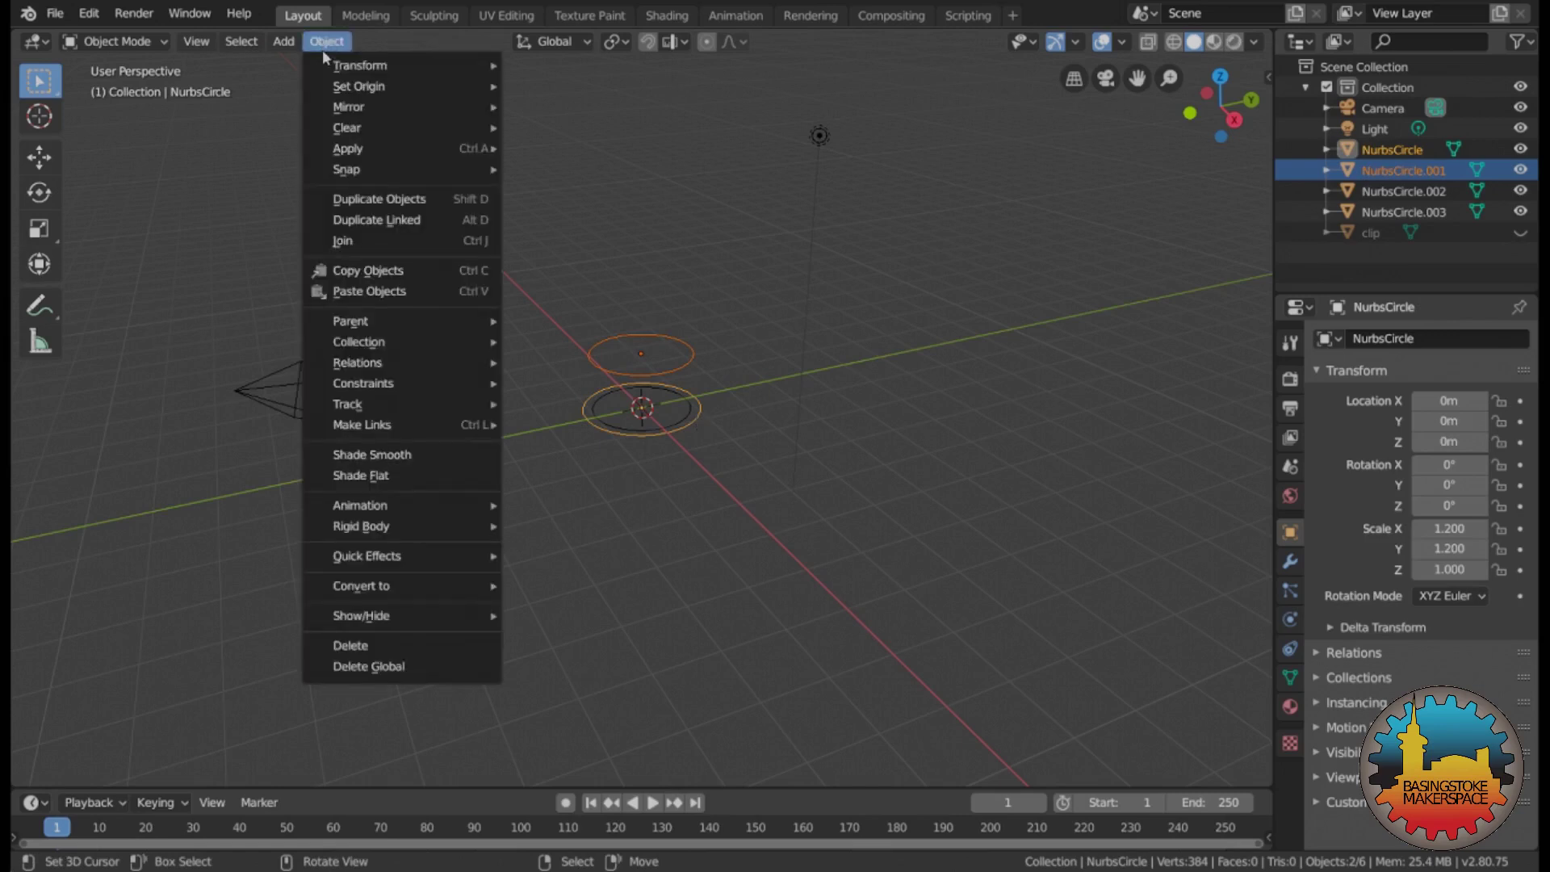
{"action": "left_click", "coordinate": [344, 242]}
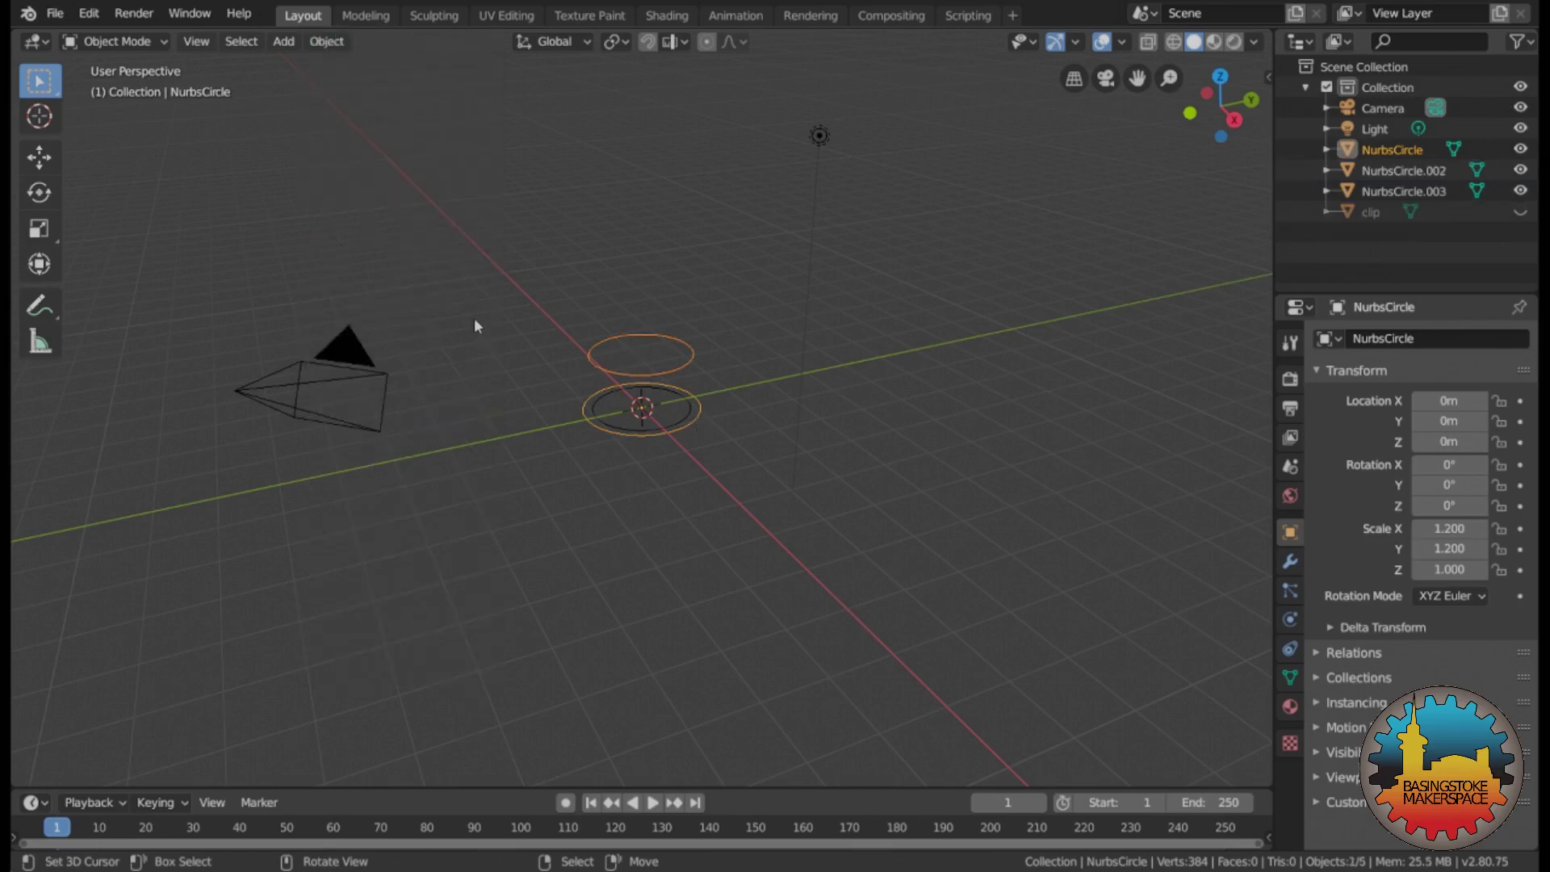
{"action": "key", "text": "Tab"}
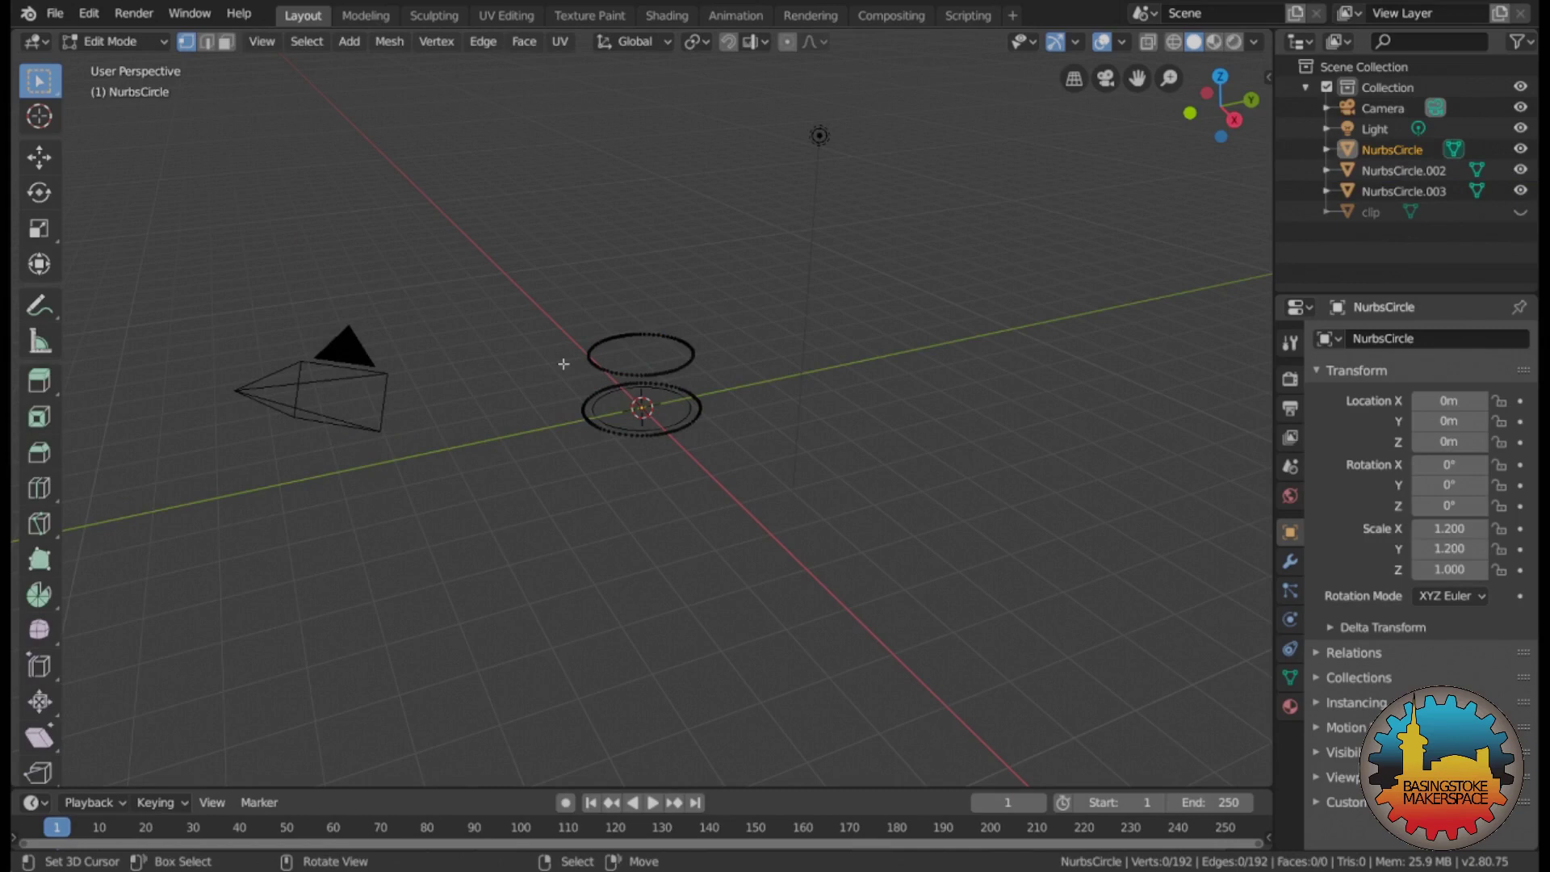
- Select the upper and lower circle edge loops and bridge them into a tapered wall
{"action": "scroll", "coordinate": [564, 364], "scroll_direction": "up", "scroll_amount": 5}
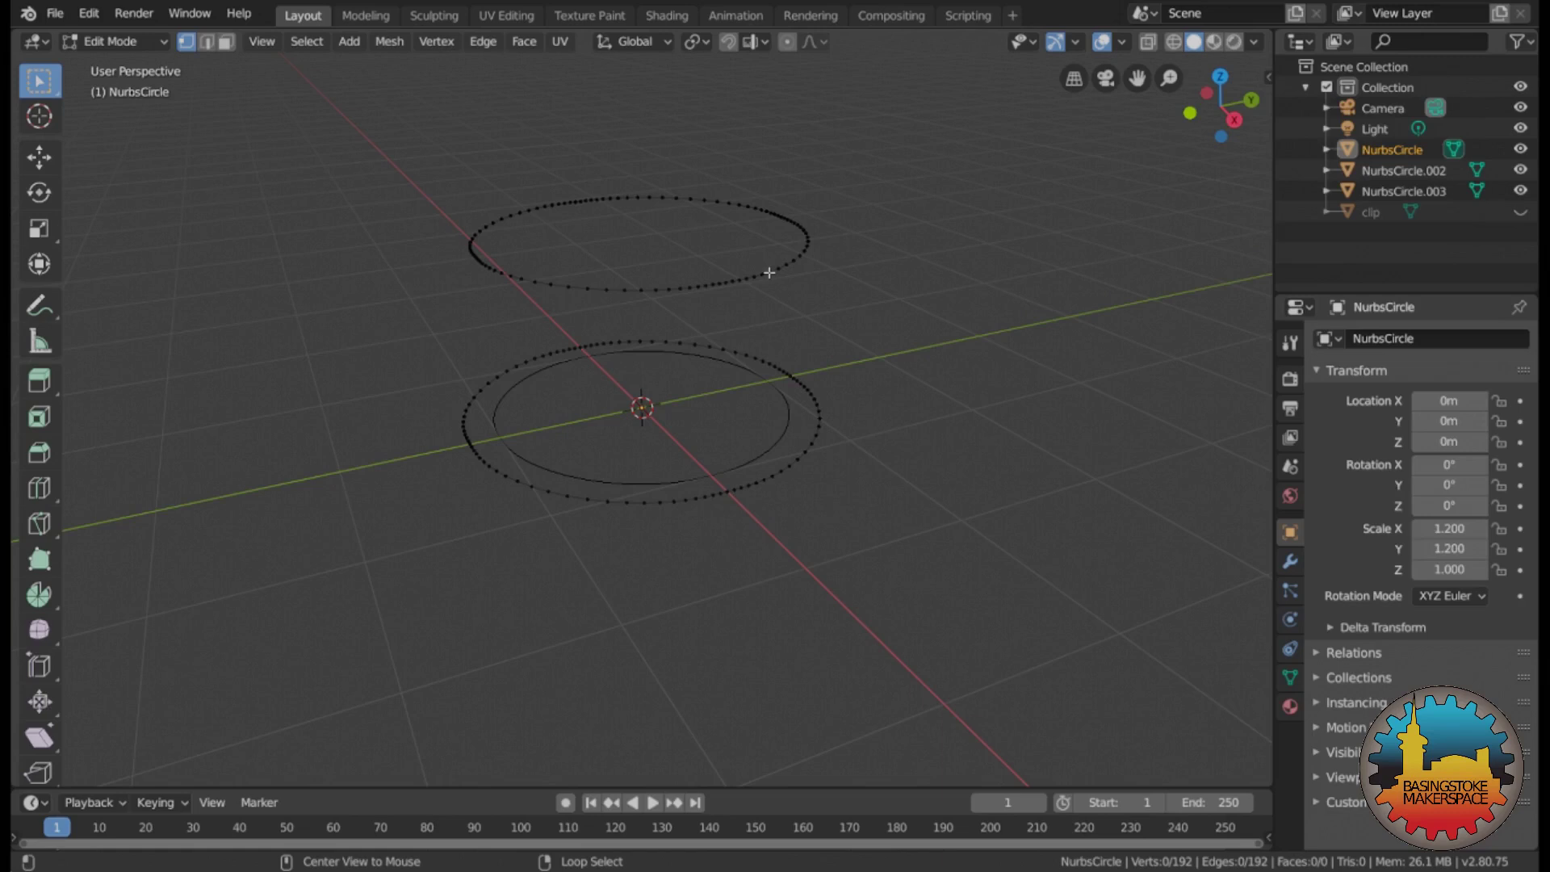
{"action": "left_click", "coordinate": [768, 273], "text": "alt"}
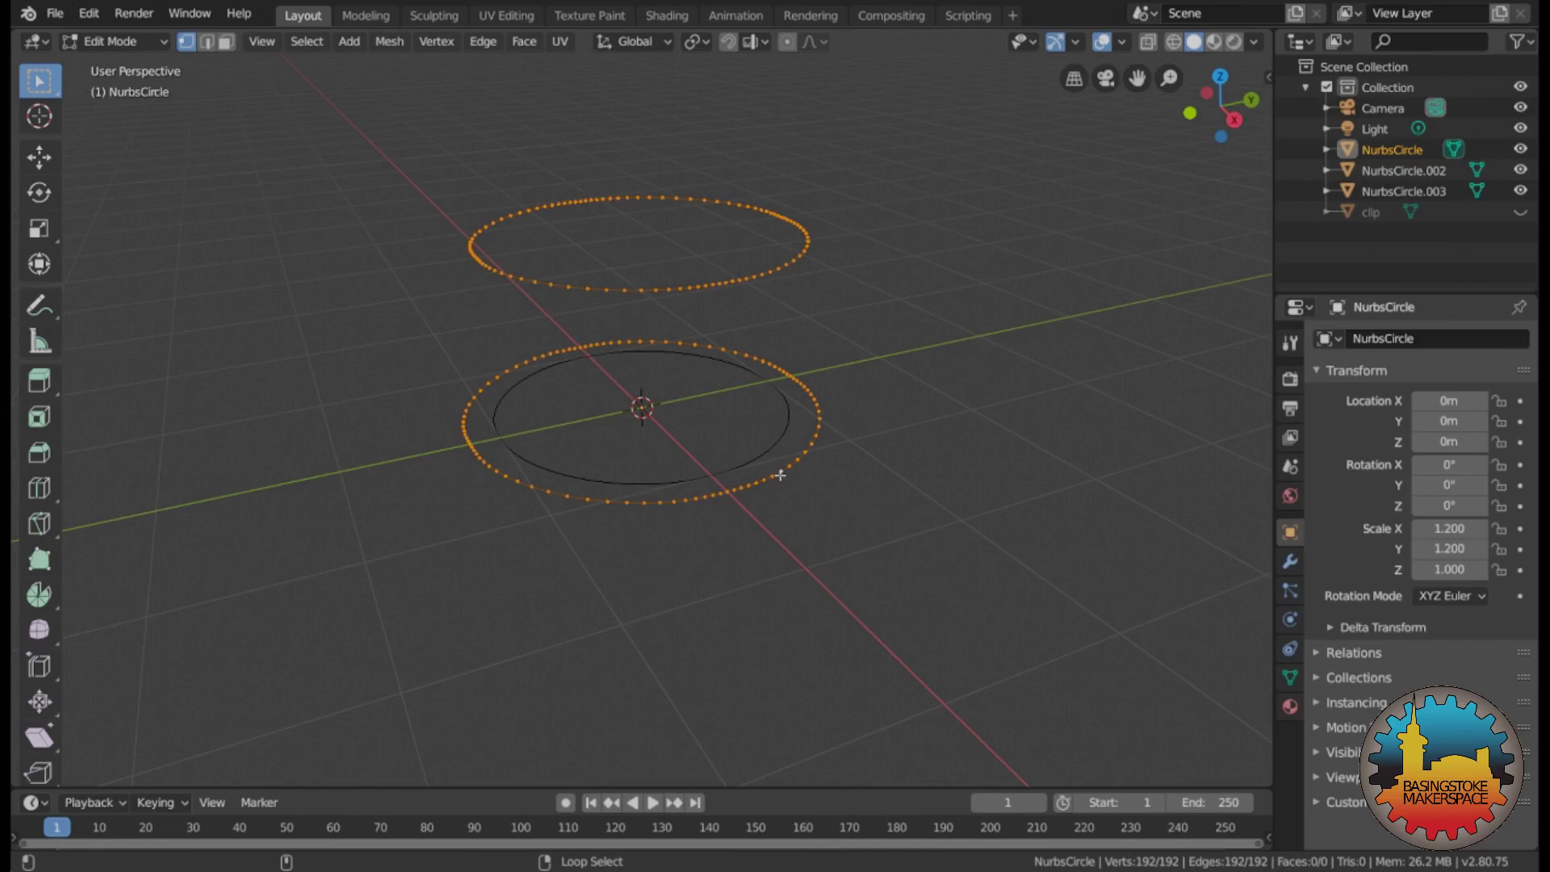
{"action": "left_click", "coordinate": [483, 41]}
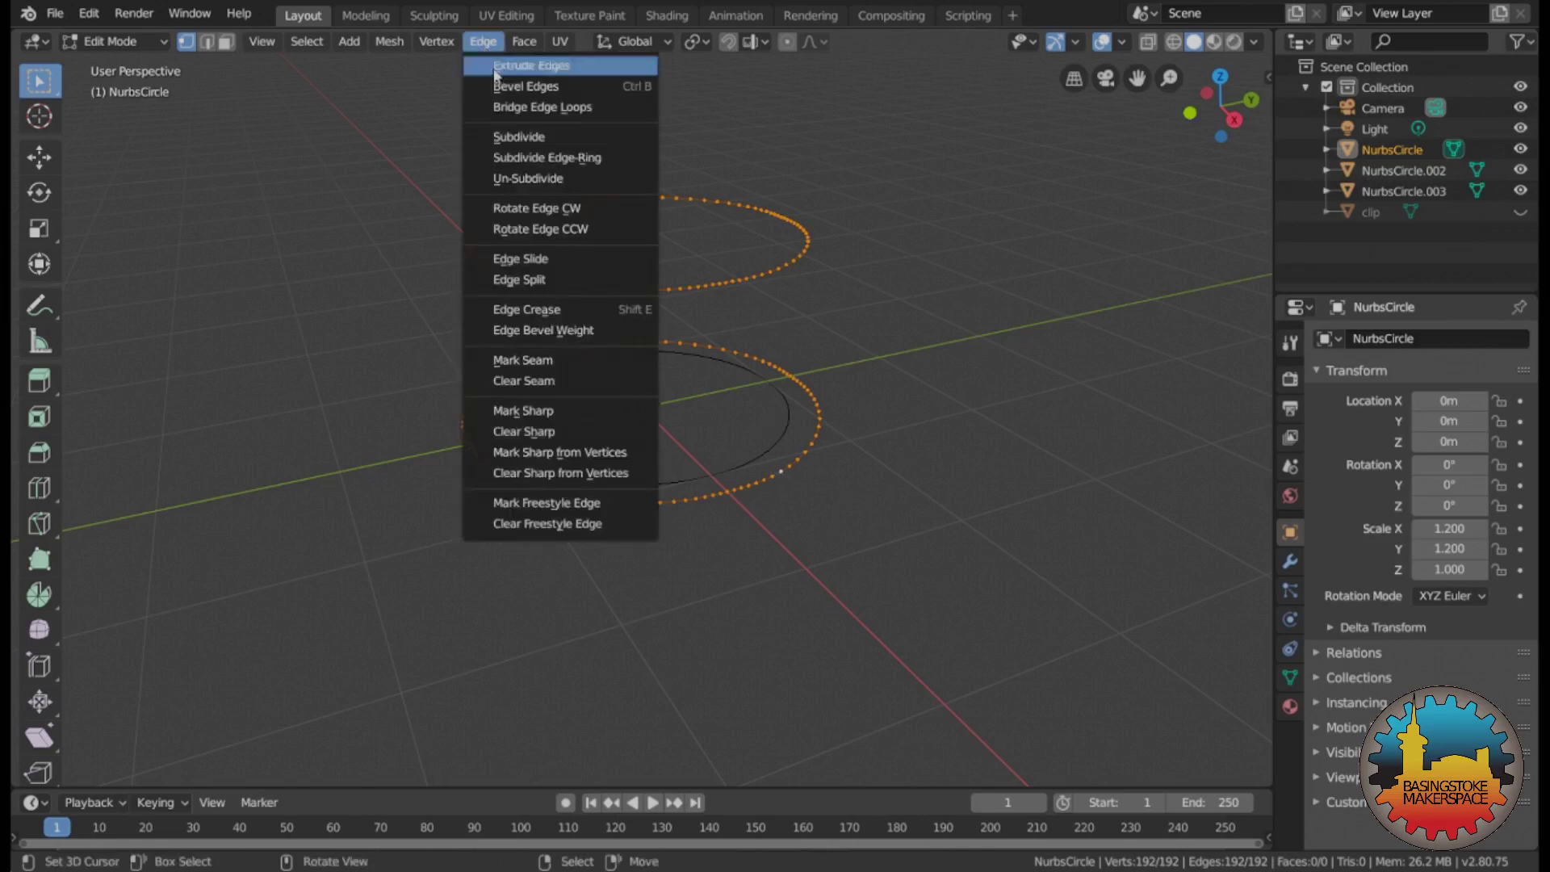
{"action": "left_click", "coordinate": [507, 109]}
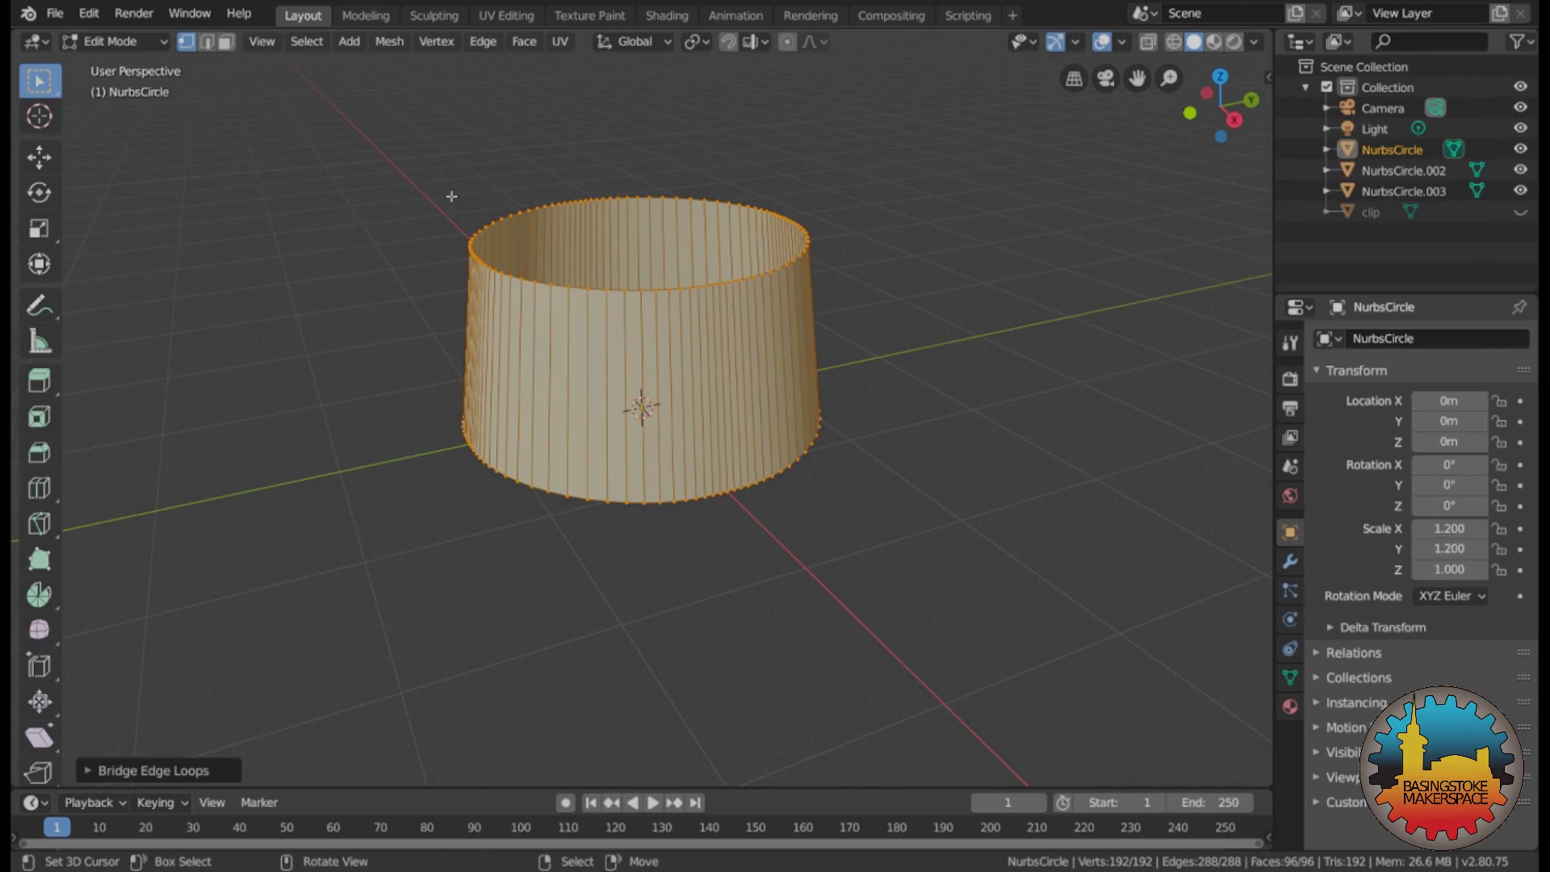
- Fill the upper and lower open rings of the tapered wall with faces to close the solid
{"action": "left_click_drag", "start_coordinate": [452, 196], "coordinate": [840, 300]}
{"action": "key", "text": "f"}
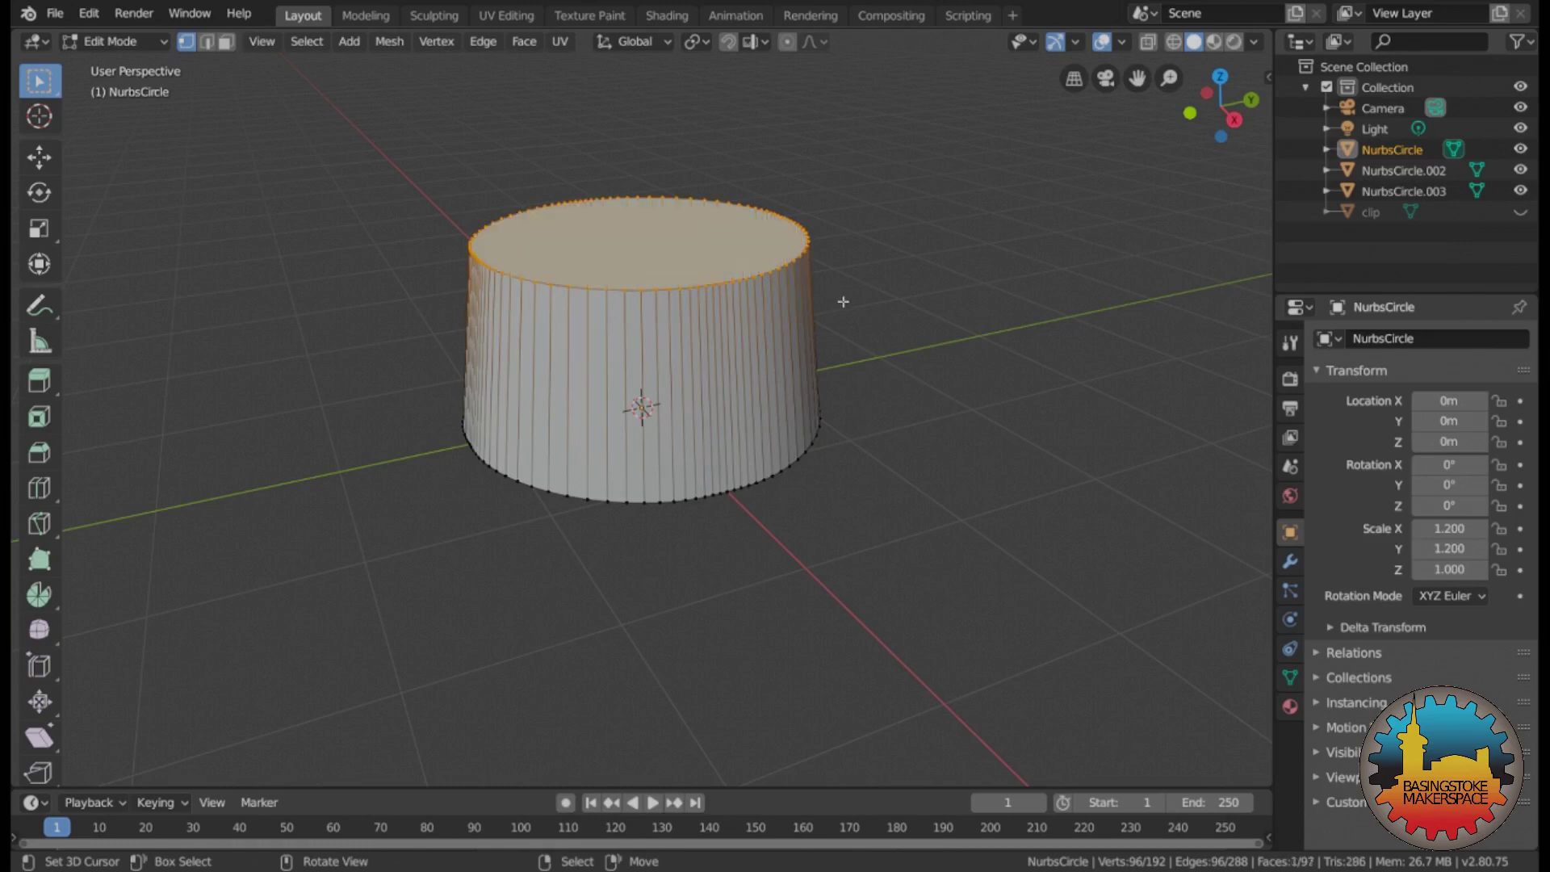
{"action": "middle_click_drag", "start_coordinate": [843, 302], "coordinate": [832, 227]}
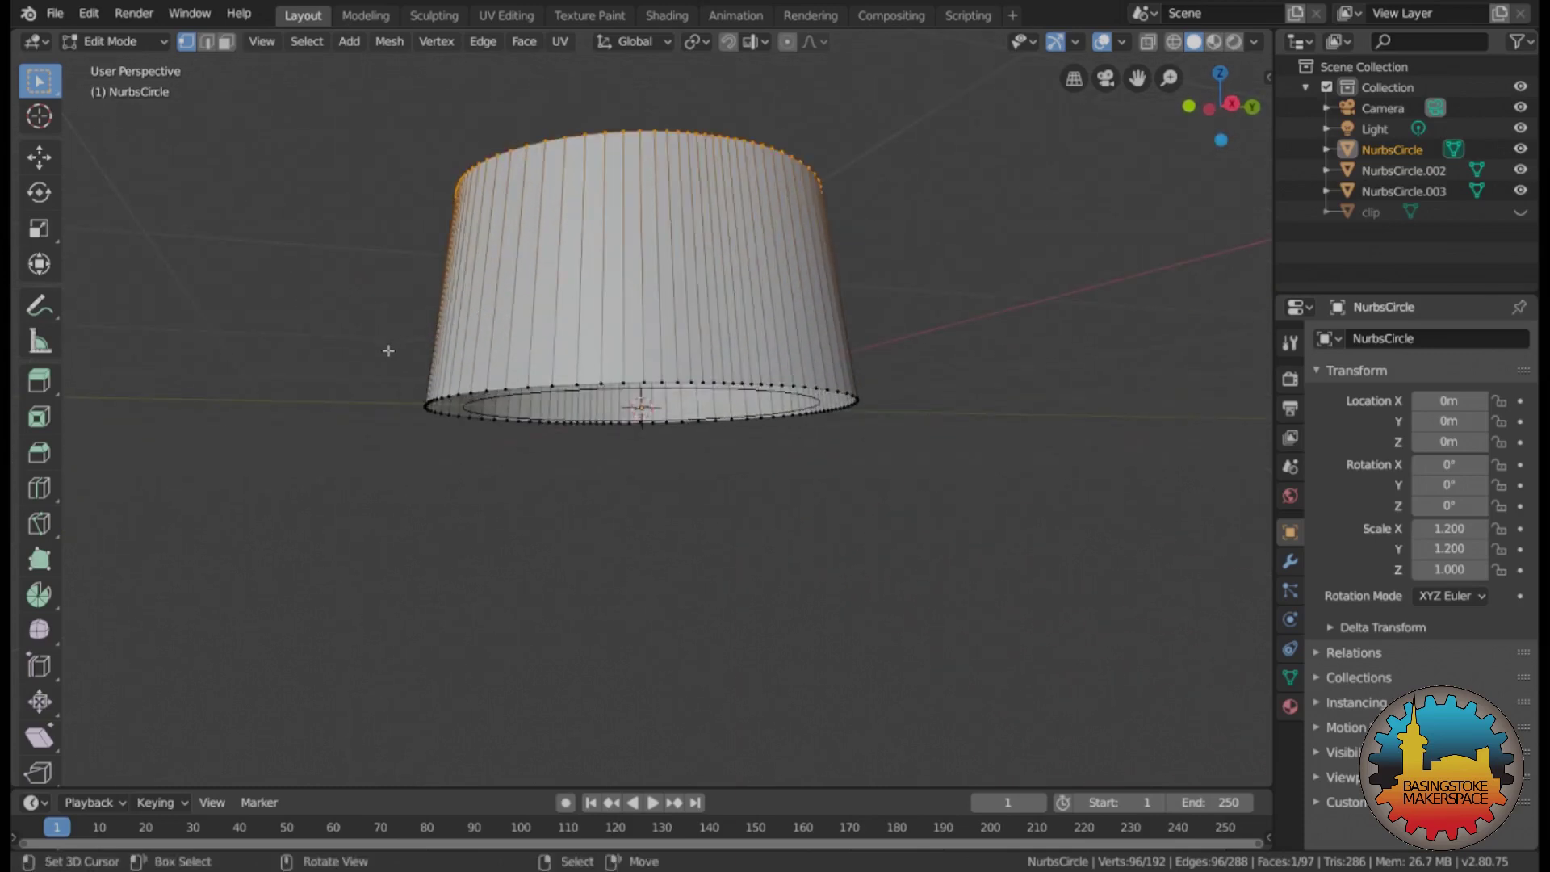
{"action": "left_click_drag", "start_coordinate": [391, 346], "coordinate": [924, 453]}
{"action": "key", "text": "f"}
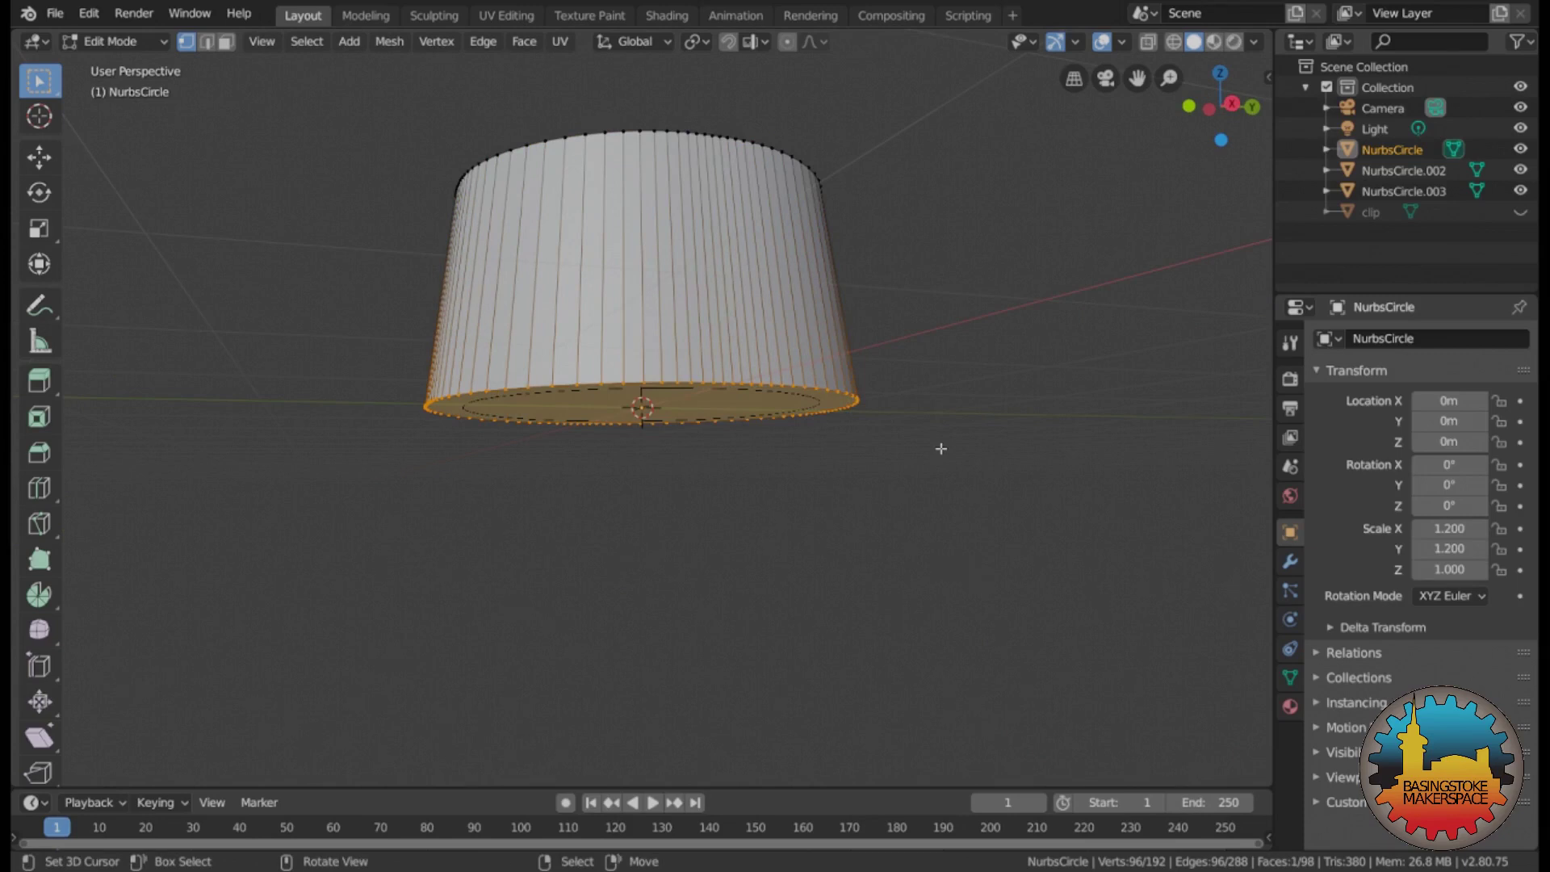
- Rename the closed tapered solid to "frame" and hide it in the viewport
{"action": "middle_click_drag", "start_coordinate": [941, 449], "coordinate": [942, 557]}
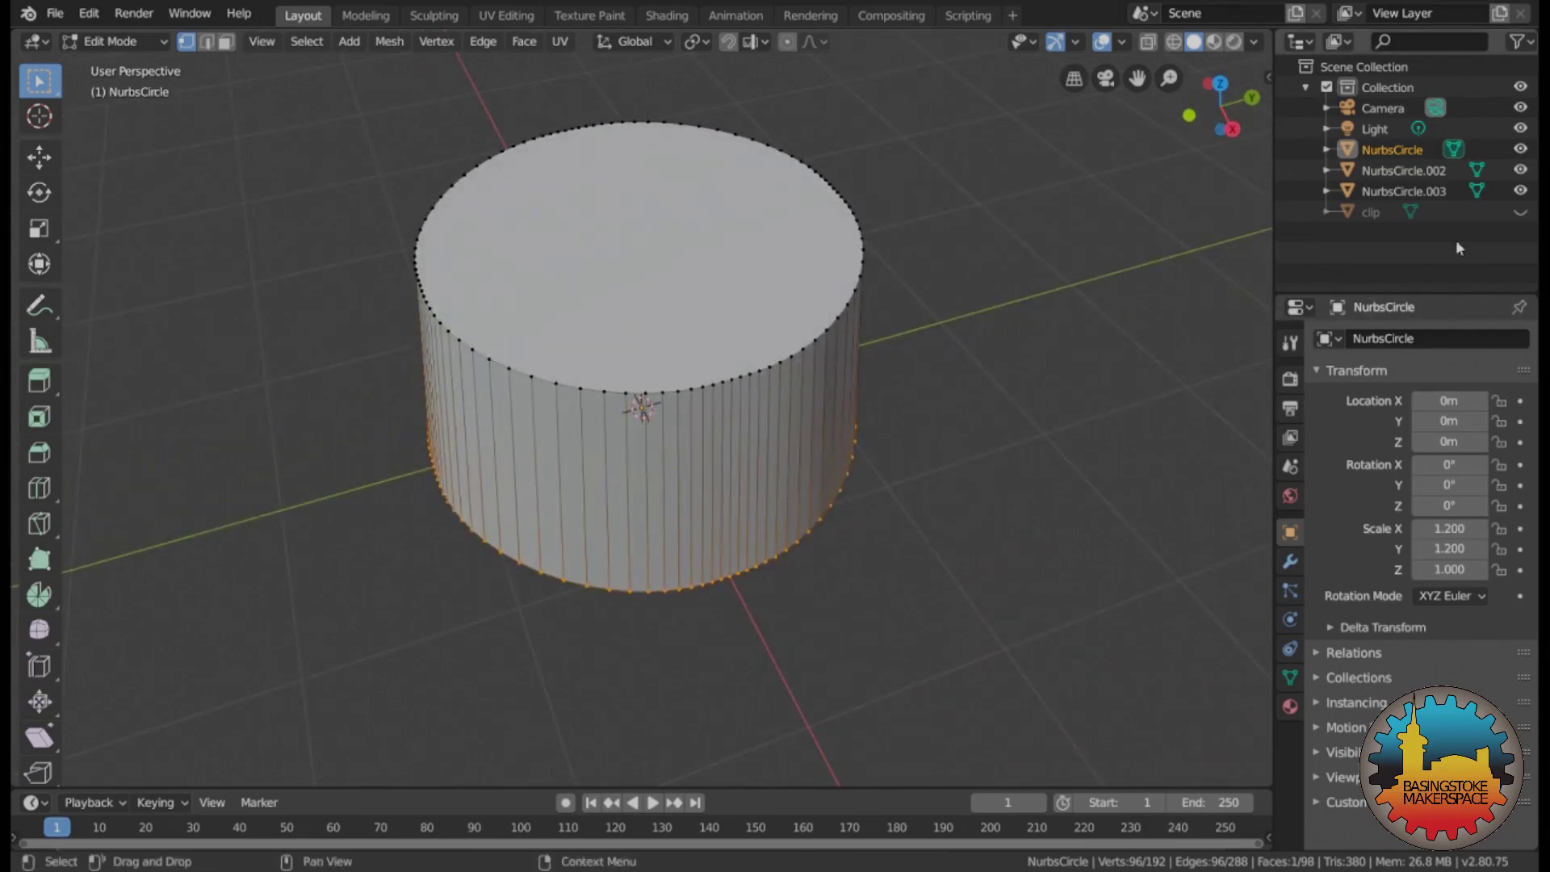
{"action": "left_click", "coordinate": [1393, 151]}
{"action": "left_click", "coordinate": [1423, 345]}
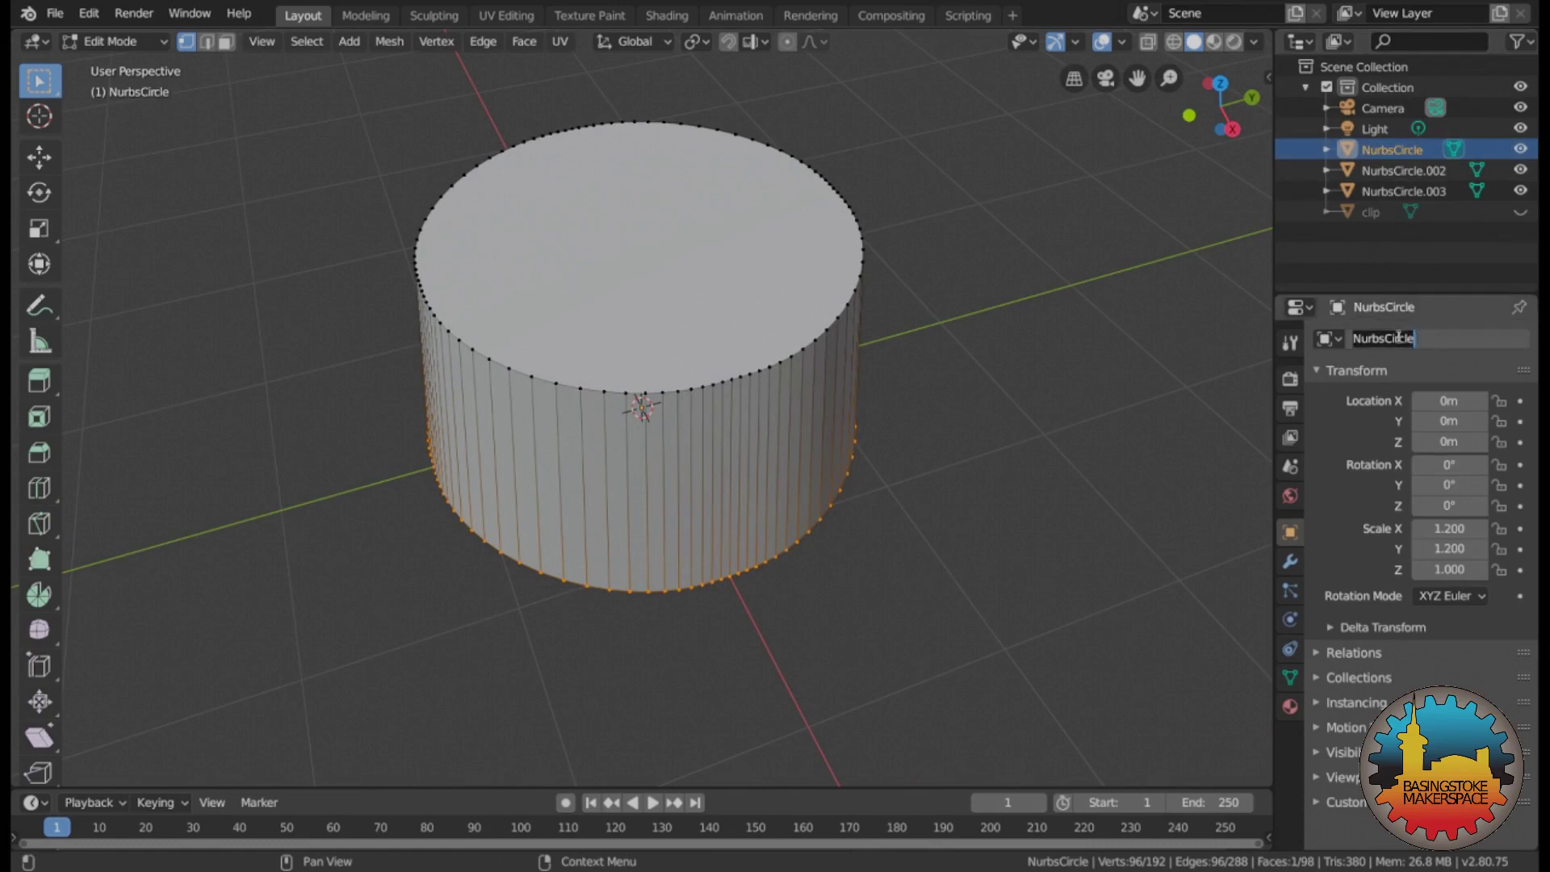
{"action": "type", "text": "frame"}
{"action": "key", "text": "Return"}
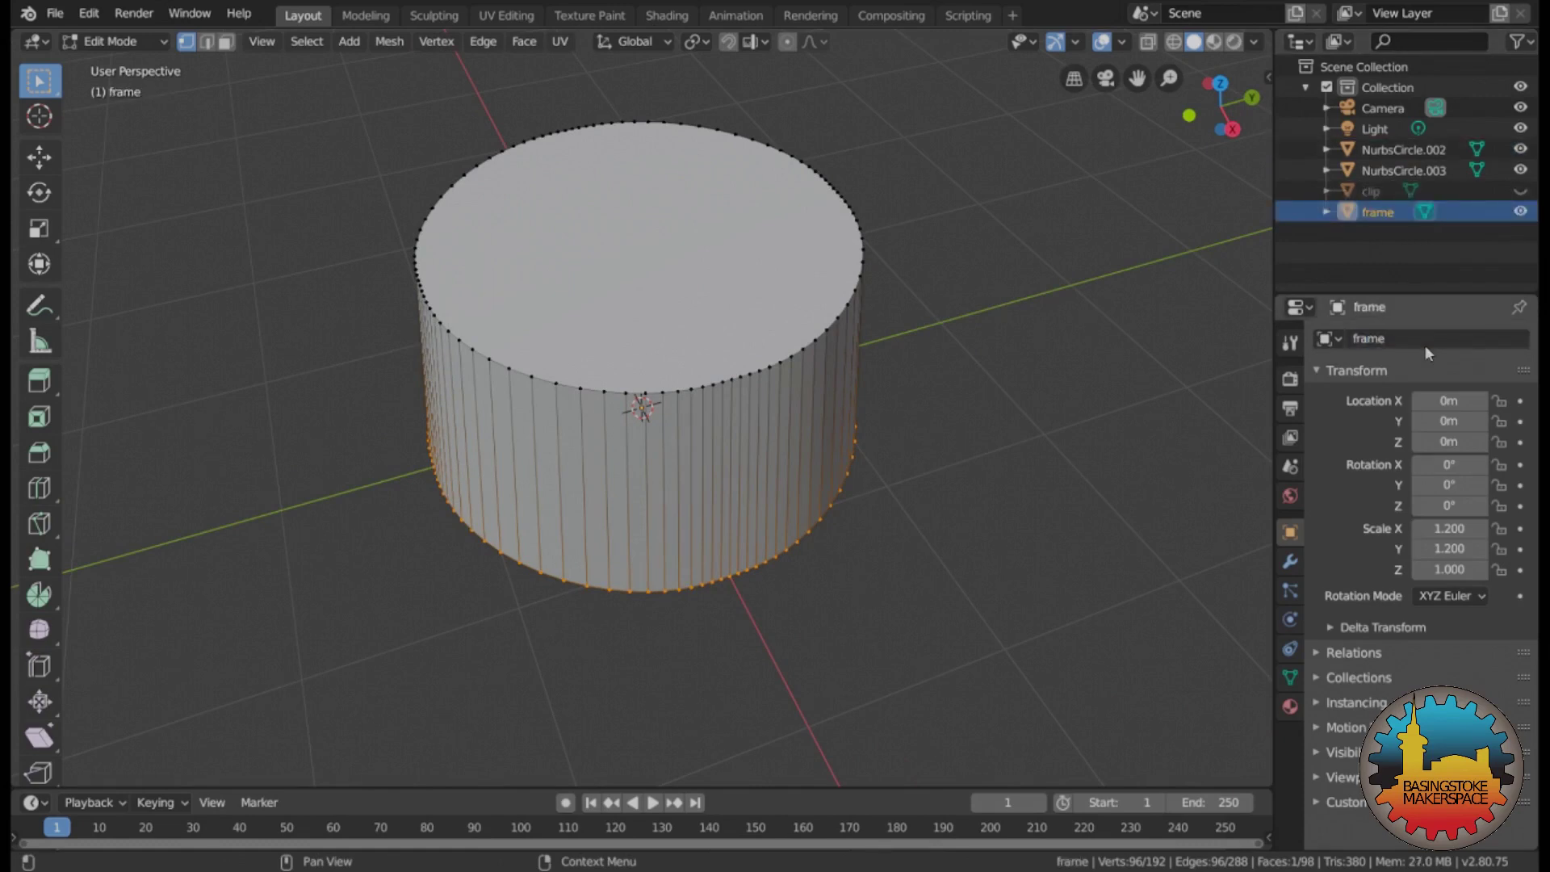
{"action": "left_click", "coordinate": [1521, 211]}
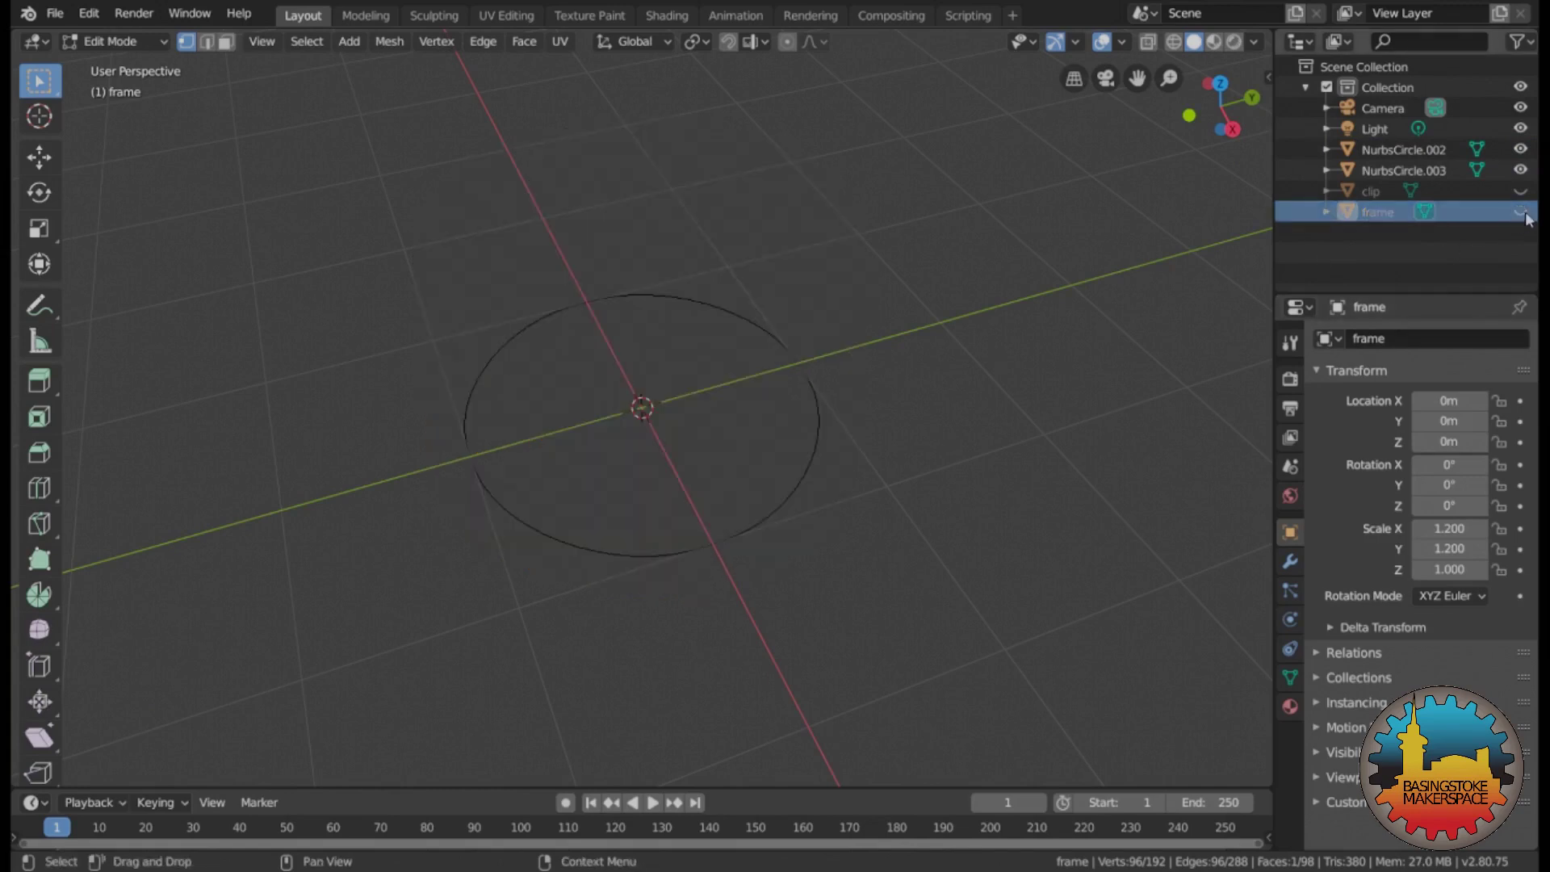
- Return to Object Mode, select NurbsCircle.002 and set its Z location to -0.1 m
{"action": "left_click", "coordinate": [783, 503]}
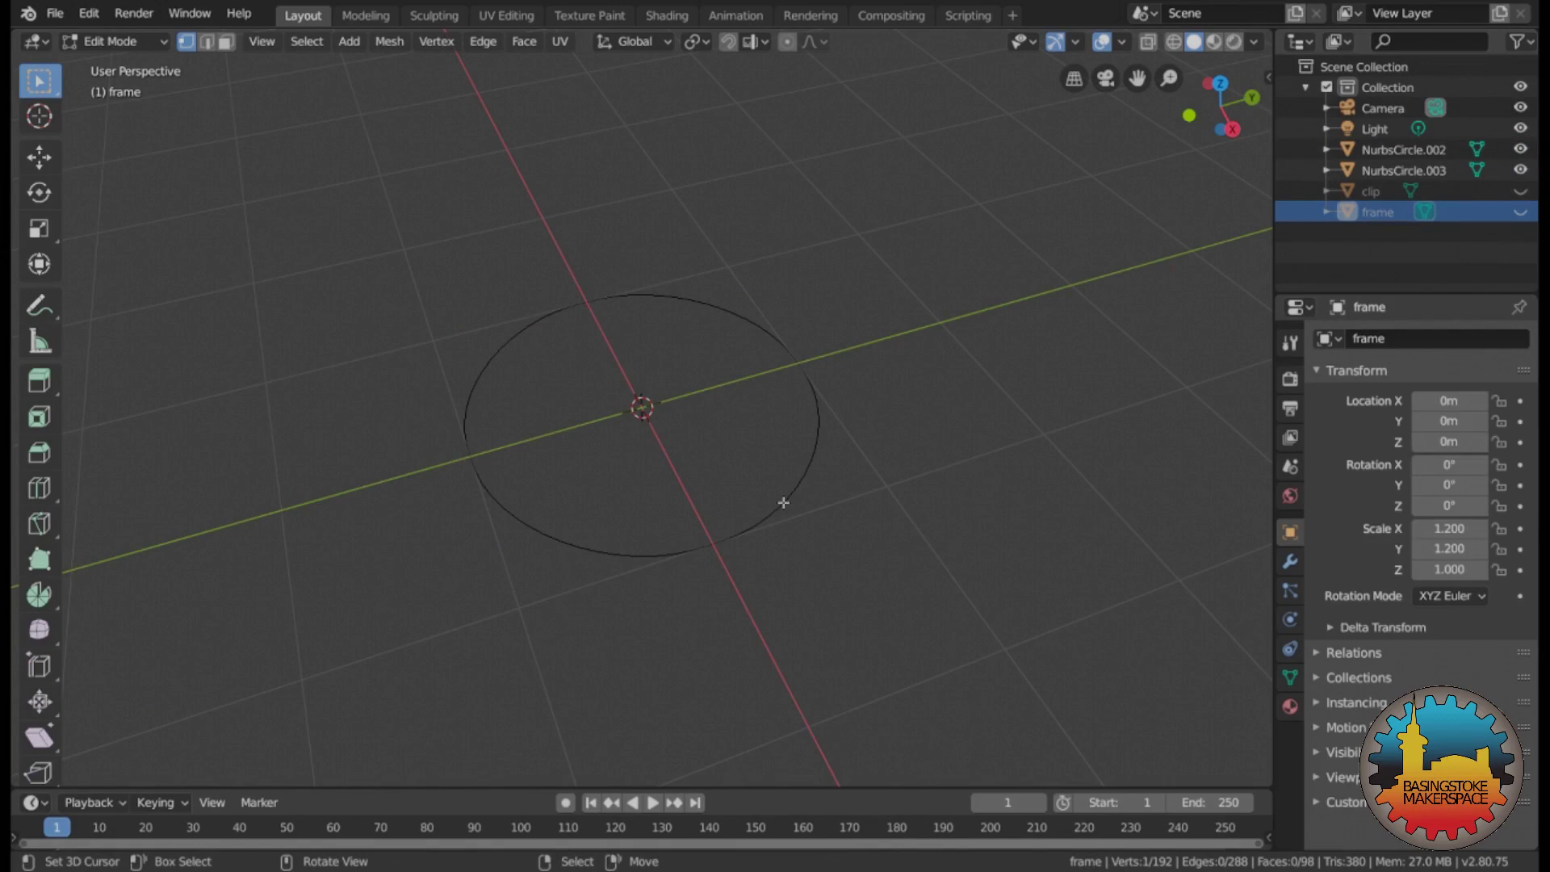
{"action": "left_click", "coordinate": [1395, 151]}
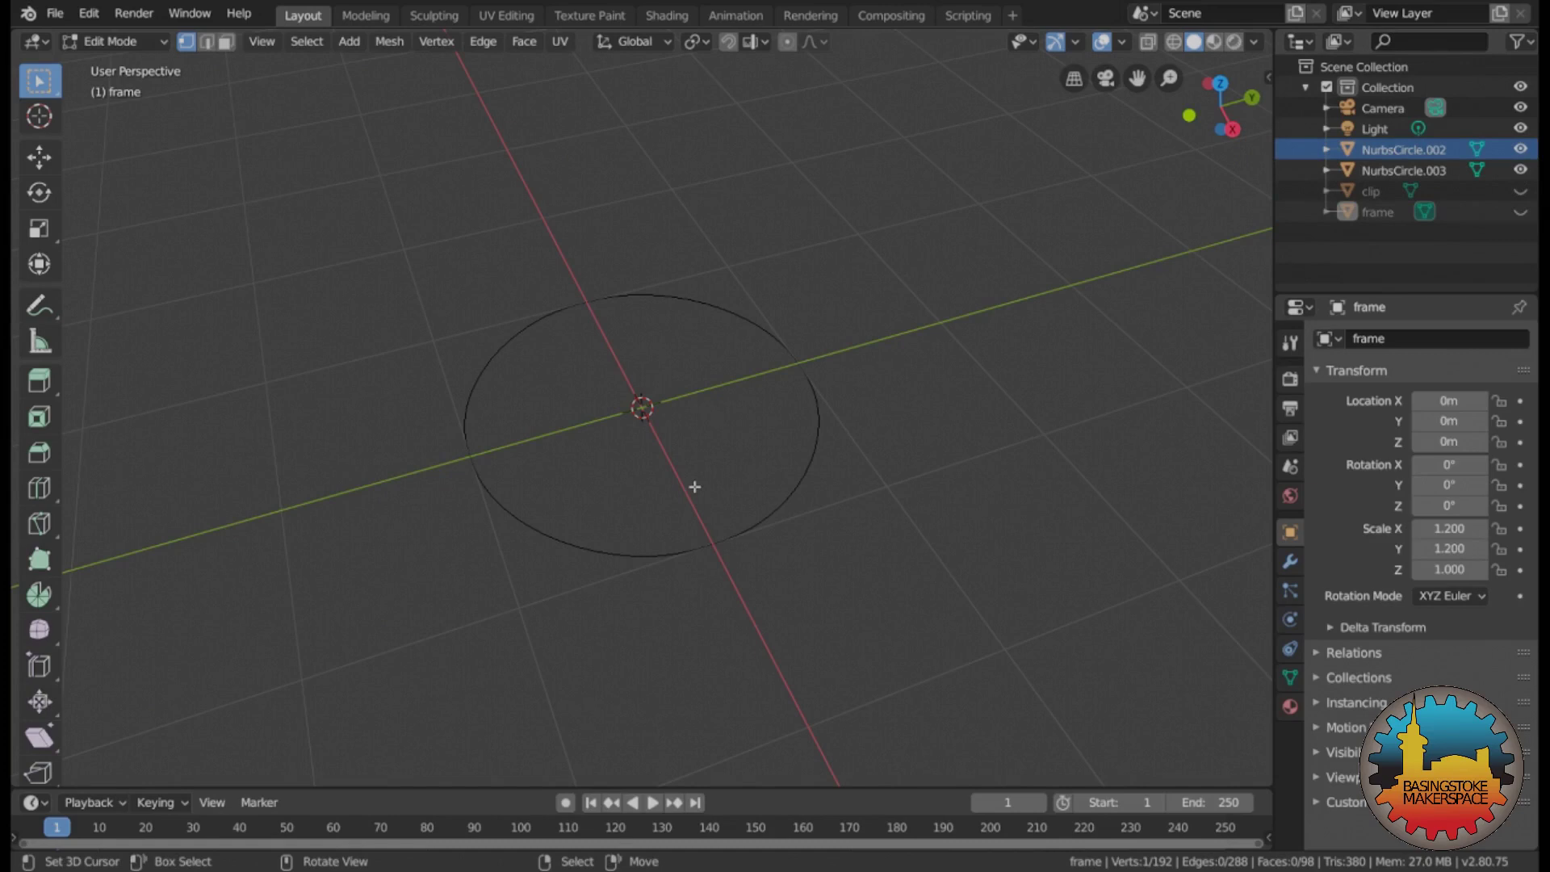
{"action": "key", "text": "Tab"}
{"action": "left_click", "coordinate": [788, 503]}
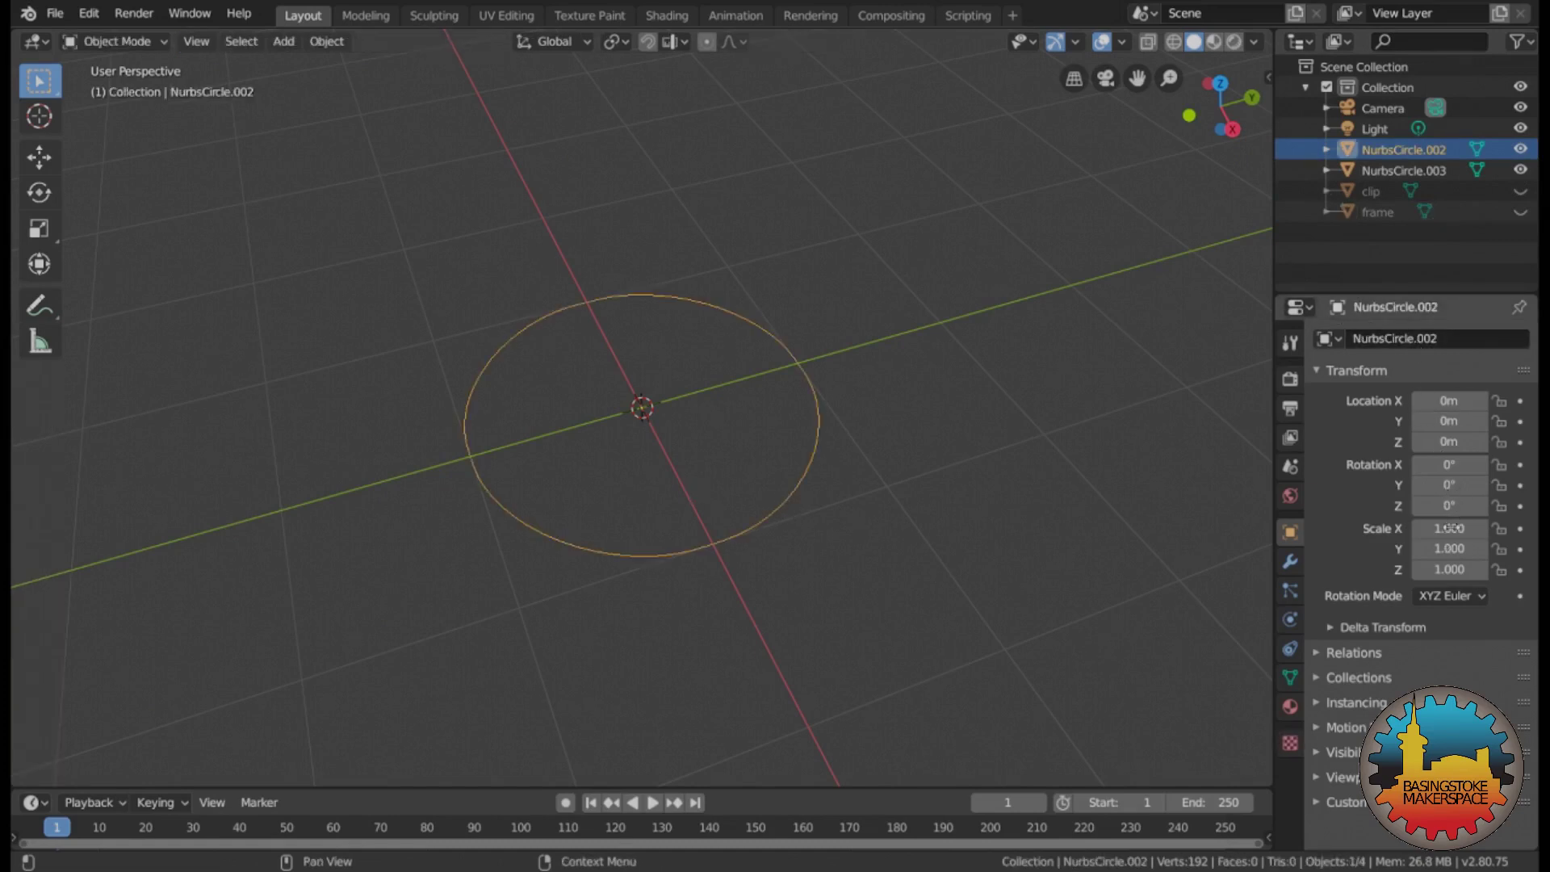
{"action": "left_click", "coordinate": [1451, 441]}
{"action": "type", "text": "-0.1"}
{"action": "key", "text": "Return"}
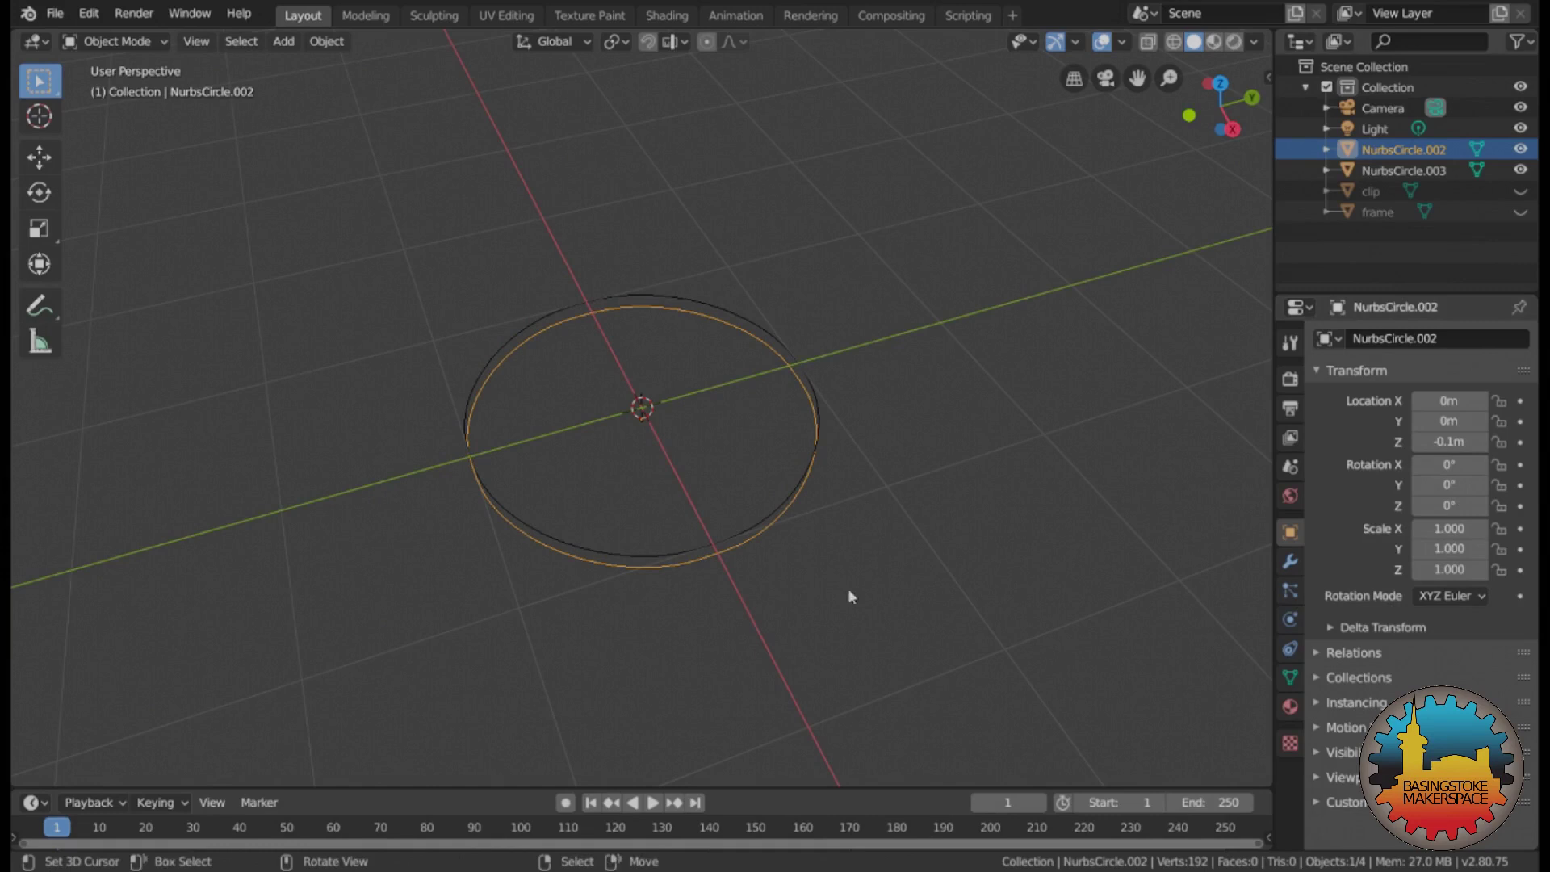
- Set the Z location of NurbsCircle.003 to 1.3 m
{"action": "left_click", "coordinate": [739, 531]}
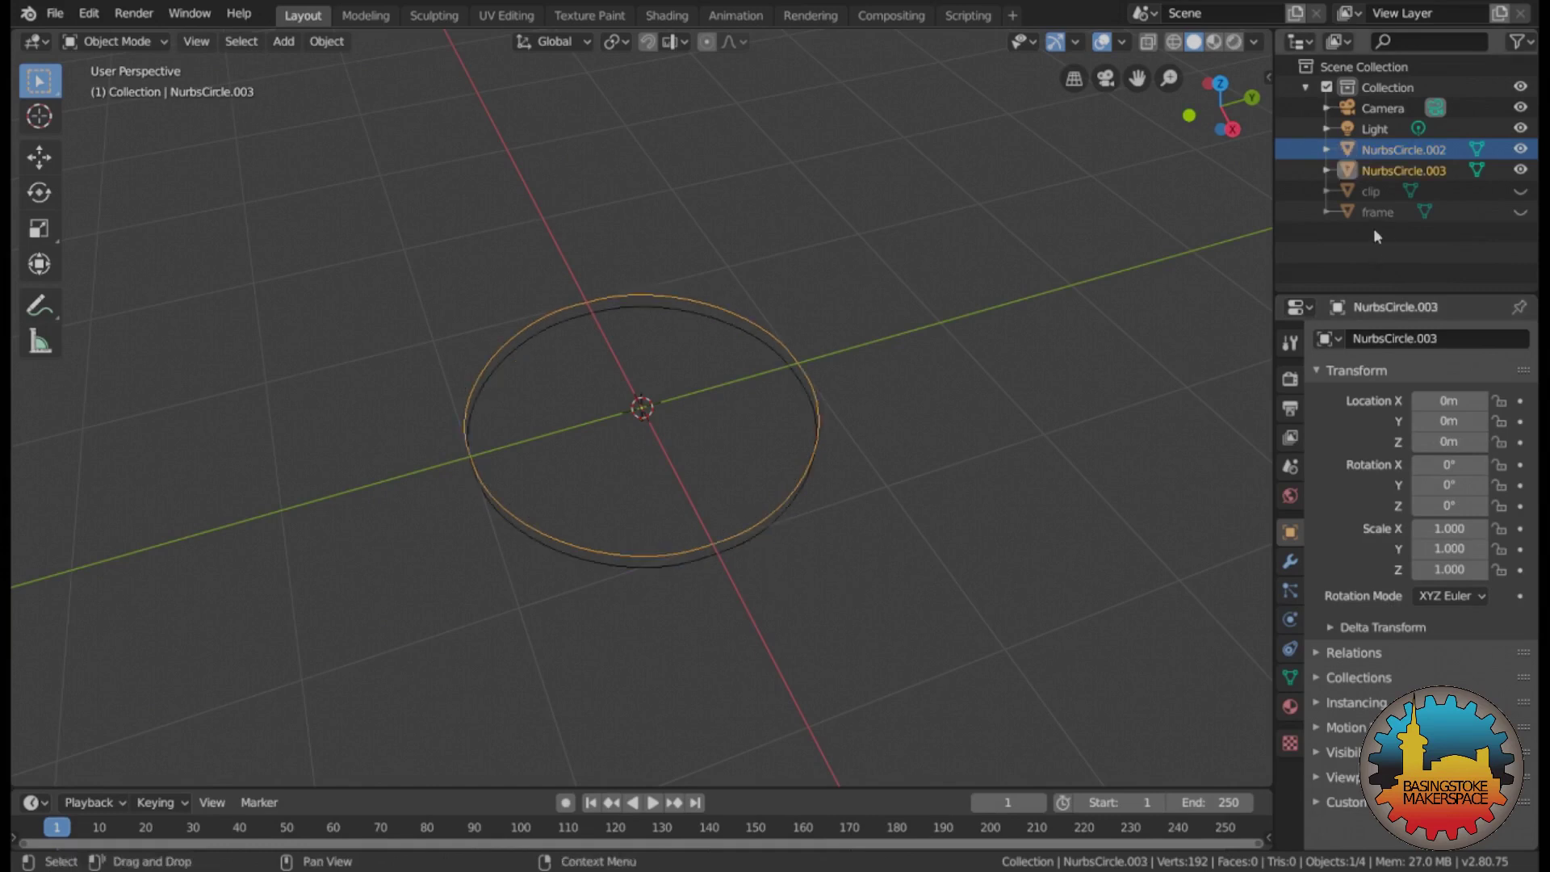
{"action": "left_click", "coordinate": [1449, 442]}
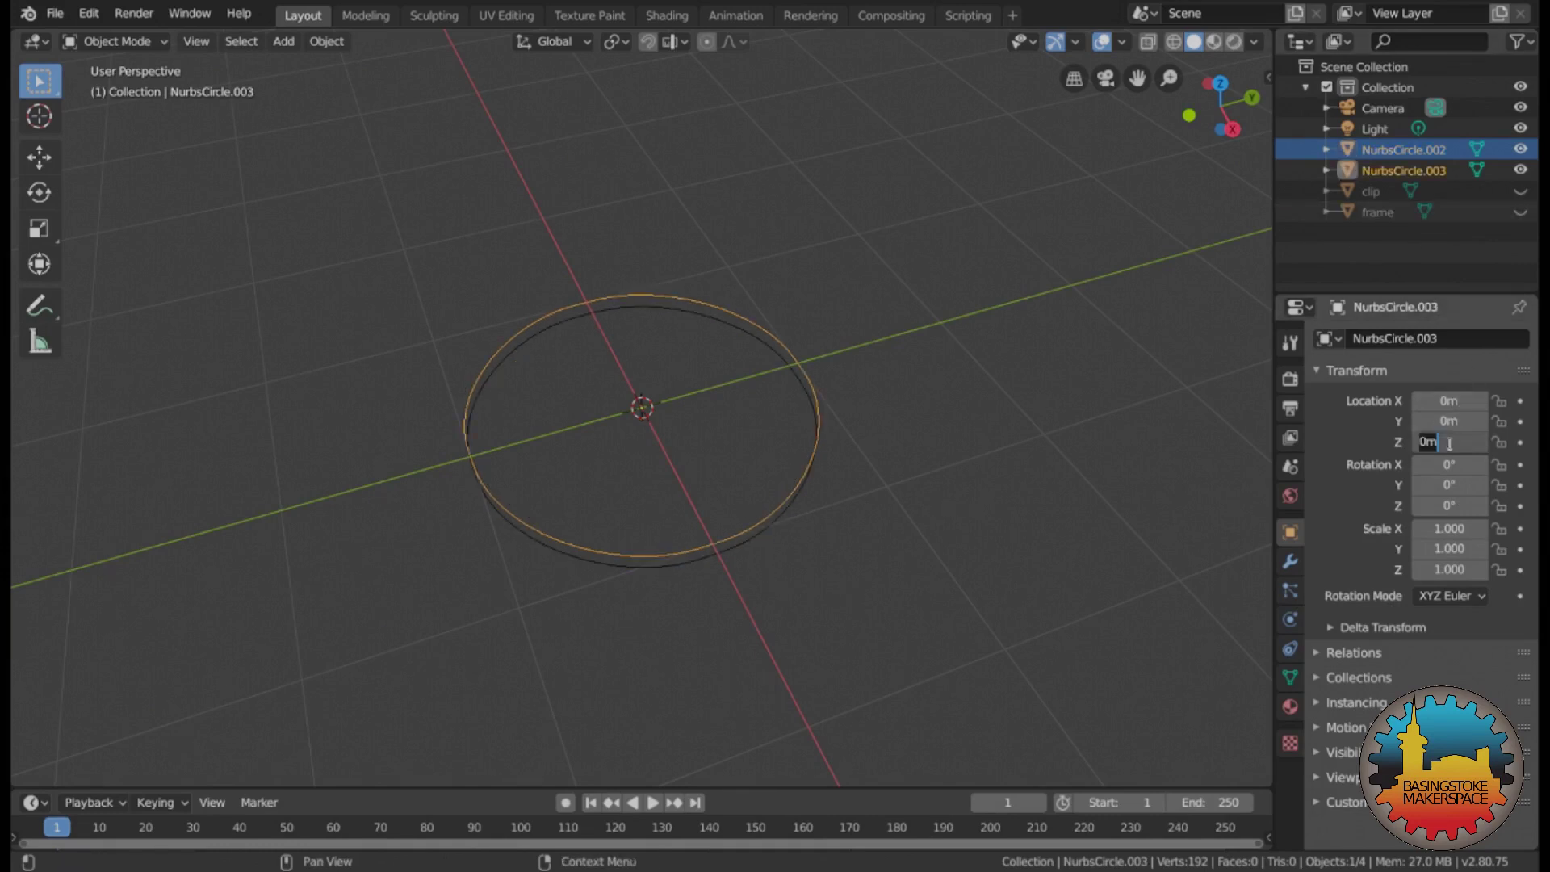
{"action": "type", "text": "1.3"}
{"action": "key", "text": "Return"}
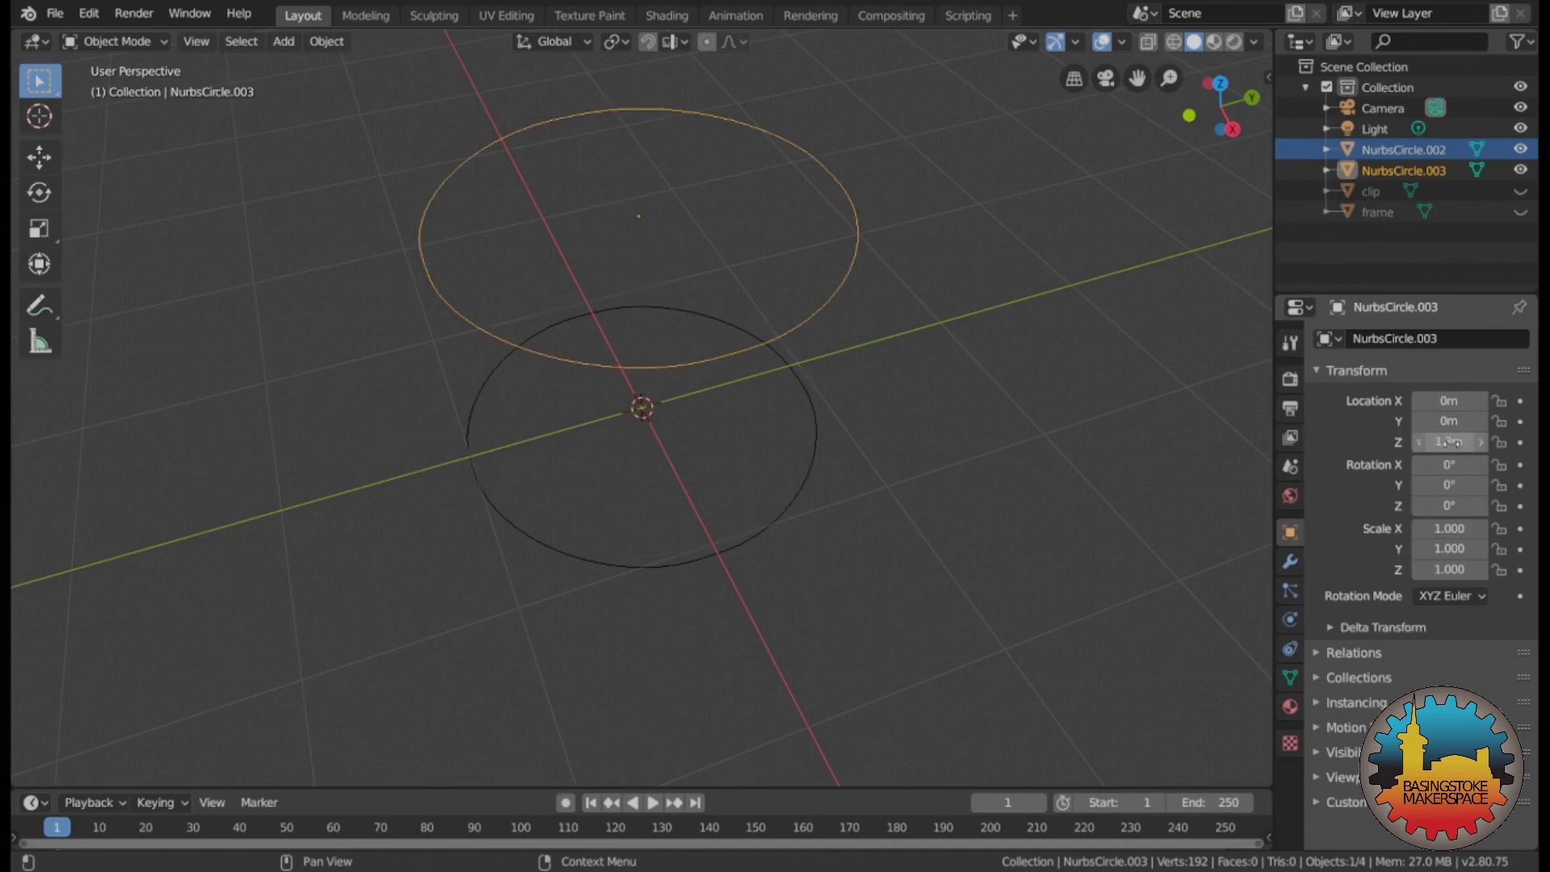
- Join NurbsCircle.003 into NurbsCircle.002 and enter Edit Mode on the joined object
{"action": "left_click", "coordinate": [807, 478], "text": "shift"}
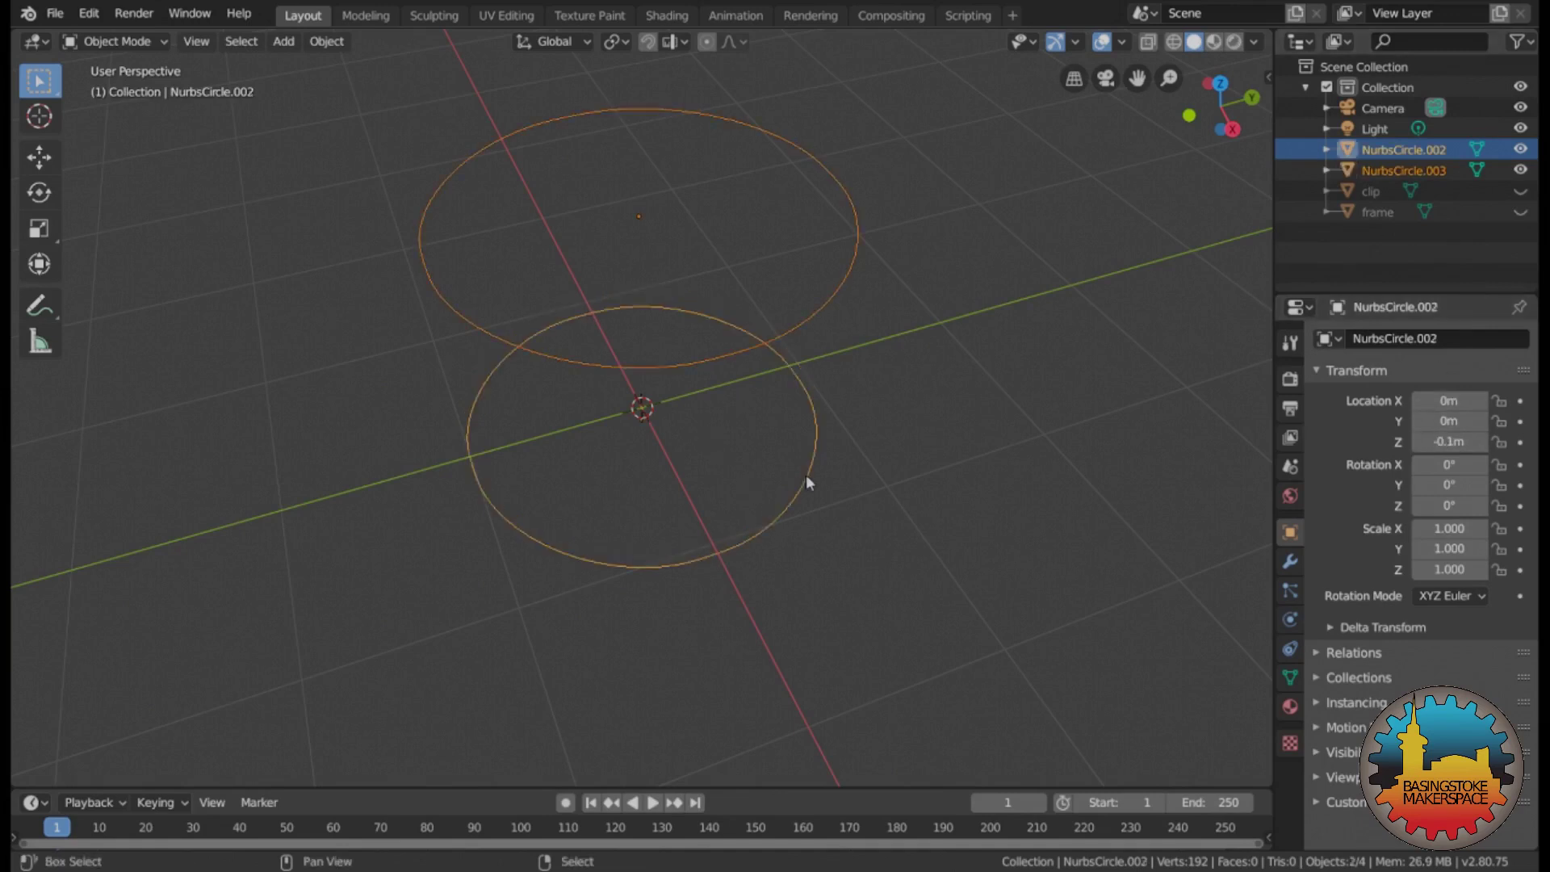
{"action": "left_click", "coordinate": [323, 43]}
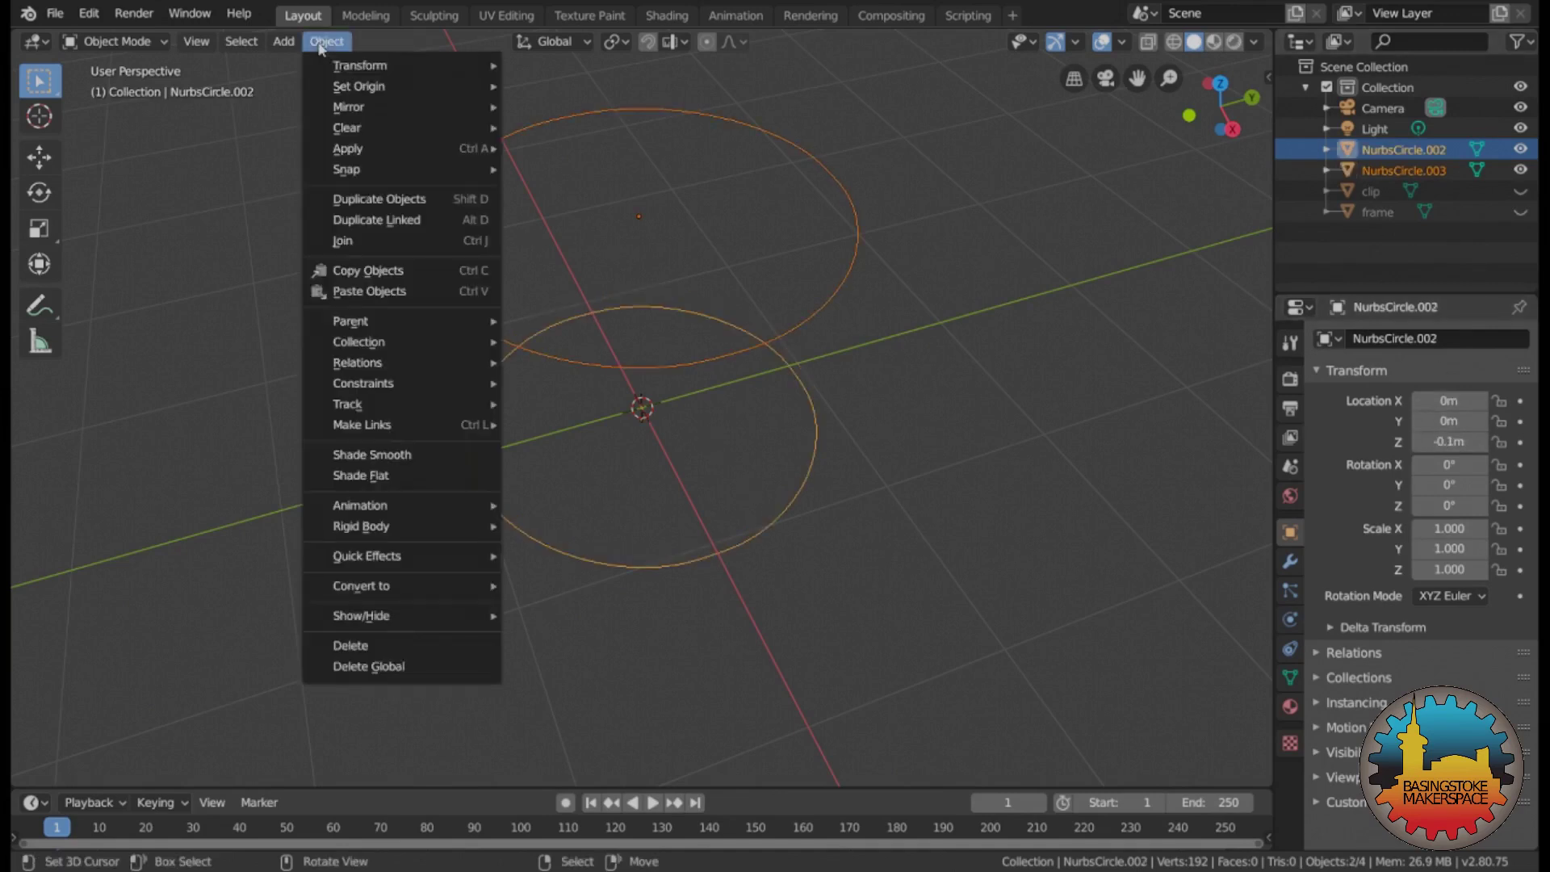
{"action": "left_click", "coordinate": [351, 241]}
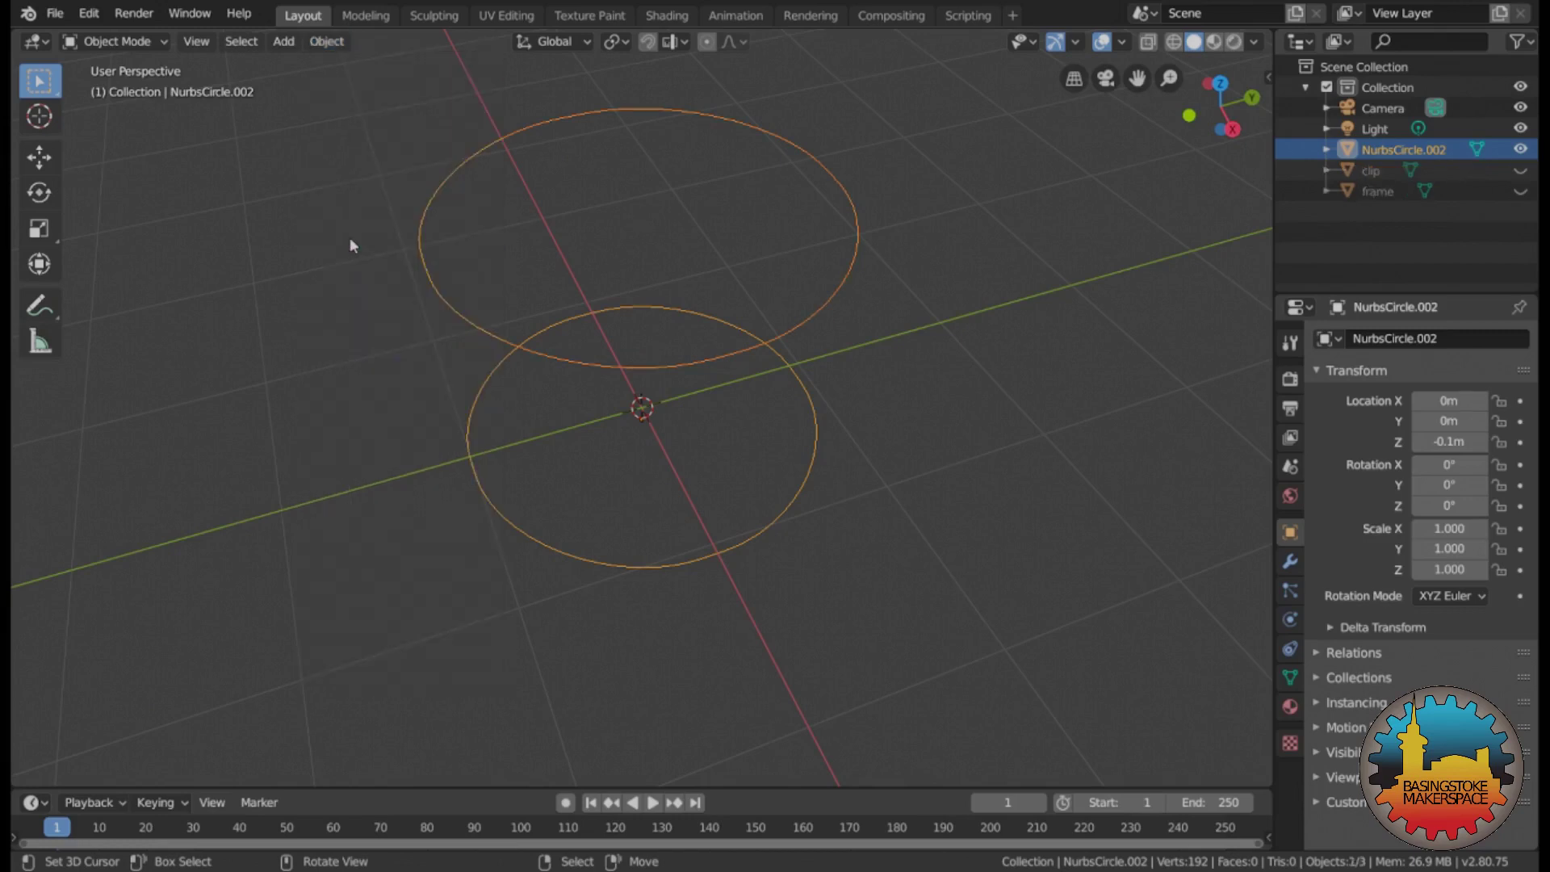
{"action": "key", "text": "Tab"}
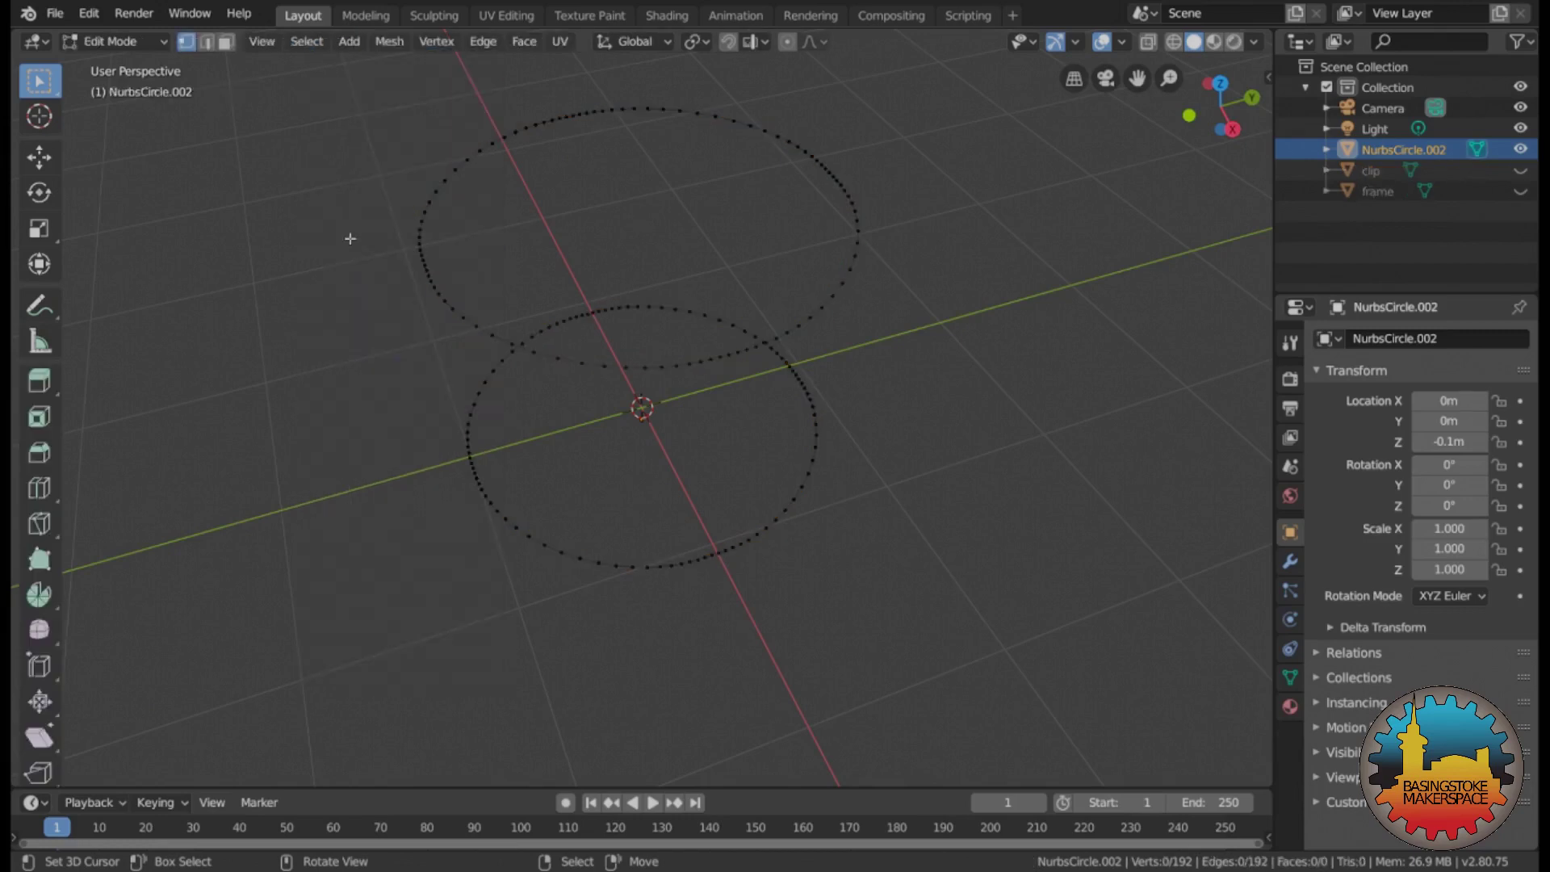
- Select both edge loops of NurbsCircle.002 and bridge them into a cylindrical wall
{"action": "left_click", "coordinate": [833, 296], "text": "alt"}
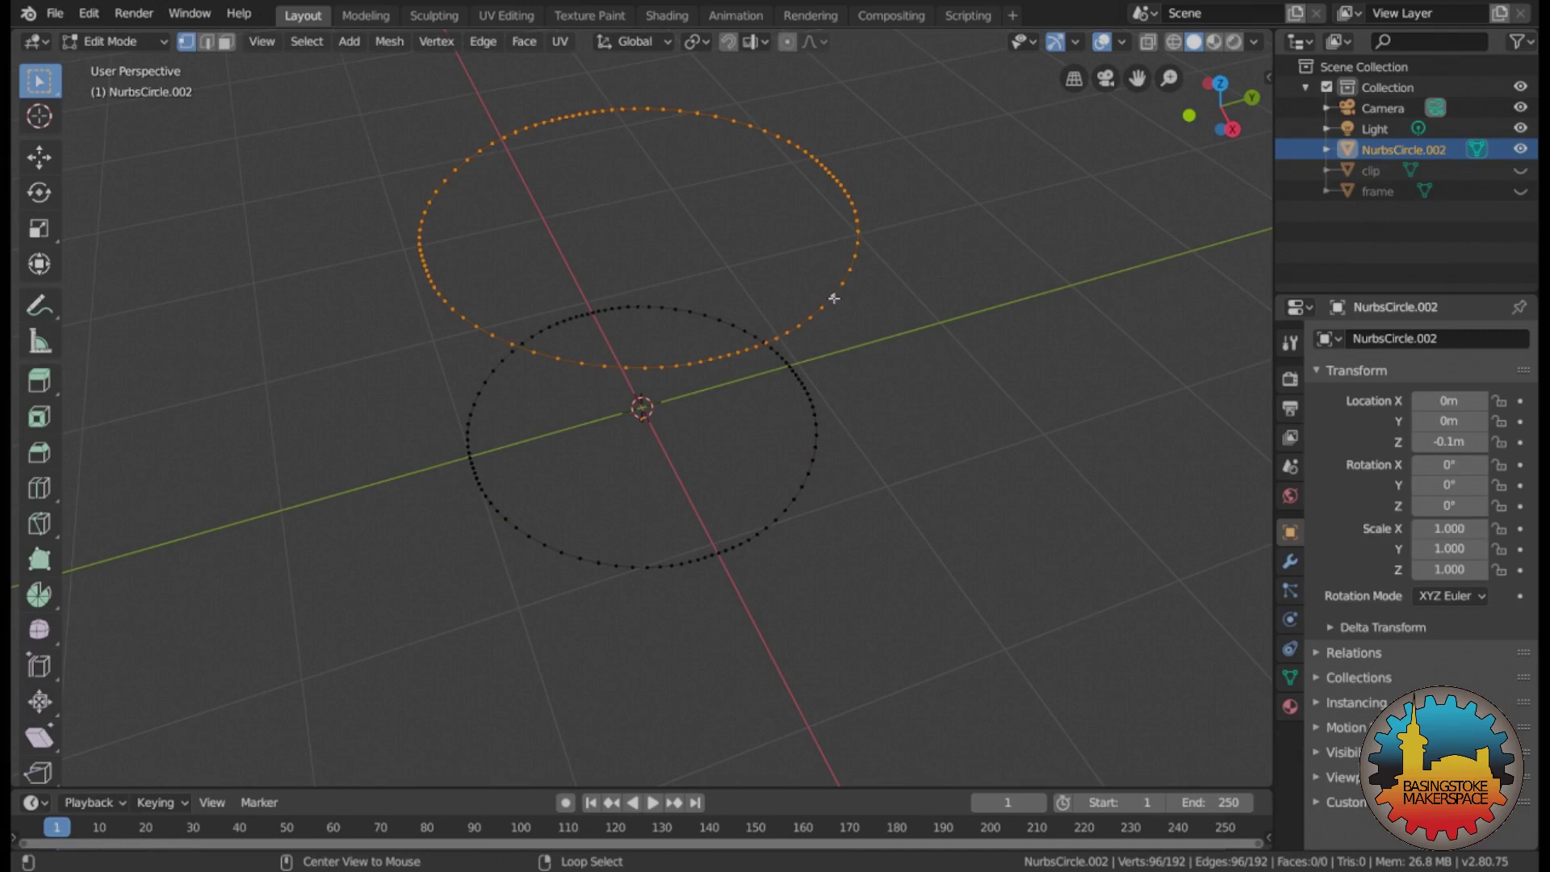
{"action": "left_click", "coordinate": [788, 505], "text": "alt+shift"}
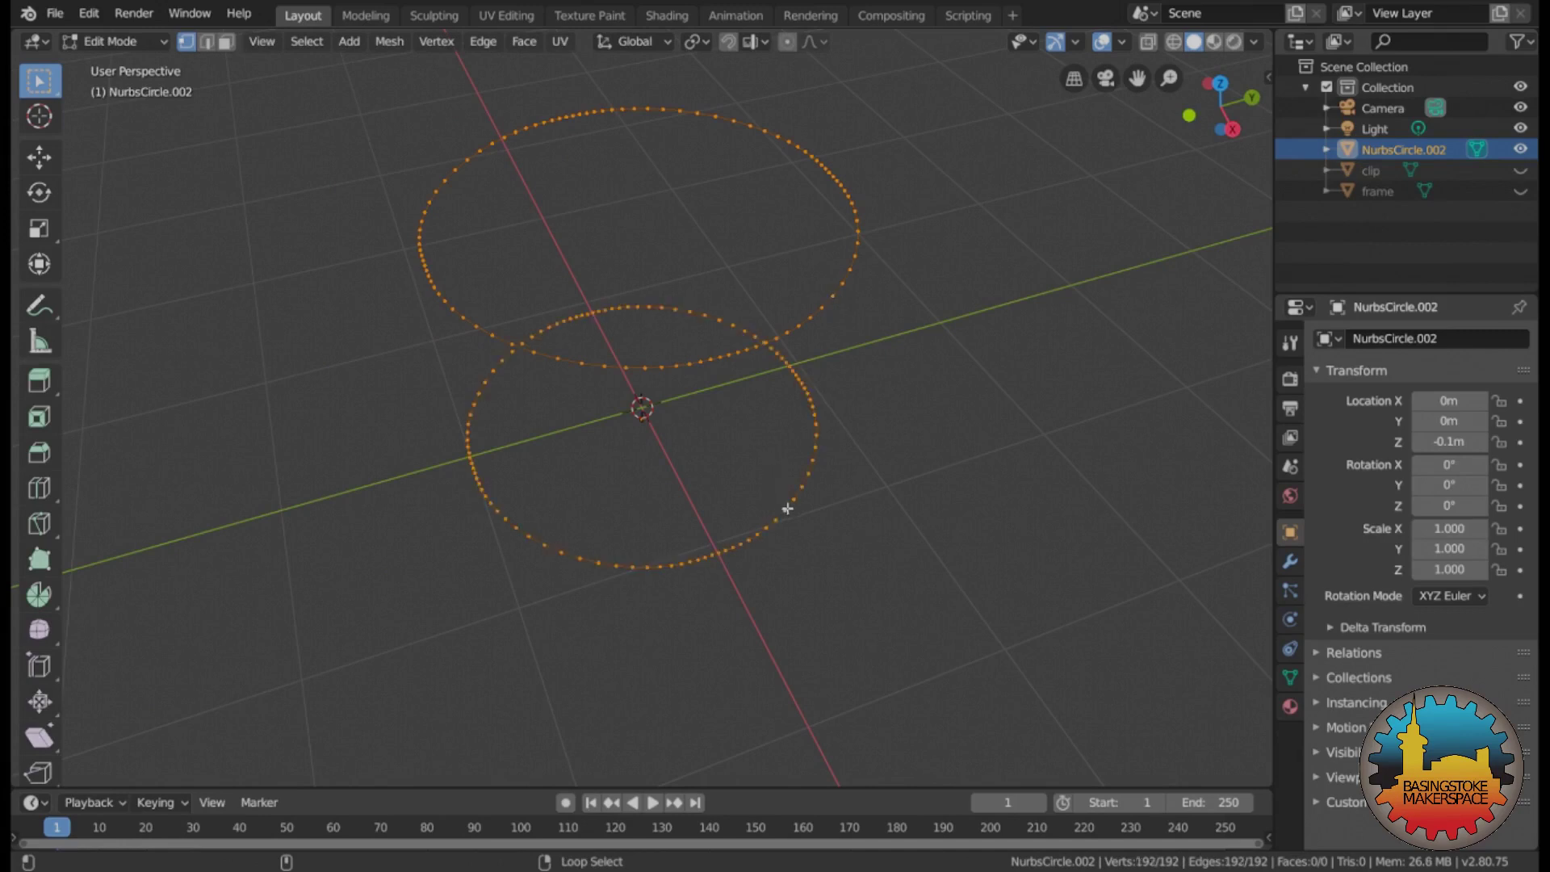
{"action": "left_click", "coordinate": [489, 42]}
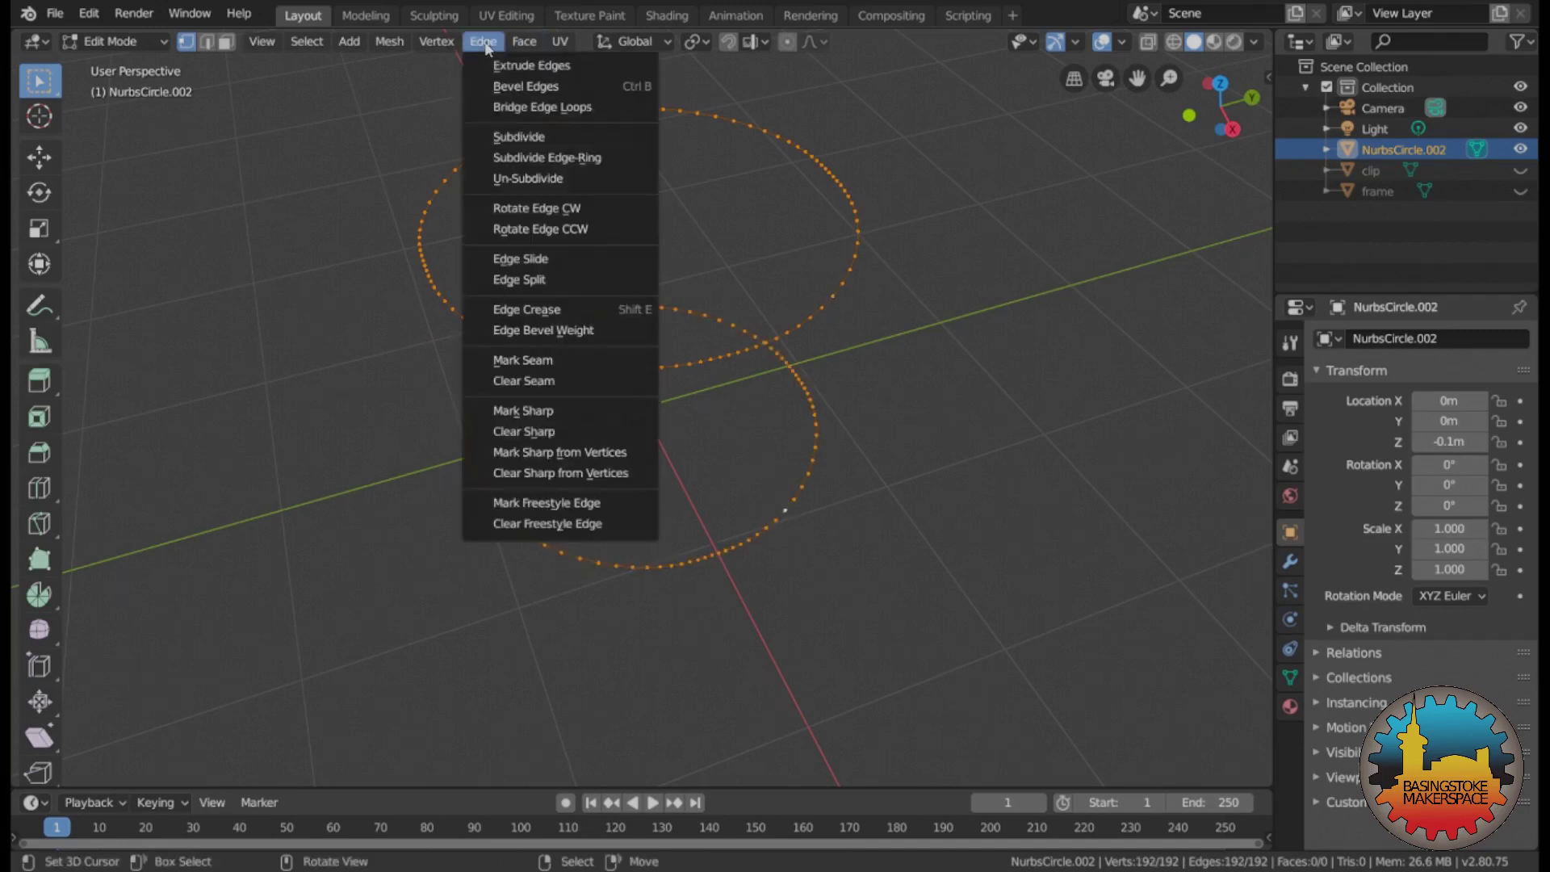
{"action": "left_click", "coordinate": [528, 108]}
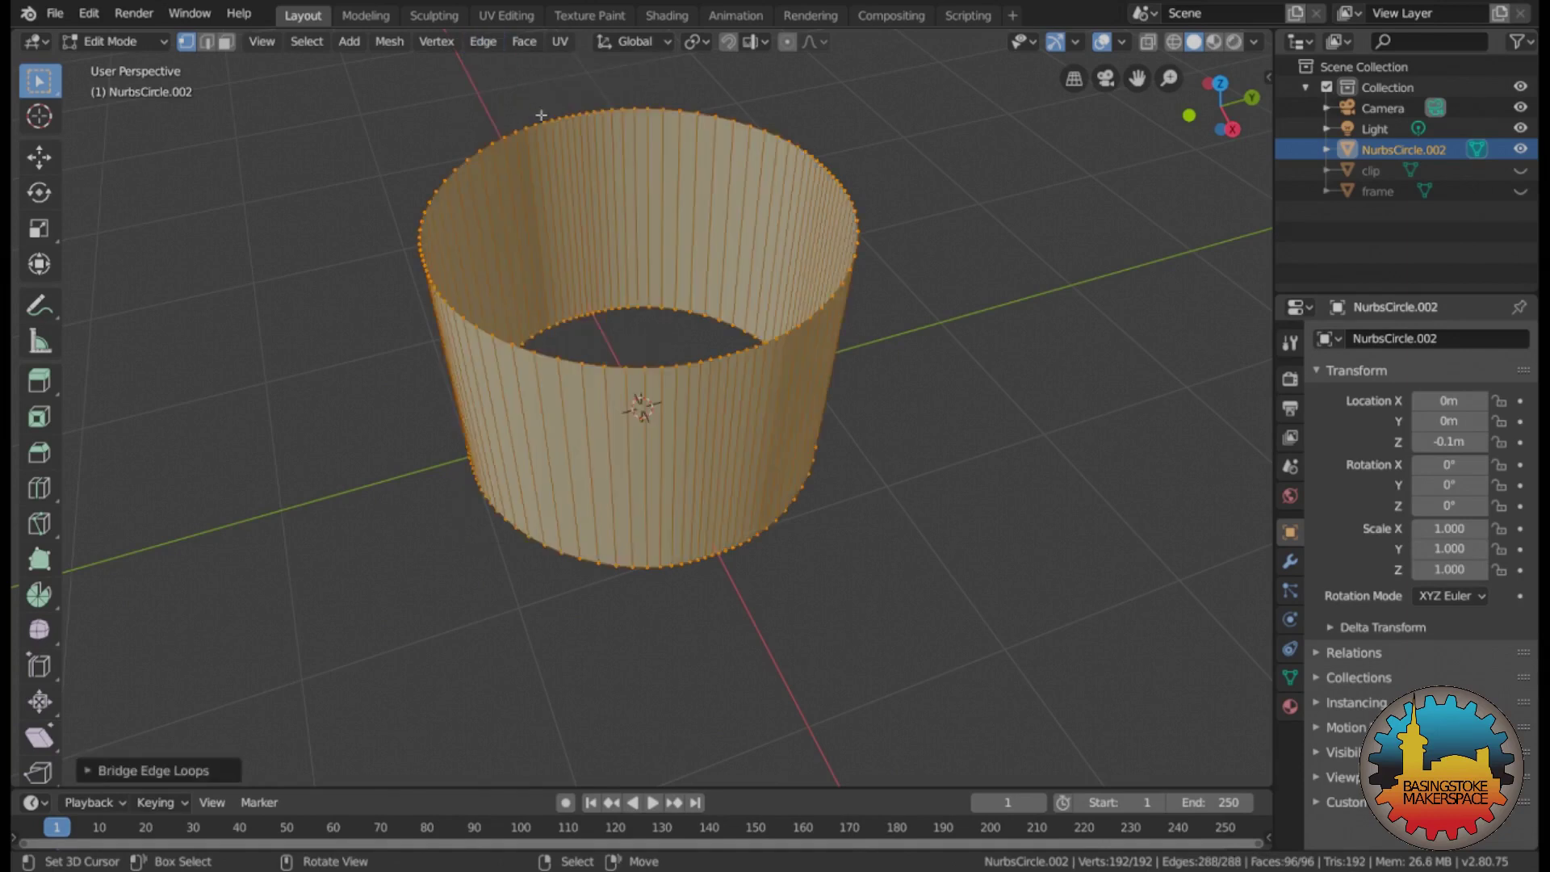
- Cap both open ends of the NurbsCircle.002 wall with filled faces
{"action": "middle_click_drag", "start_coordinate": [516, 184], "coordinate": [512, 184]}
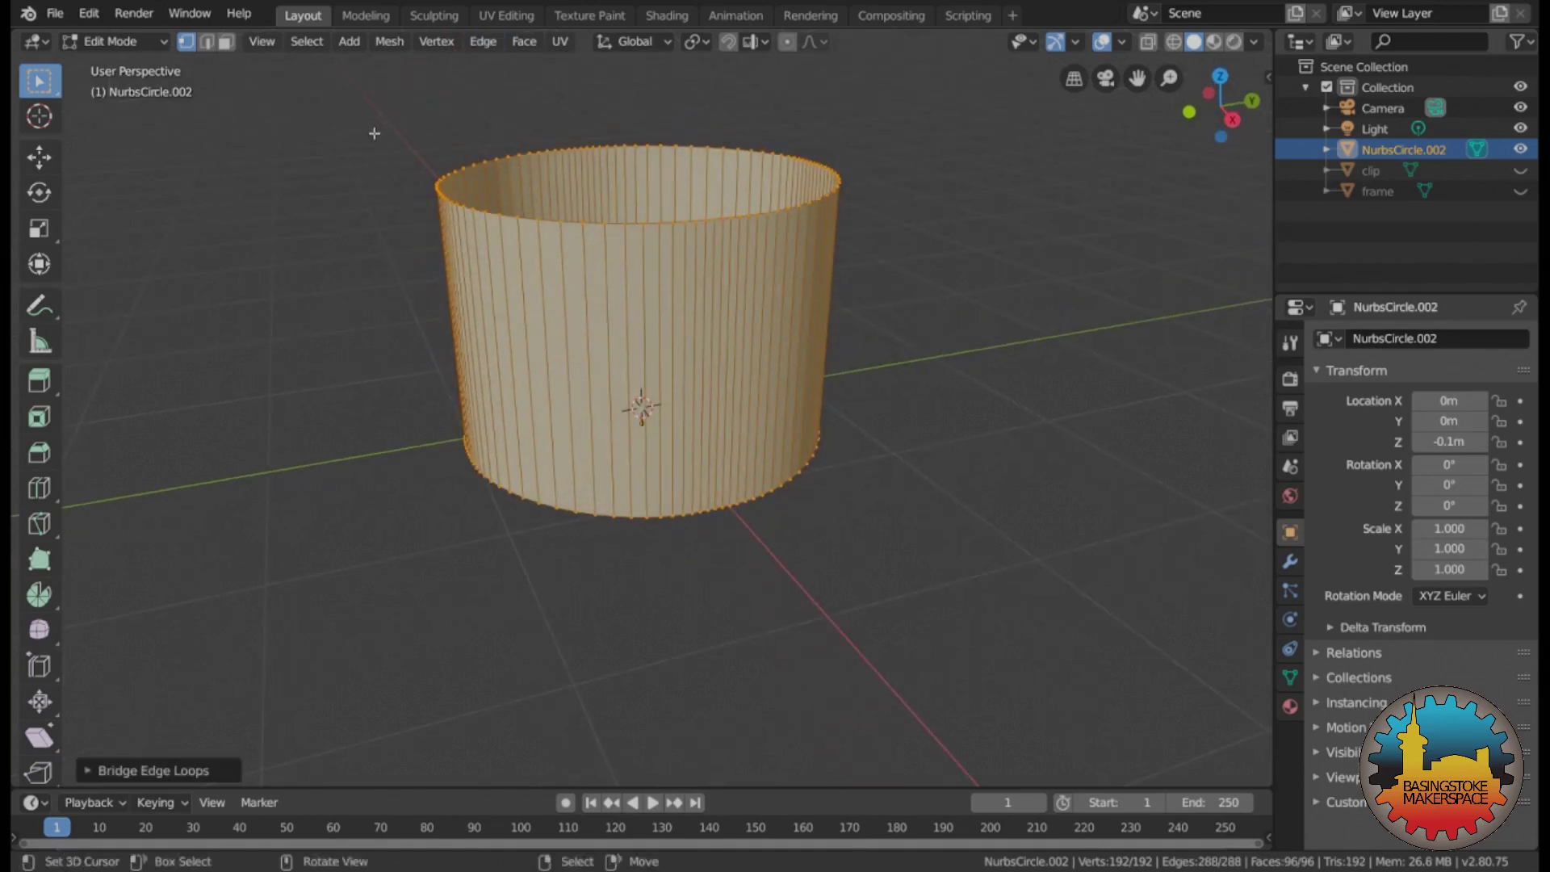
{"action": "left_click_drag", "start_coordinate": [373, 128], "coordinate": [898, 260]}
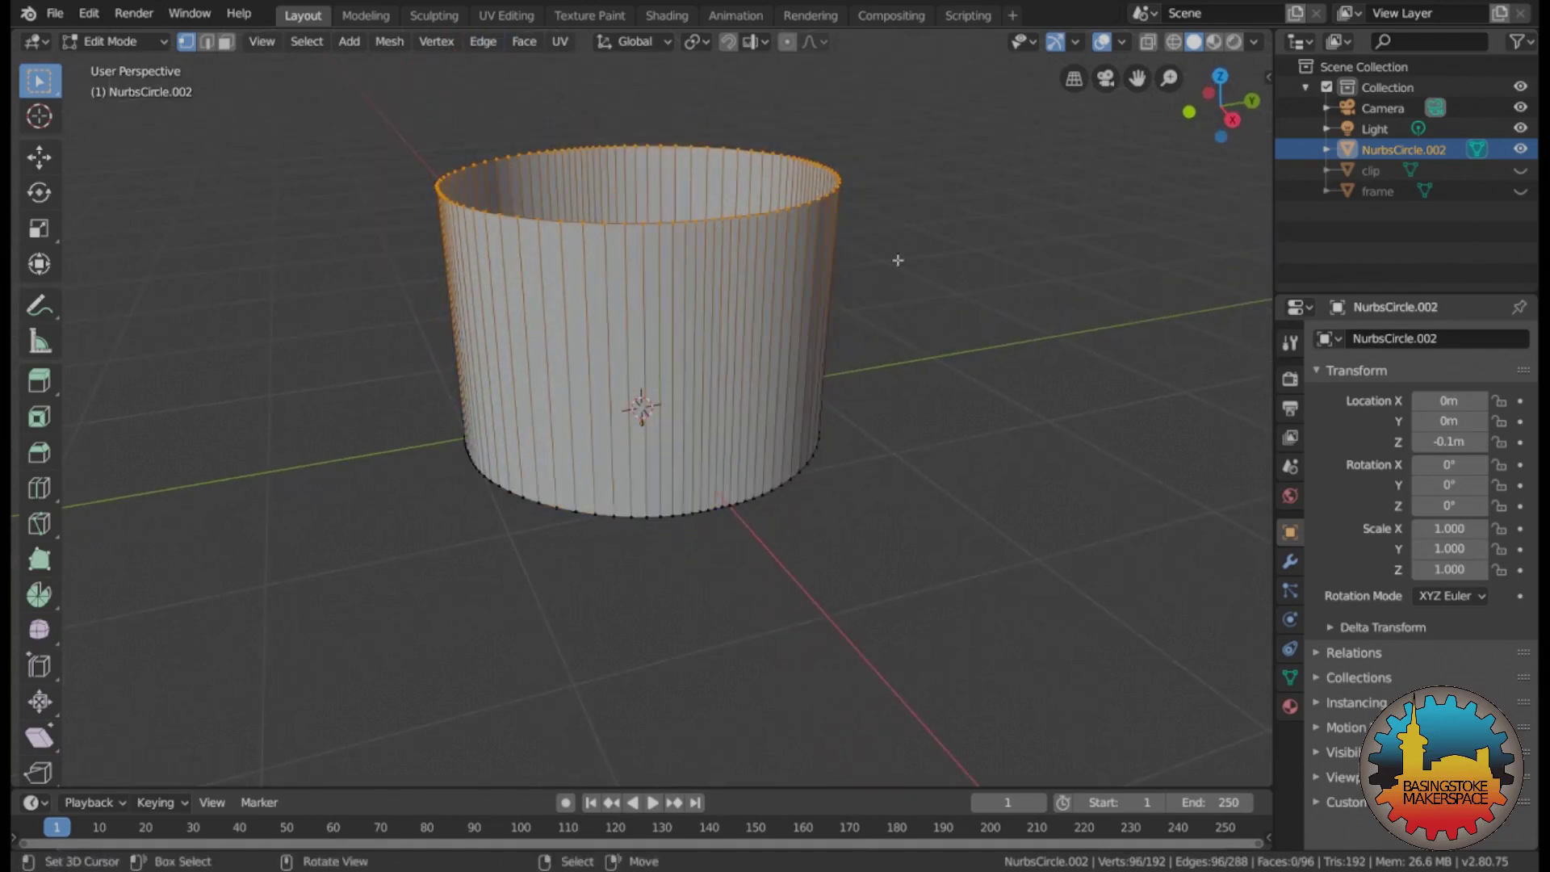
{"action": "key", "text": "f"}
{"action": "middle_click_drag", "start_coordinate": [899, 231], "coordinate": [904, 232]}
{"action": "left_click_drag", "start_coordinate": [369, 363], "coordinate": [950, 490]}
{"action": "key", "text": "f"}
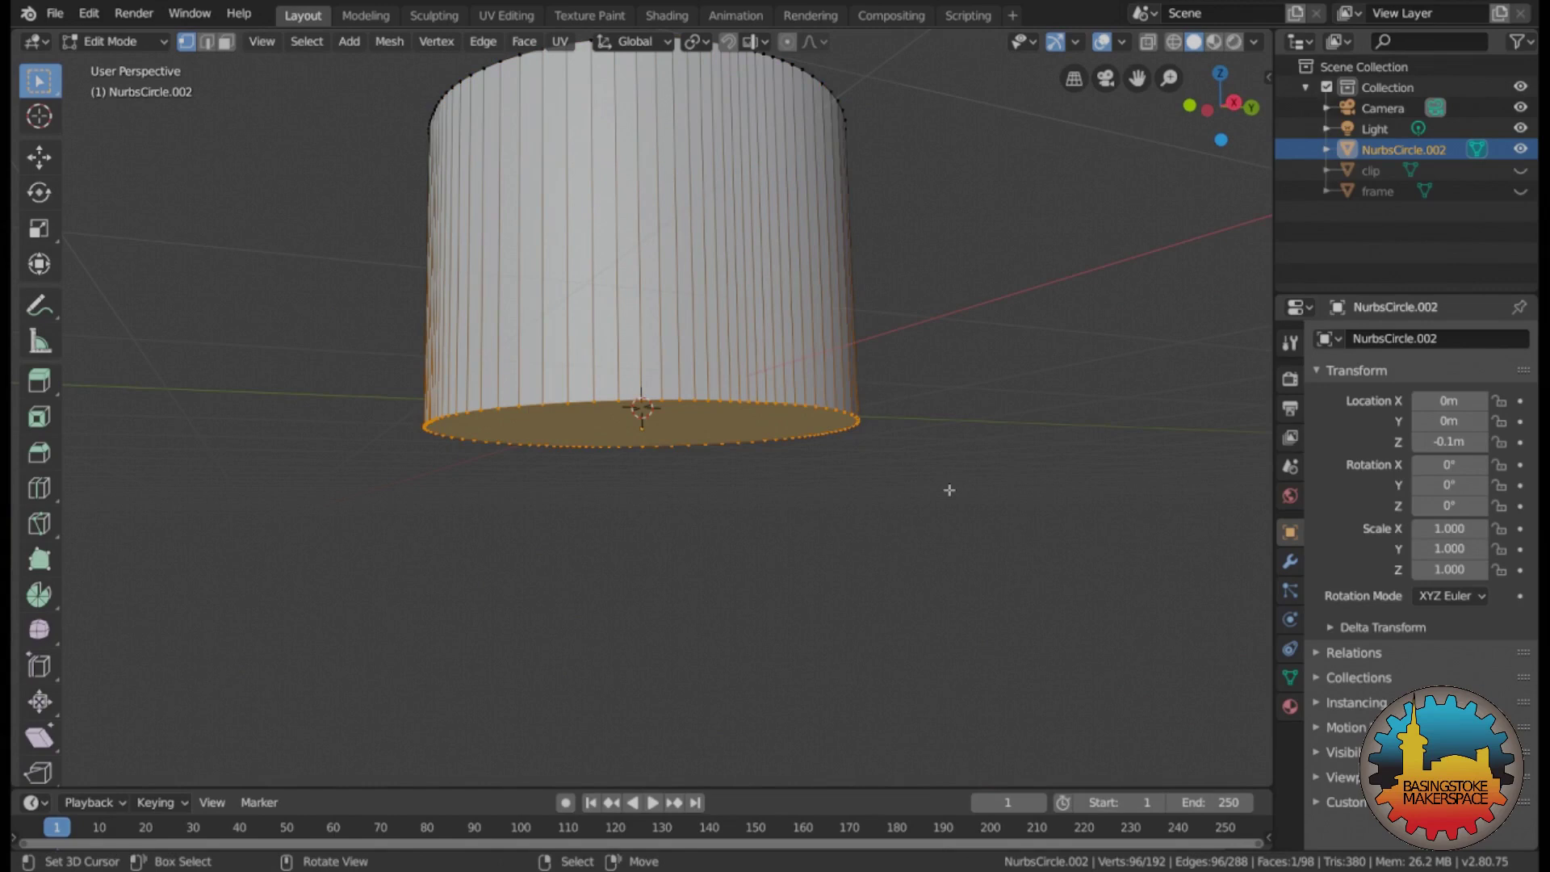
- Leave Edit Mode and unhide the frame object around the inner solid
{"action": "key", "text": "Tab"}
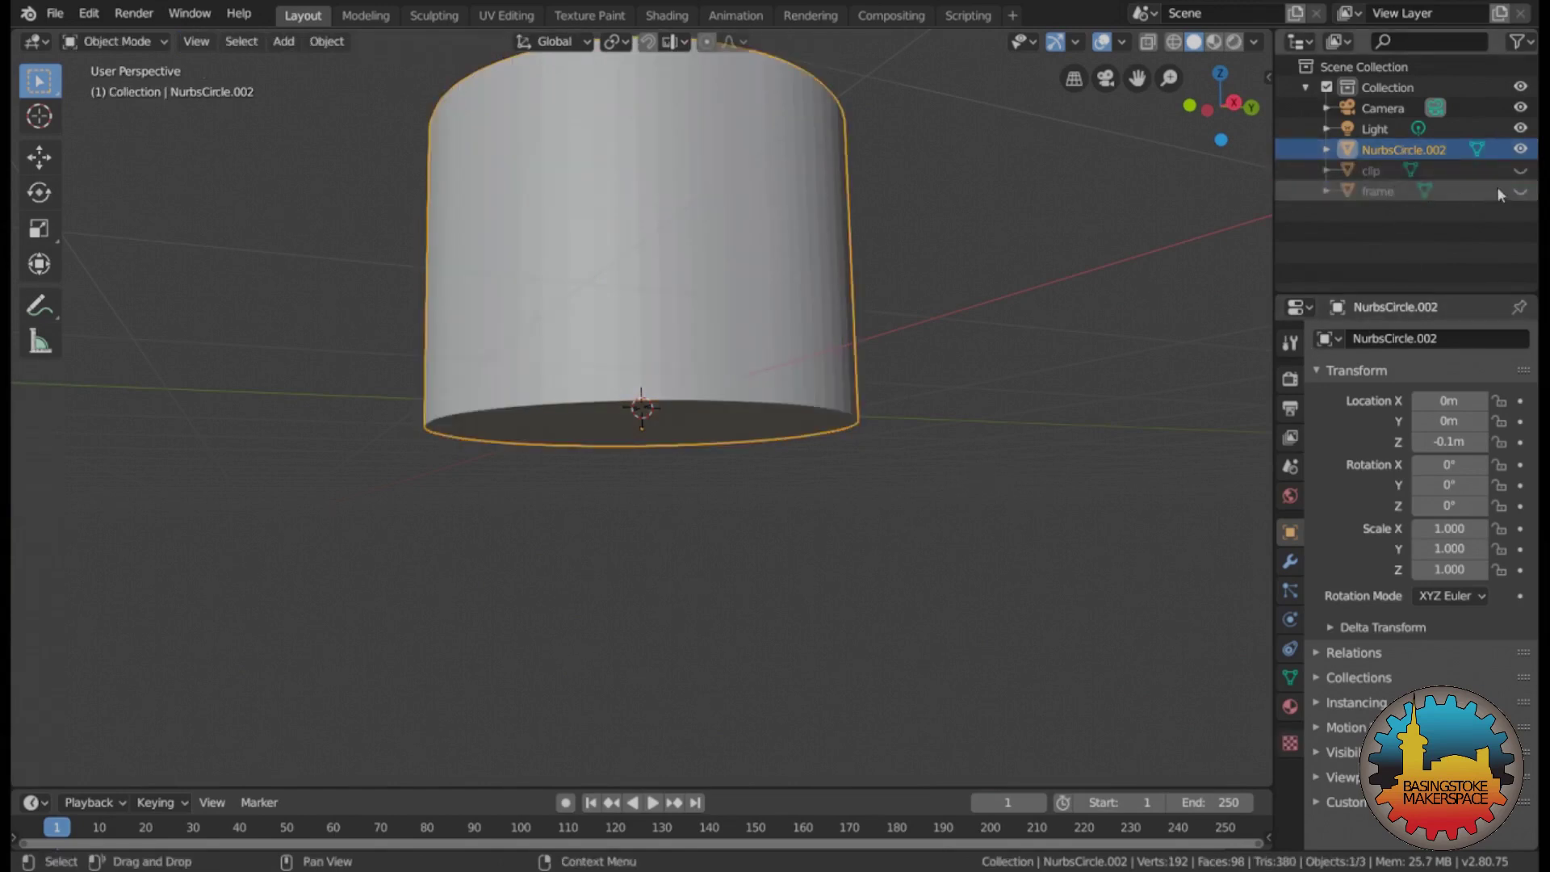
{"action": "left_click", "coordinate": [1520, 192]}
{"action": "middle_click_drag", "start_coordinate": [1011, 303], "coordinate": [937, 379]}
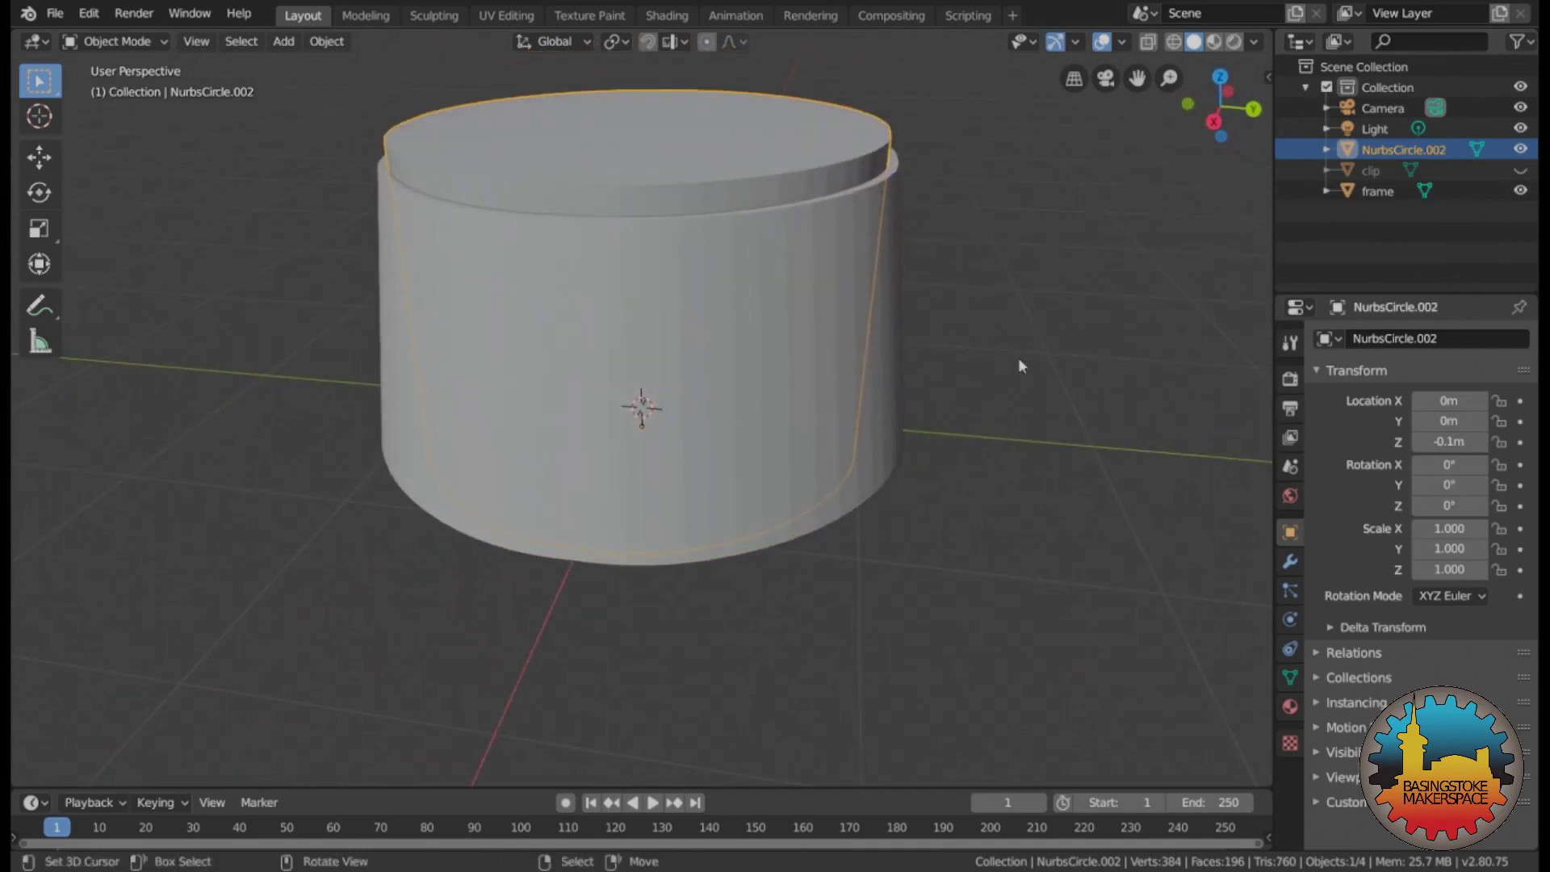
- Add a Boolean modifier to the frame, set to Difference with NurbsCircle.002 as its object
{"action": "left_click", "coordinate": [851, 432]}
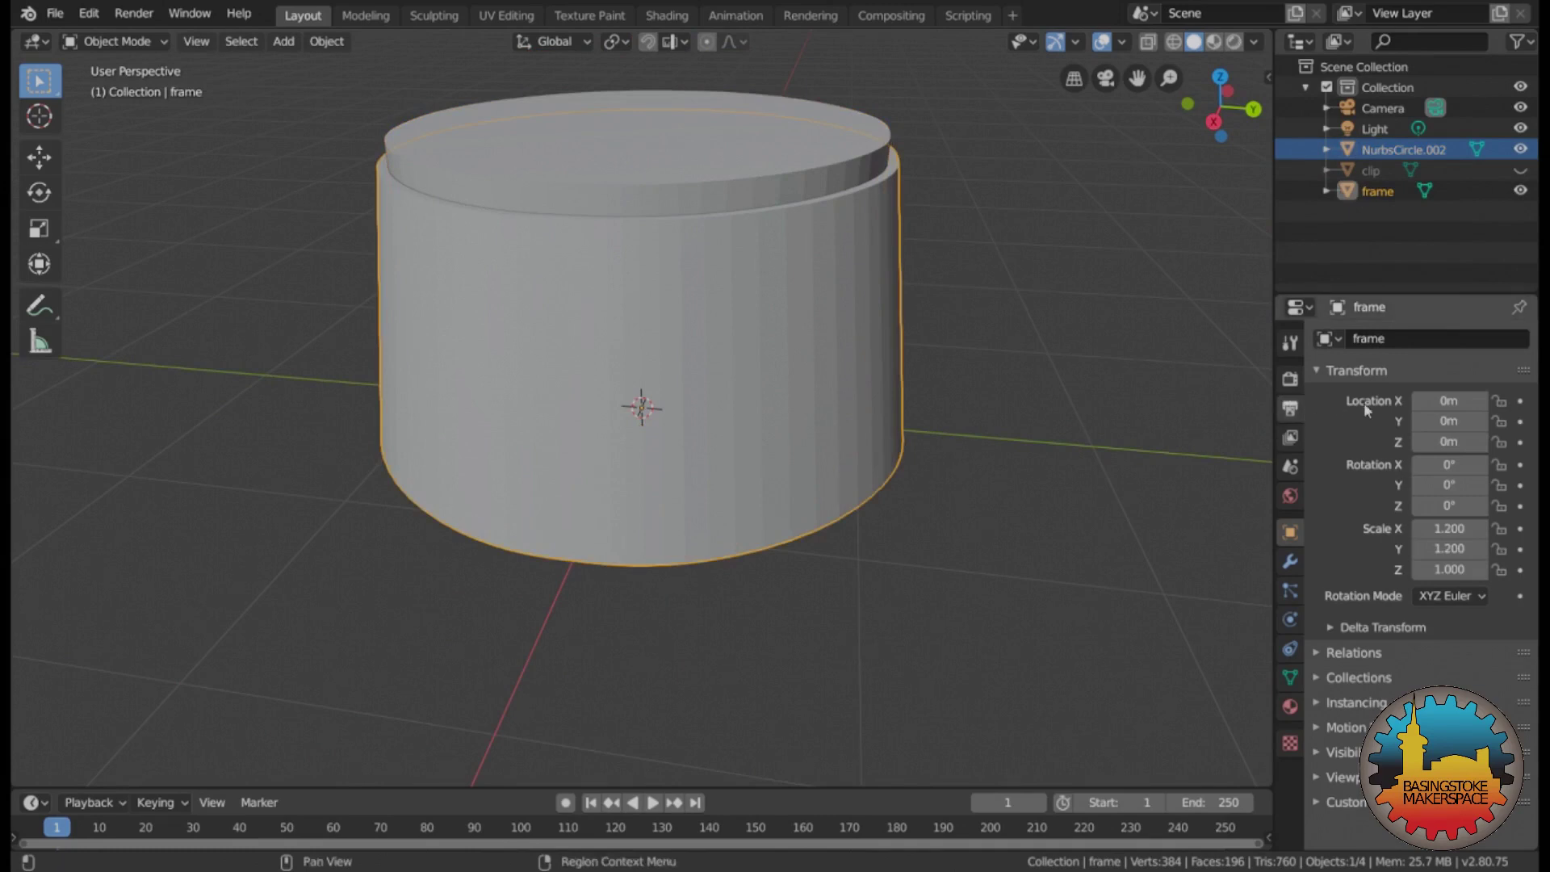
{"action": "left_click", "coordinate": [1297, 555]}
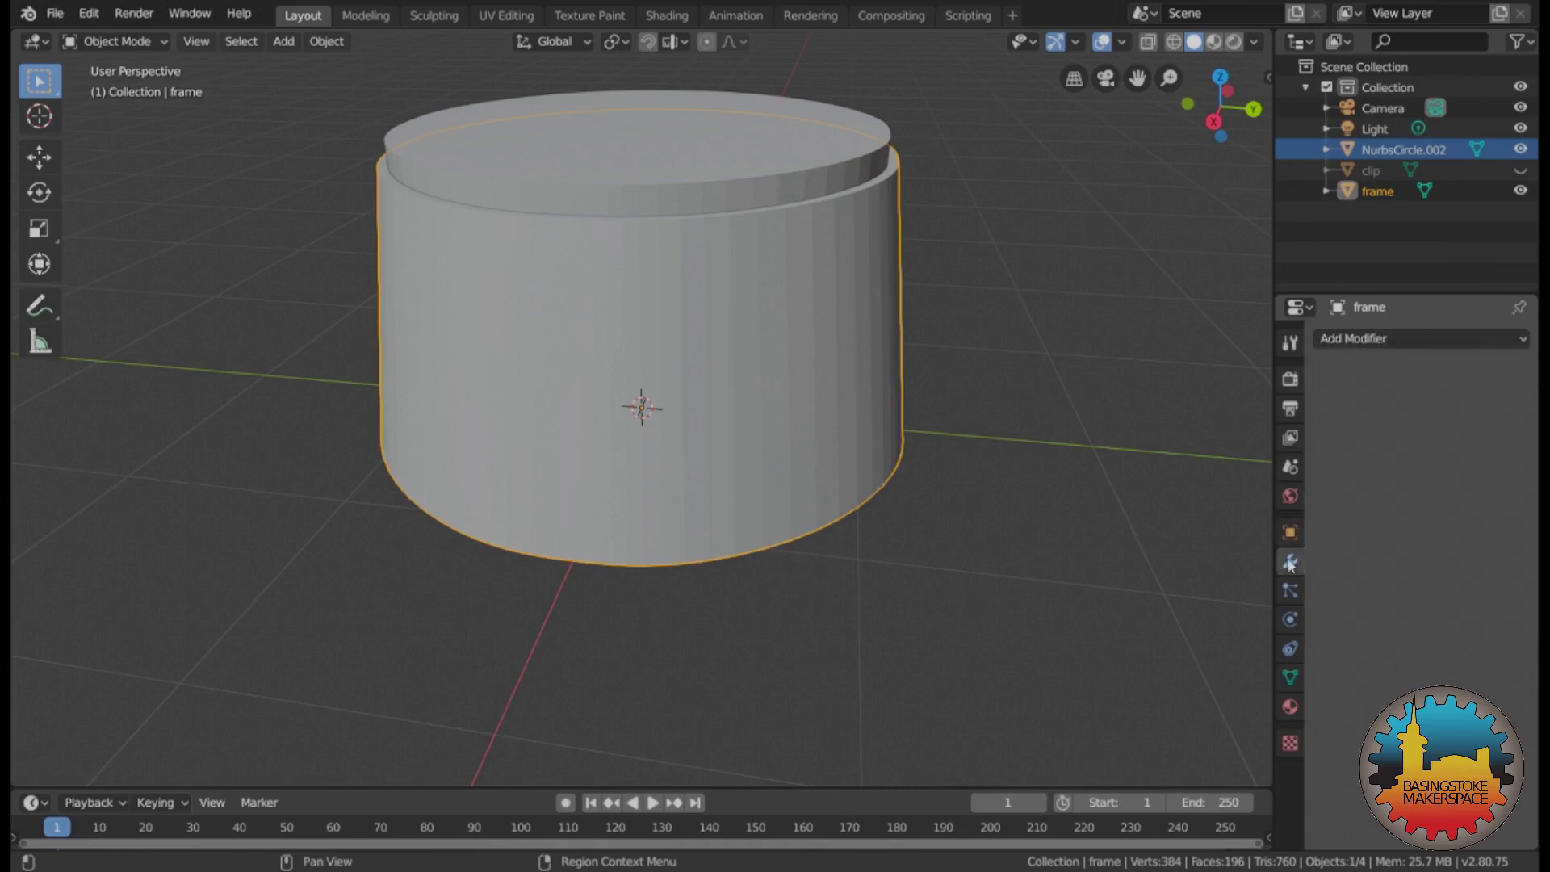
{"action": "left_click", "coordinate": [1520, 348]}
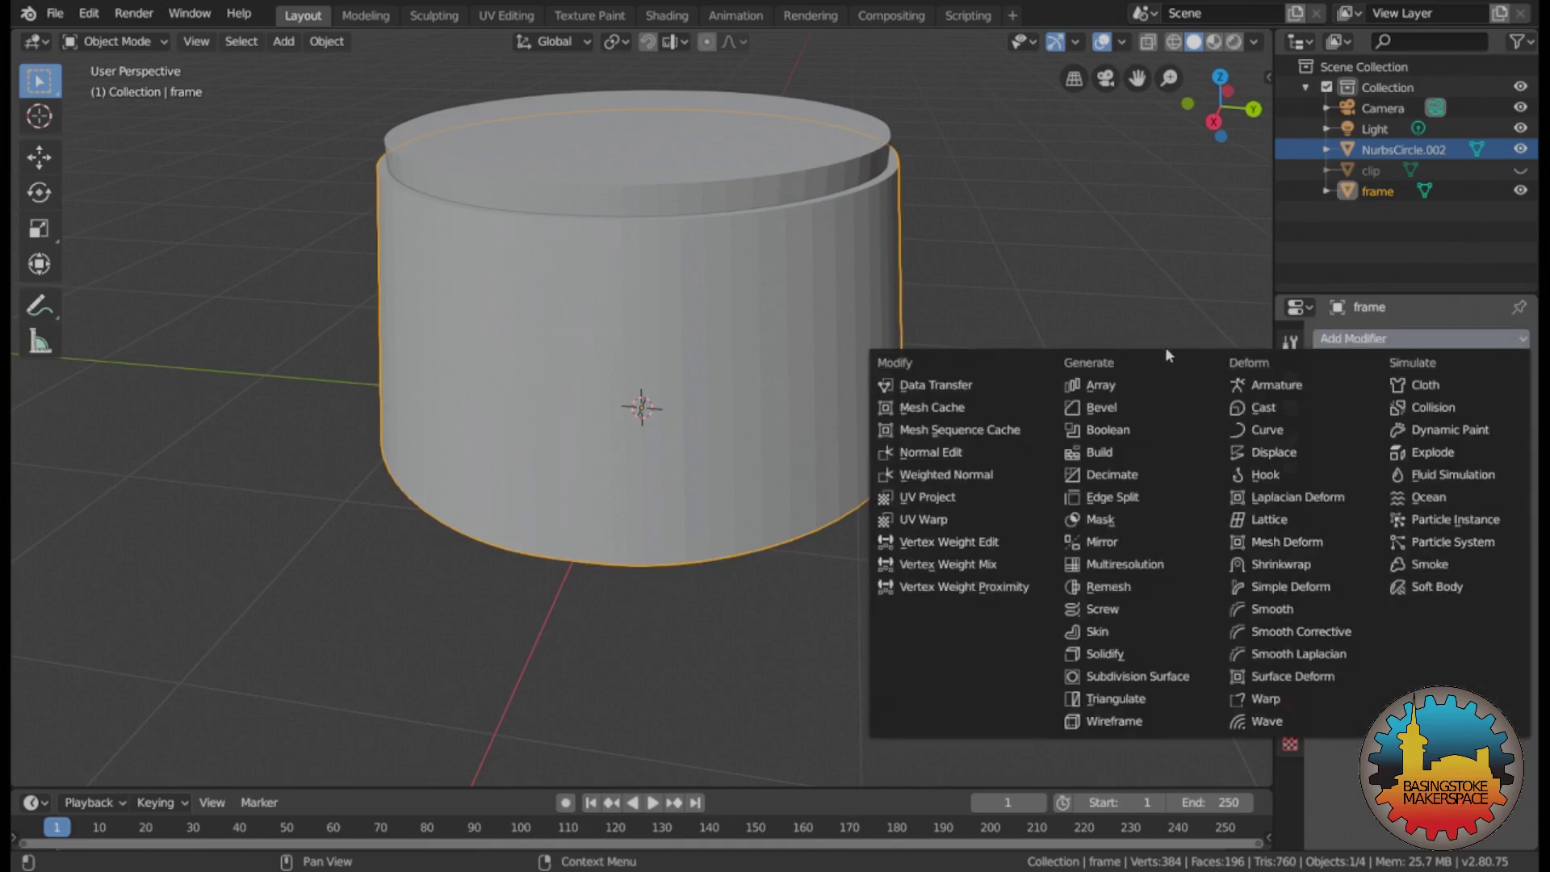
{"action": "left_click", "coordinate": [1122, 429]}
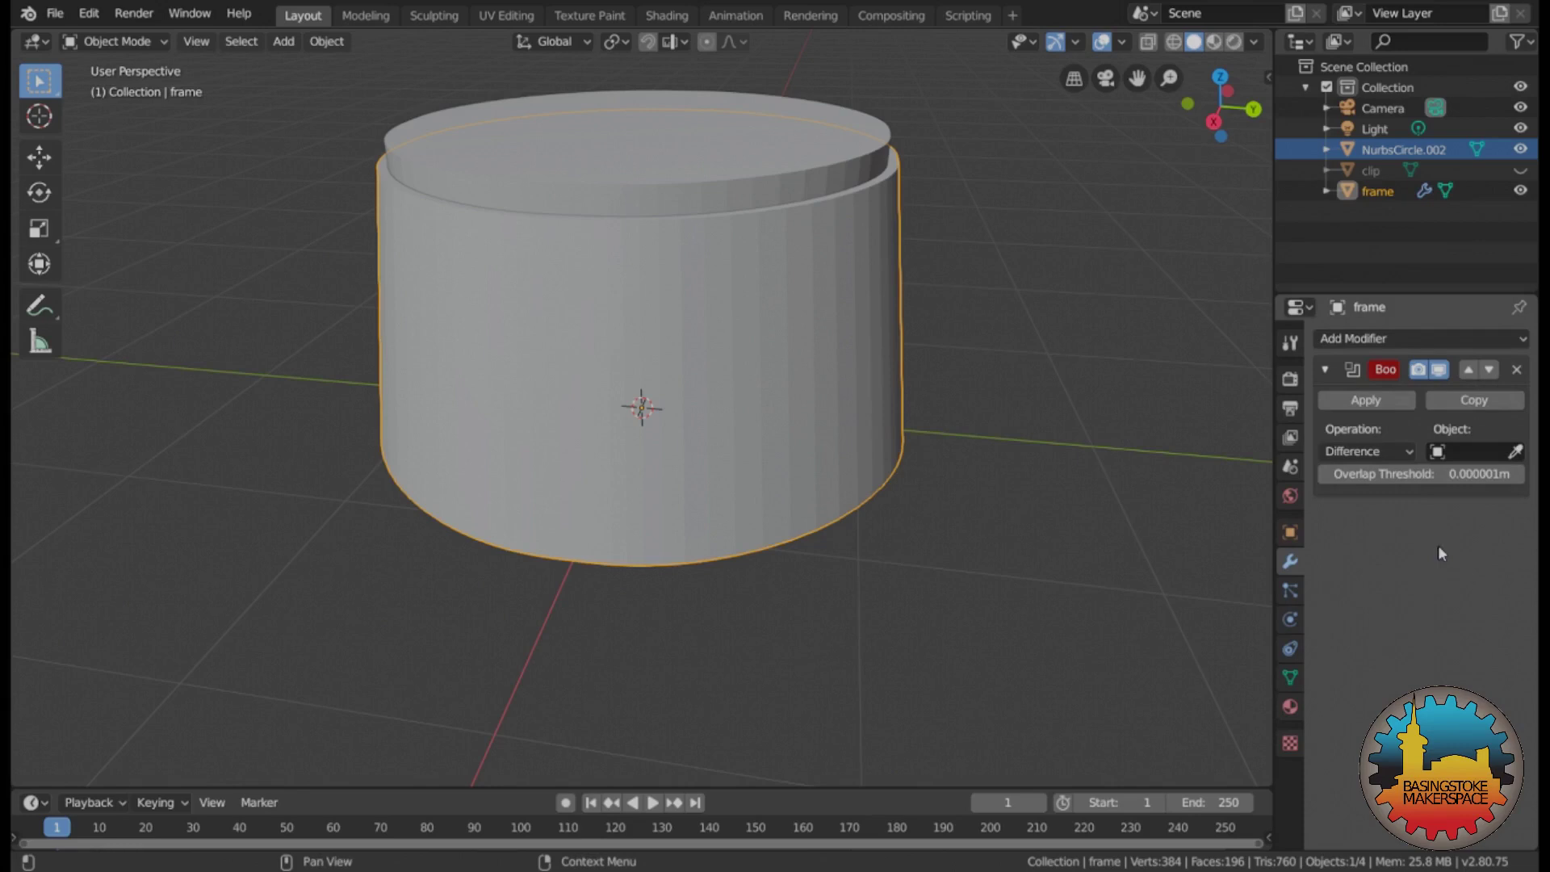
{"action": "left_click", "coordinate": [1473, 451]}
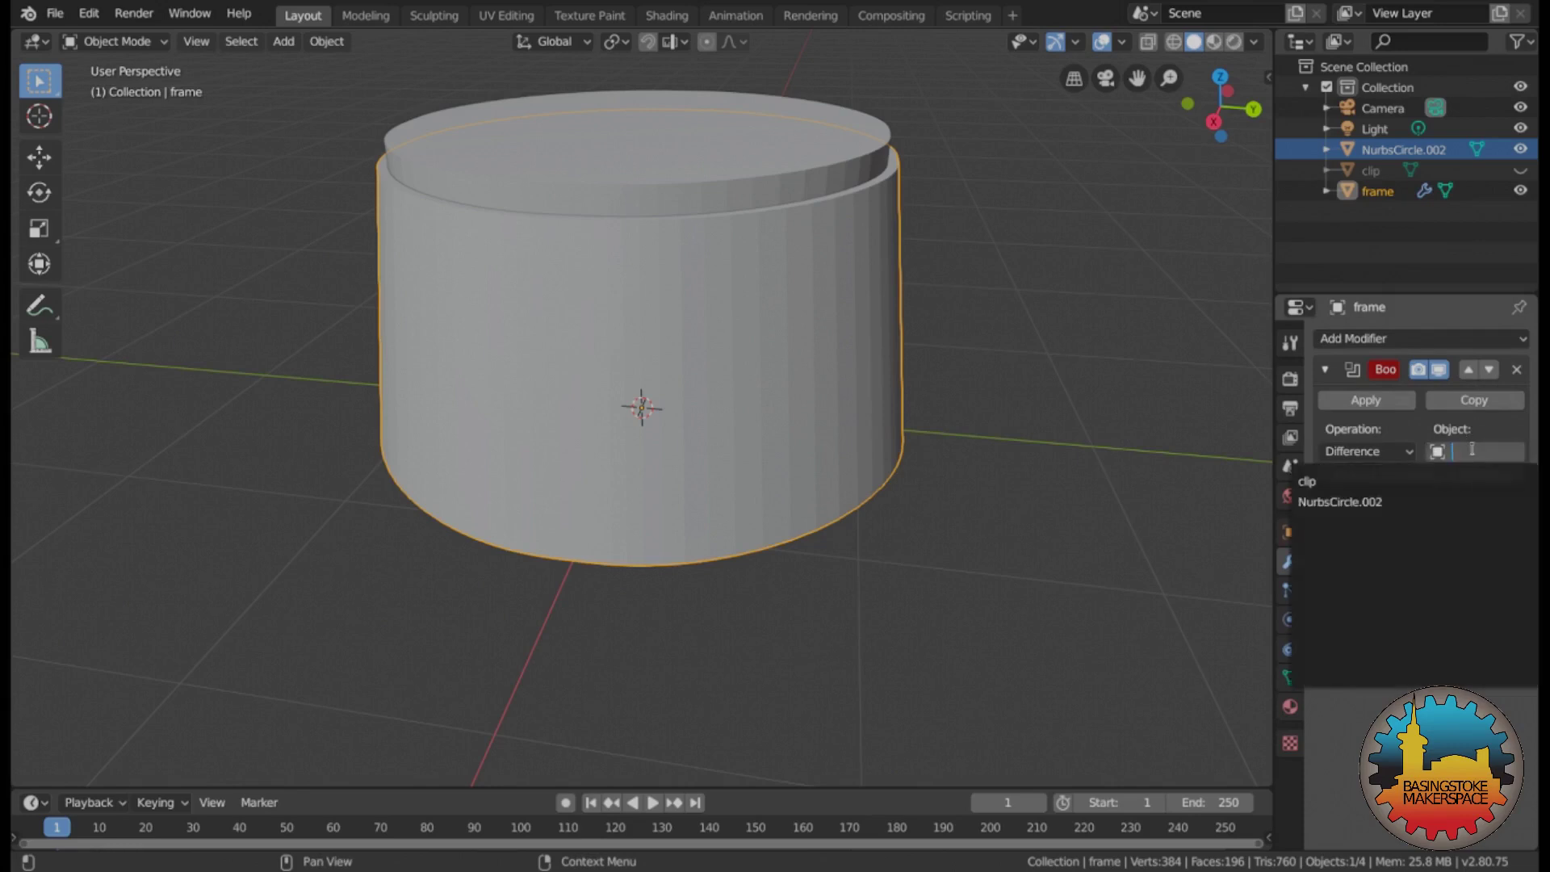
{"action": "left_click", "coordinate": [1366, 502]}
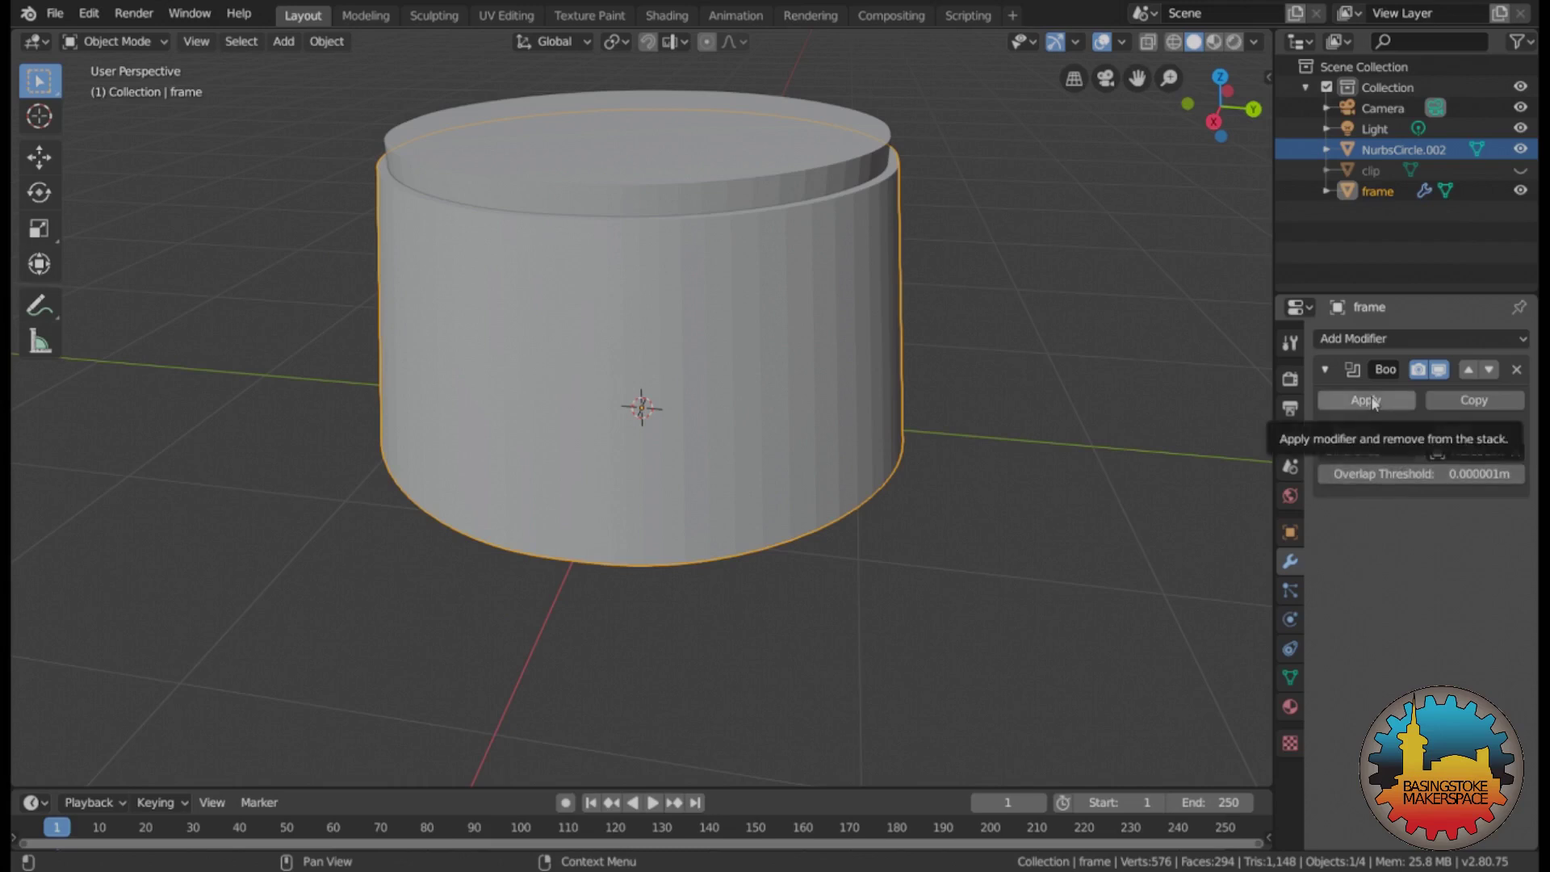
- Hide NurbsCircle.002 and apply the frame's Boolean Difference modifier
{"action": "left_click", "coordinate": [1521, 150]}
{"action": "mouse_move", "coordinate": [923, 418]}
{"action": "middle_mouse_down"}
{"action": "mouse_move", "coordinate": [924, 496]}
{"action": "mouse_move", "coordinate": [923, 444]}
{"action": "middle_mouse_up"}
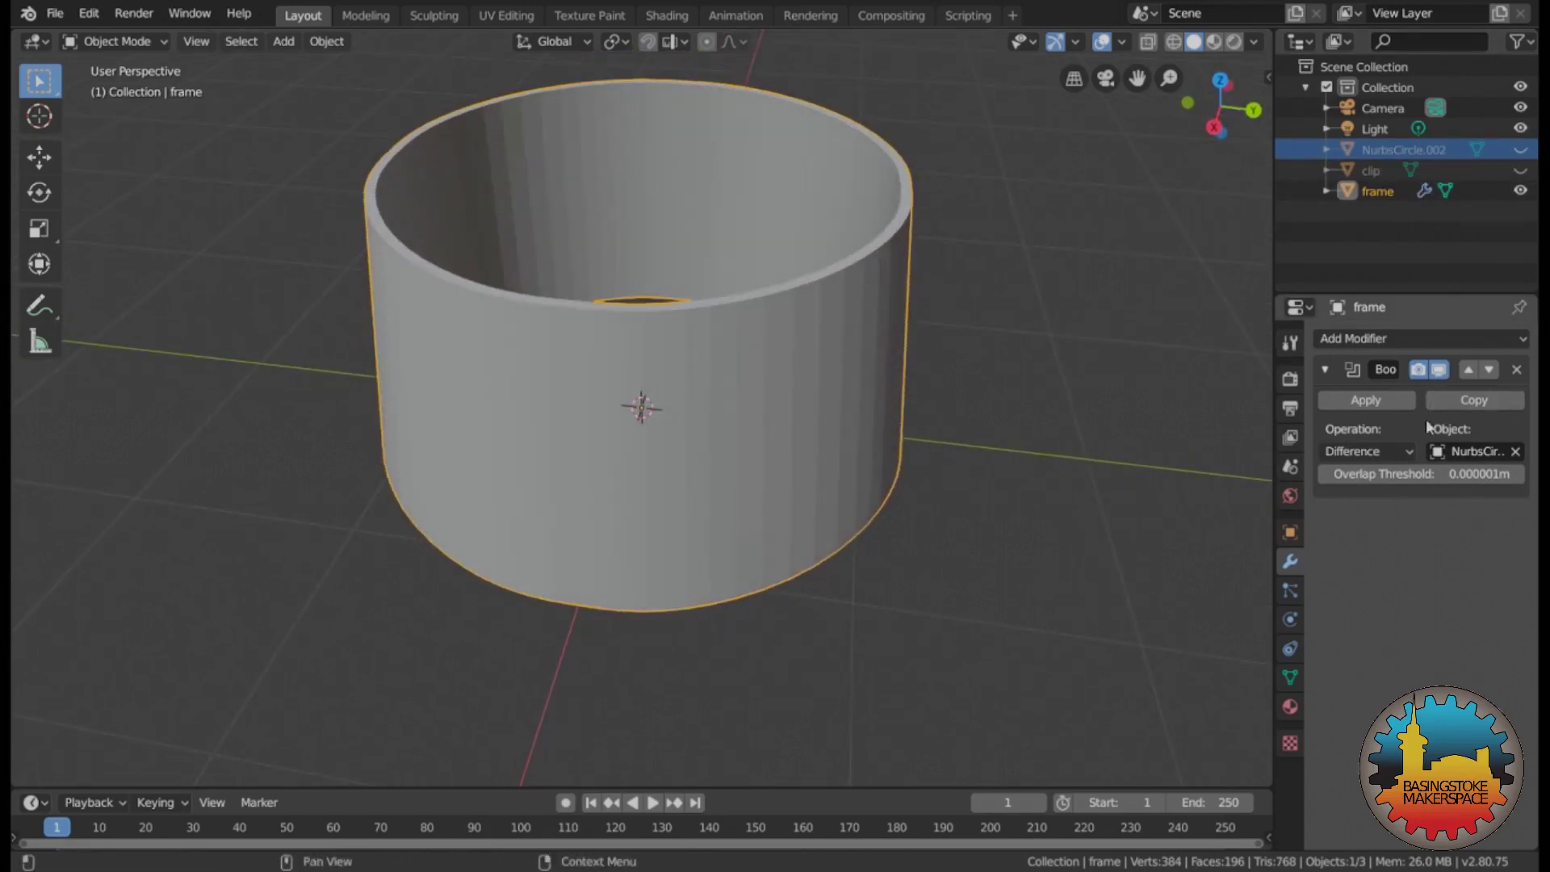
{"action": "left_click", "coordinate": [1349, 402]}
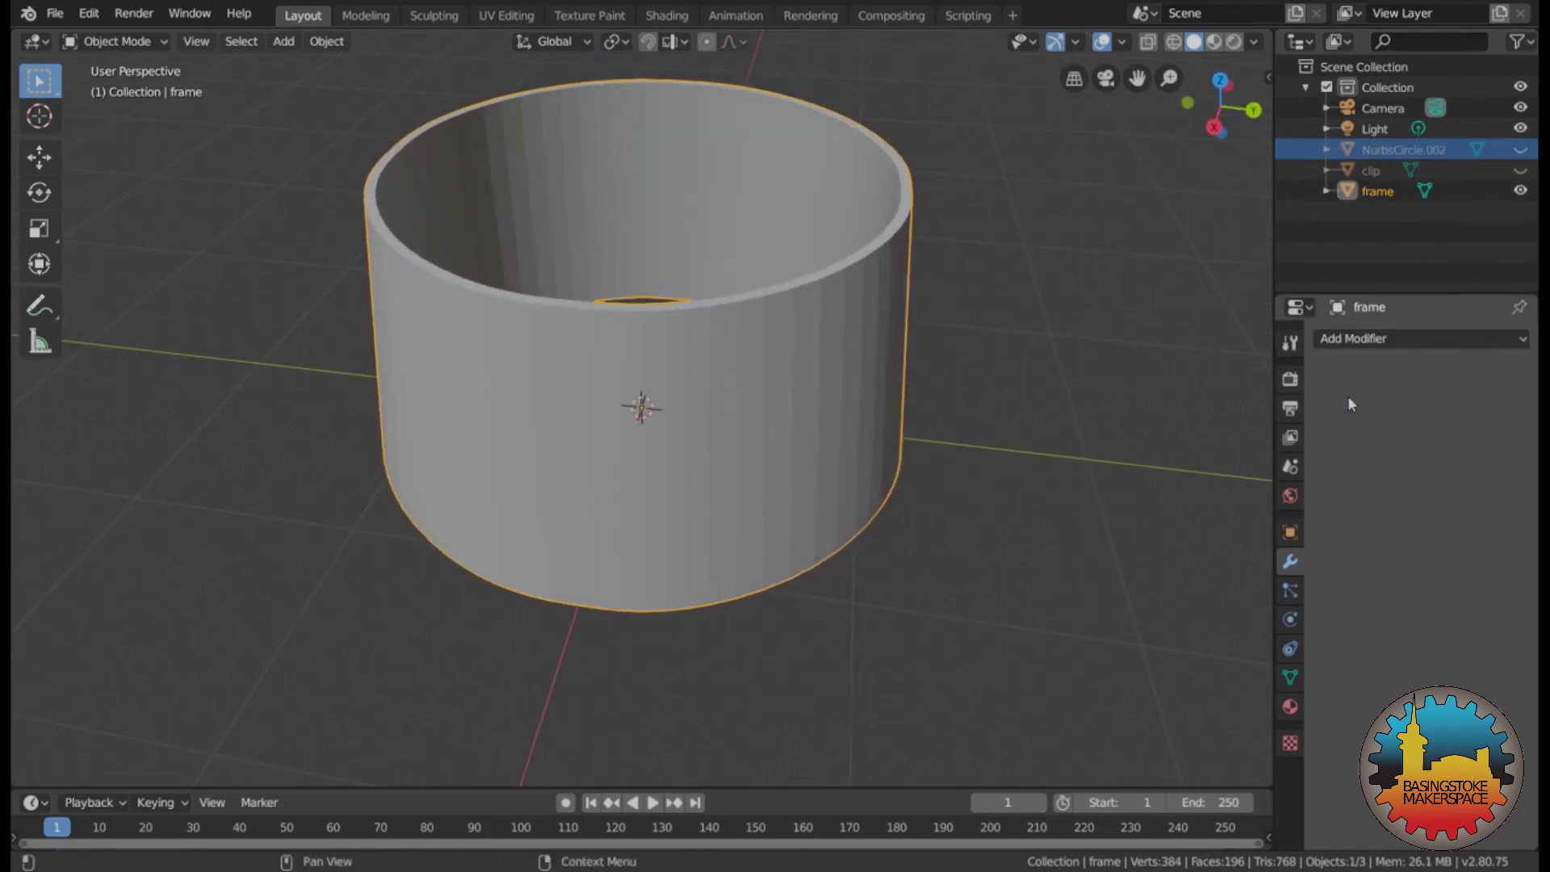
- Unhide the NurbsCircle.002 cutting solid and delete it, leaving only the hollow frame
{"action": "left_click", "coordinate": [1519, 151]}
{"action": "left_click", "coordinate": [1404, 150]}
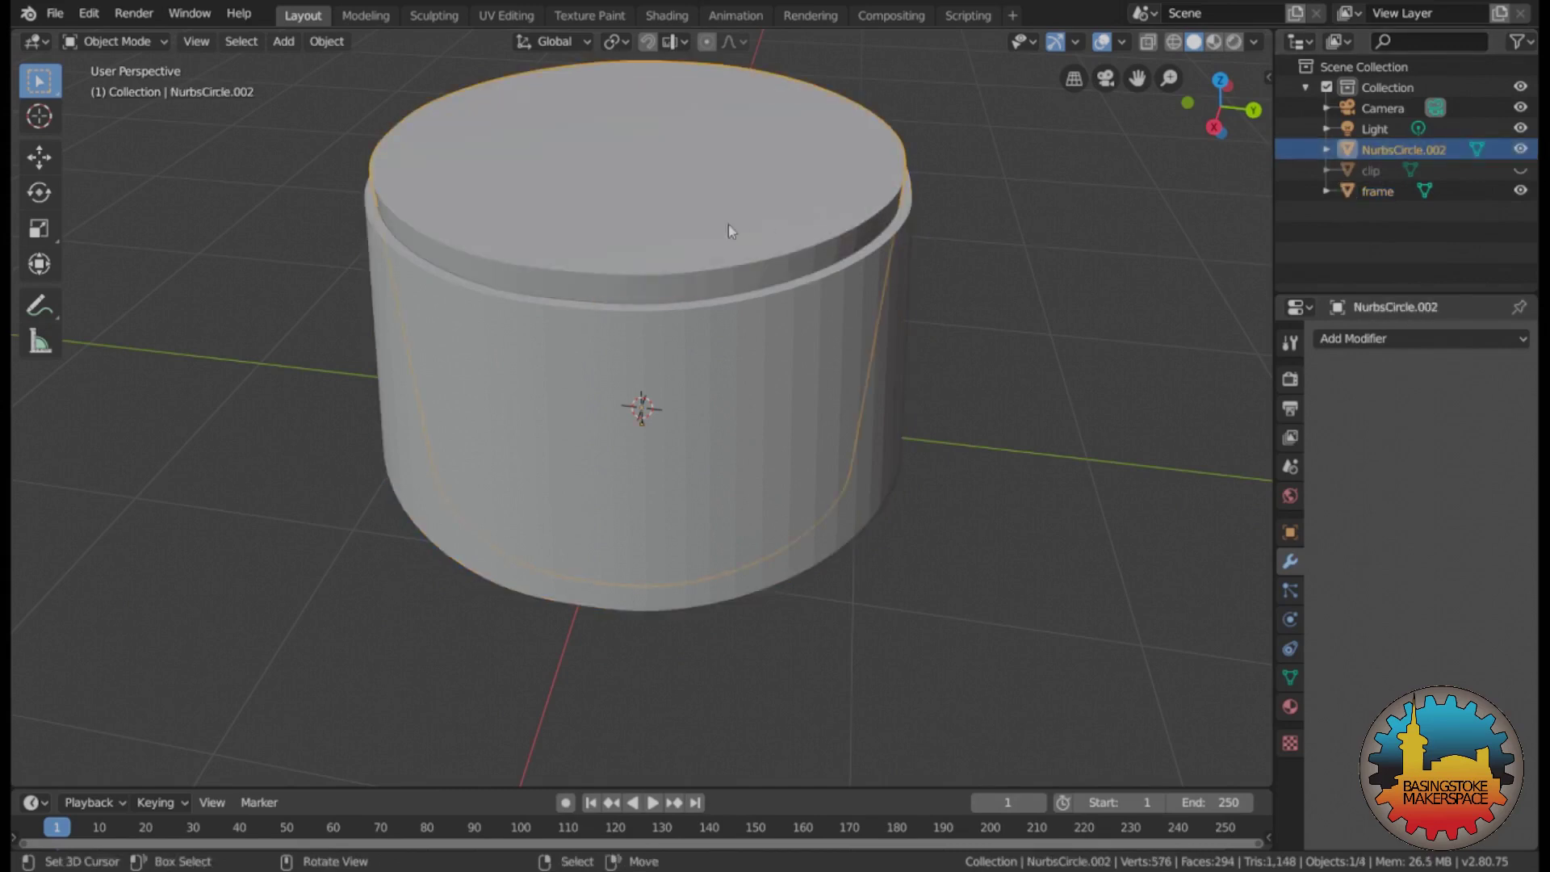
{"action": "key", "text": "Delete"}
{"action": "middle_click_drag", "start_coordinate": [734, 395], "coordinate": [753, 446]}
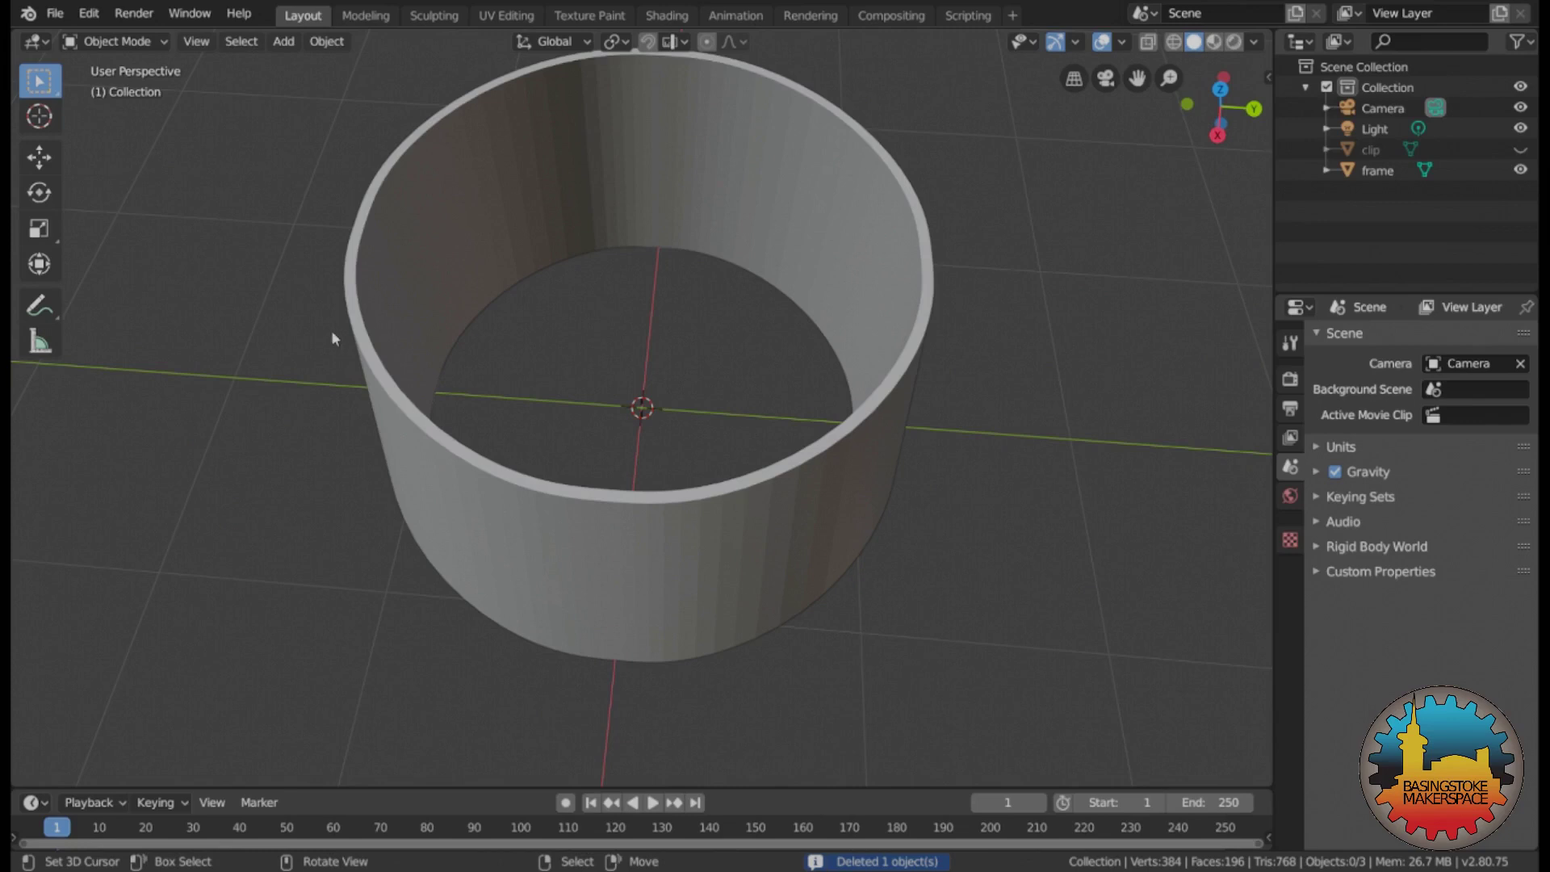
- Add a mesh plane at the frame's base and scale it along Y in Edit Mode into a narrow strip across the opening
{"action": "left_click", "coordinate": [283, 40]}
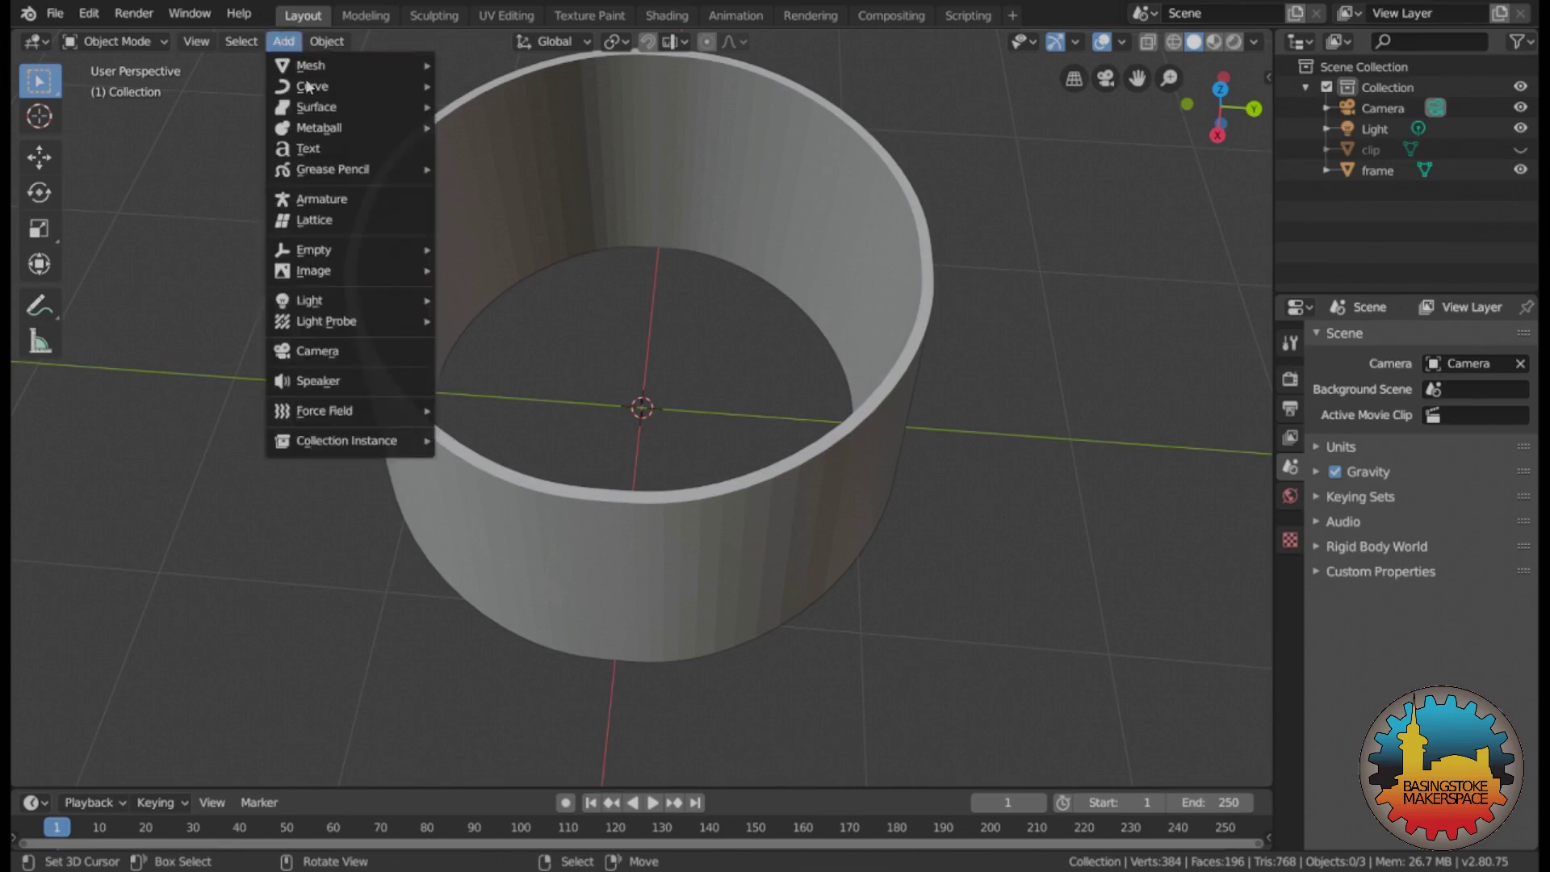
{"action": "mouse_move", "coordinate": [310, 89]}
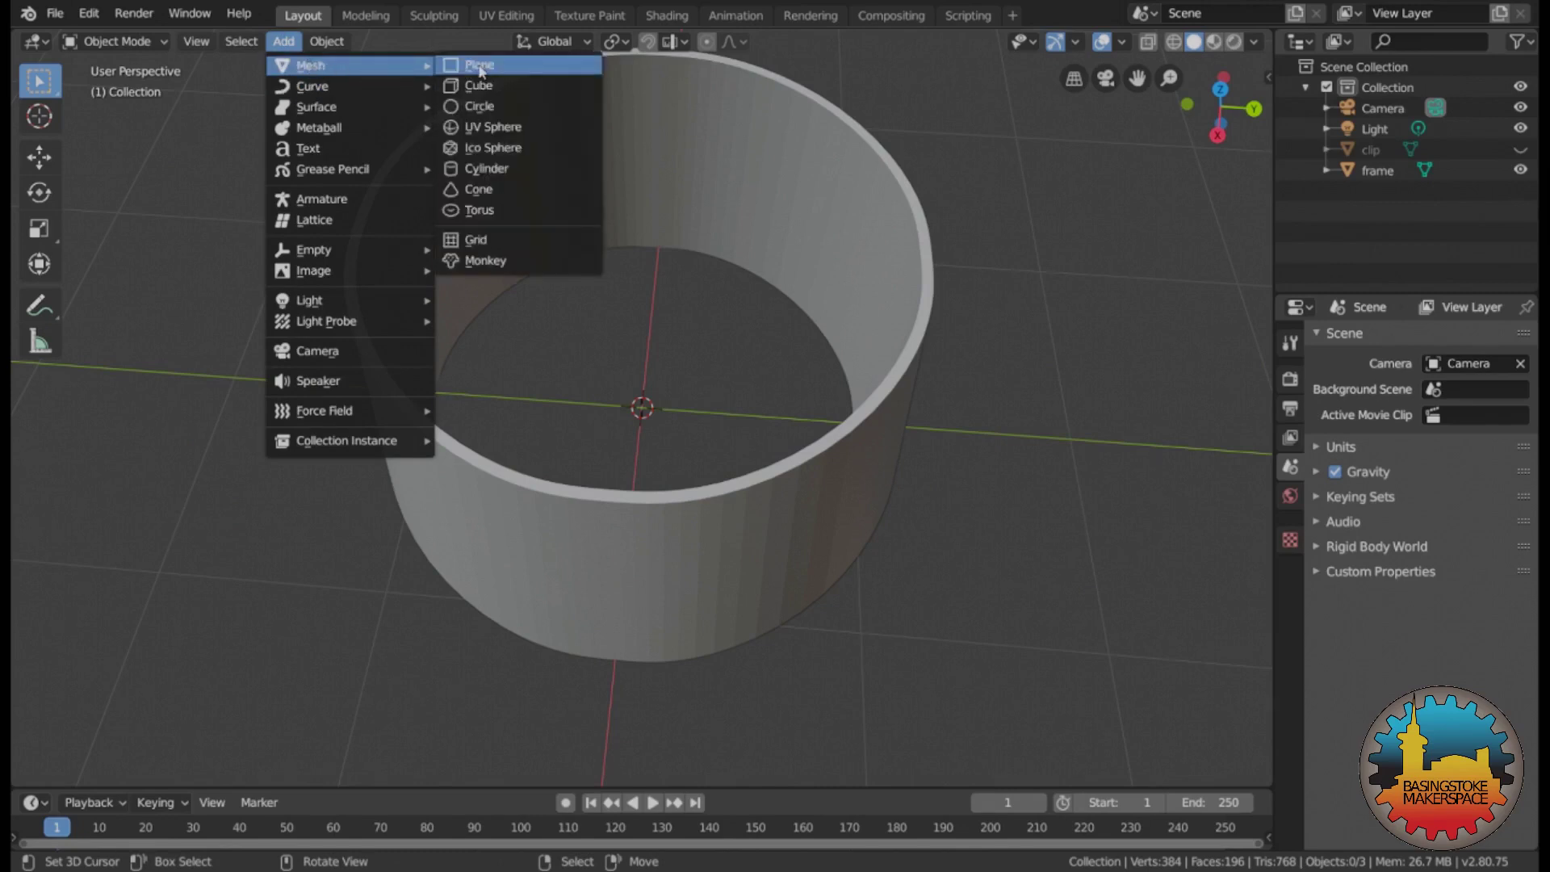
{"action": "left_click", "coordinate": [478, 66]}
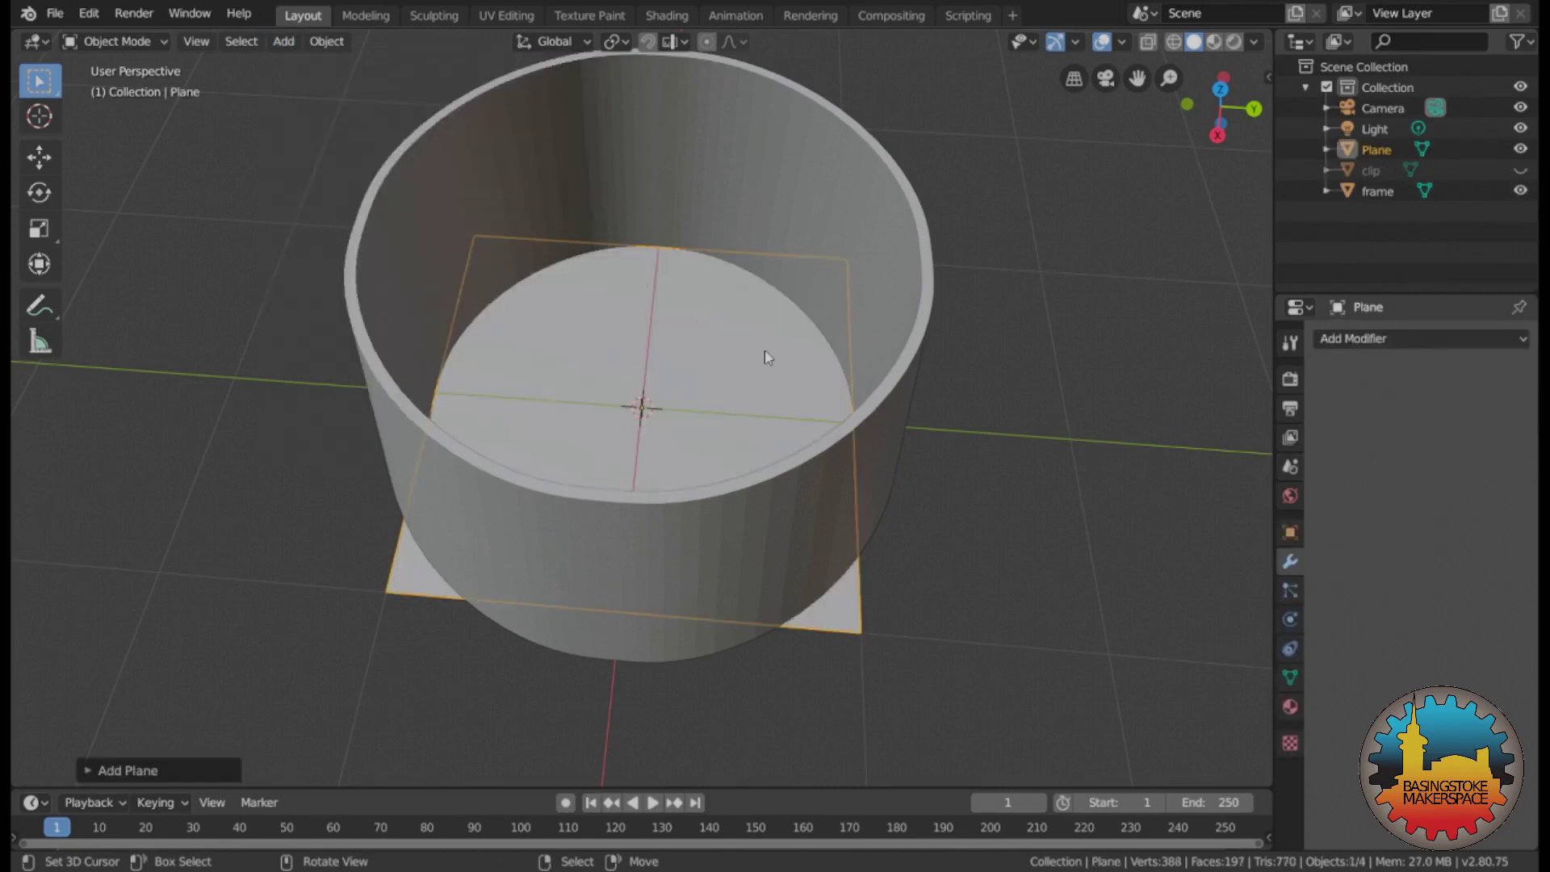
{"action": "key", "text": "Tab"}
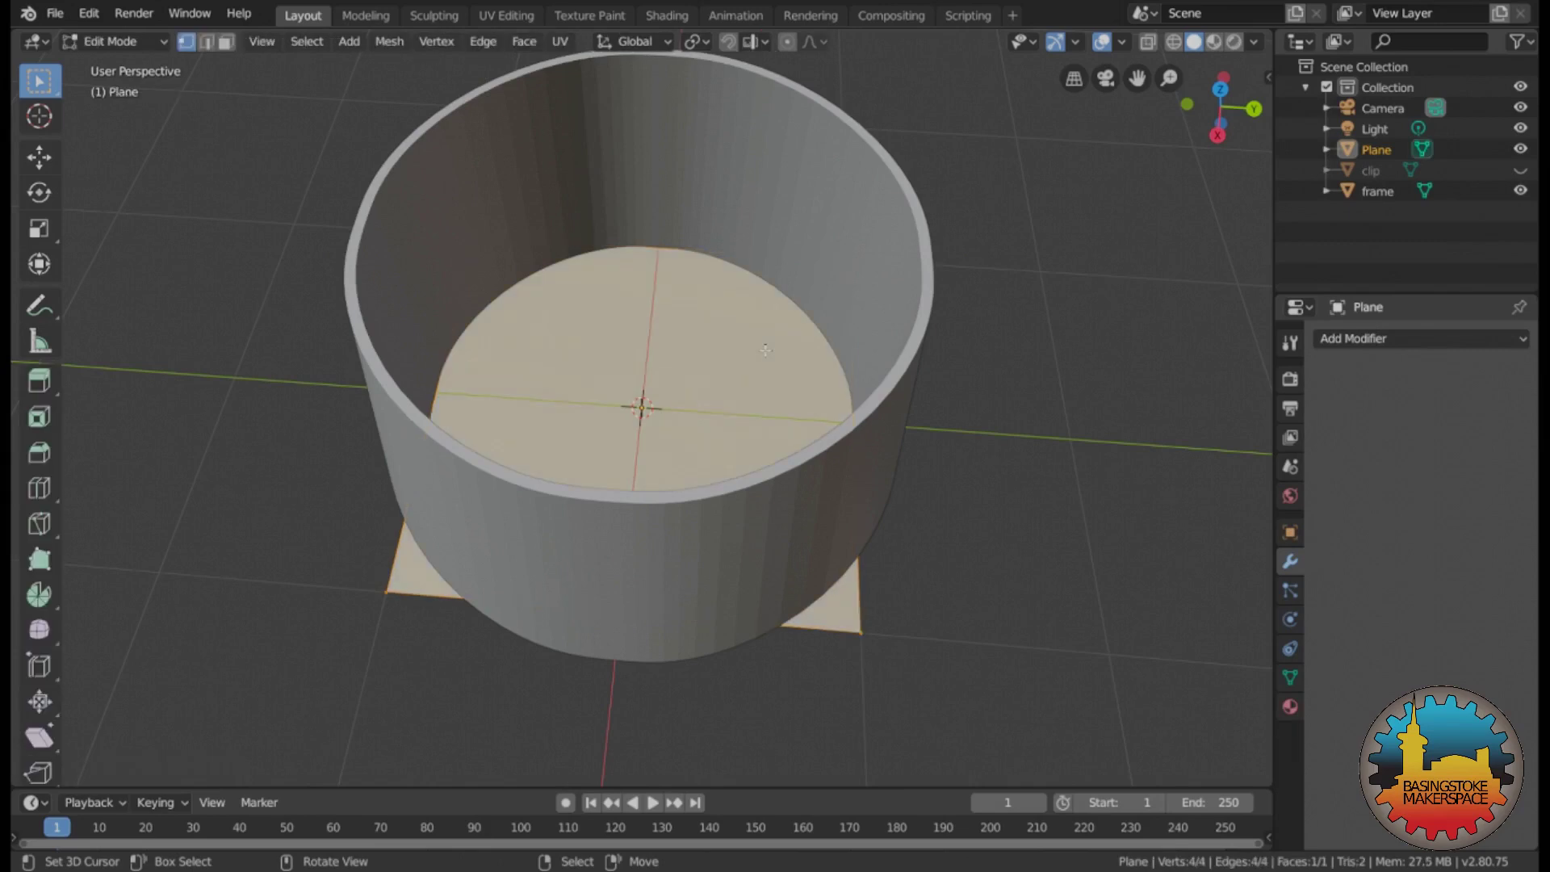
{"action": "left_click", "coordinate": [38, 232]}
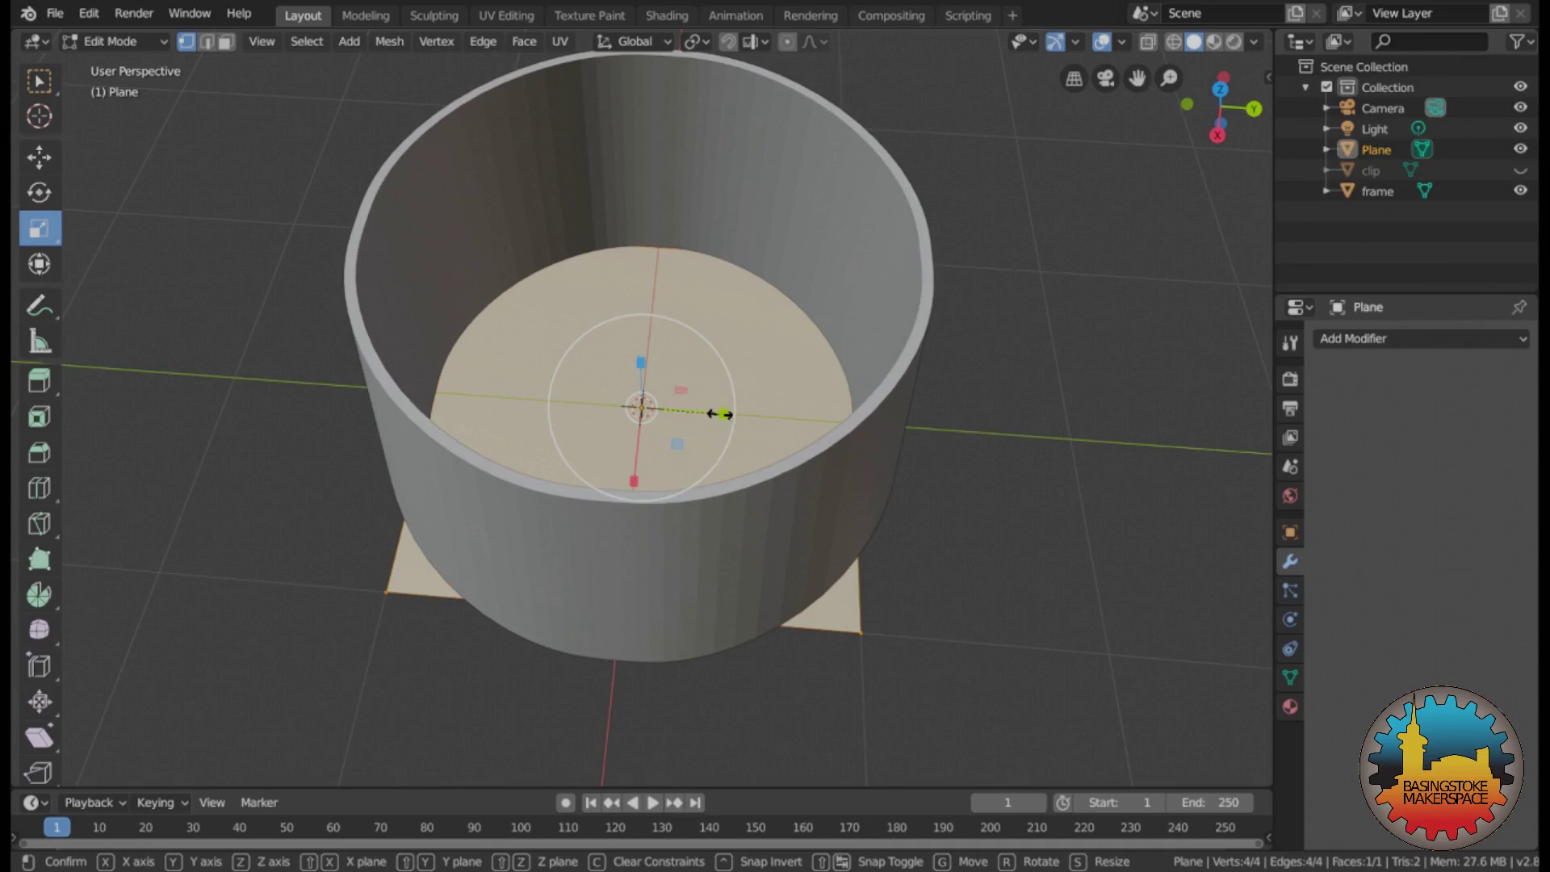
{"action": "left_click_drag", "start_coordinate": [721, 410], "coordinate": [660, 401]}
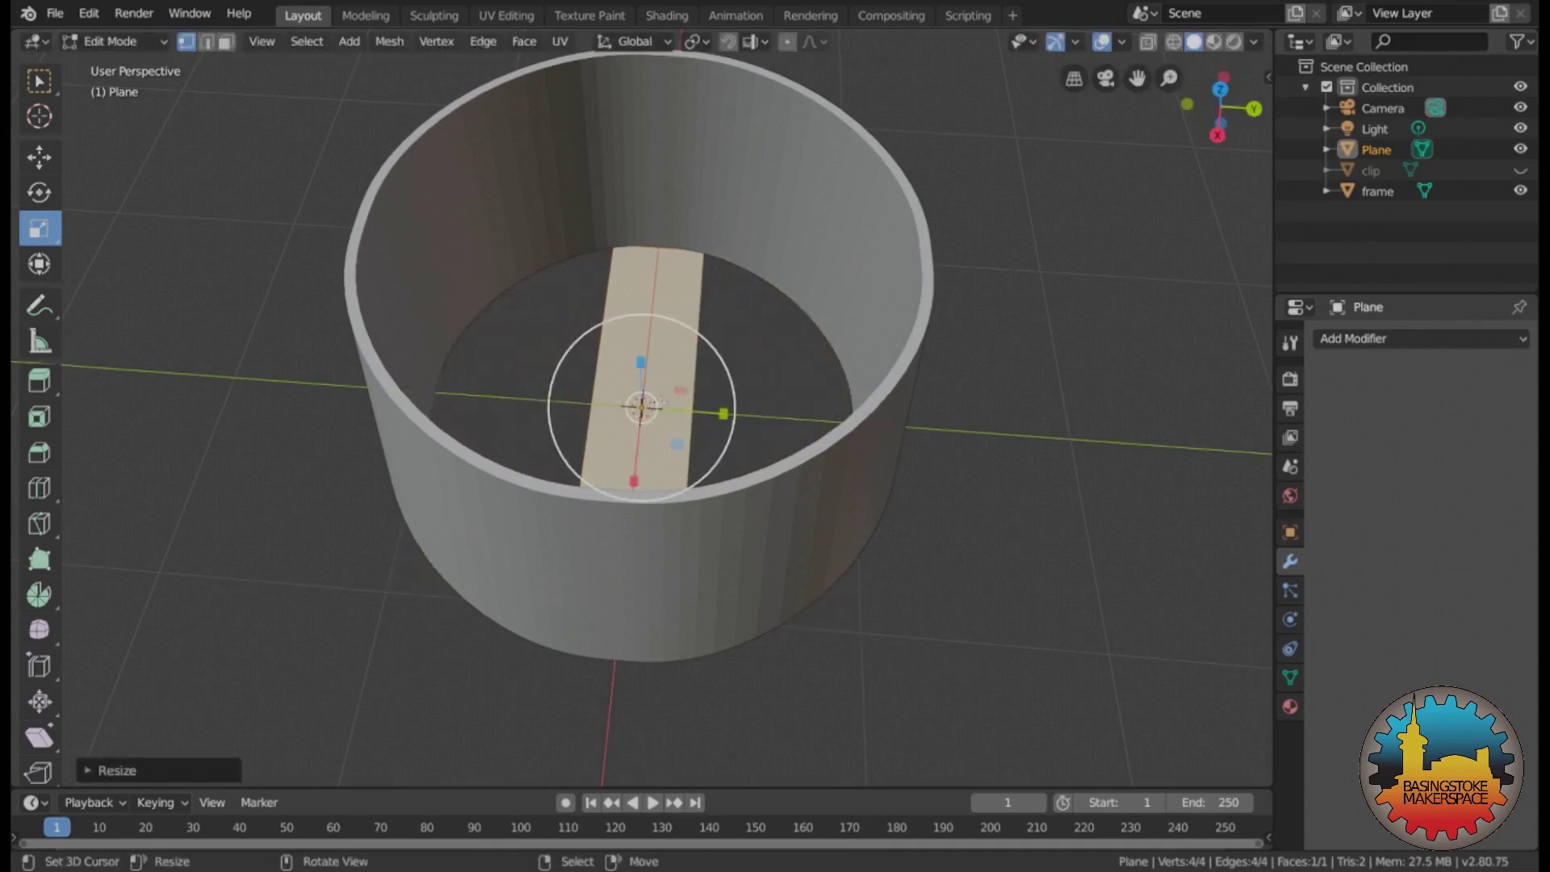
- Extrude the strip upward by about 0.08 m into a solid crossbar and return to Object Mode
{"action": "key", "text": "alt"}
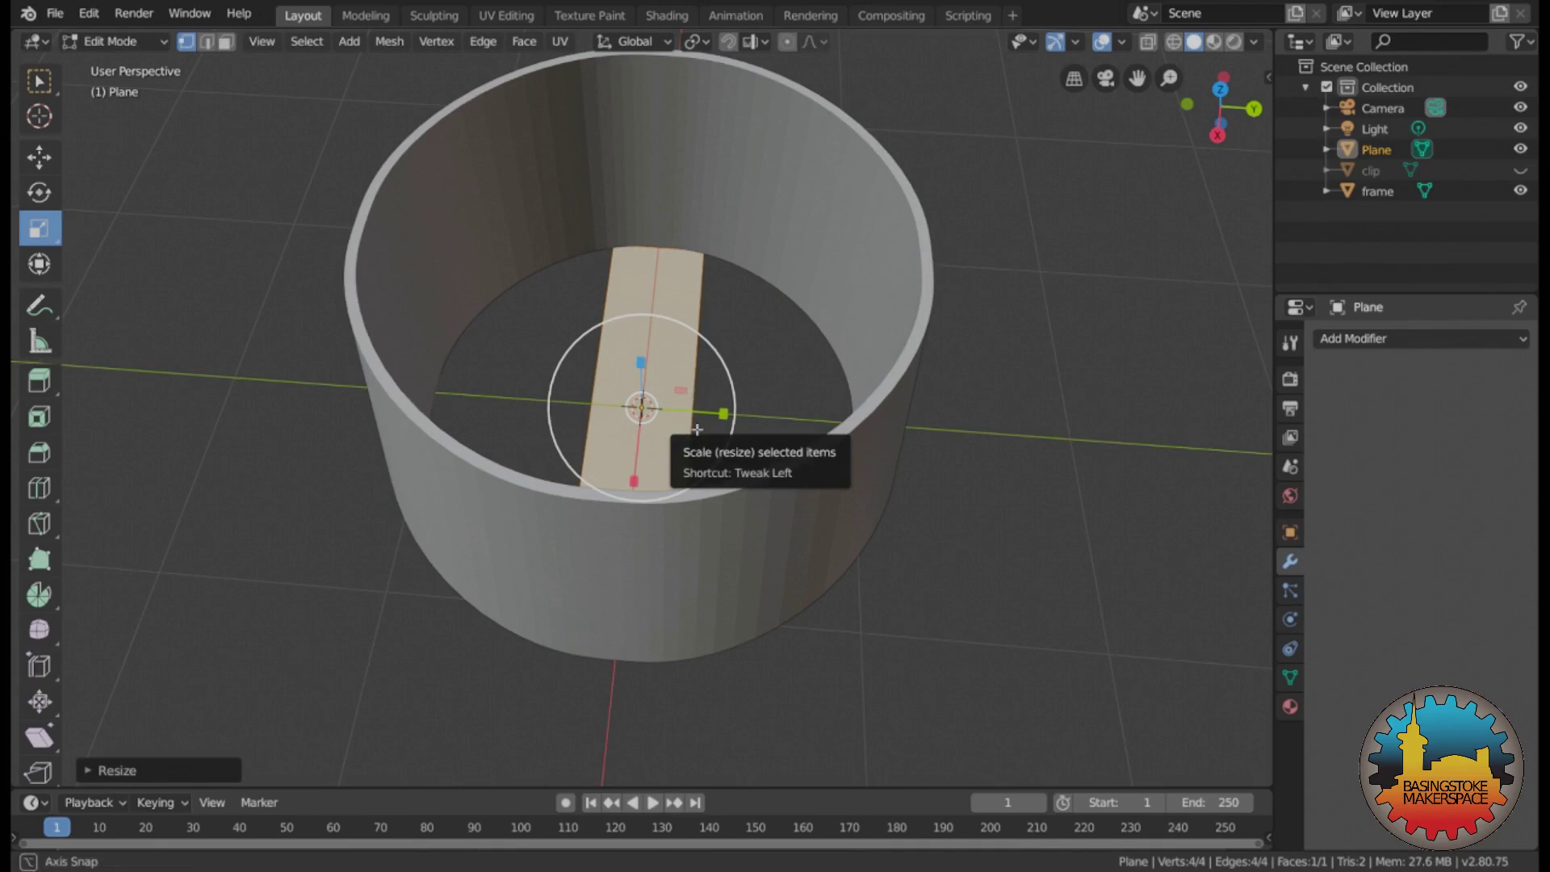
{"action": "middle_click_drag", "start_coordinate": [697, 429], "coordinate": [581, 445]}
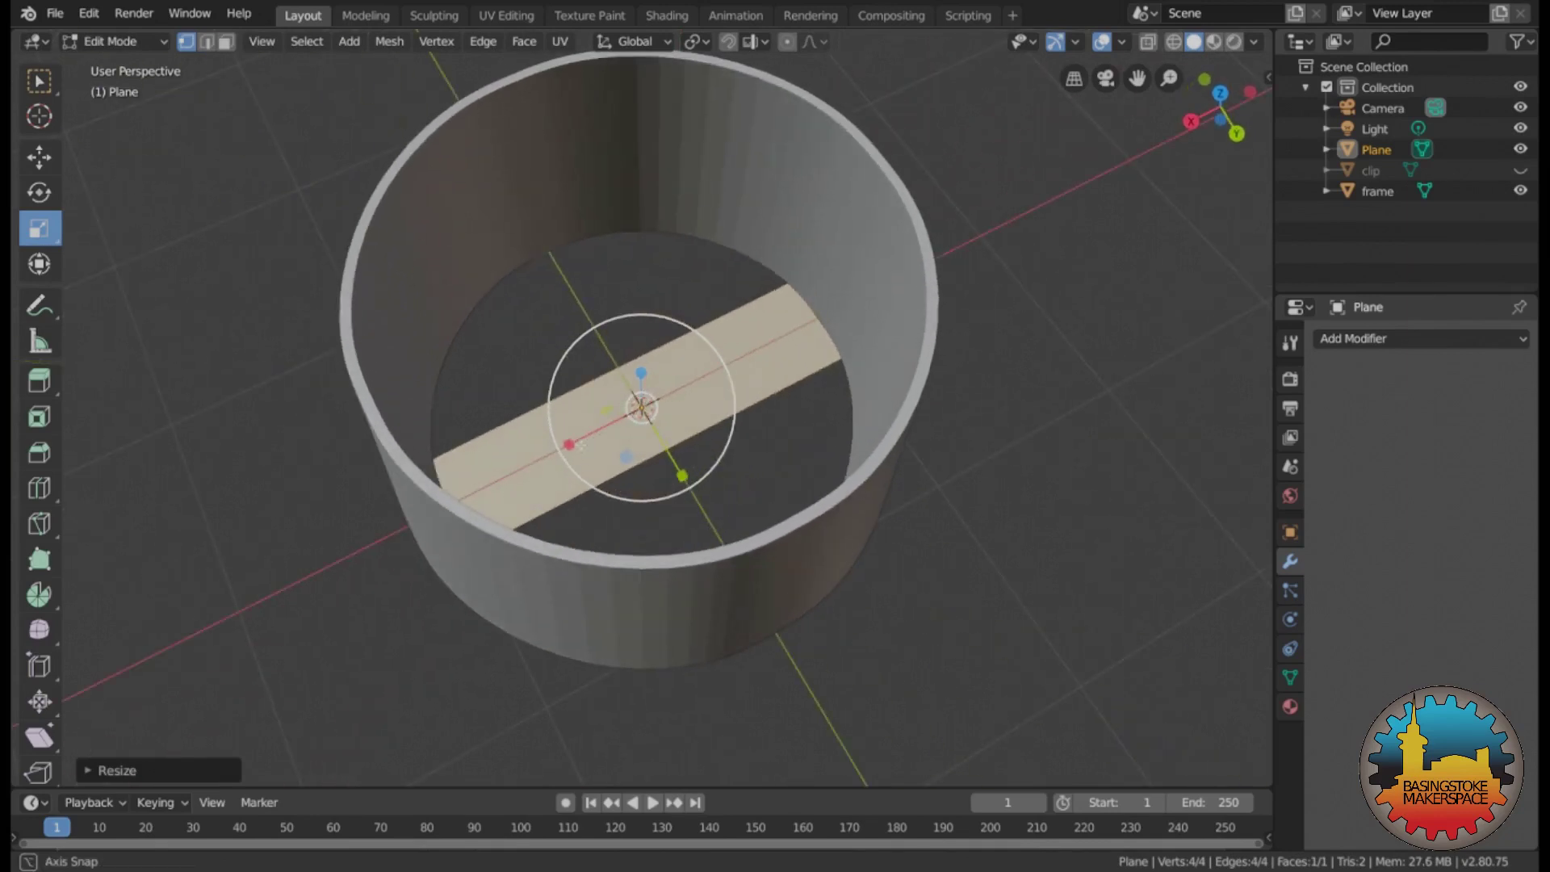
{"action": "left_click", "coordinate": [42, 382]}
{"action": "middle_click_drag", "start_coordinate": [661, 460], "coordinate": [644, 303]}
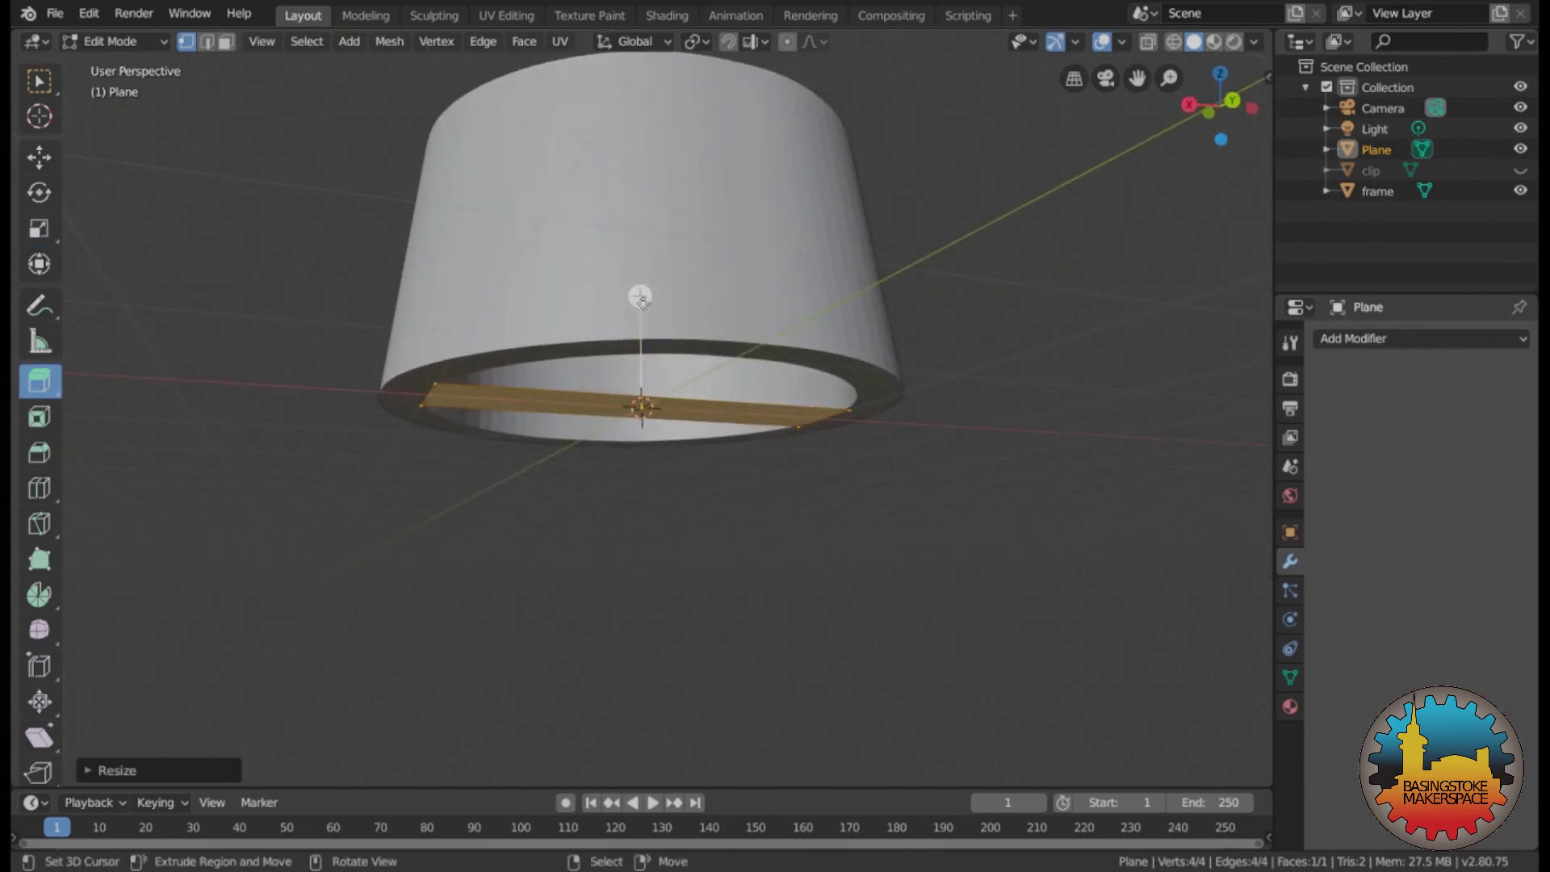
{"action": "left_click_drag", "start_coordinate": [643, 302], "coordinate": [641, 288]}
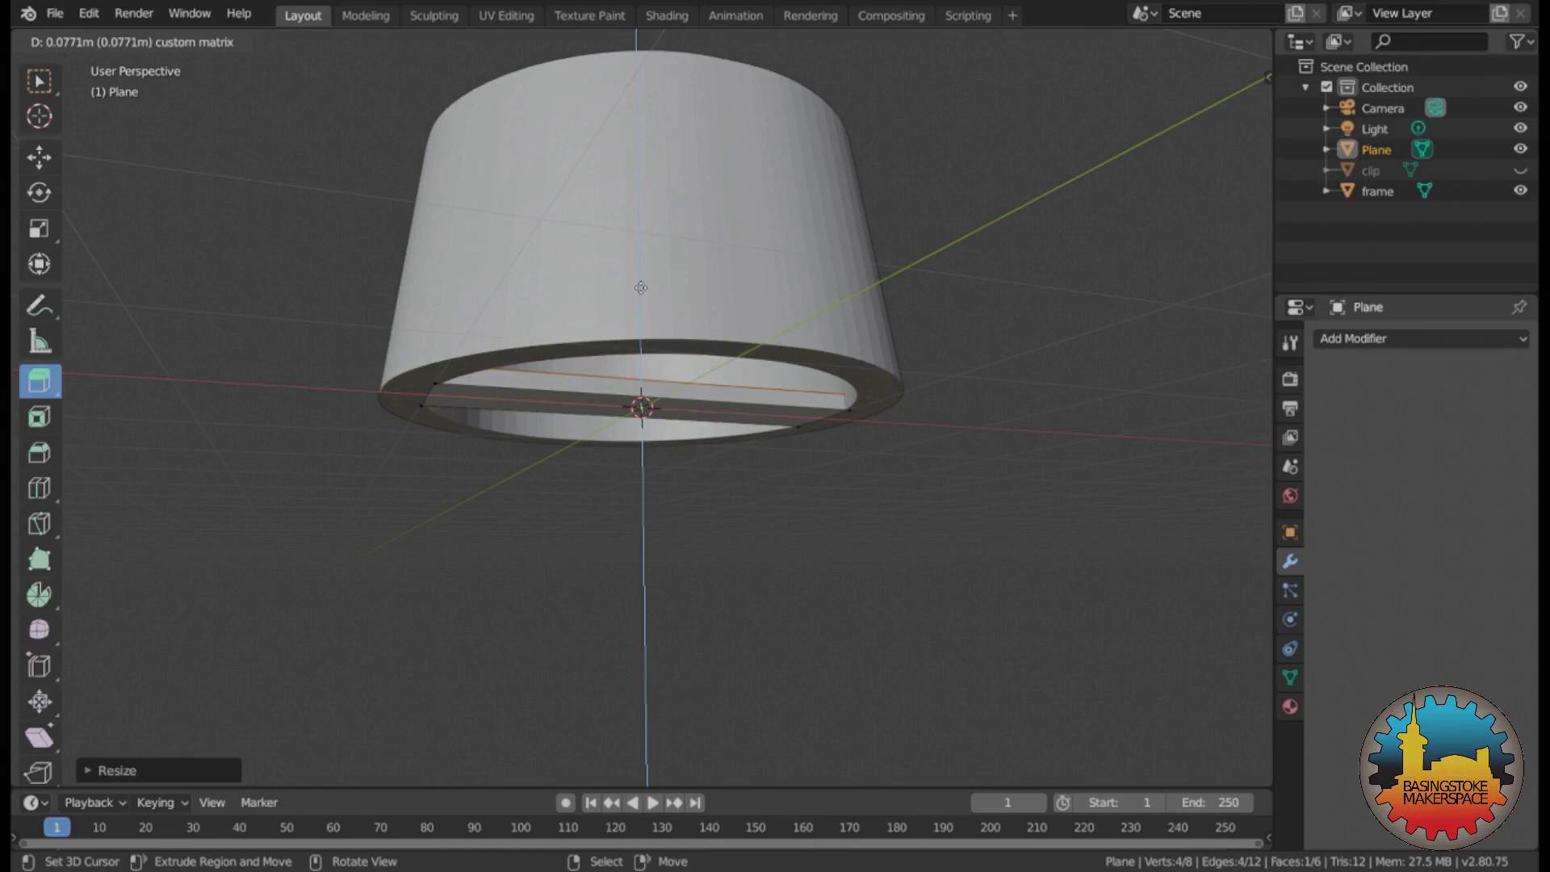
{"action": "left_click", "coordinate": [641, 288]}
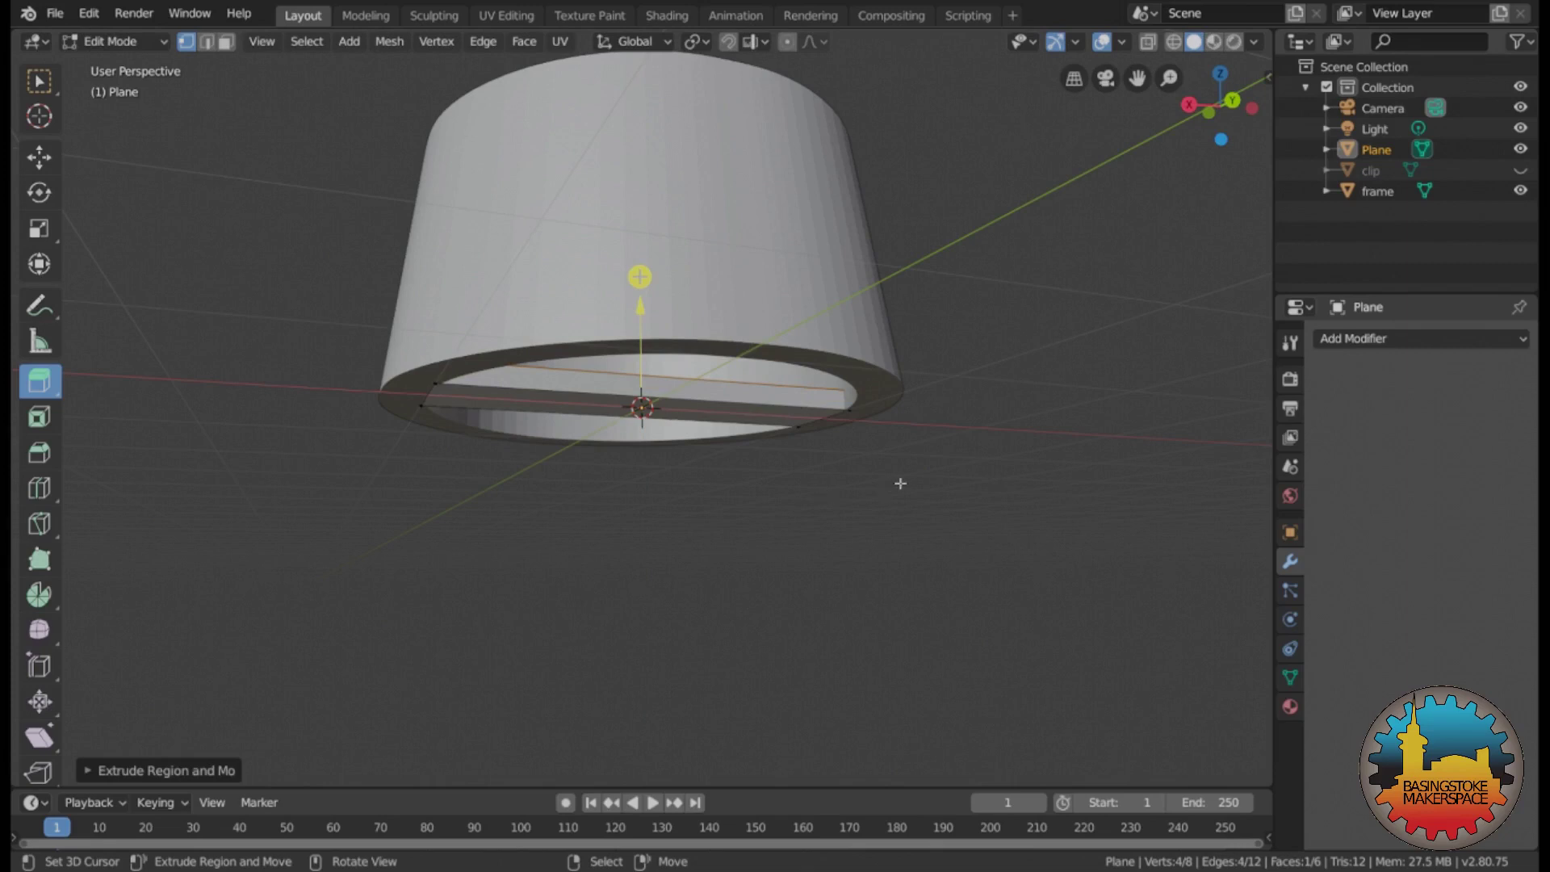
{"action": "key", "text": "Tab"}
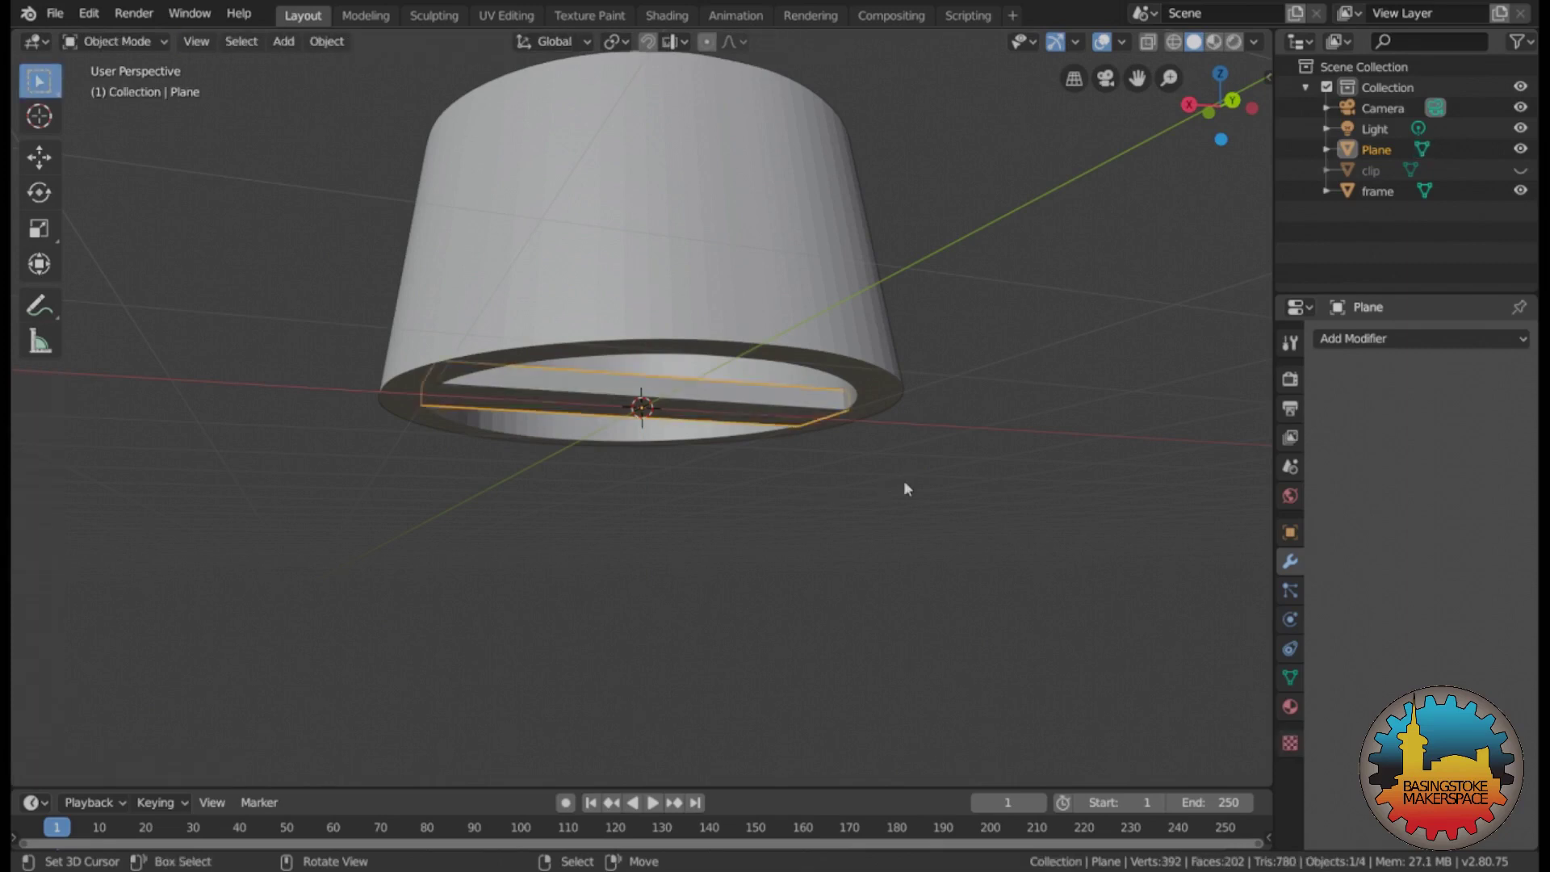
- Add a Boolean modifier to the frame with Plane as its object
{"action": "middle_click_drag", "start_coordinate": [798, 501], "coordinate": [728, 444]}
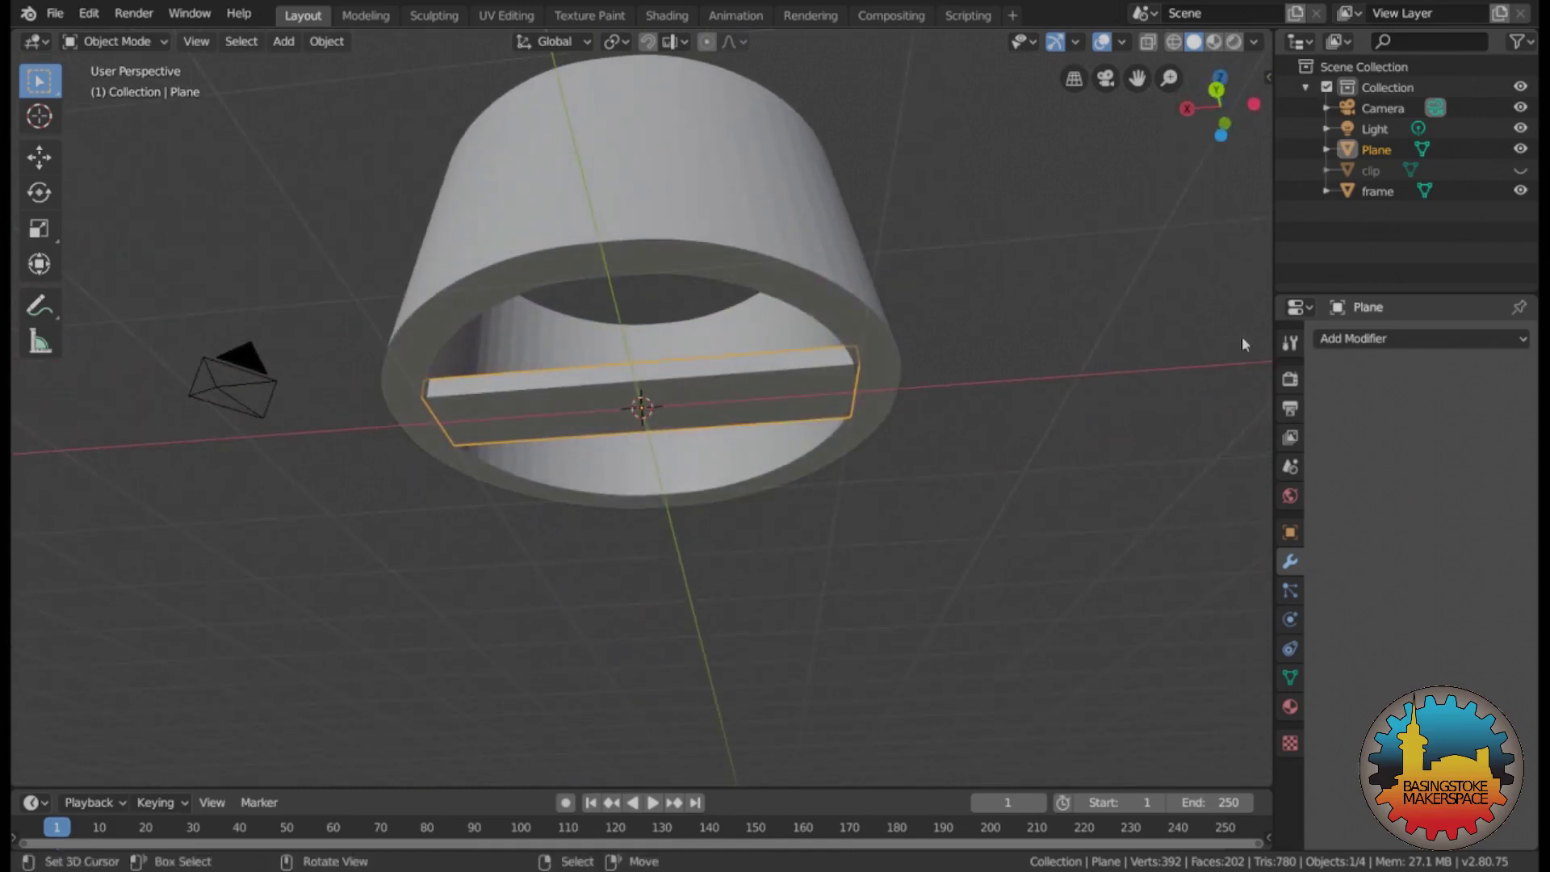
{"action": "left_click", "coordinate": [1378, 192]}
{"action": "left_click", "coordinate": [1522, 340]}
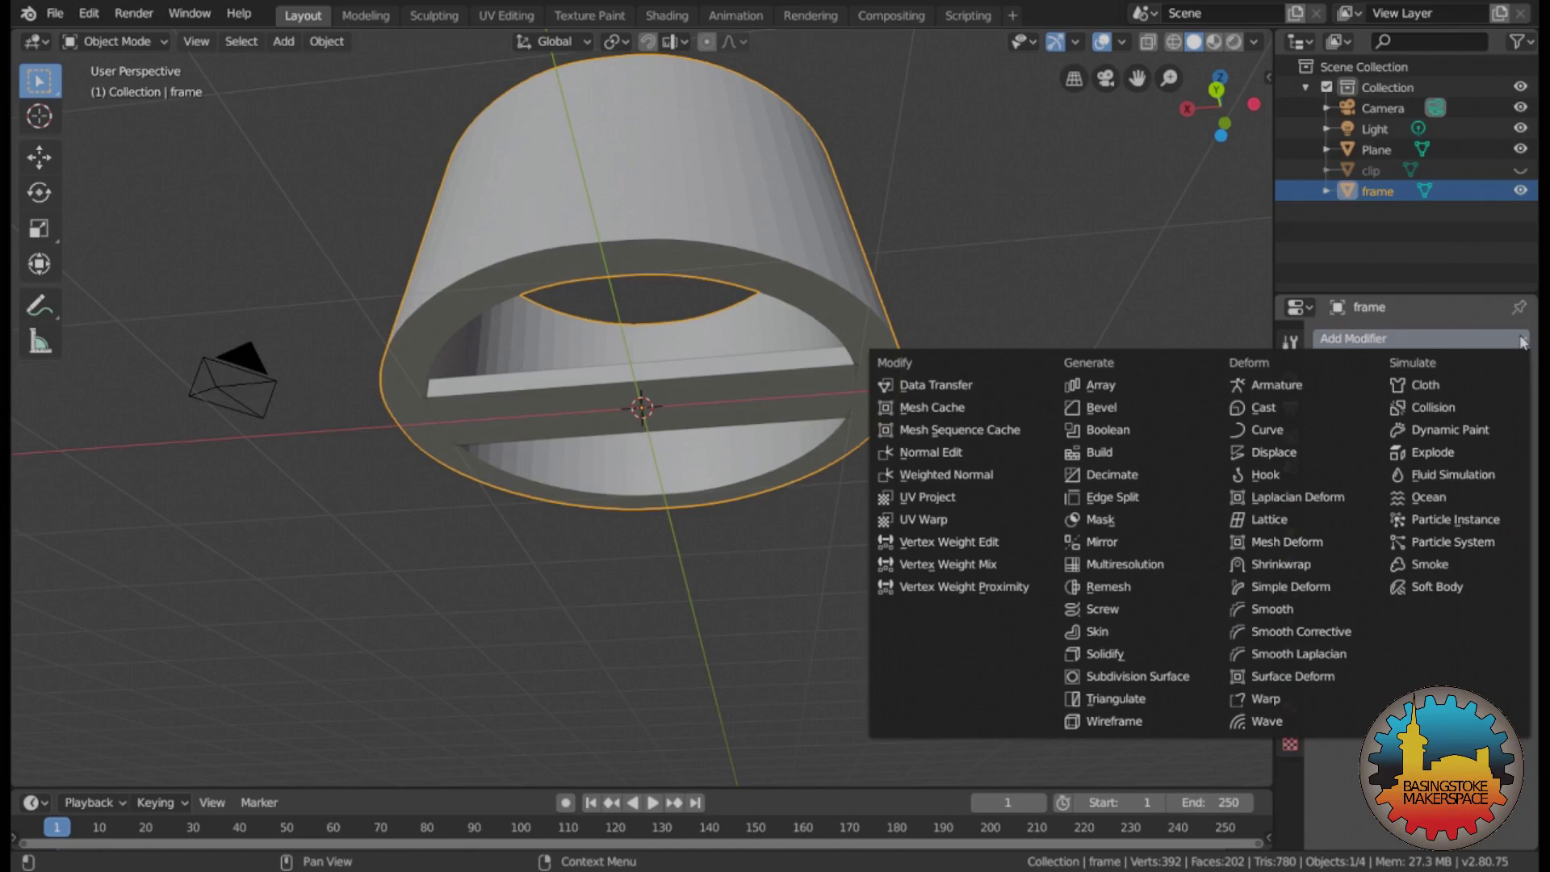
{"action": "left_click", "coordinate": [1128, 430]}
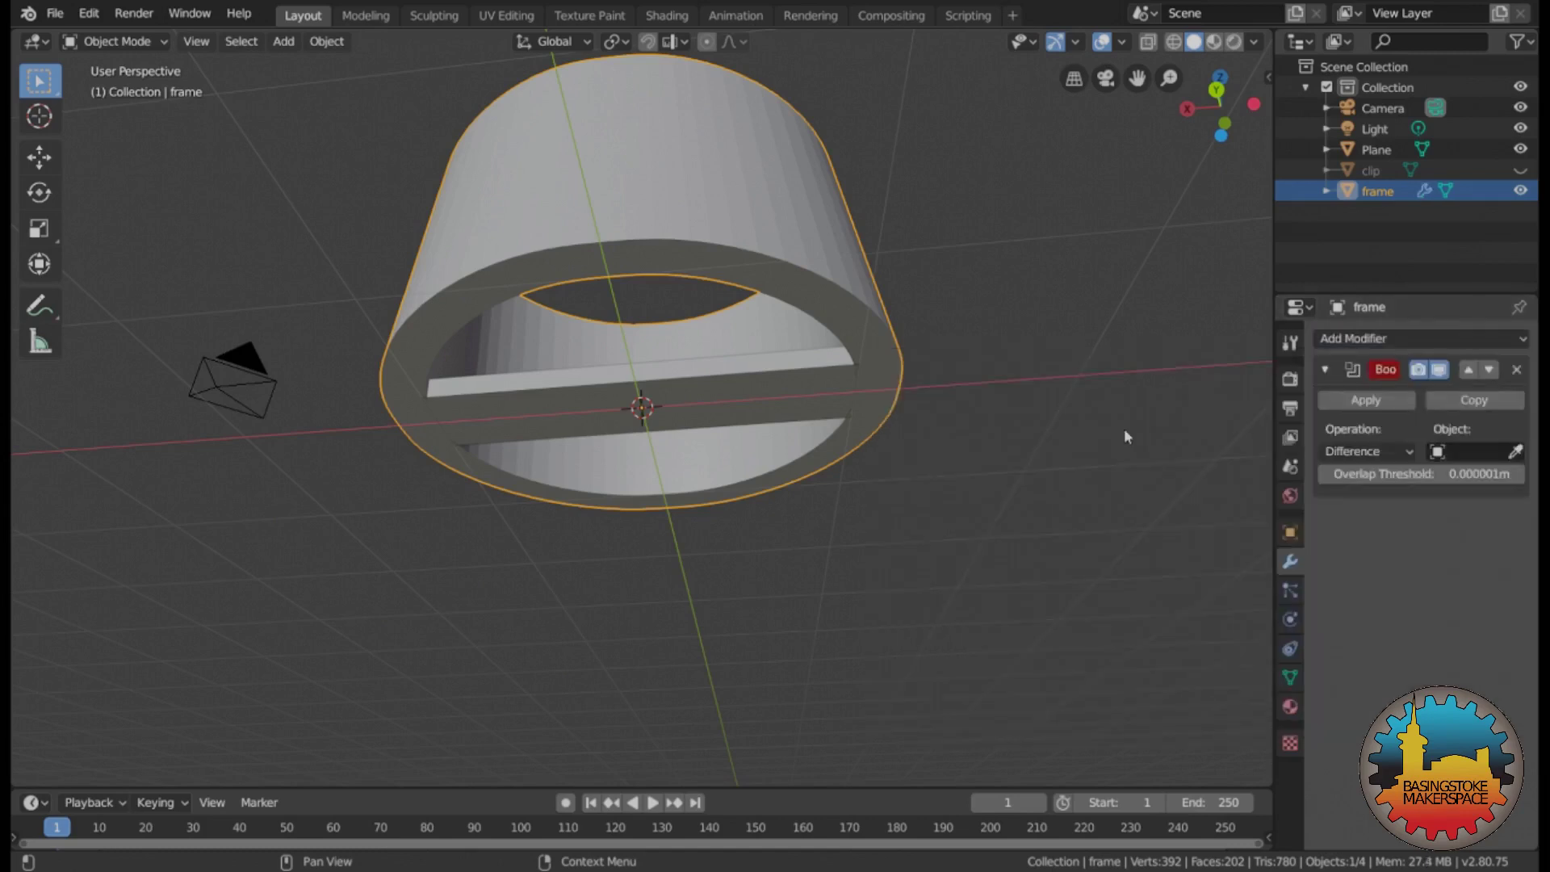
{"action": "left_click", "coordinate": [1471, 451]}
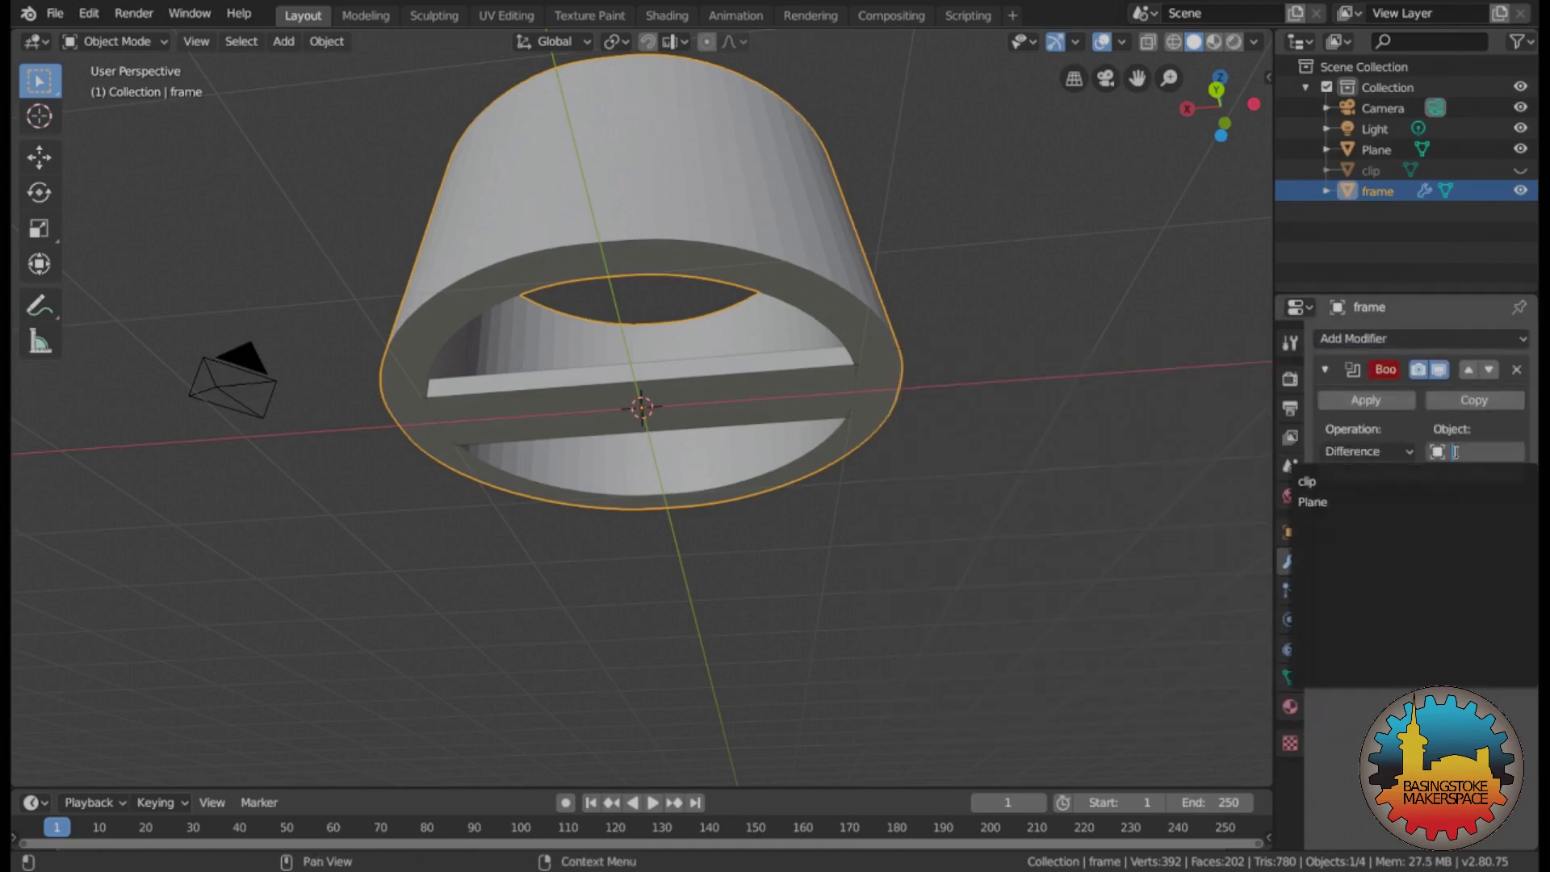
{"action": "left_click", "coordinate": [1333, 502]}
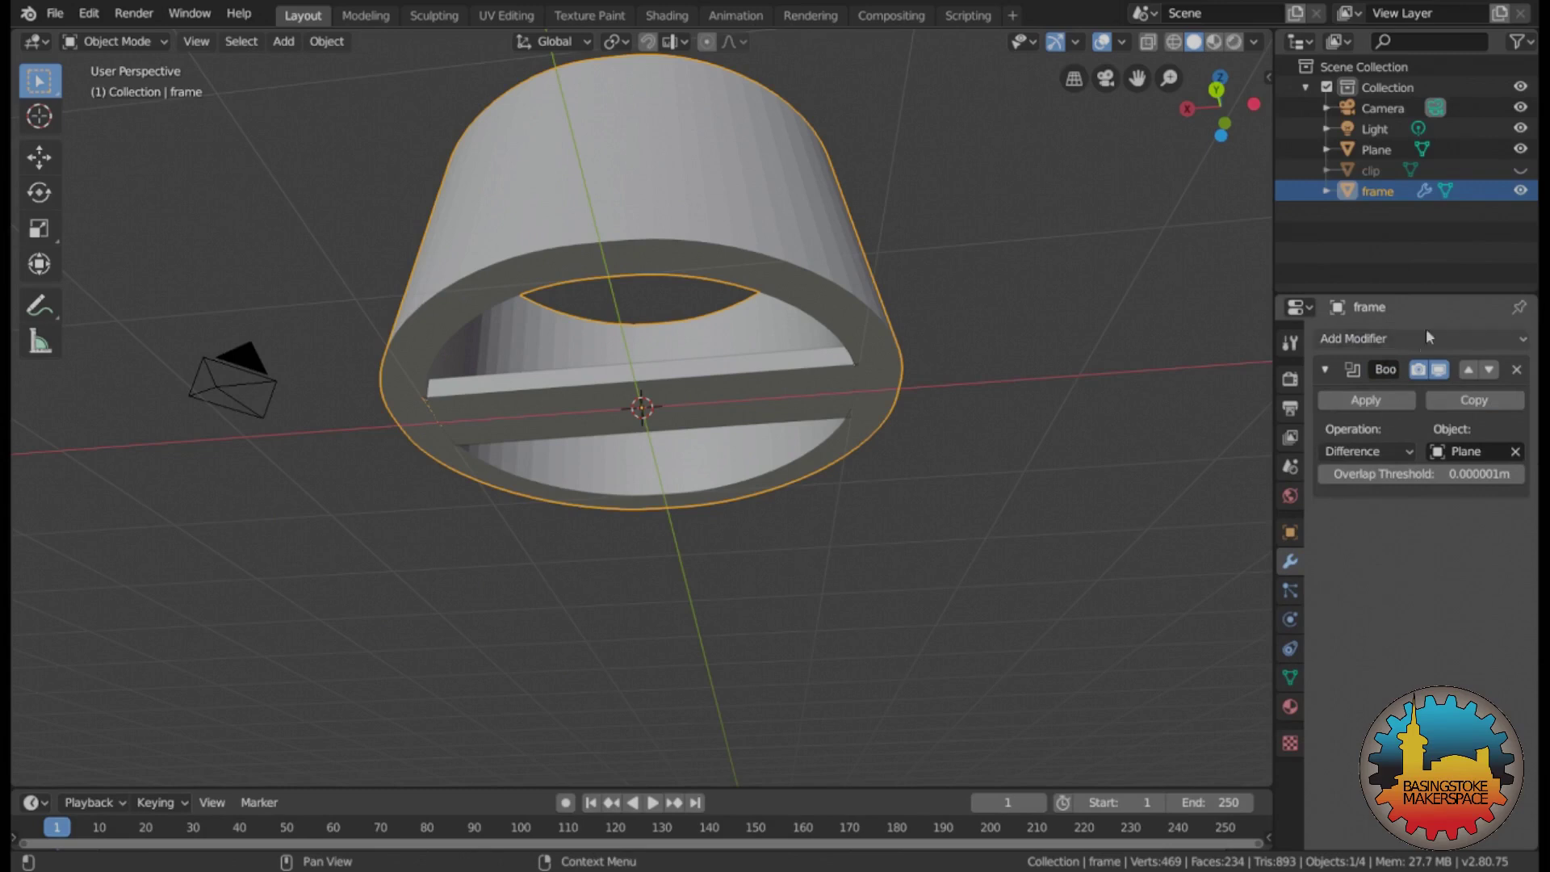
- Hide Plane, then change the frame's Boolean operation to Union and apply the modifier
{"action": "left_click", "coordinate": [1520, 149]}
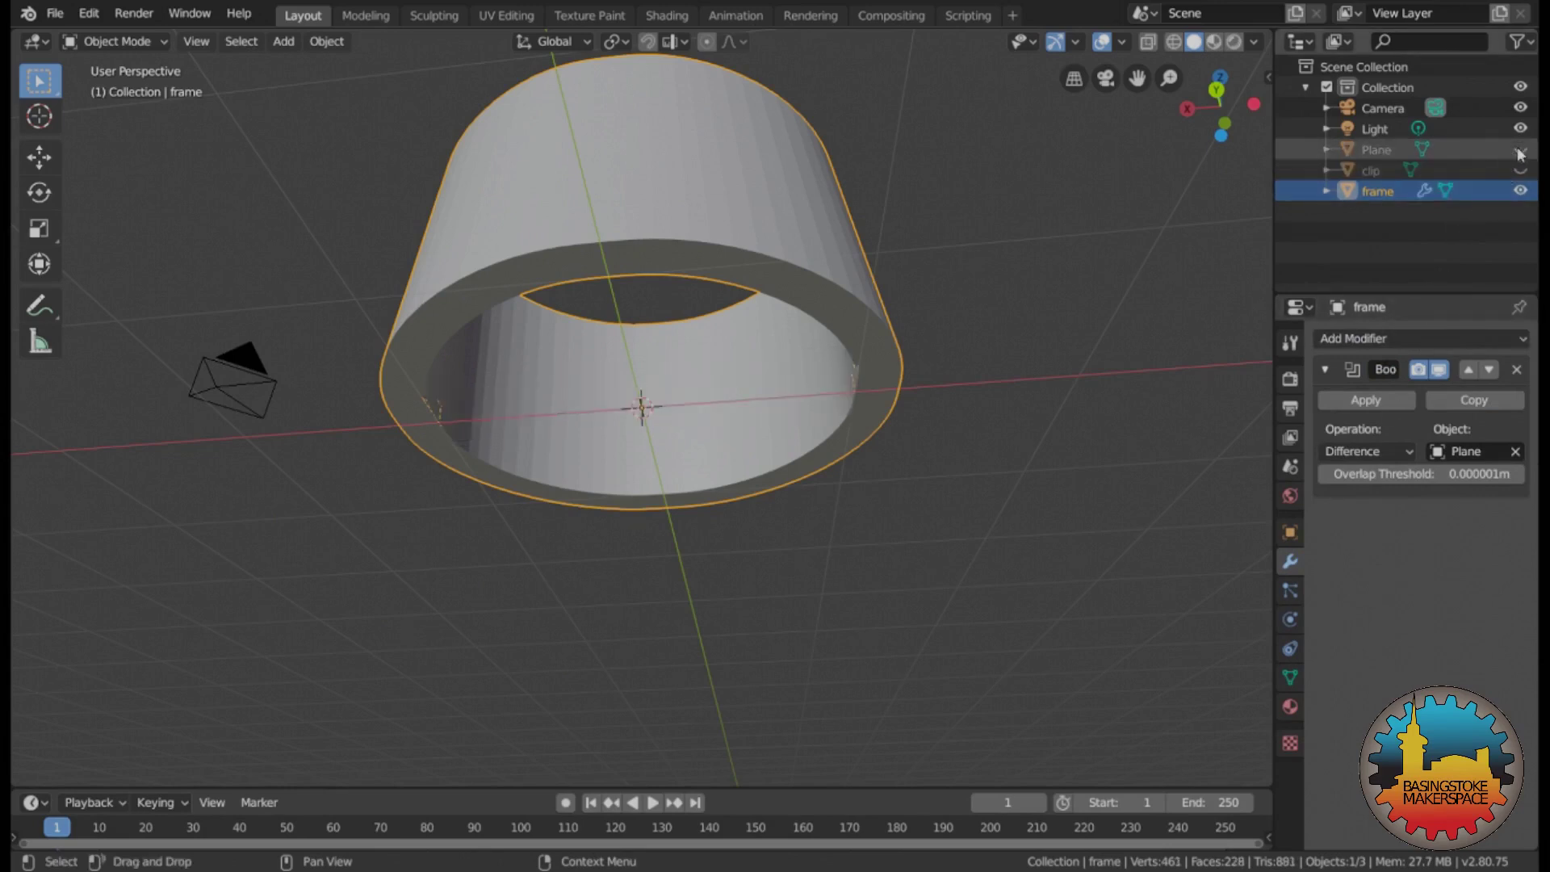
{"action": "left_click", "coordinate": [1405, 445]}
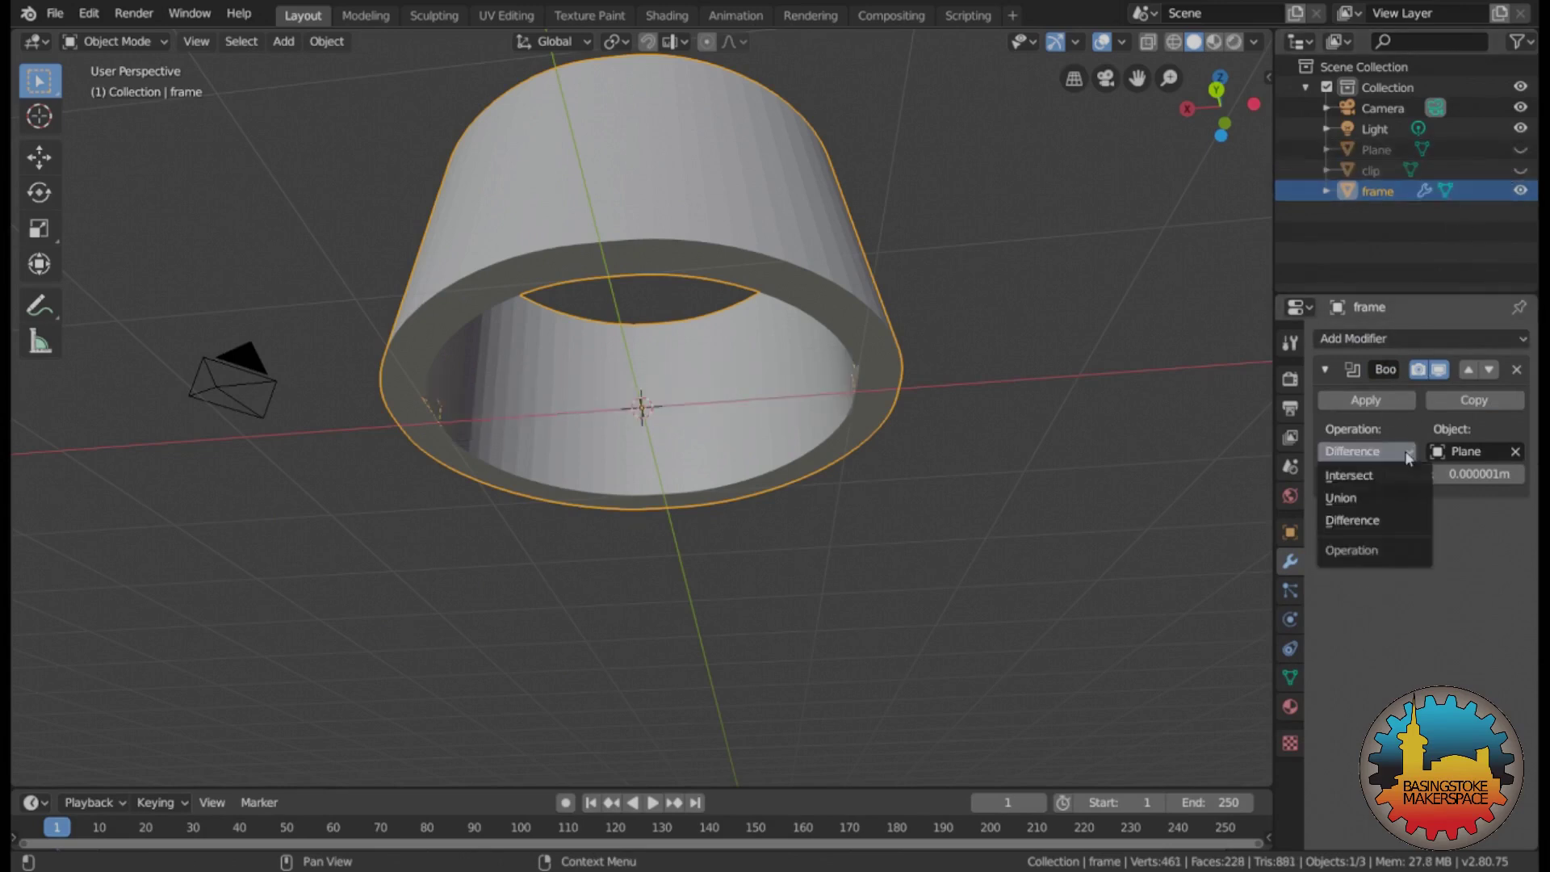
{"action": "left_click", "coordinate": [1367, 500]}
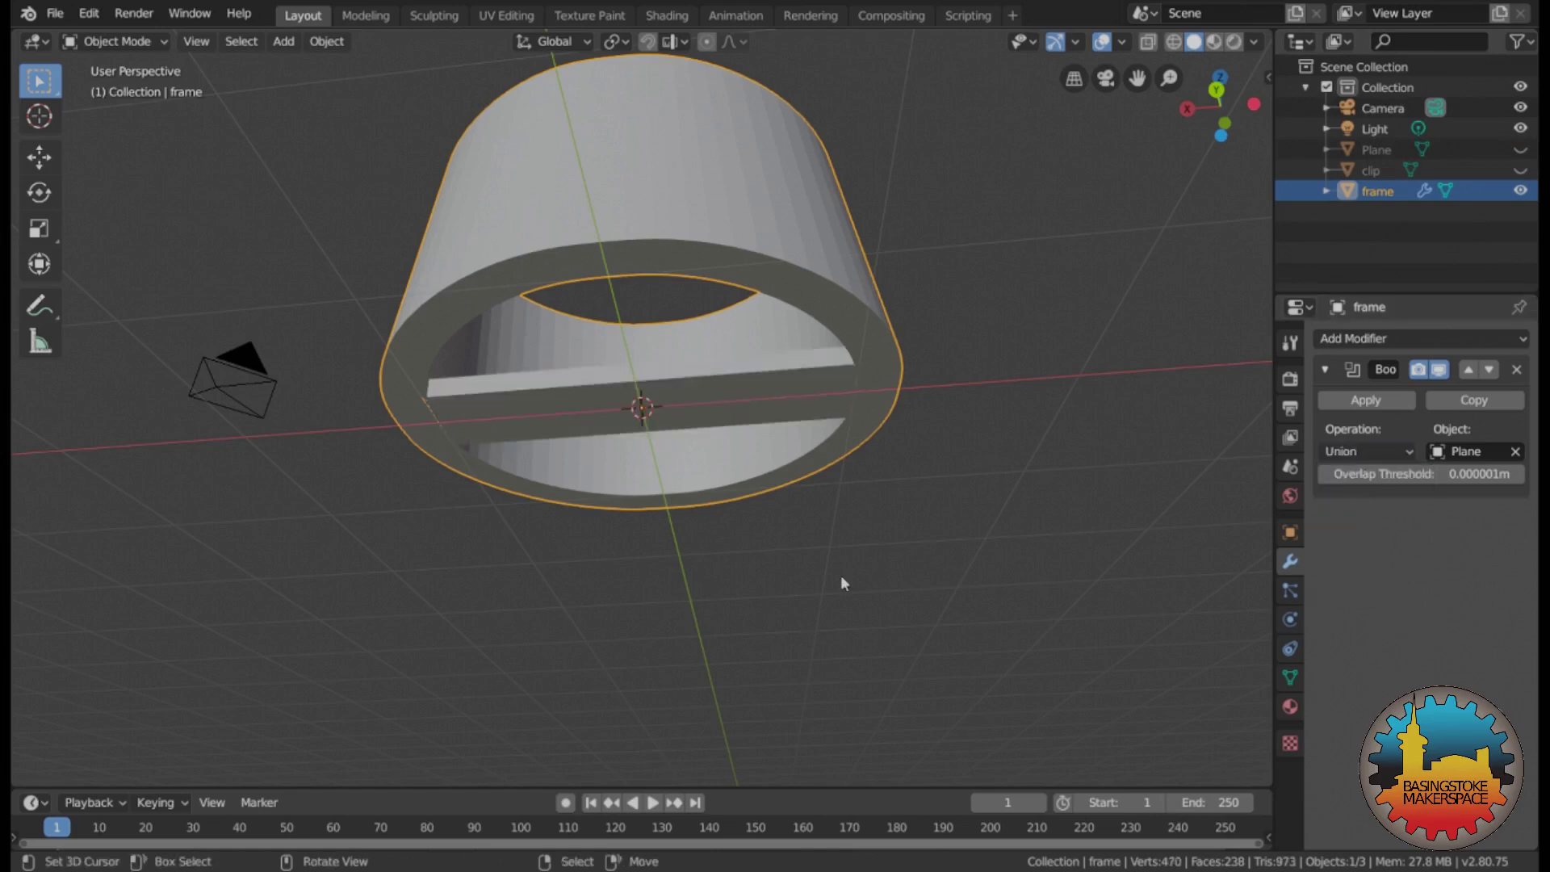
{"action": "mouse_move", "coordinate": [841, 575]}
{"action": "middle_mouse_down"}
{"action": "mouse_move", "coordinate": [850, 513]}
{"action": "mouse_move", "coordinate": [838, 583]}
{"action": "middle_mouse_up"}
{"action": "left_click", "coordinate": [1367, 399]}
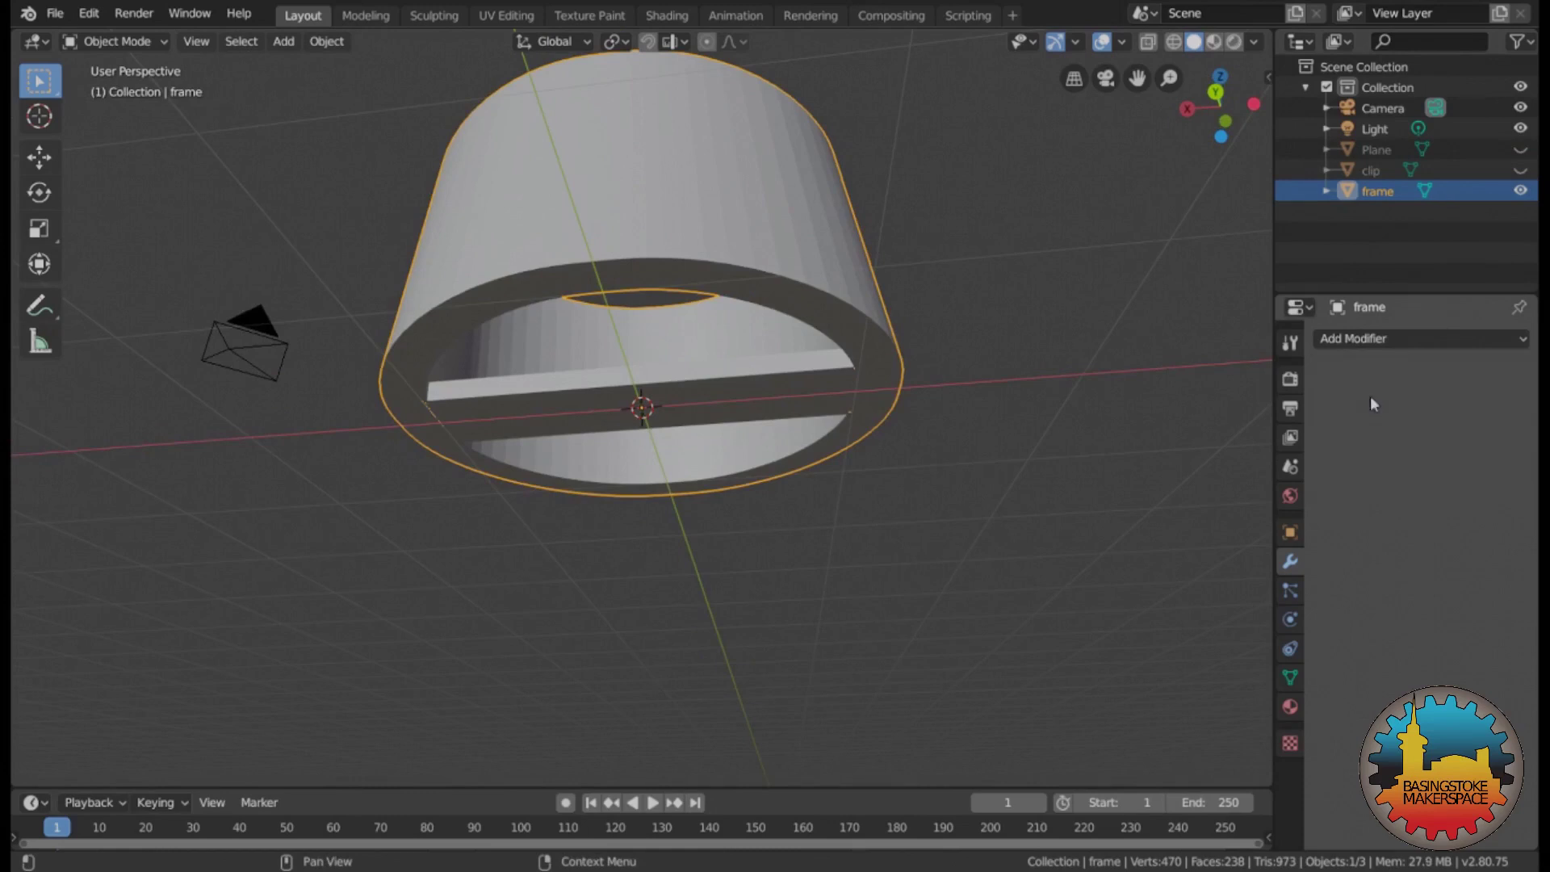
- Unhide the leftover Plane crossbar and delete it, keeping the merged frame
{"action": "left_click", "coordinate": [1521, 150]}
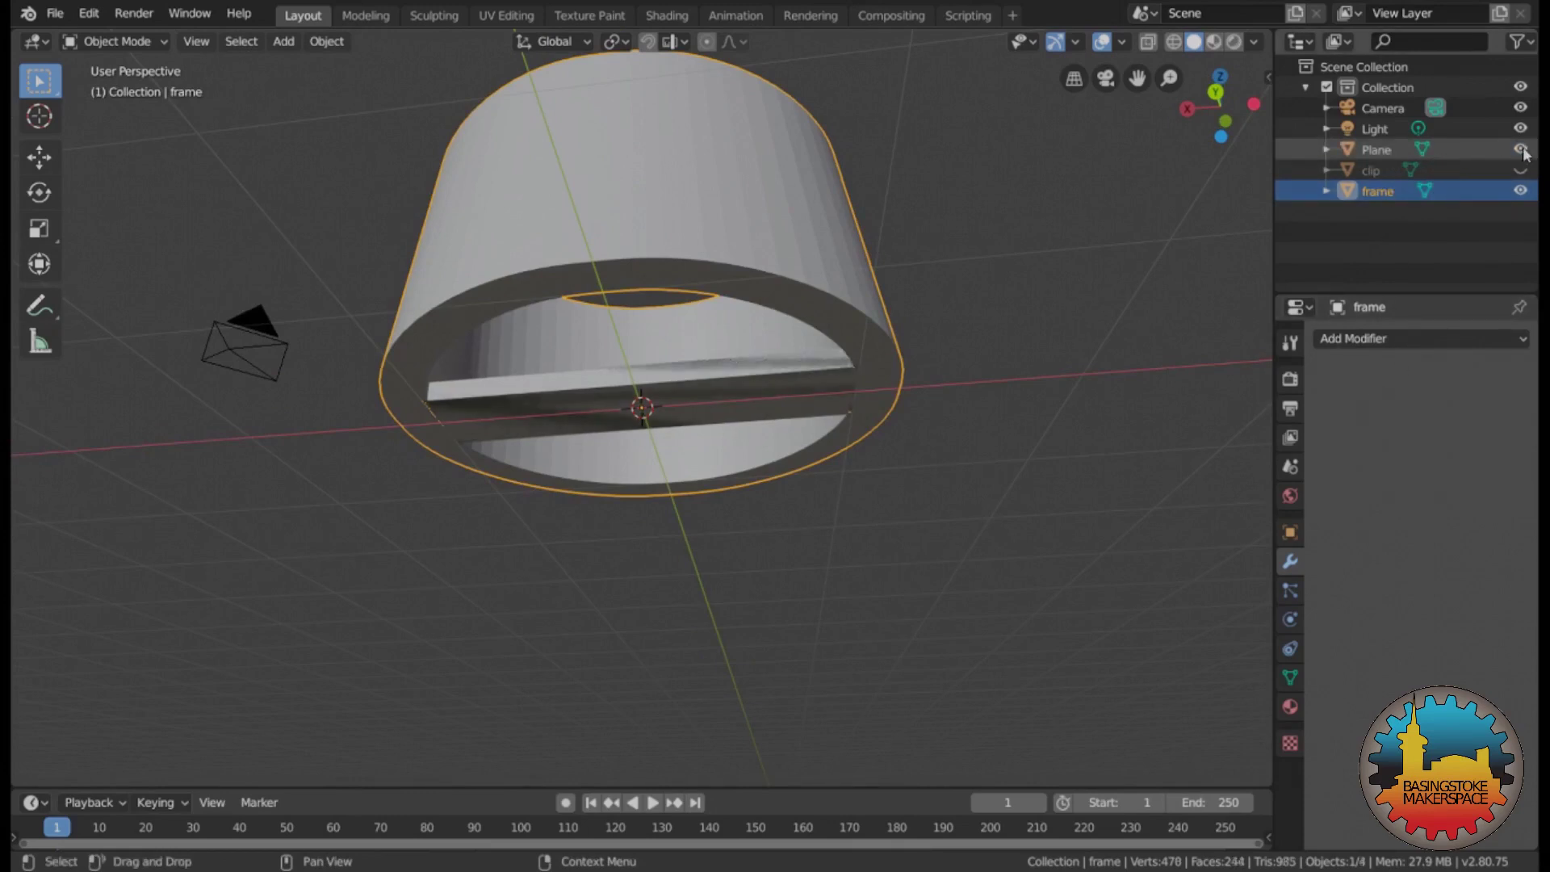
{"action": "left_click", "coordinate": [1379, 152]}
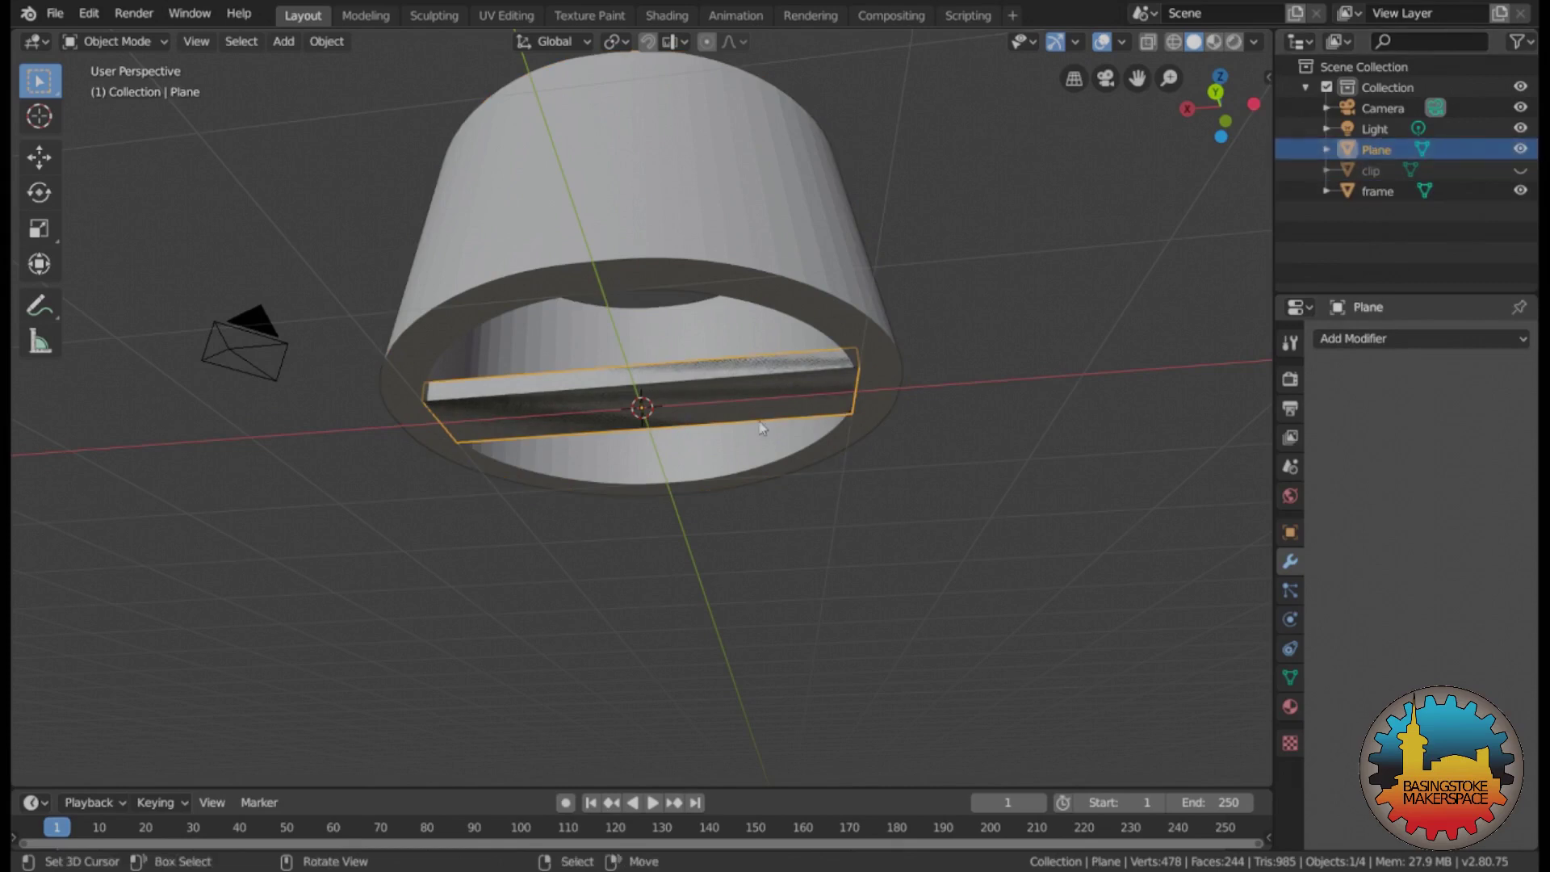
{"action": "key", "text": "Delete"}
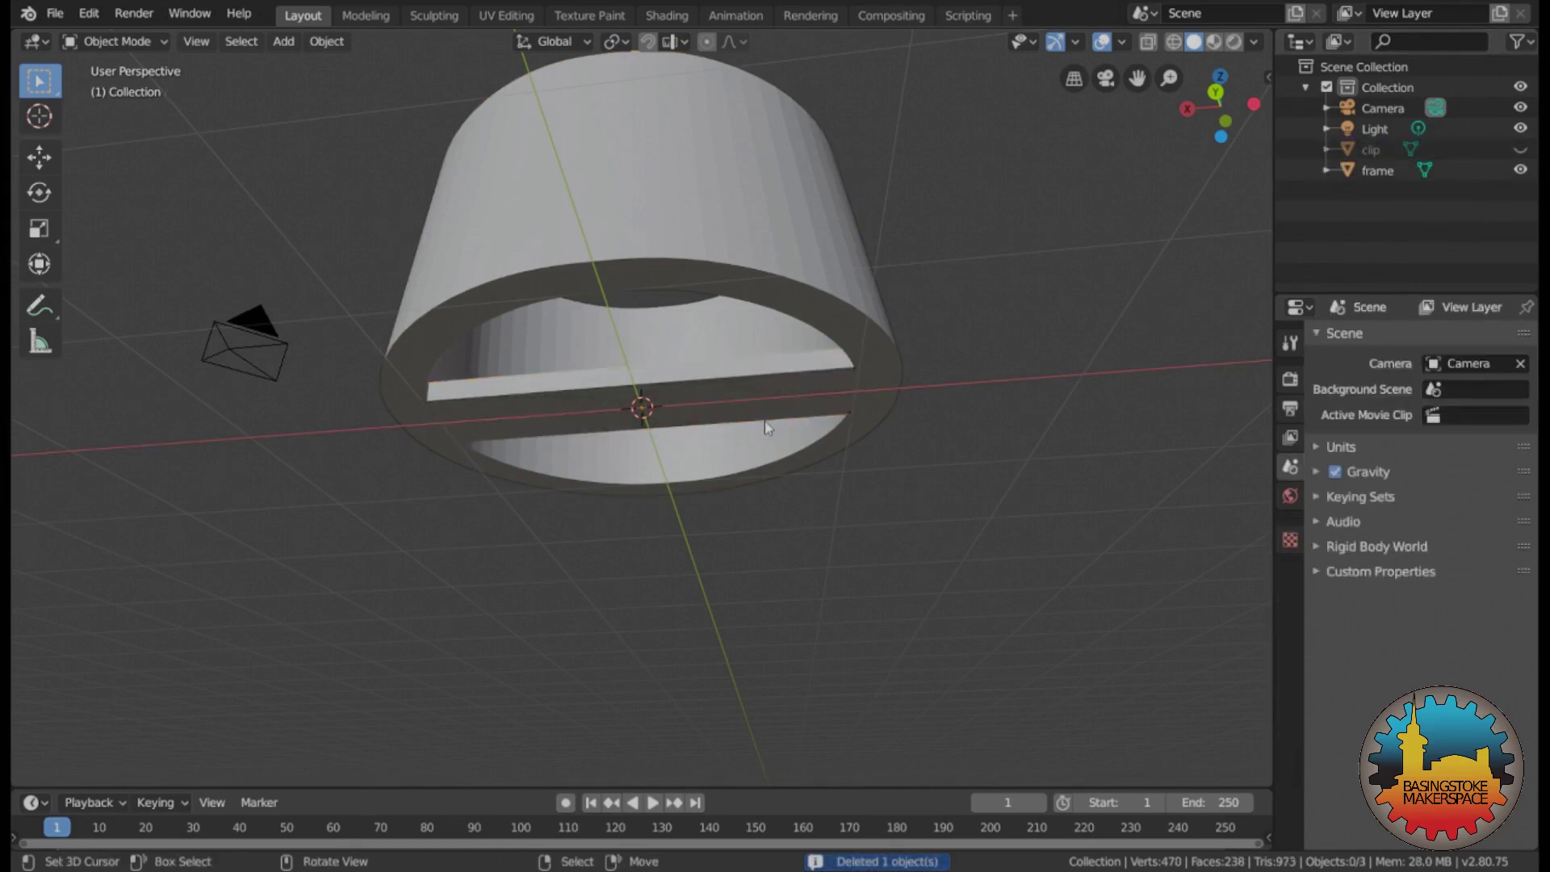
{"action": "middle_click_drag", "start_coordinate": [306, 226], "coordinate": [492, 519]}
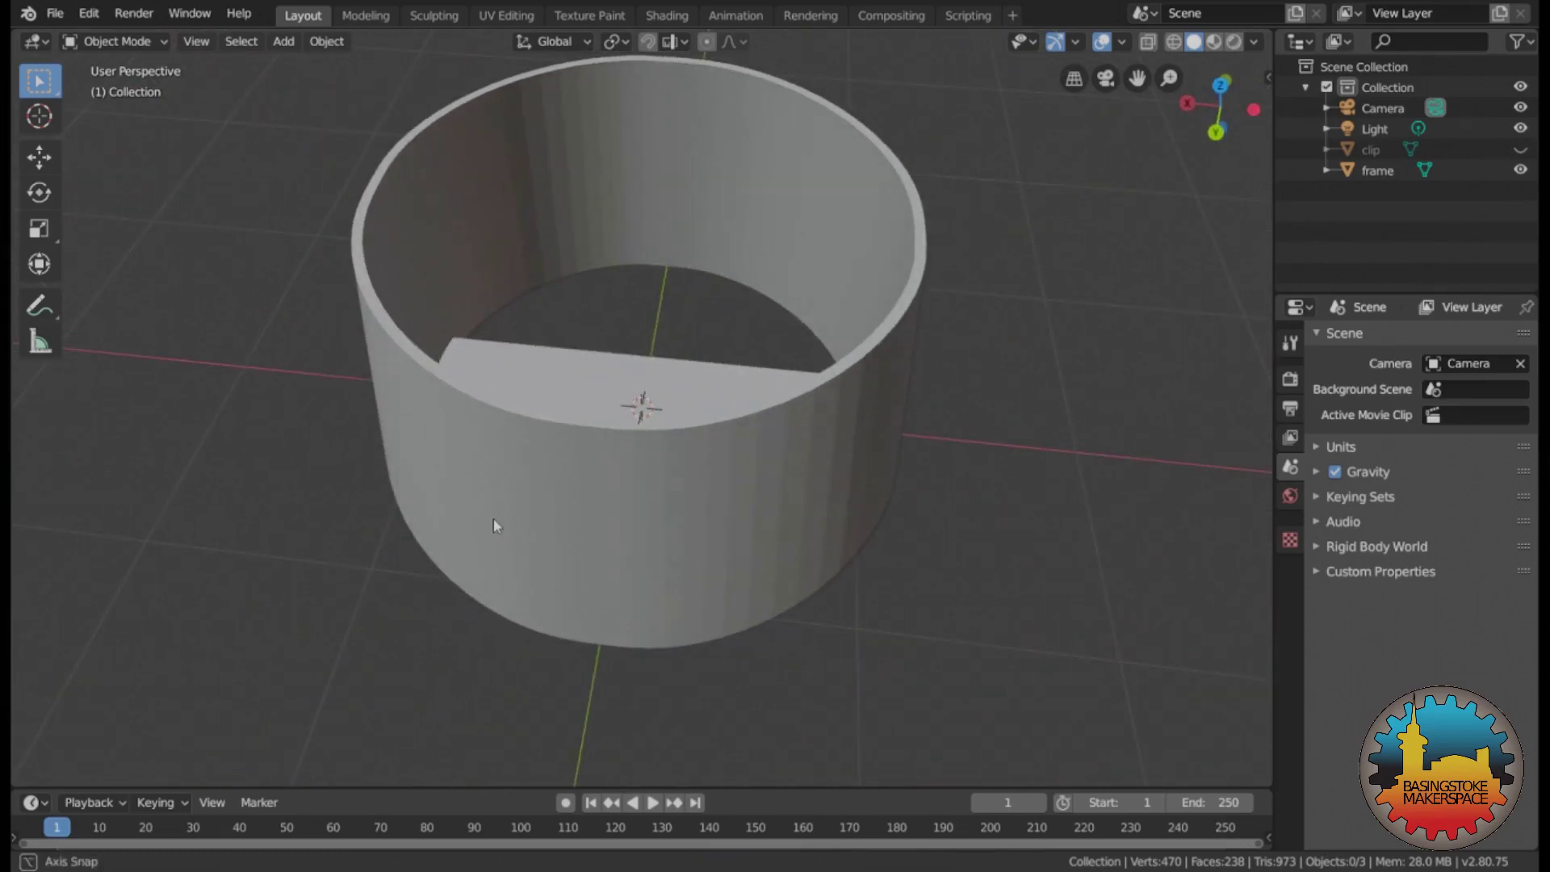
- Save the scene as a new file named cookie-frame-01.blend in the cookie-howto folder
{"action": "left_click", "coordinate": [55, 15]}
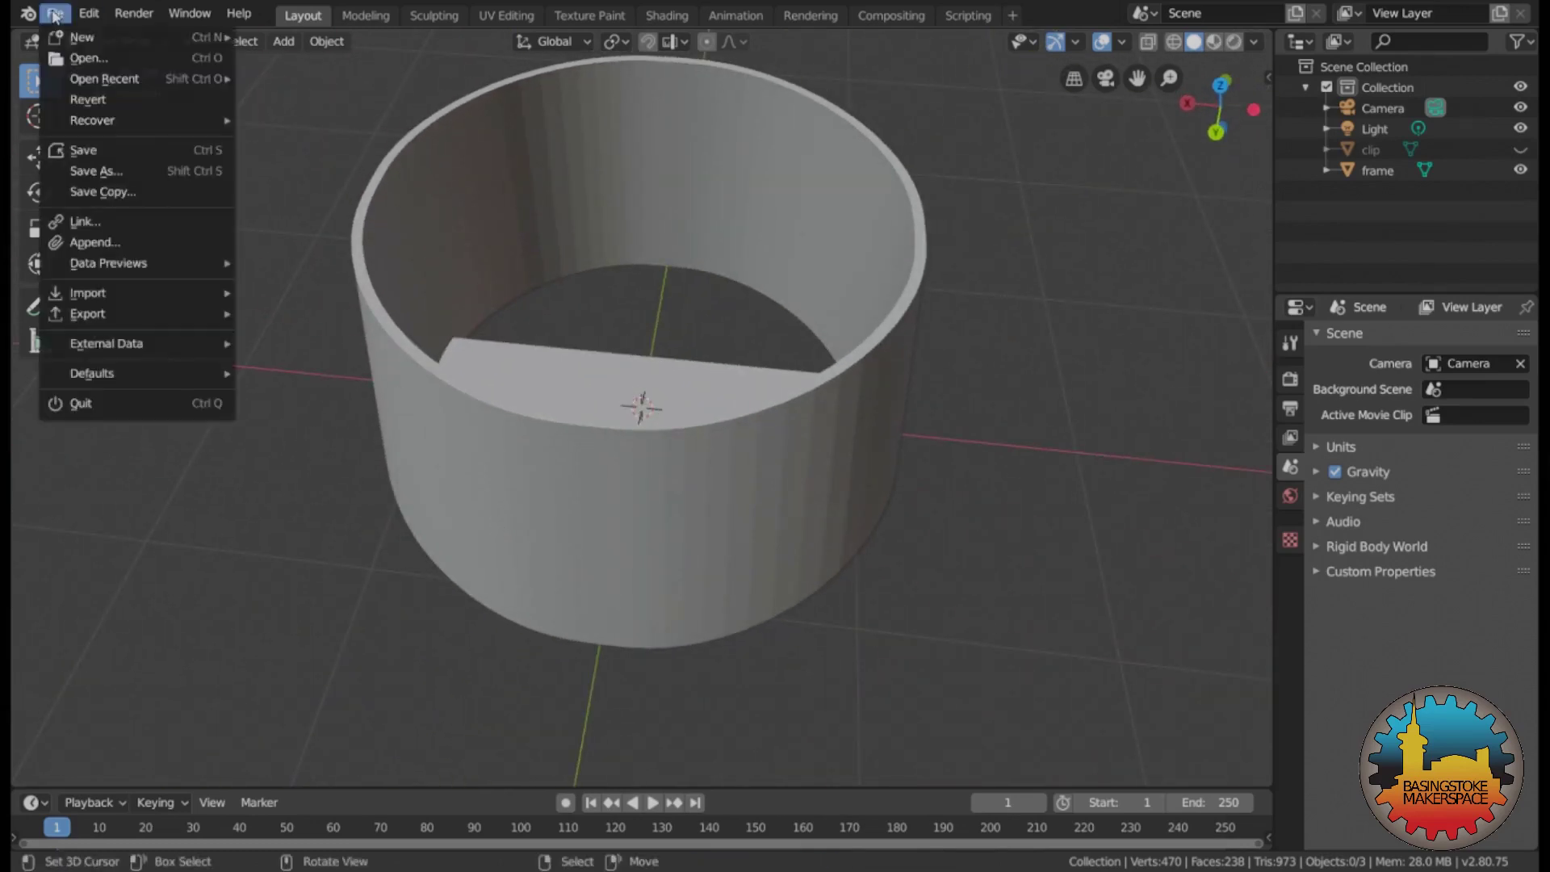
{"action": "left_click", "coordinate": [114, 173]}
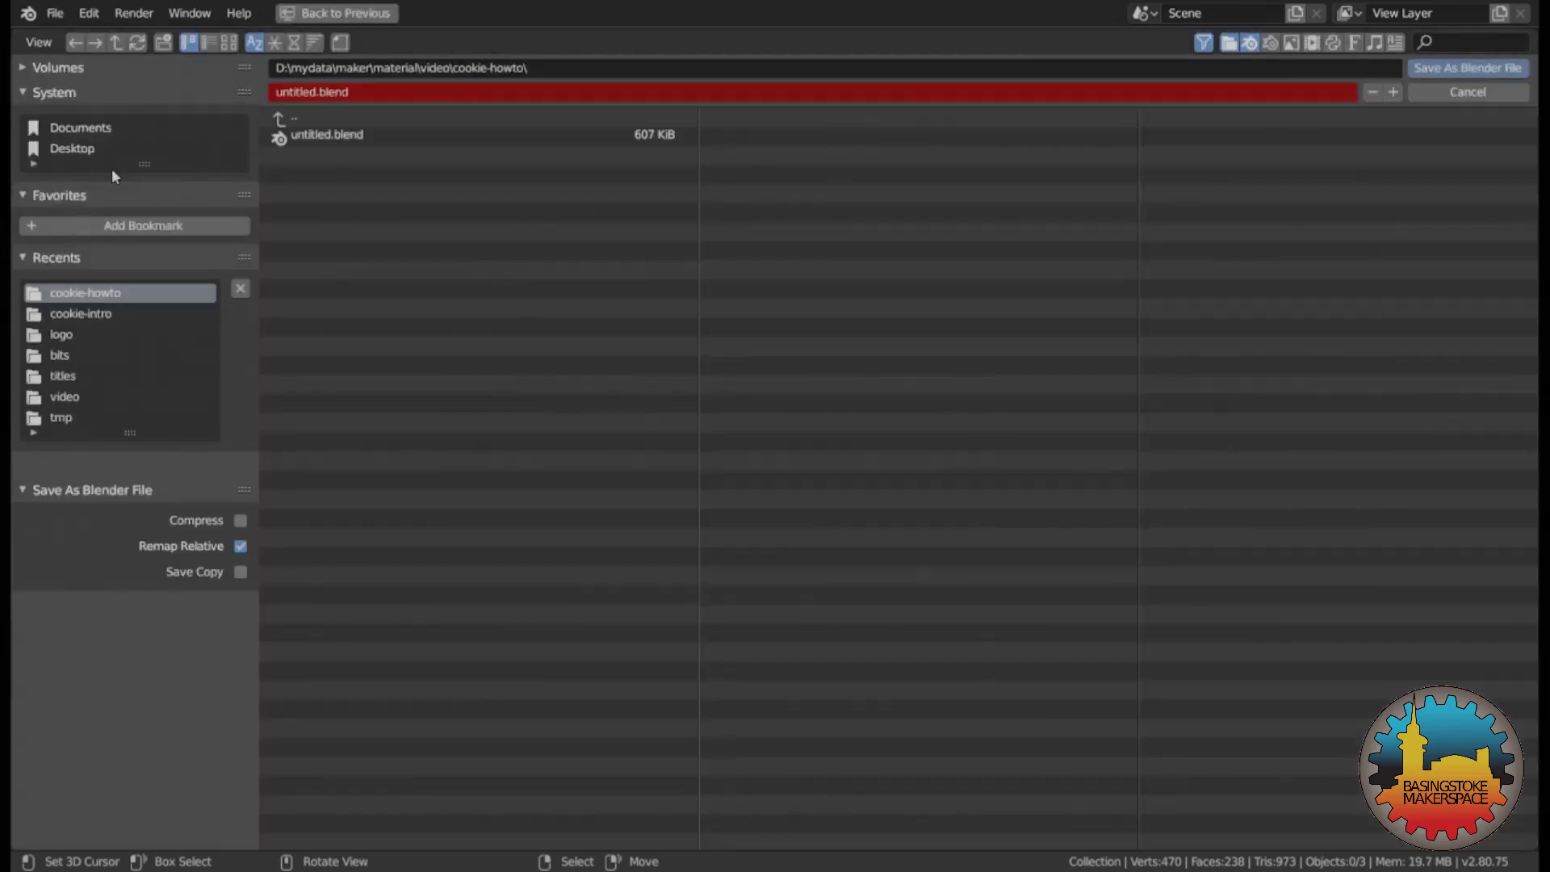
{"action": "left_click", "coordinate": [299, 93]}
{"action": "left_click_drag", "start_coordinate": [317, 94], "coordinate": [260, 103]}
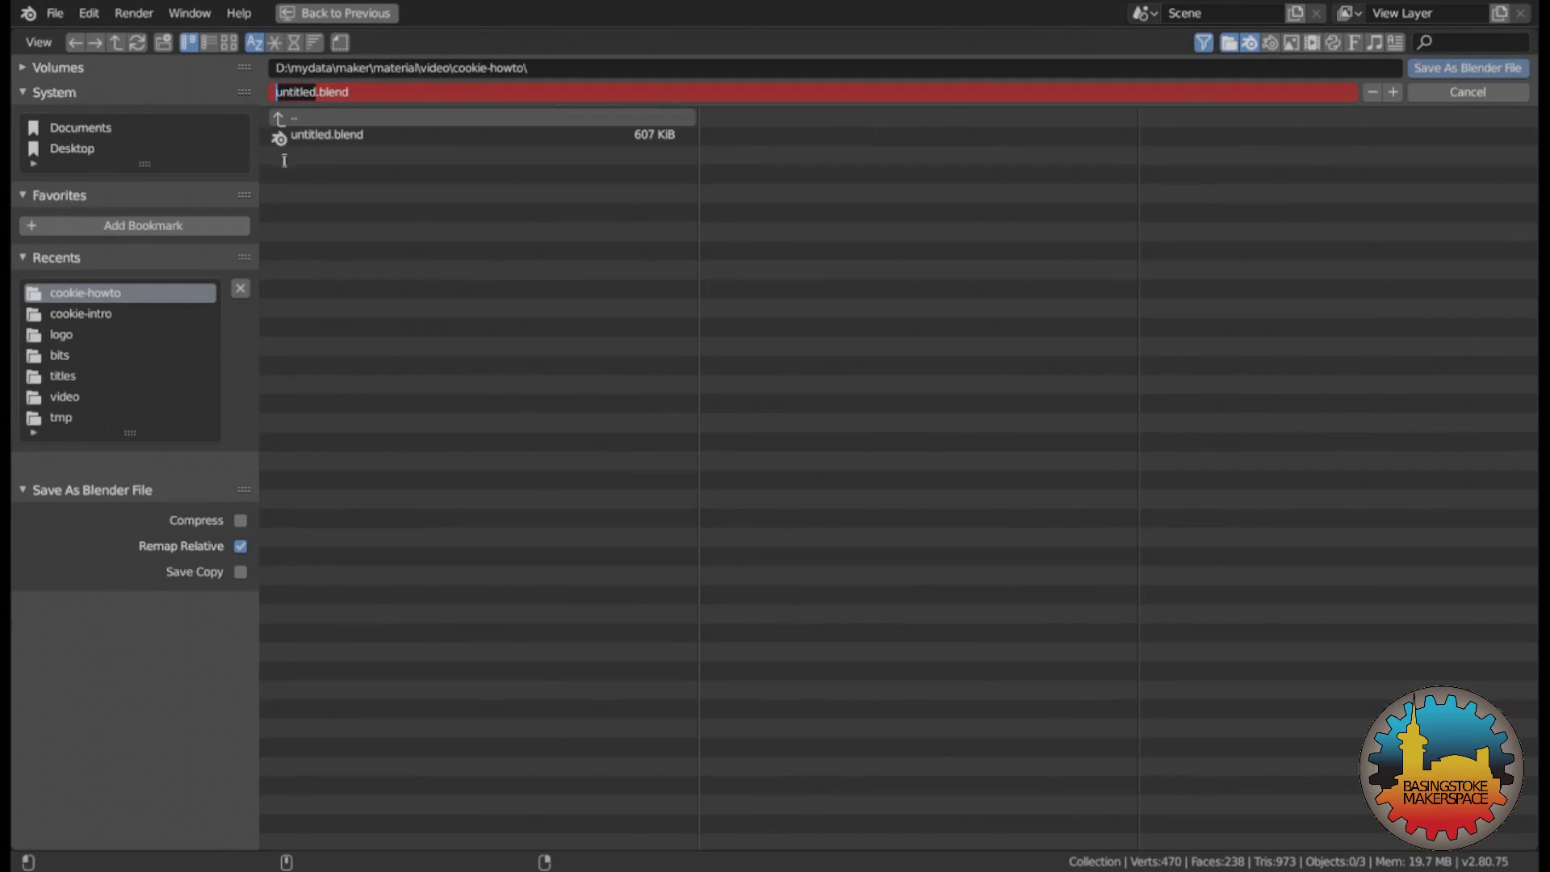
{"action": "type", "text": "cookie-frame-01"}
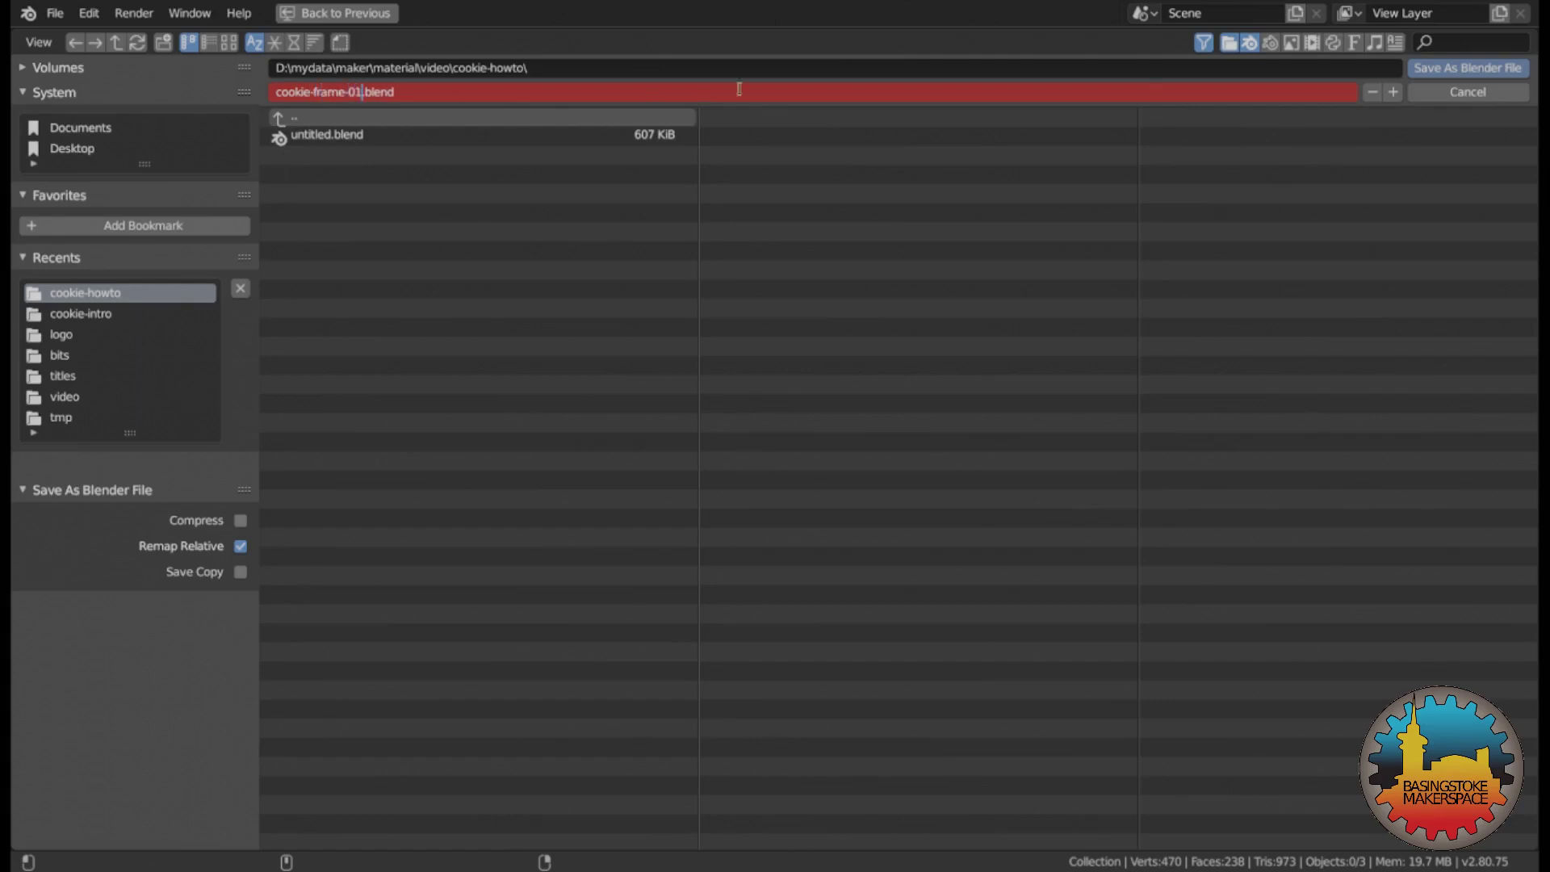
{"action": "left_click", "coordinate": [1449, 67]}
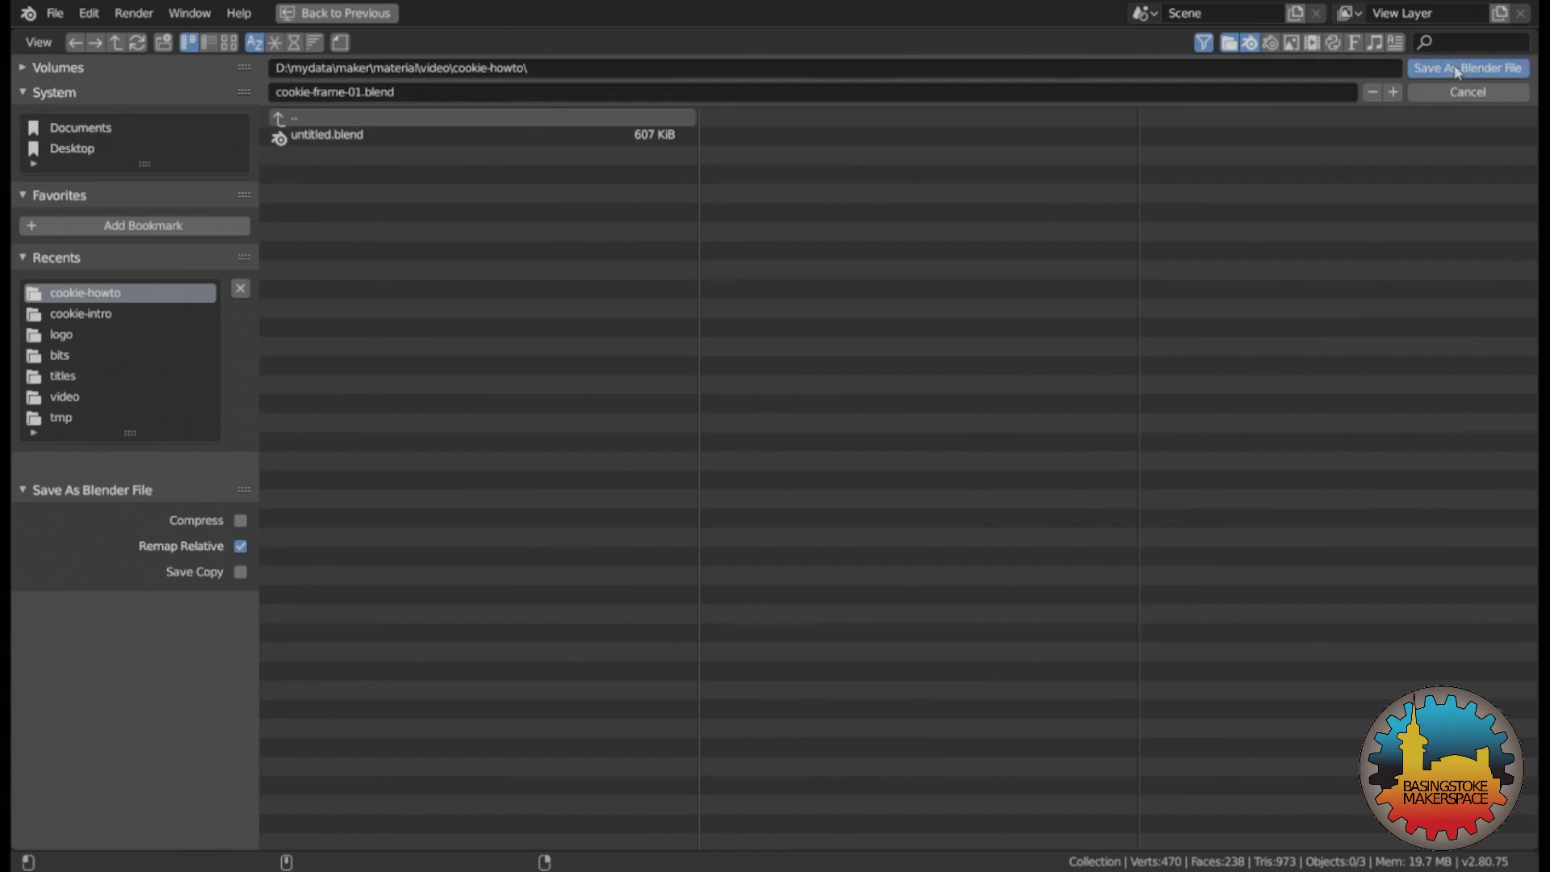
{"action": "left_click", "coordinate": [1453, 67]}
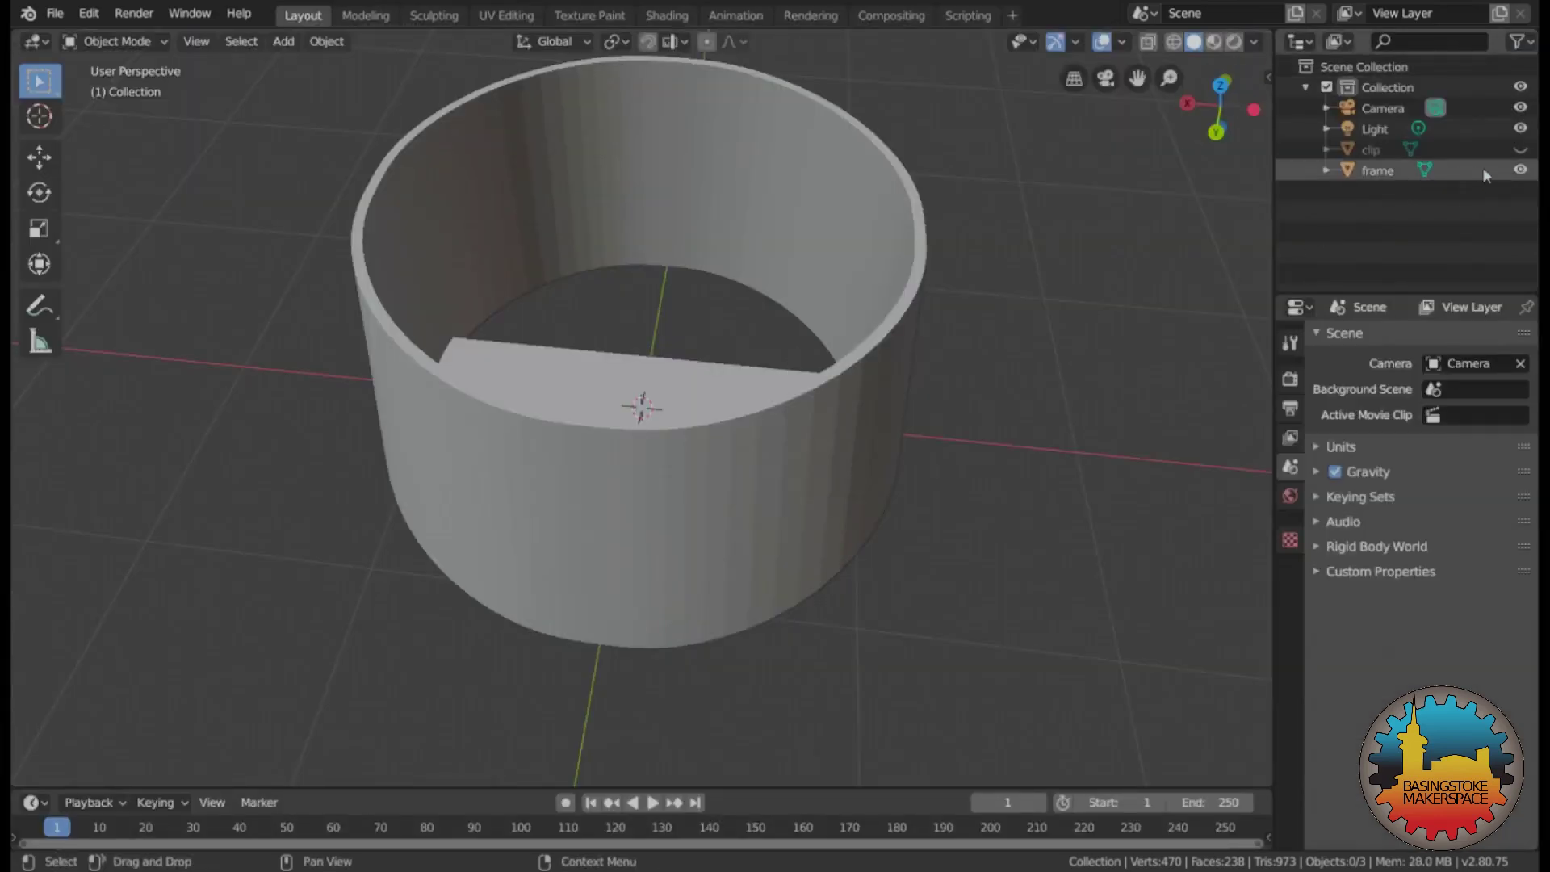
- Hide the frame and import the SVG file badhack-logo-10.svg from the cookie-howto folder
{"action": "left_click", "coordinate": [1521, 171]}
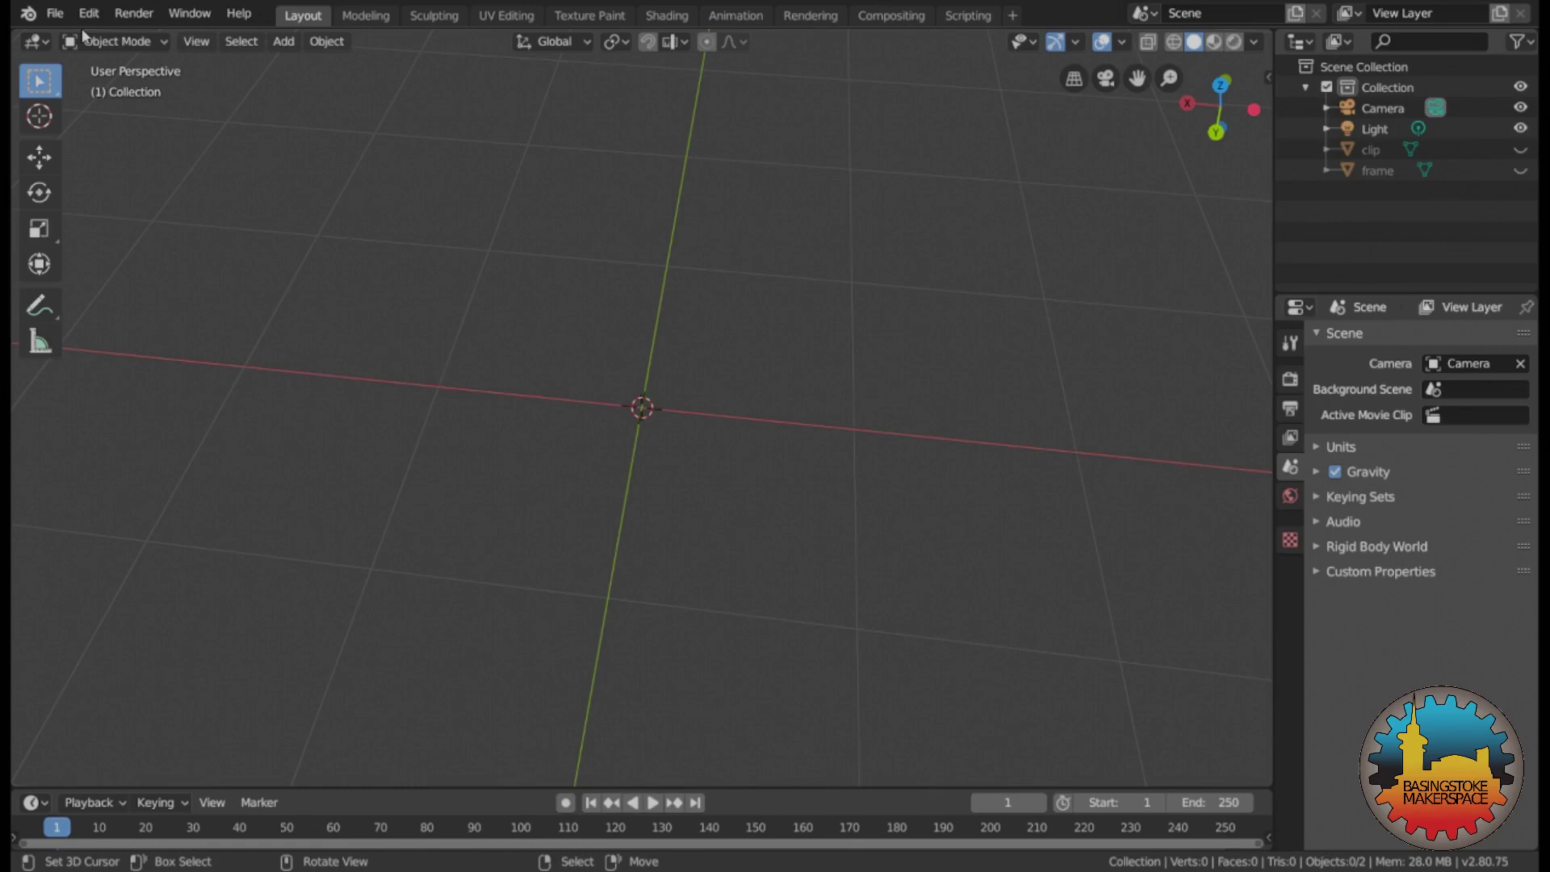
{"action": "left_click", "coordinate": [55, 14]}
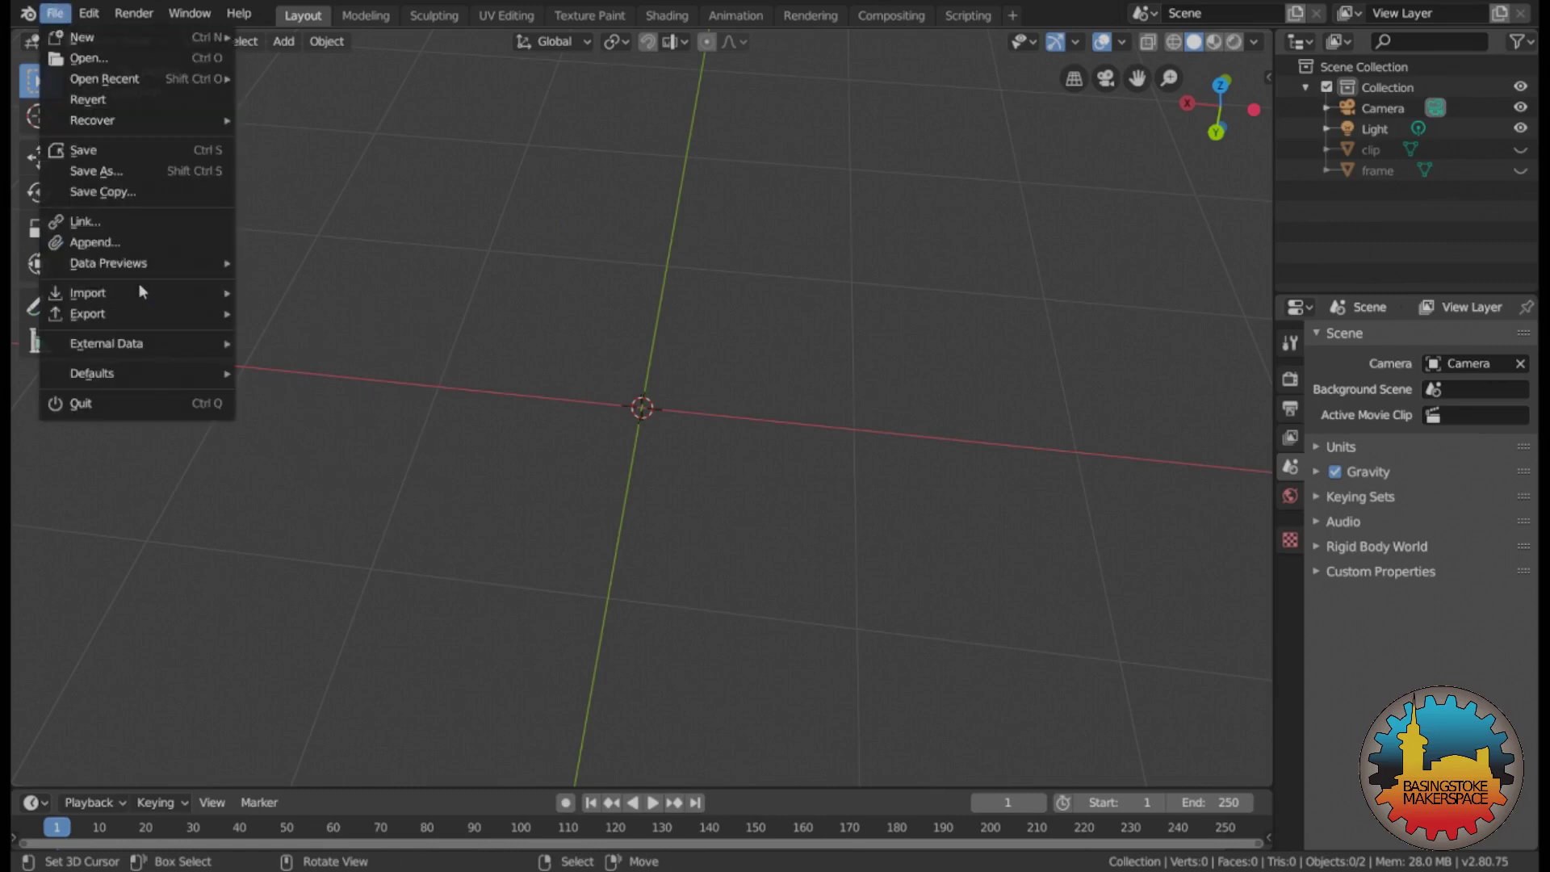
{"action": "mouse_move", "coordinate": [173, 296]}
{"action": "left_click", "coordinate": [339, 459]}
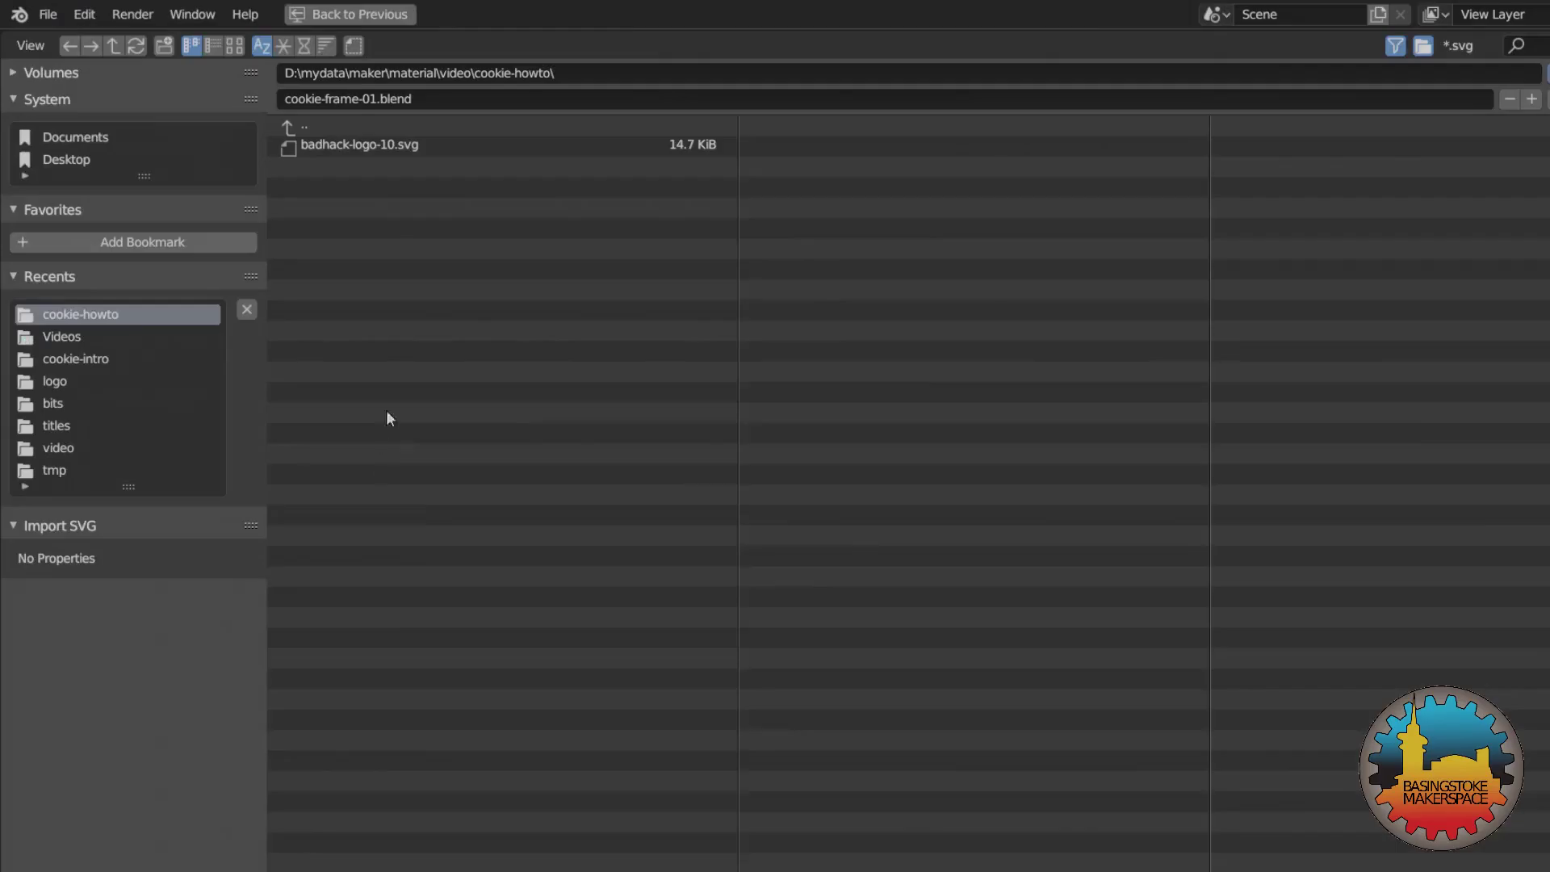
{"action": "left_click", "coordinate": [342, 142]}
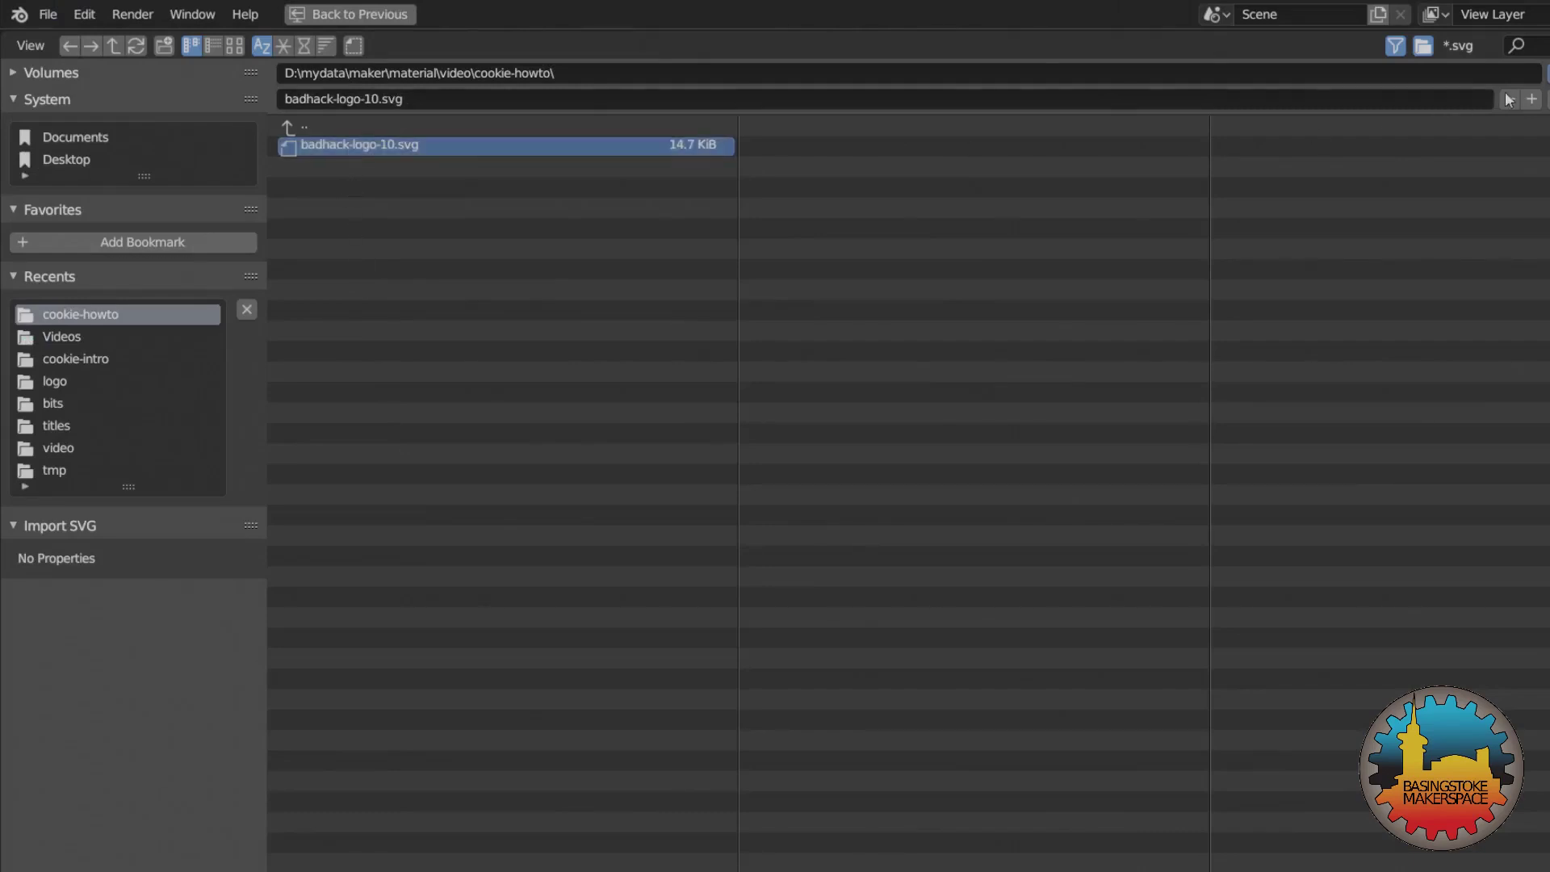
{"action": "key", "text": "Return"}
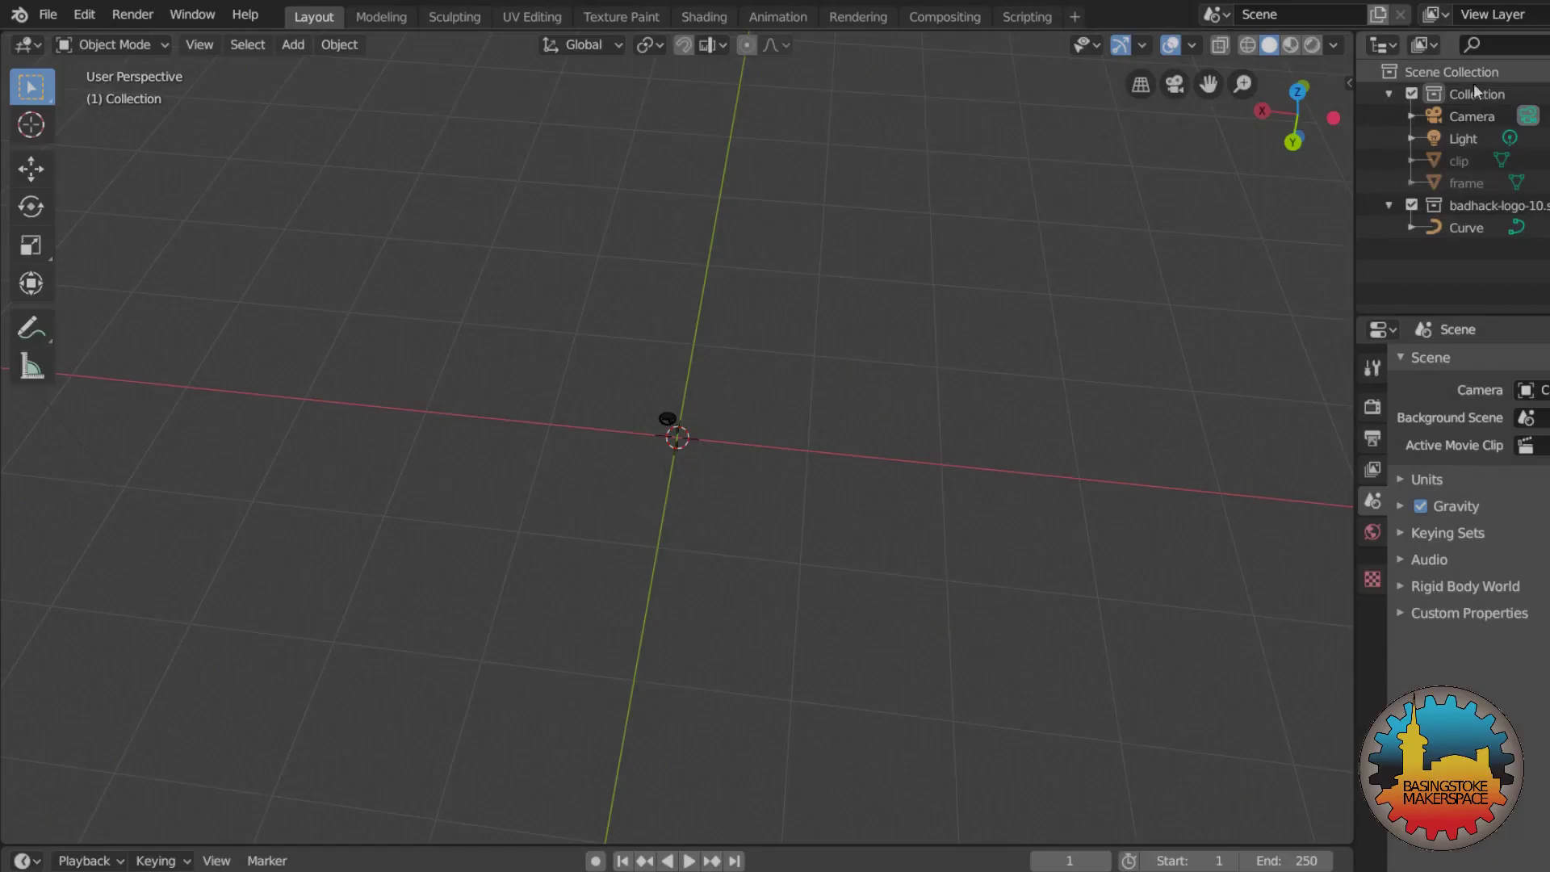
- Select the imported logo curve and convert it to a mesh
{"action": "scroll", "coordinate": [740, 511], "scroll_direction": "up", "scroll_amount": 4}
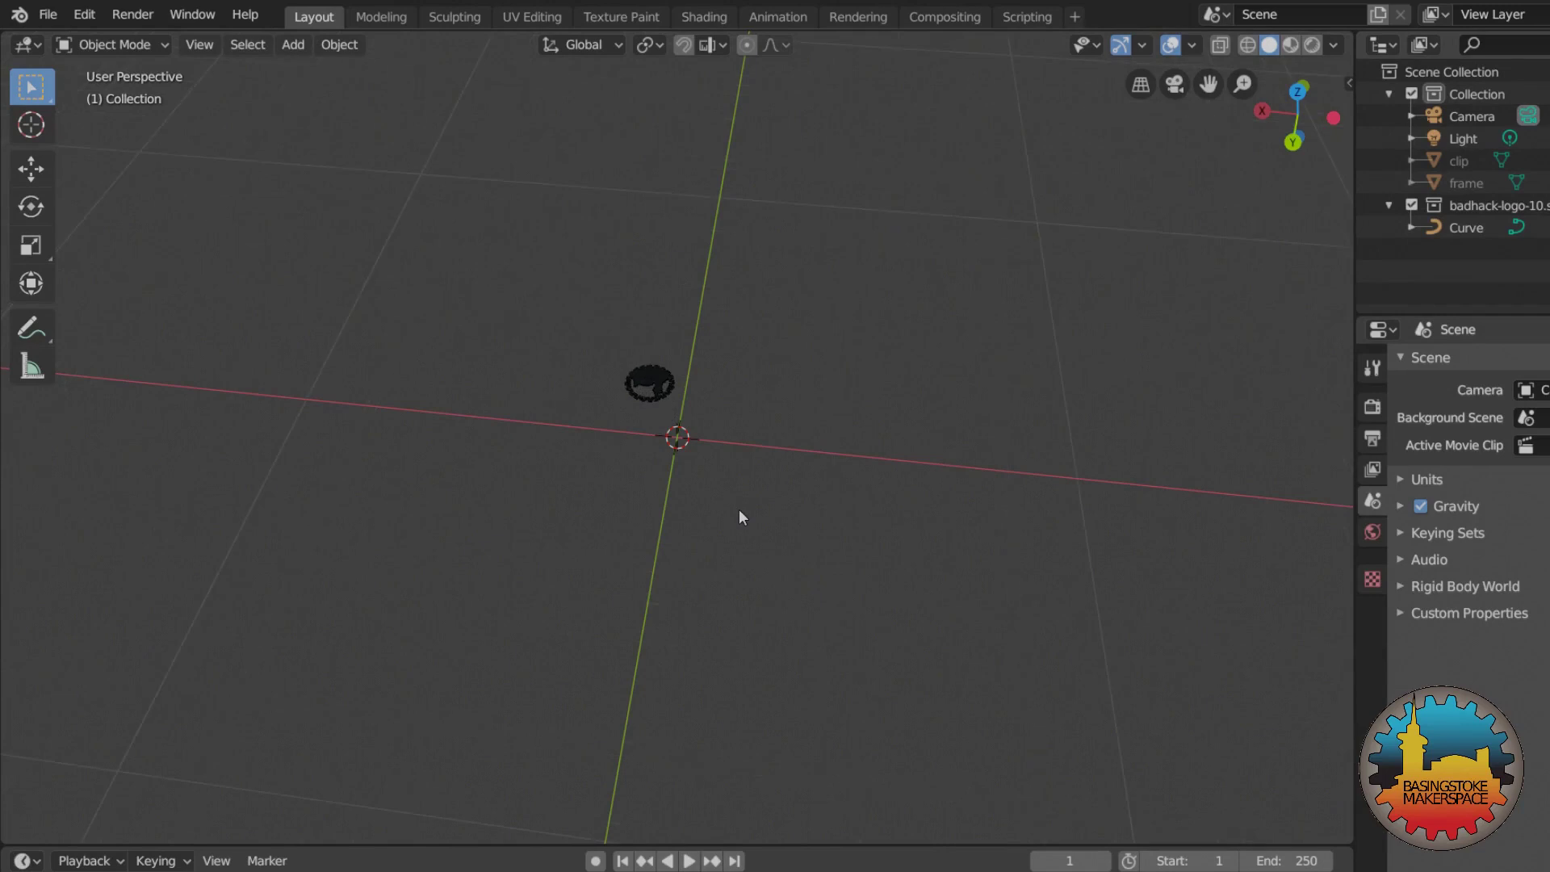
{"action": "middle_click_drag", "start_coordinate": [723, 421], "coordinate": [381, 439]}
{"action": "left_click", "coordinate": [718, 510]}
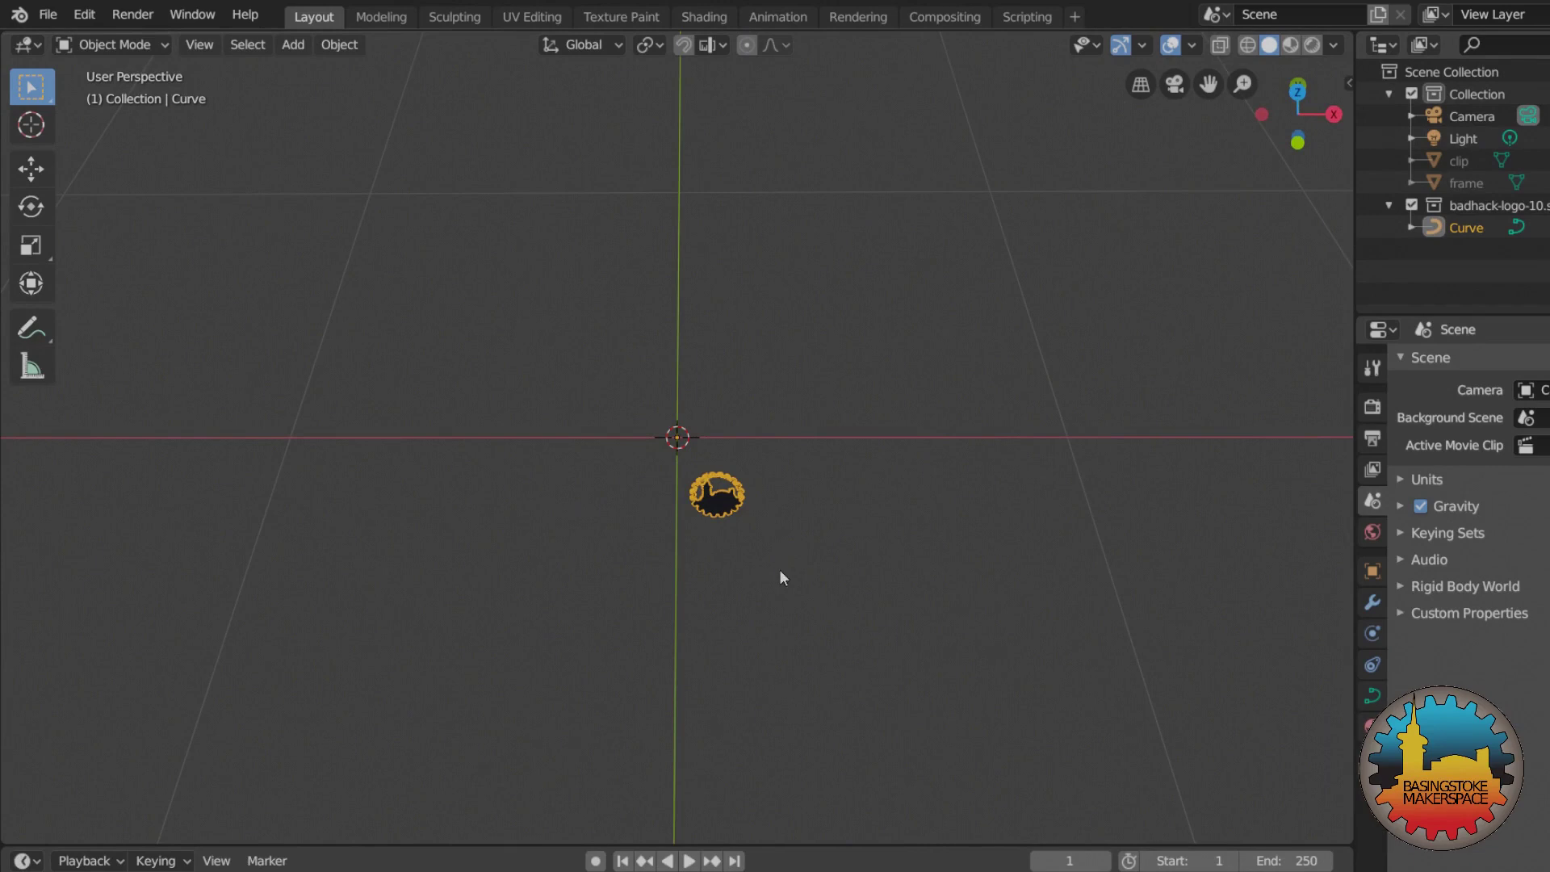
{"action": "scroll", "coordinate": [780, 576], "scroll_direction": "down", "scroll_amount": 1}
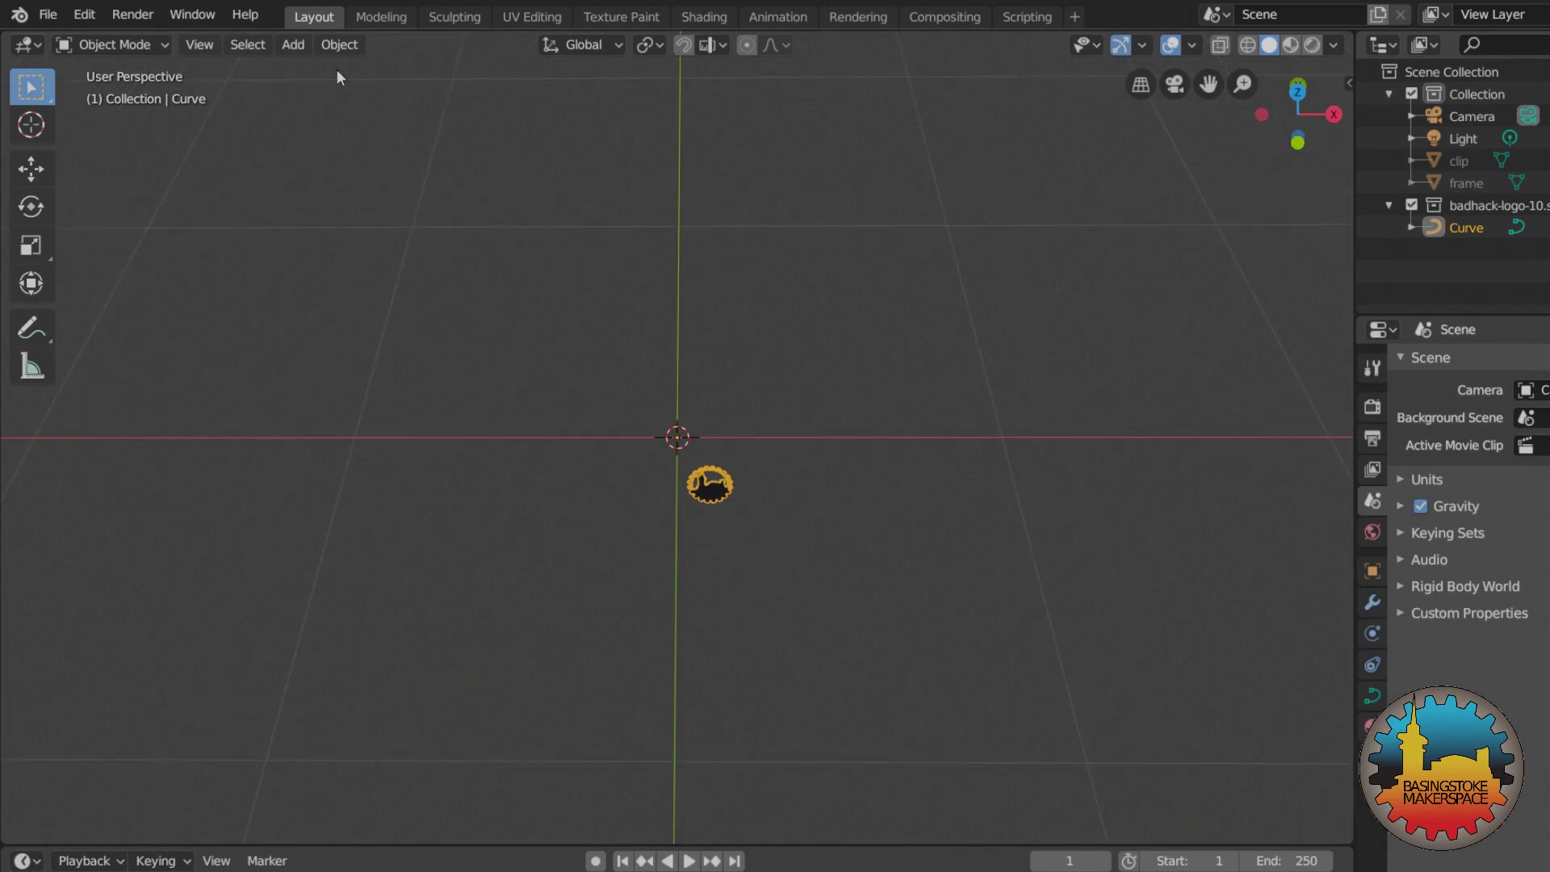
{"action": "left_click", "coordinate": [340, 45]}
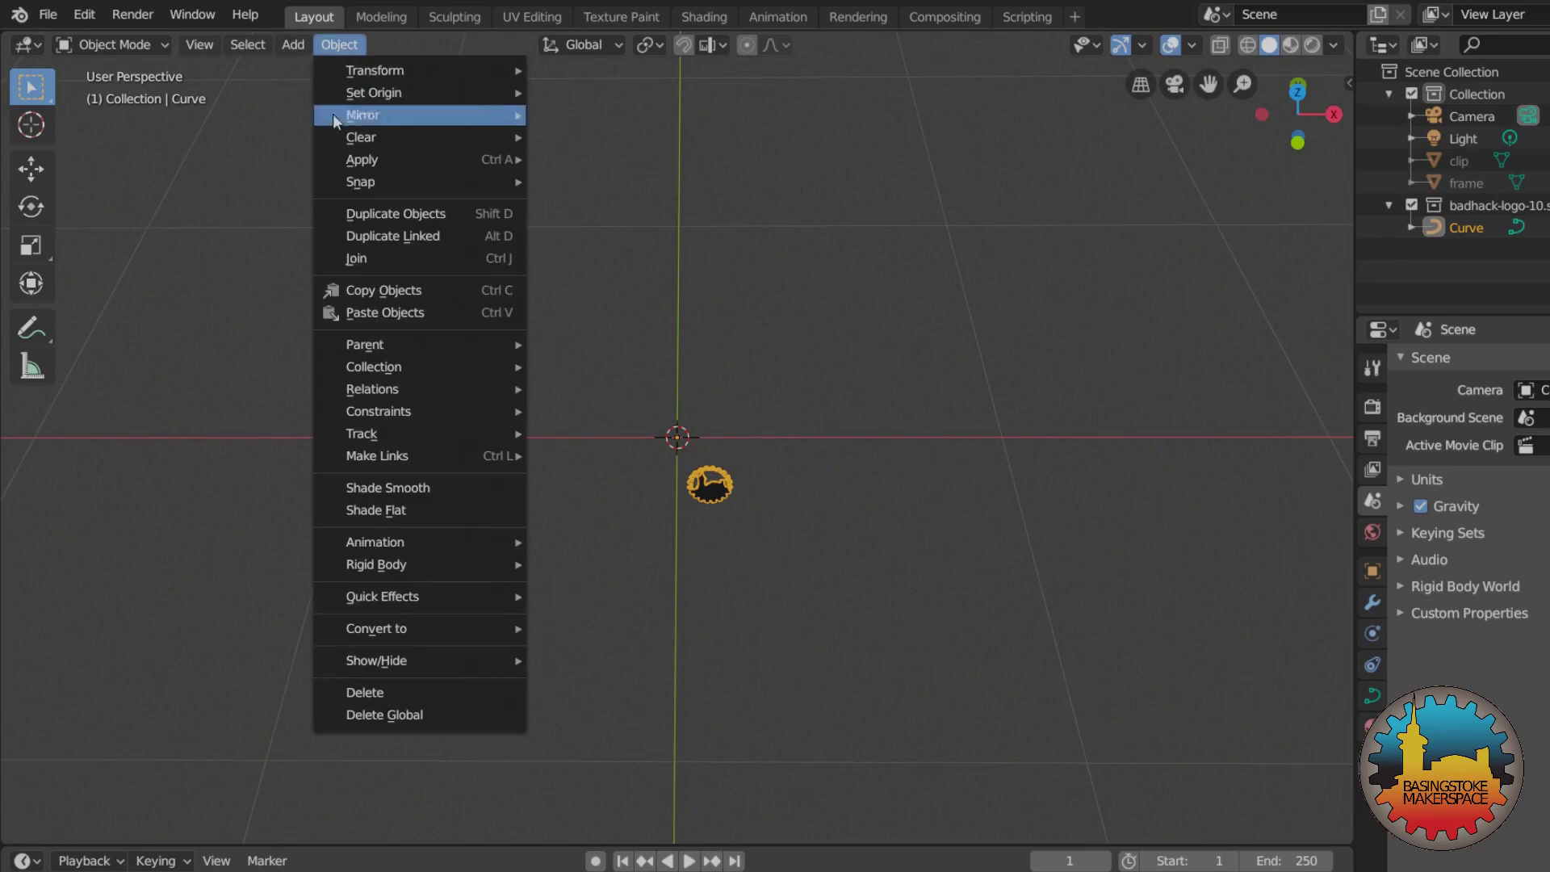
{"action": "mouse_move", "coordinate": [361, 541]}
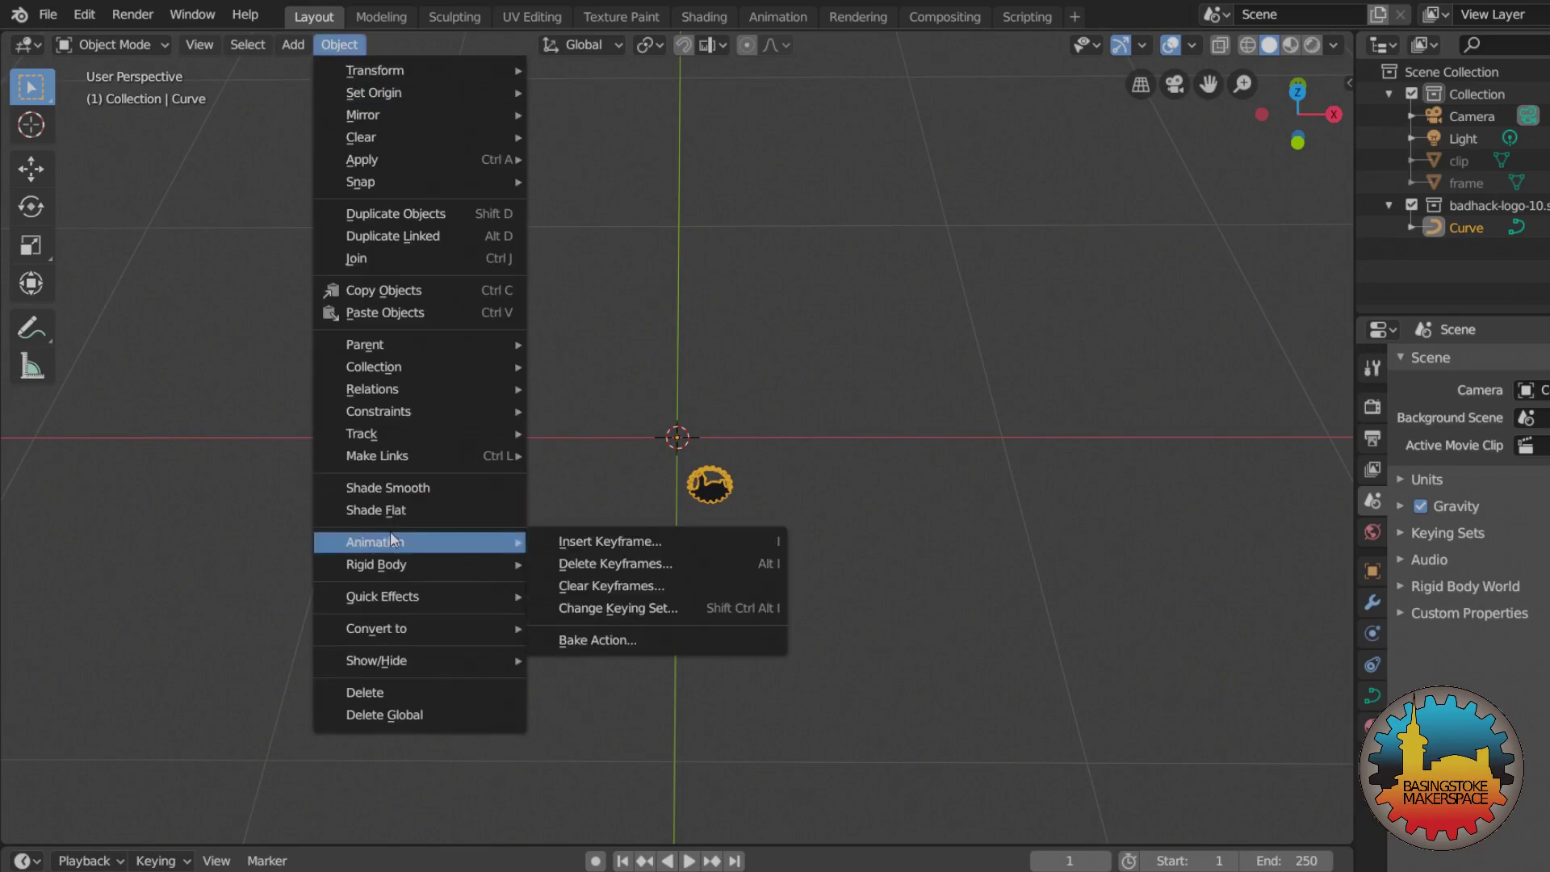
{"action": "mouse_move", "coordinate": [408, 634]}
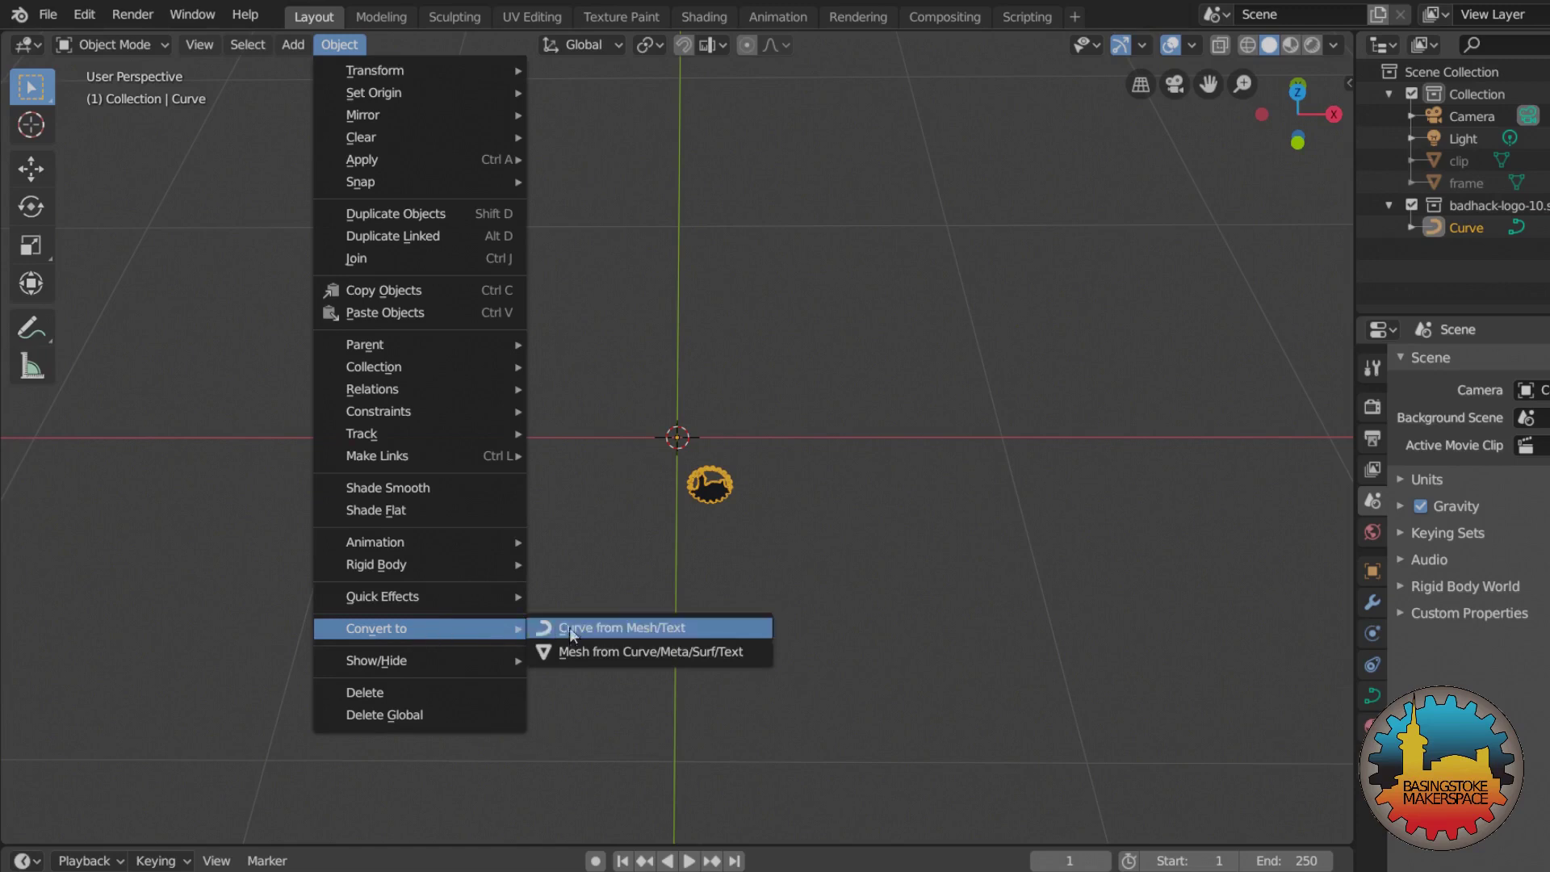
{"action": "left_click", "coordinate": [597, 654]}
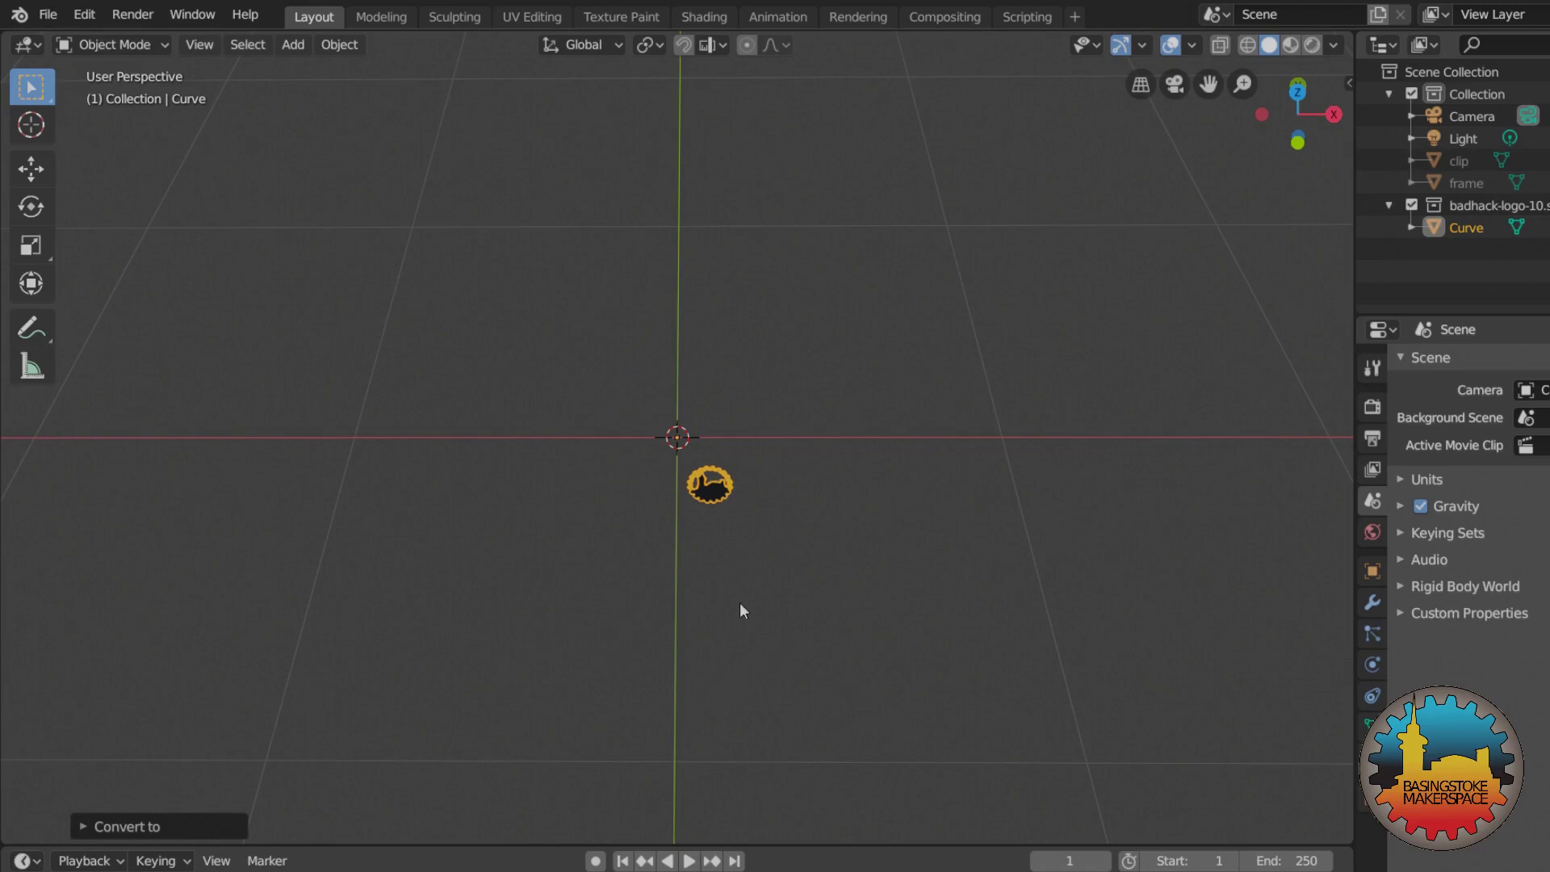
- In Edit Mode, move all of the logo's geometry along X and Y to centre it on the origin, and return to Object Mode
{"action": "key", "text": "Tab"}
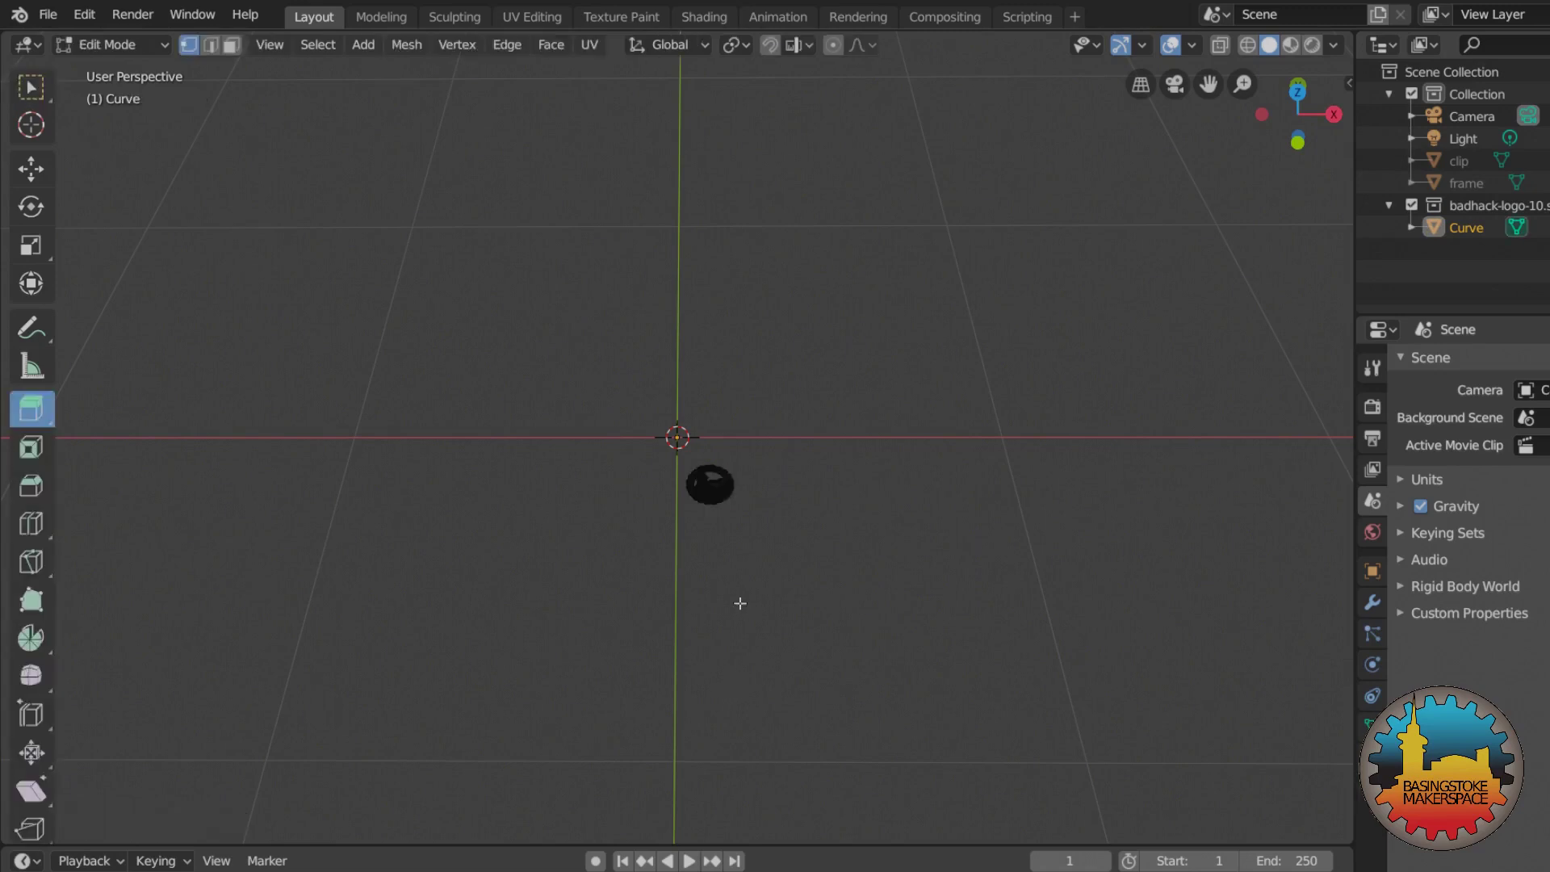
{"action": "key", "text": "a"}
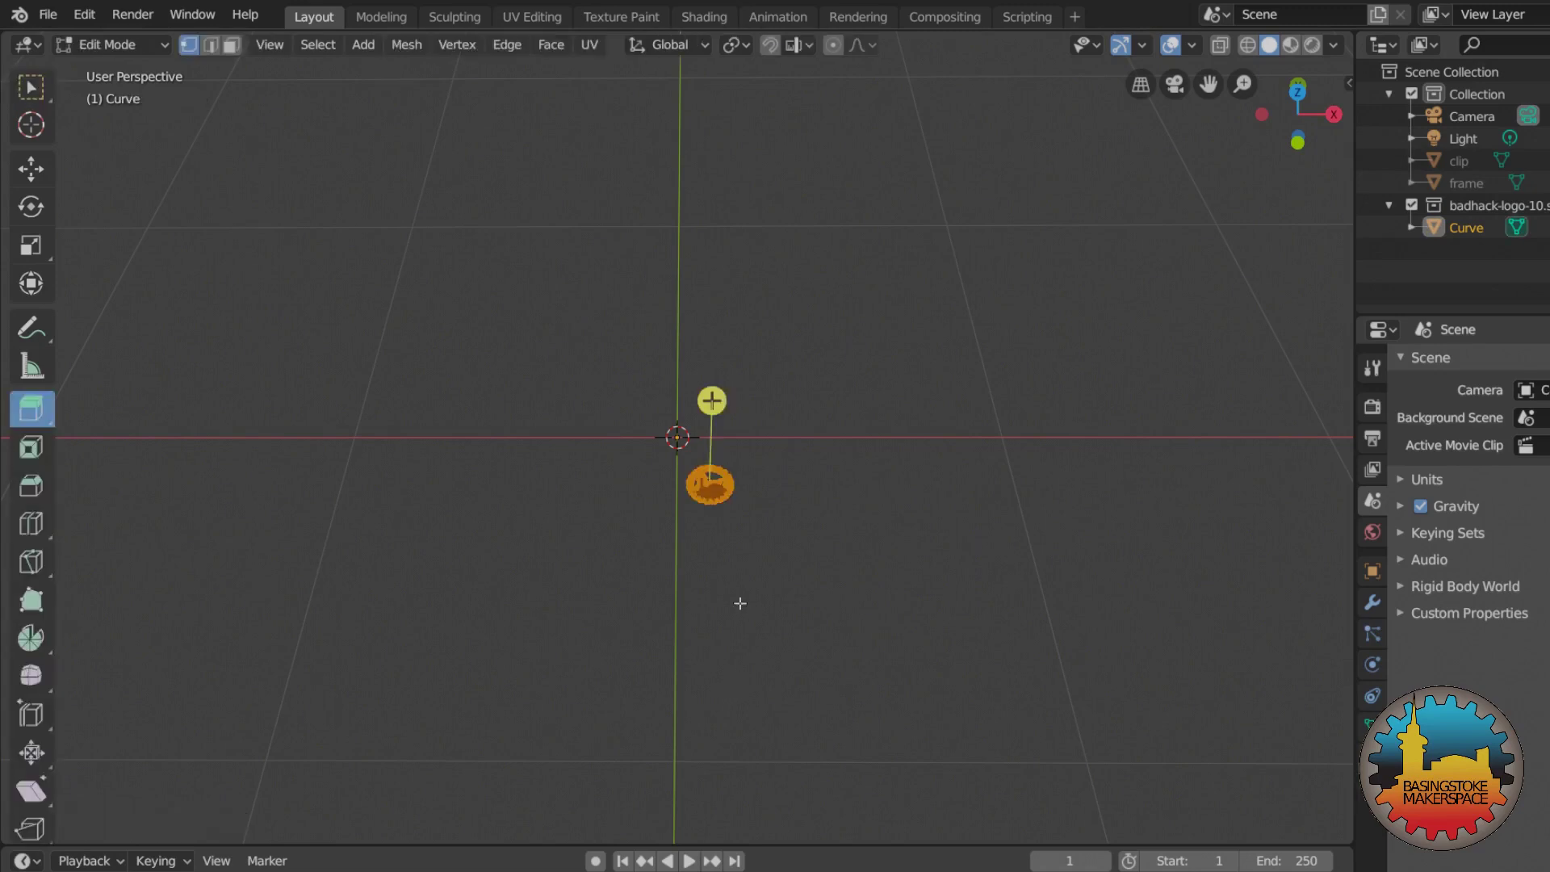
{"action": "left_click", "coordinate": [31, 168]}
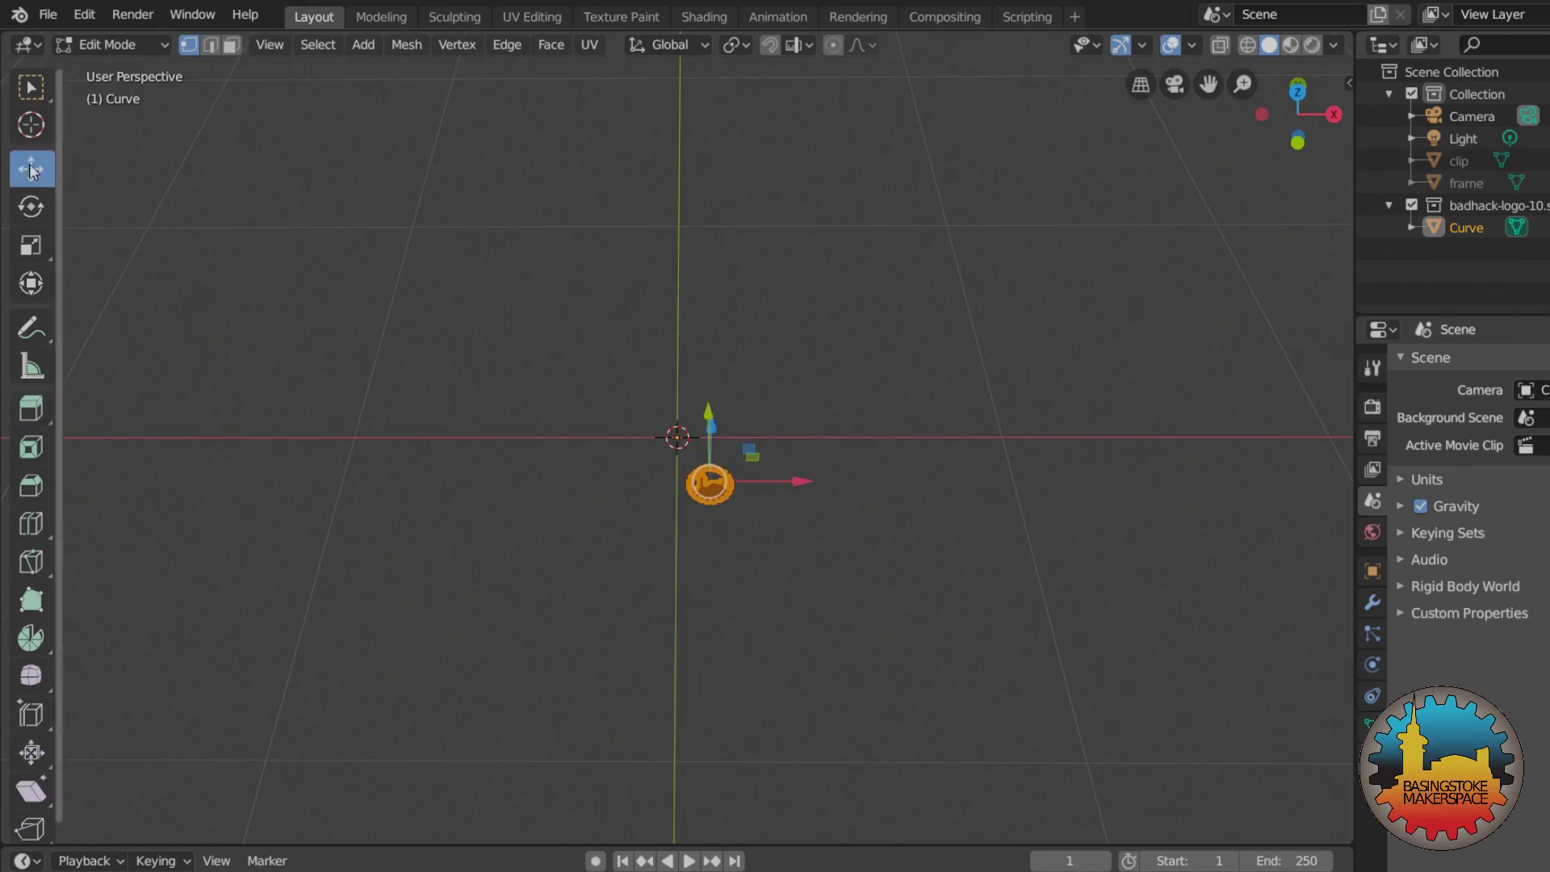
{"action": "left_click_drag", "start_coordinate": [794, 482], "coordinate": [762, 481]}
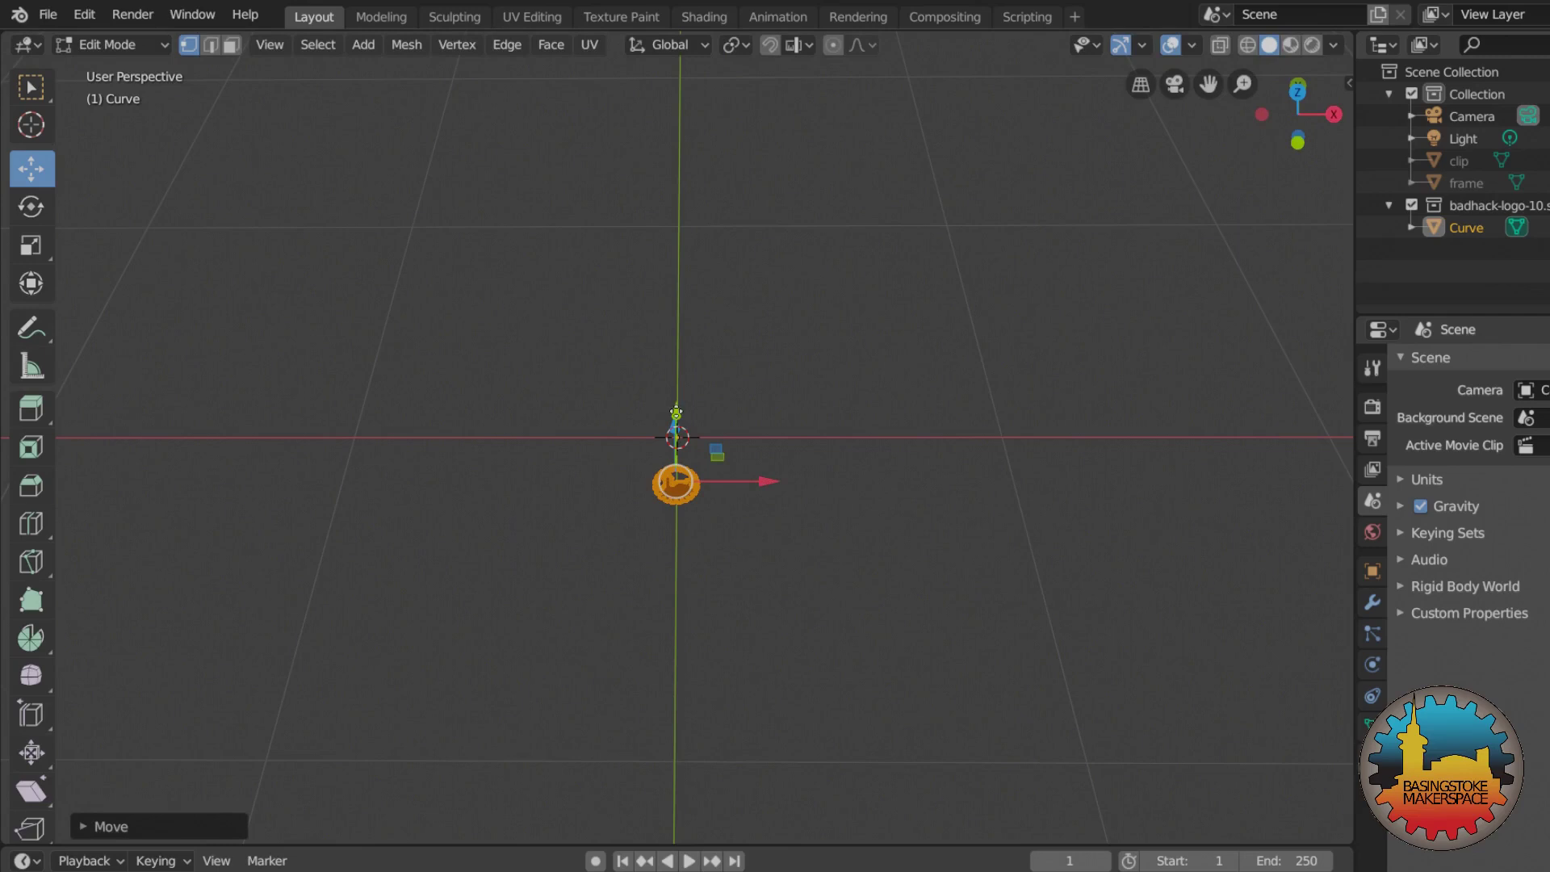
{"action": "left_click_drag", "start_coordinate": [677, 413], "coordinate": [677, 367]}
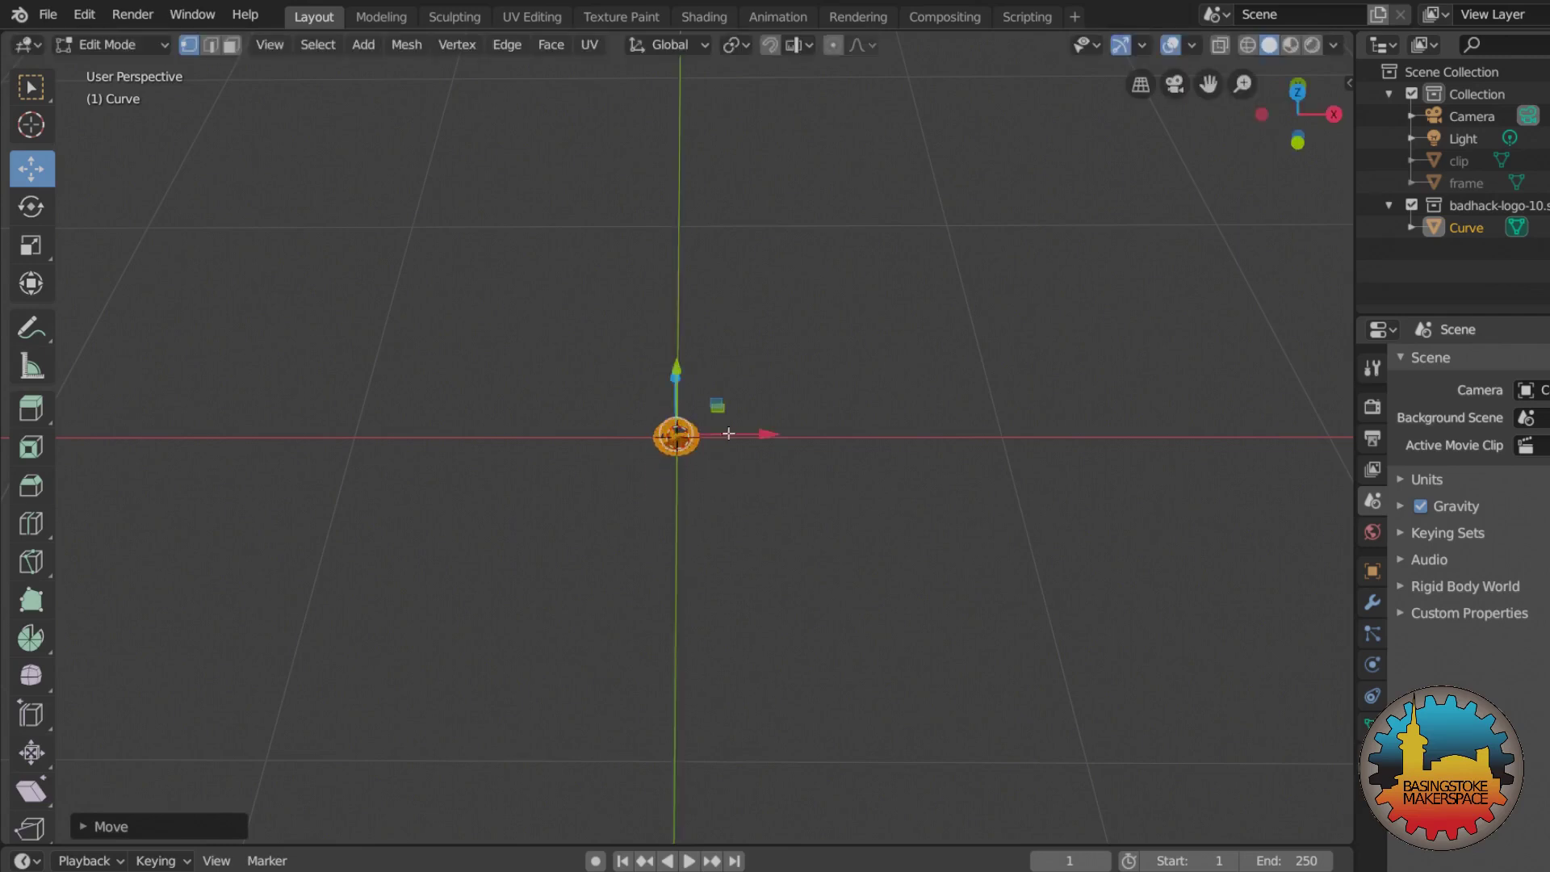
{"action": "middle_click_drag", "start_coordinate": [758, 561], "coordinate": [754, 627]}
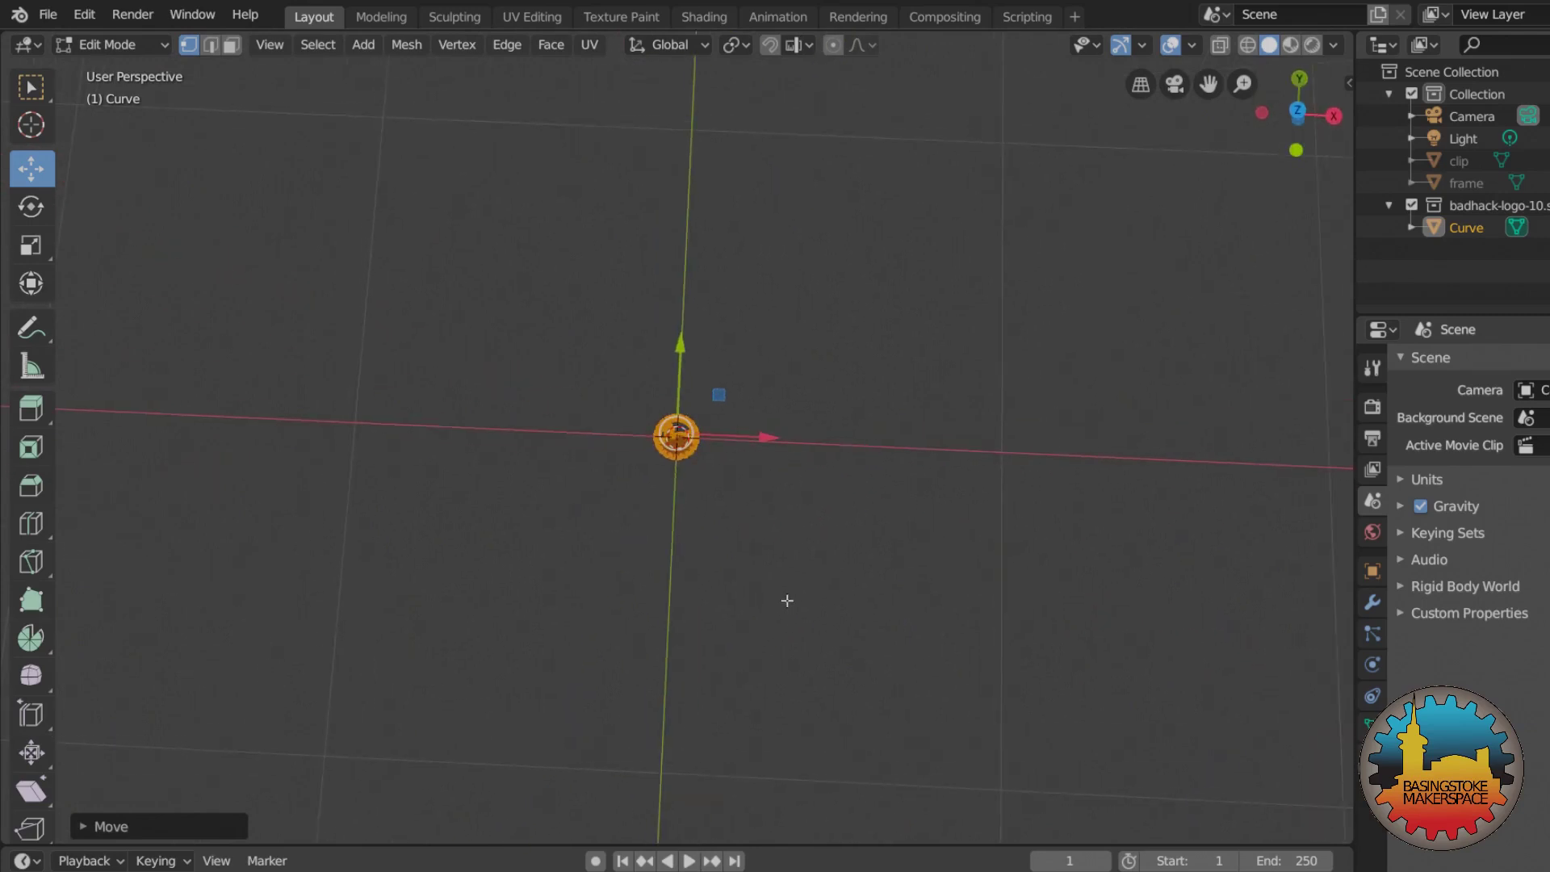
{"action": "key", "text": "Tab"}
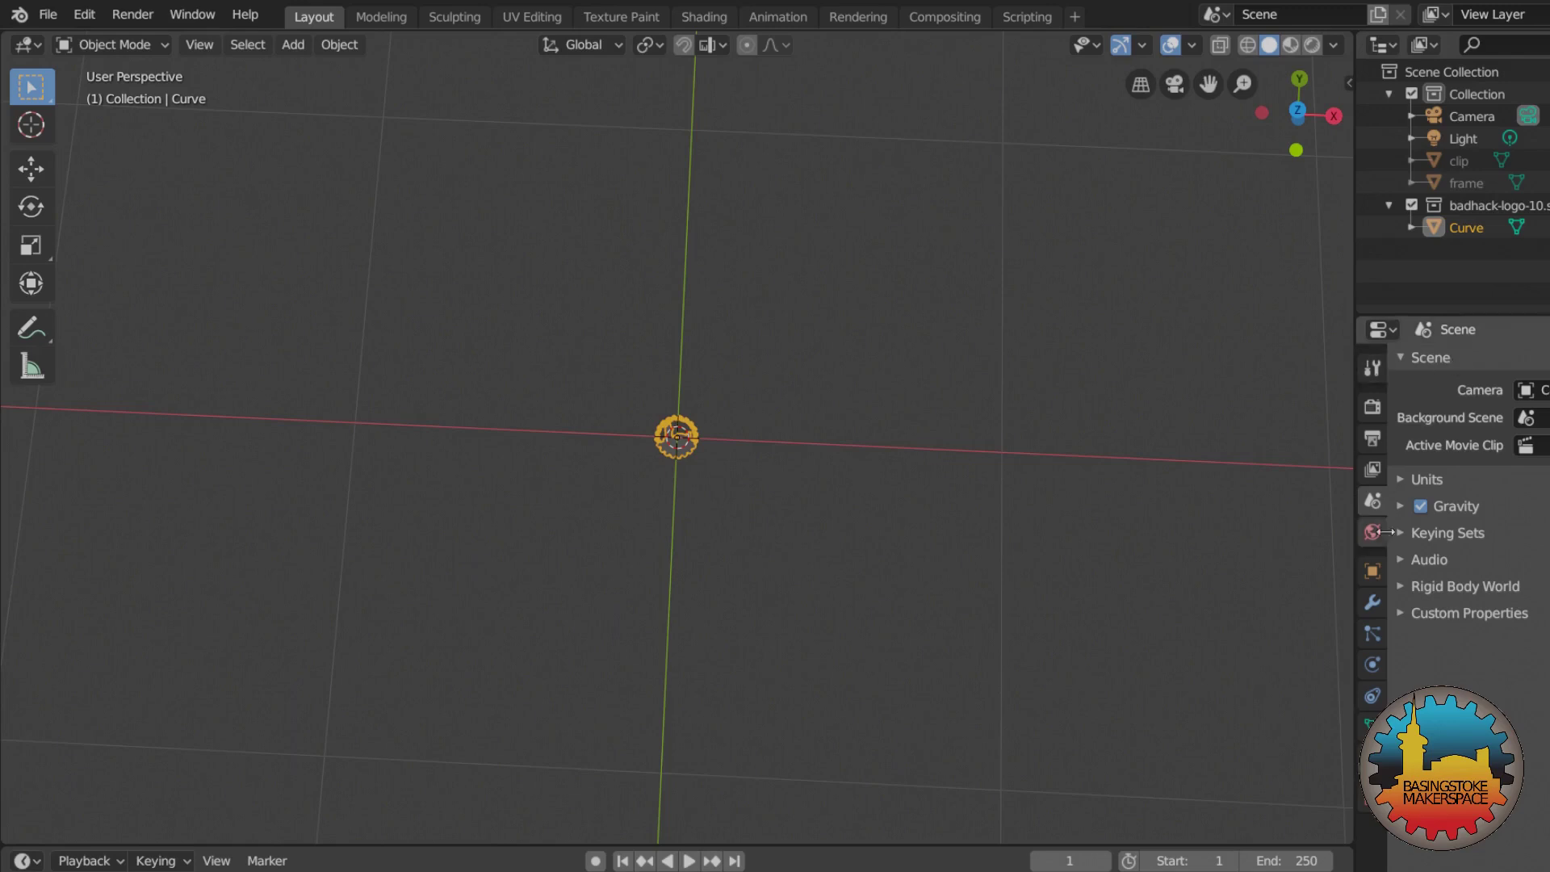
- Rename the converted Curve object to logo in its object properties
{"action": "left_click", "coordinate": [1372, 572]}
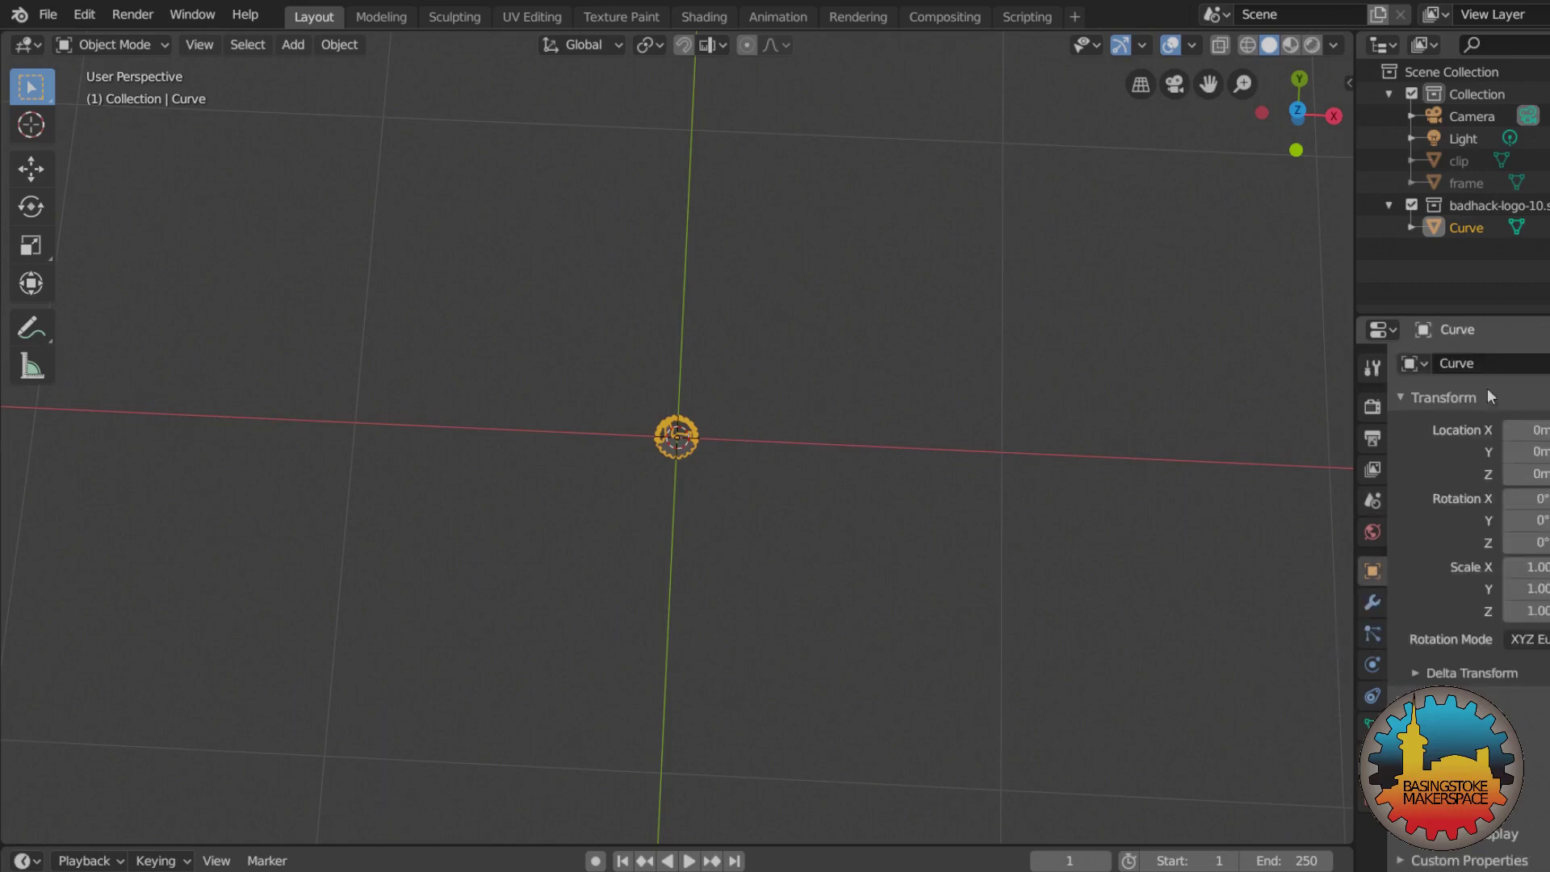
{"action": "left_click", "coordinate": [1484, 365]}
{"action": "left_click_drag", "start_coordinate": [1513, 369], "coordinate": [1393, 368]}
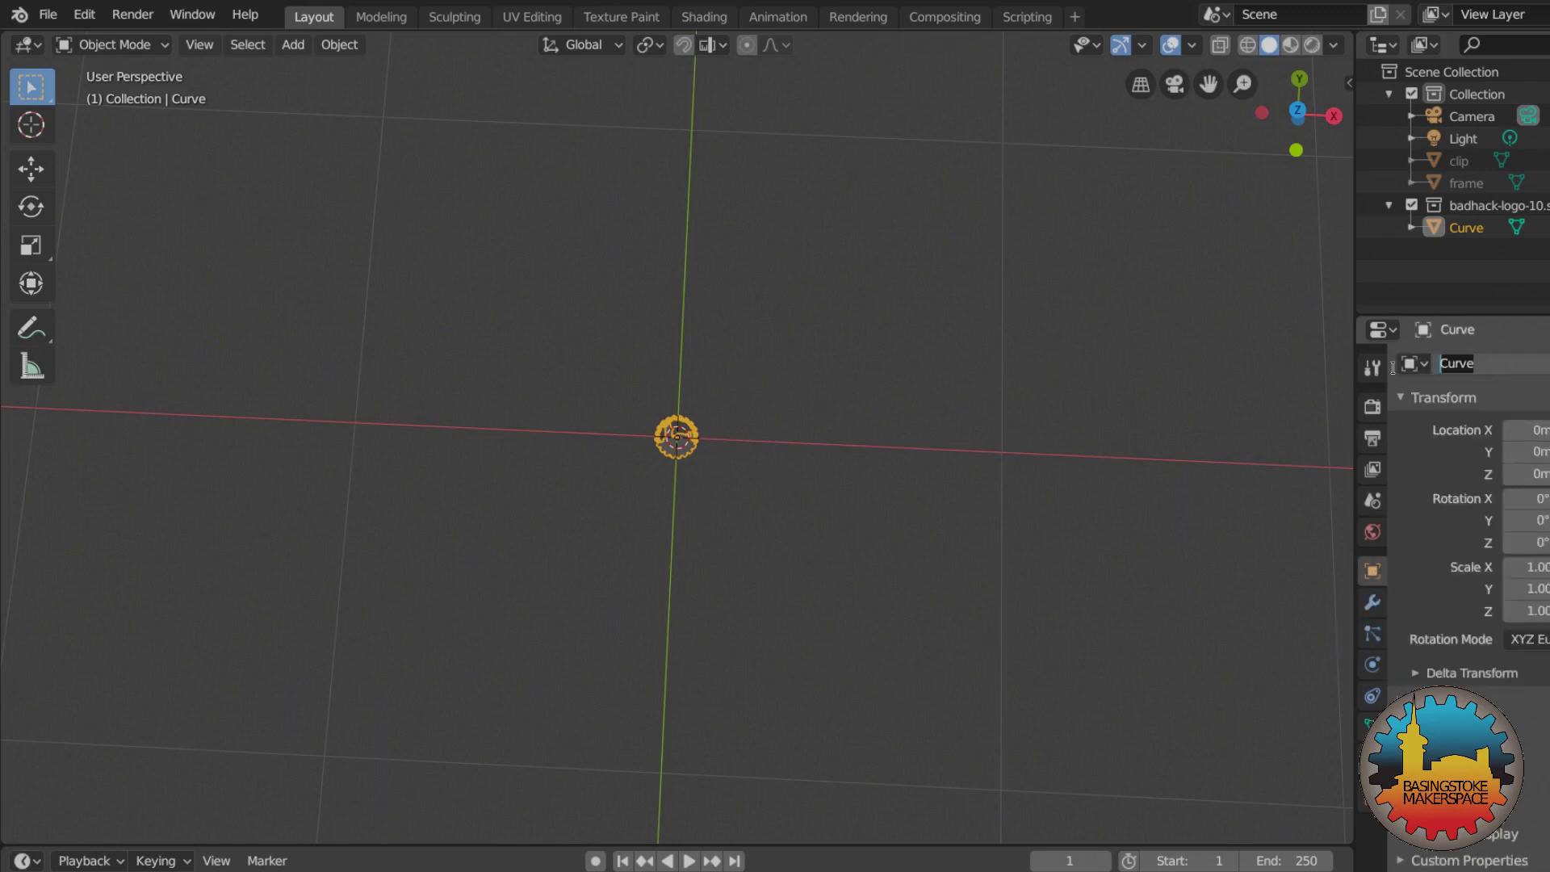
{"action": "type", "text": "logo"}
{"action": "key", "text": "Return"}
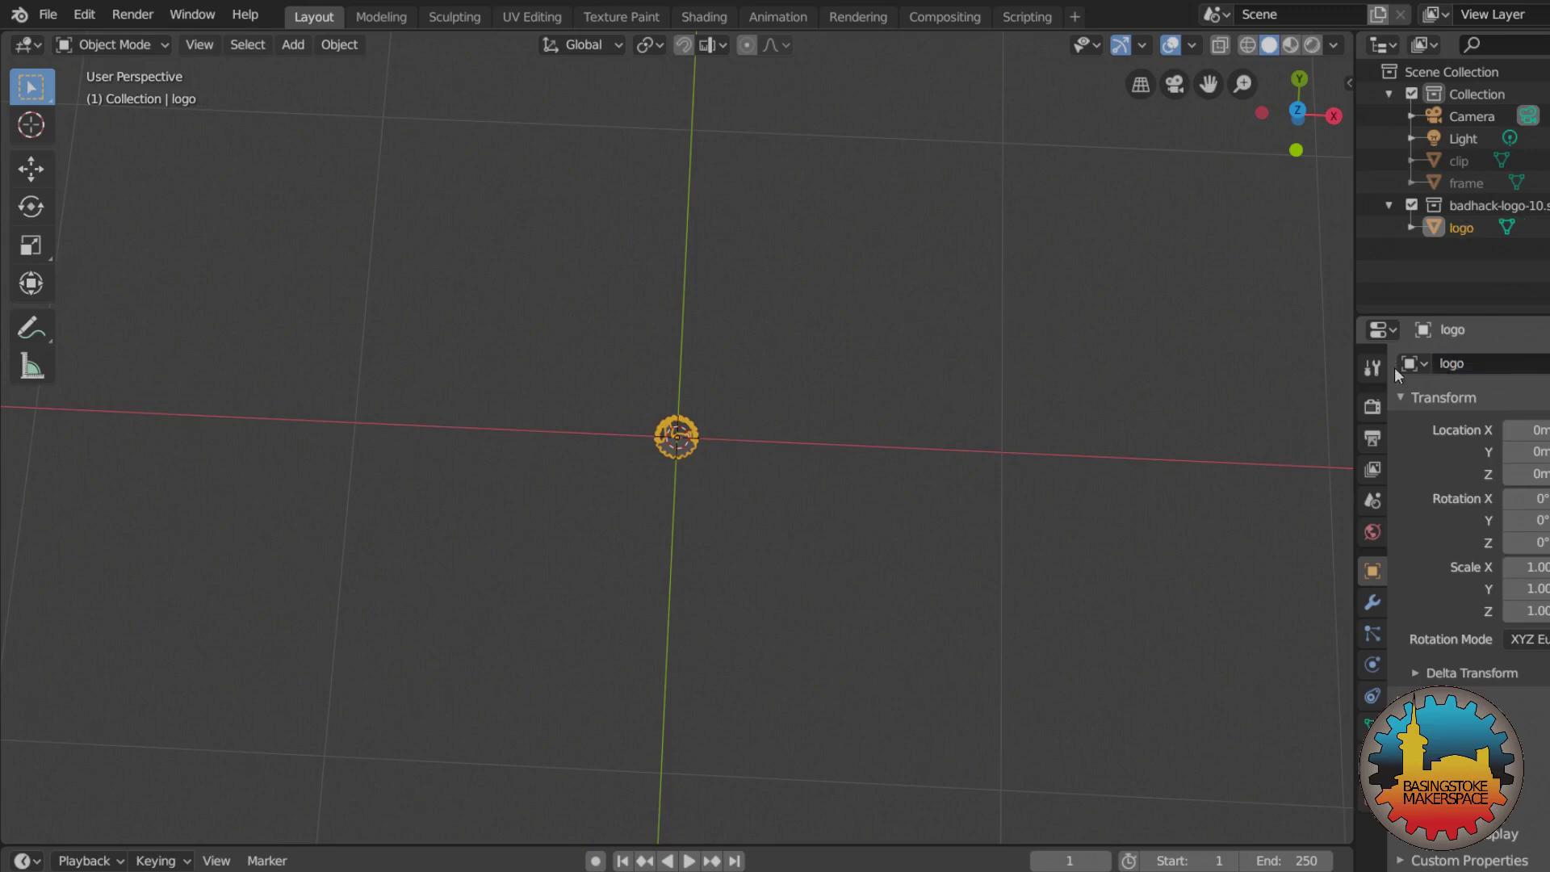
- Set the logo's X and Y scale to 10
{"action": "left_click", "coordinate": [1539, 568]}
{"action": "type", "text": "10"}
{"action": "key", "text": "Return"}
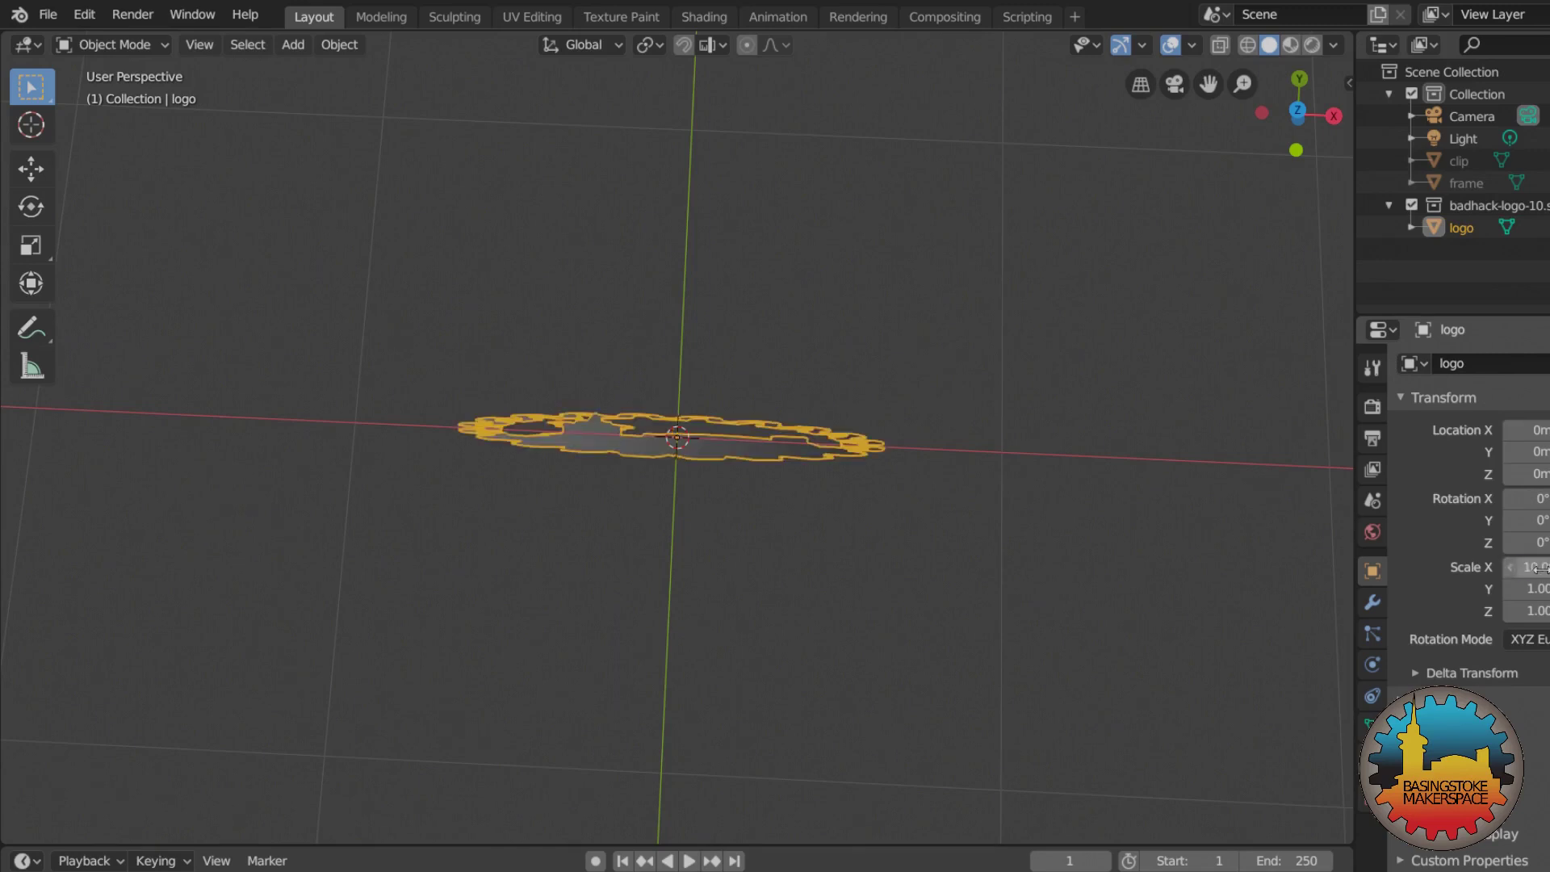
{"action": "left_click", "coordinate": [1531, 588]}
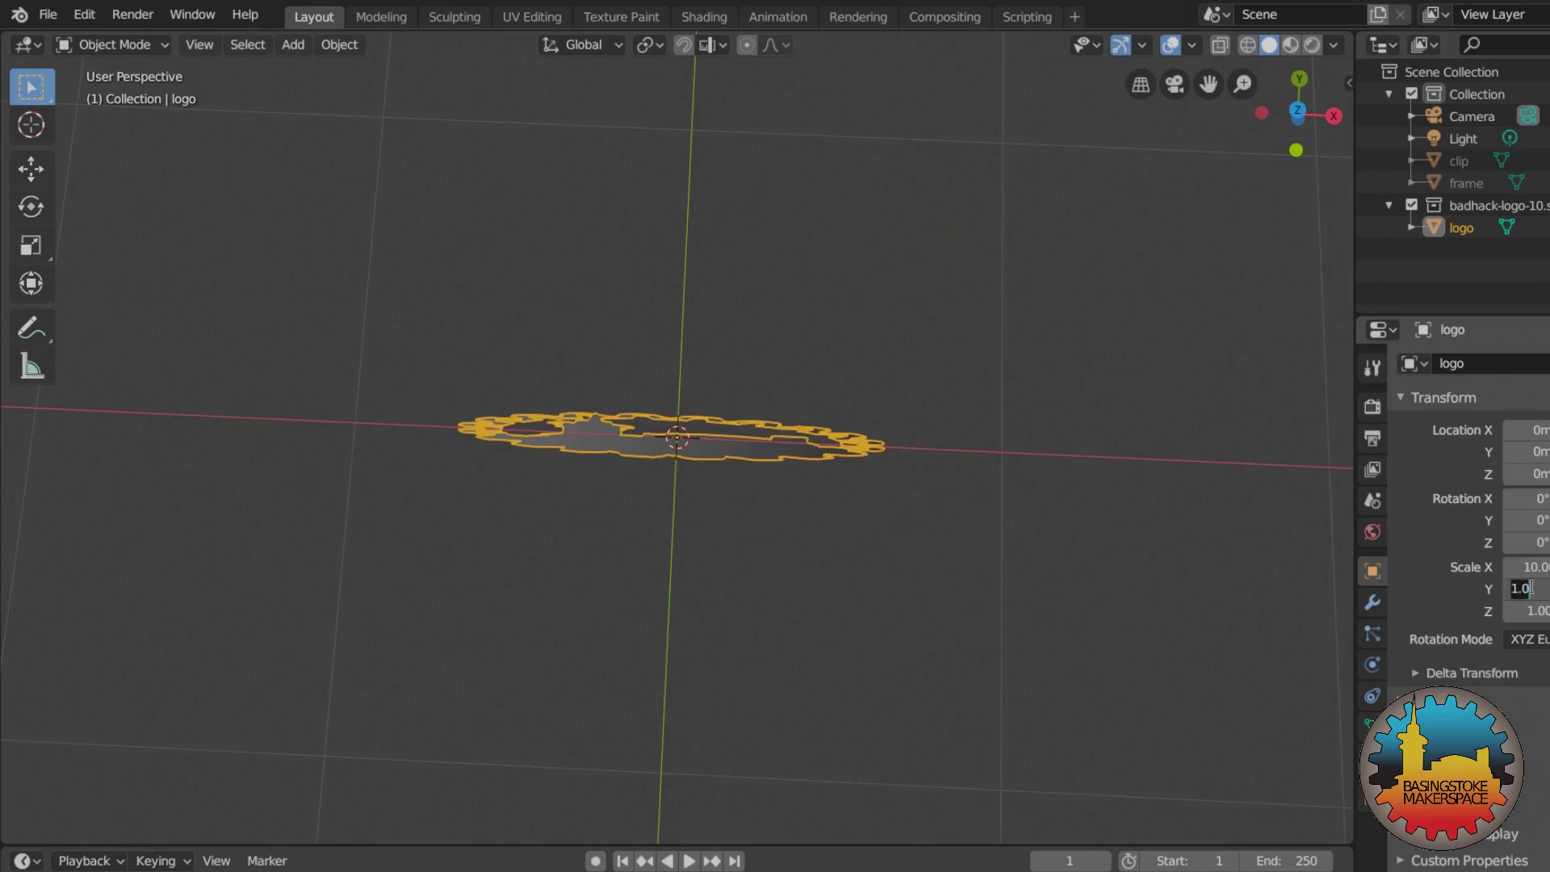
{"action": "type", "text": "10"}
{"action": "key", "text": "Return"}
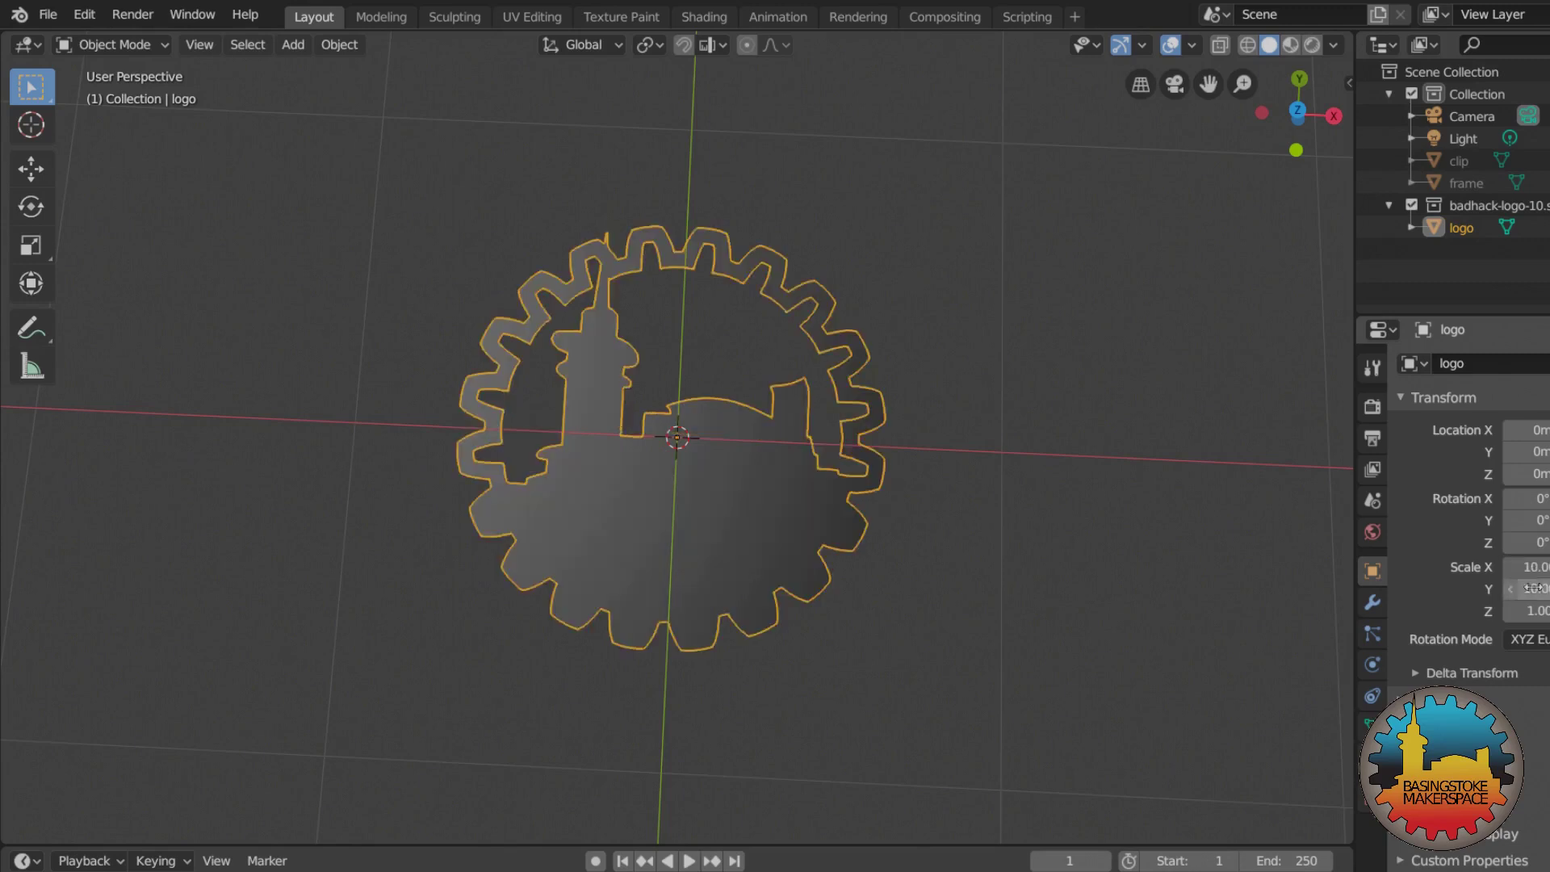
- Unhide the frame to compare the logo's size with its base opening, and hide the frame again
{"action": "middle_click_drag", "start_coordinate": [845, 652], "coordinate": [842, 433]}
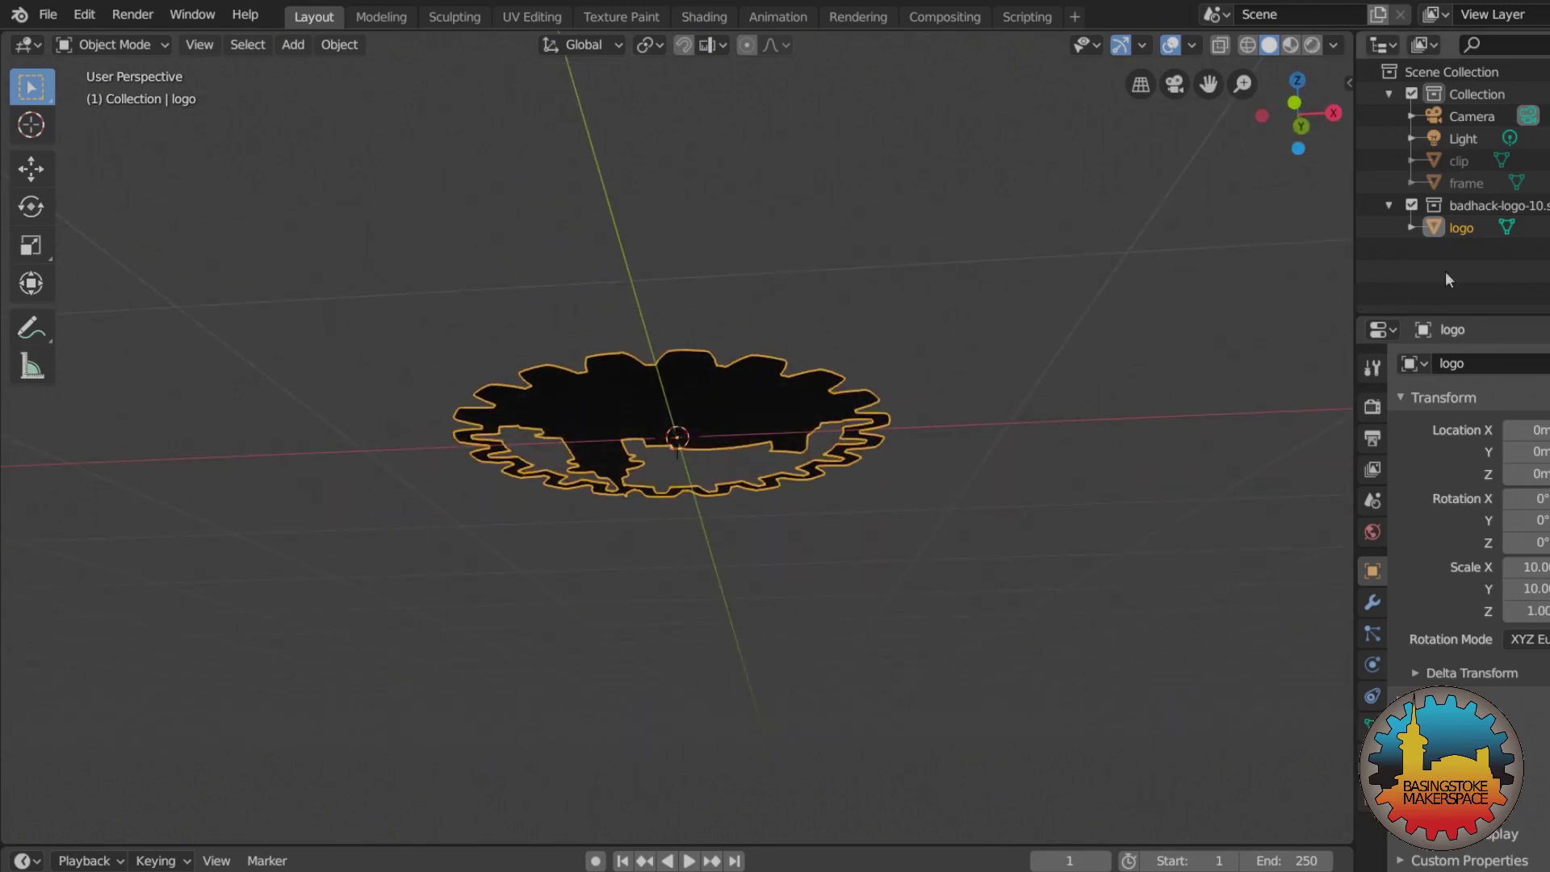
{"action": "key", "text": "h"}
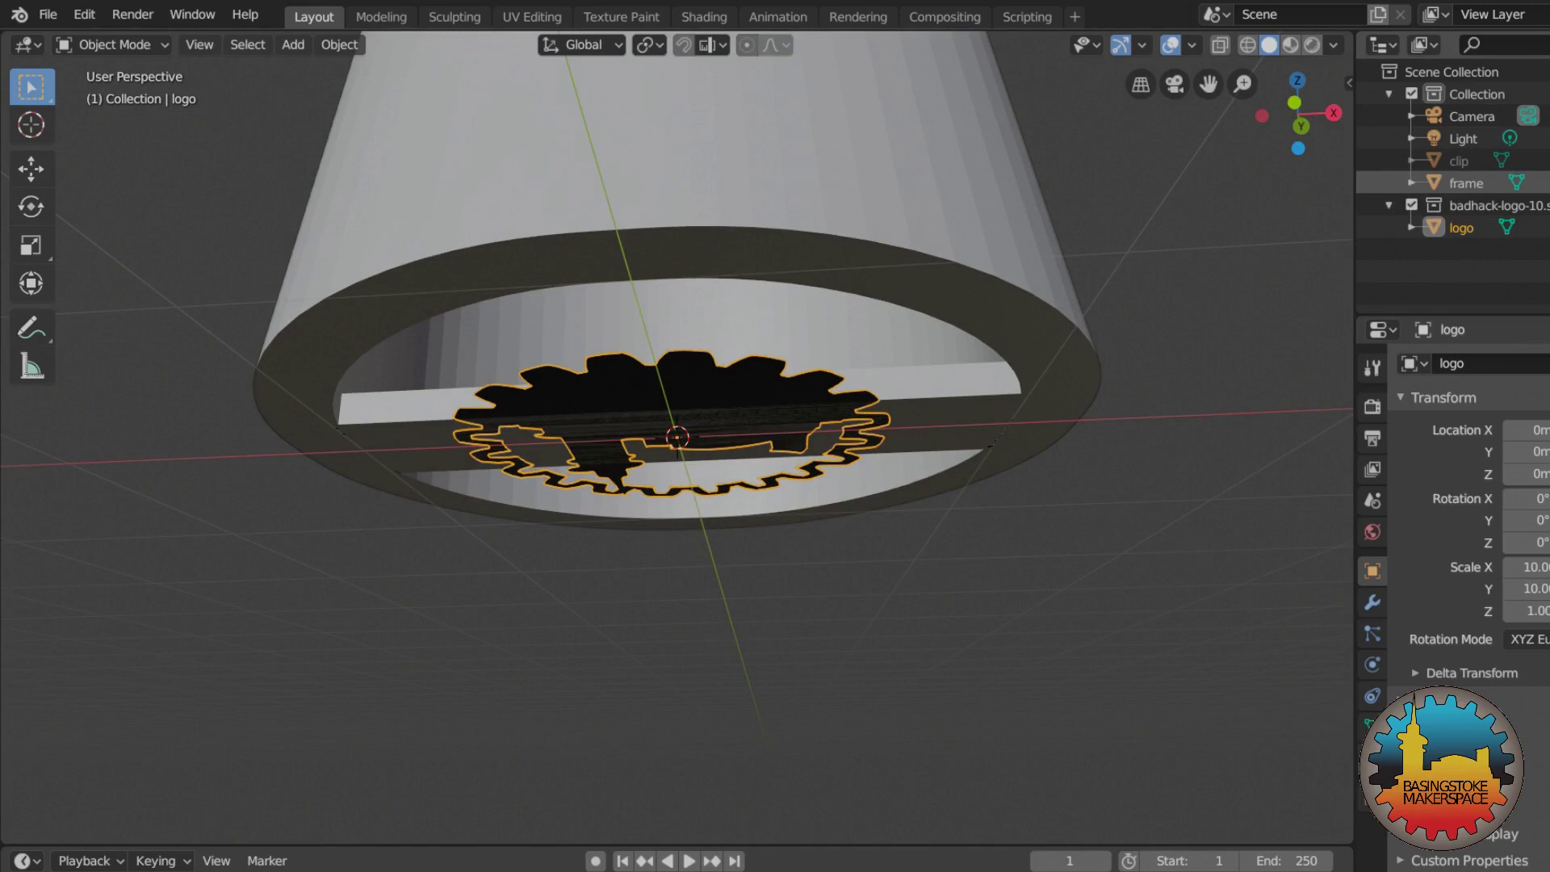
{"action": "key", "text": "h"}
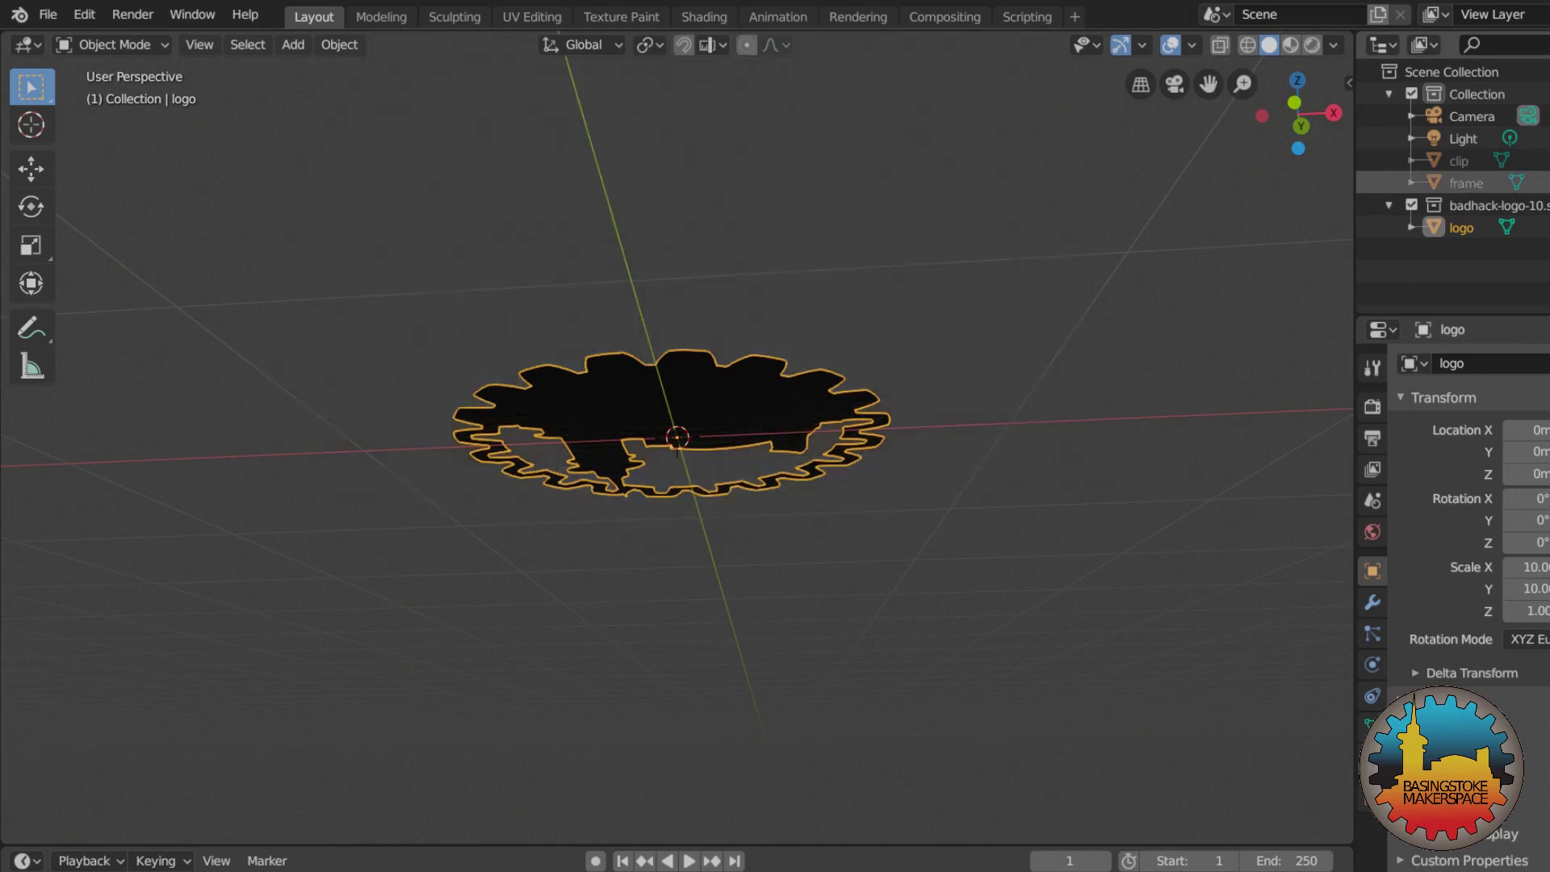
- Set the logo's X scale to -12 to mirror it and its Y scale to 12
{"action": "left_click", "coordinate": [1530, 567]}
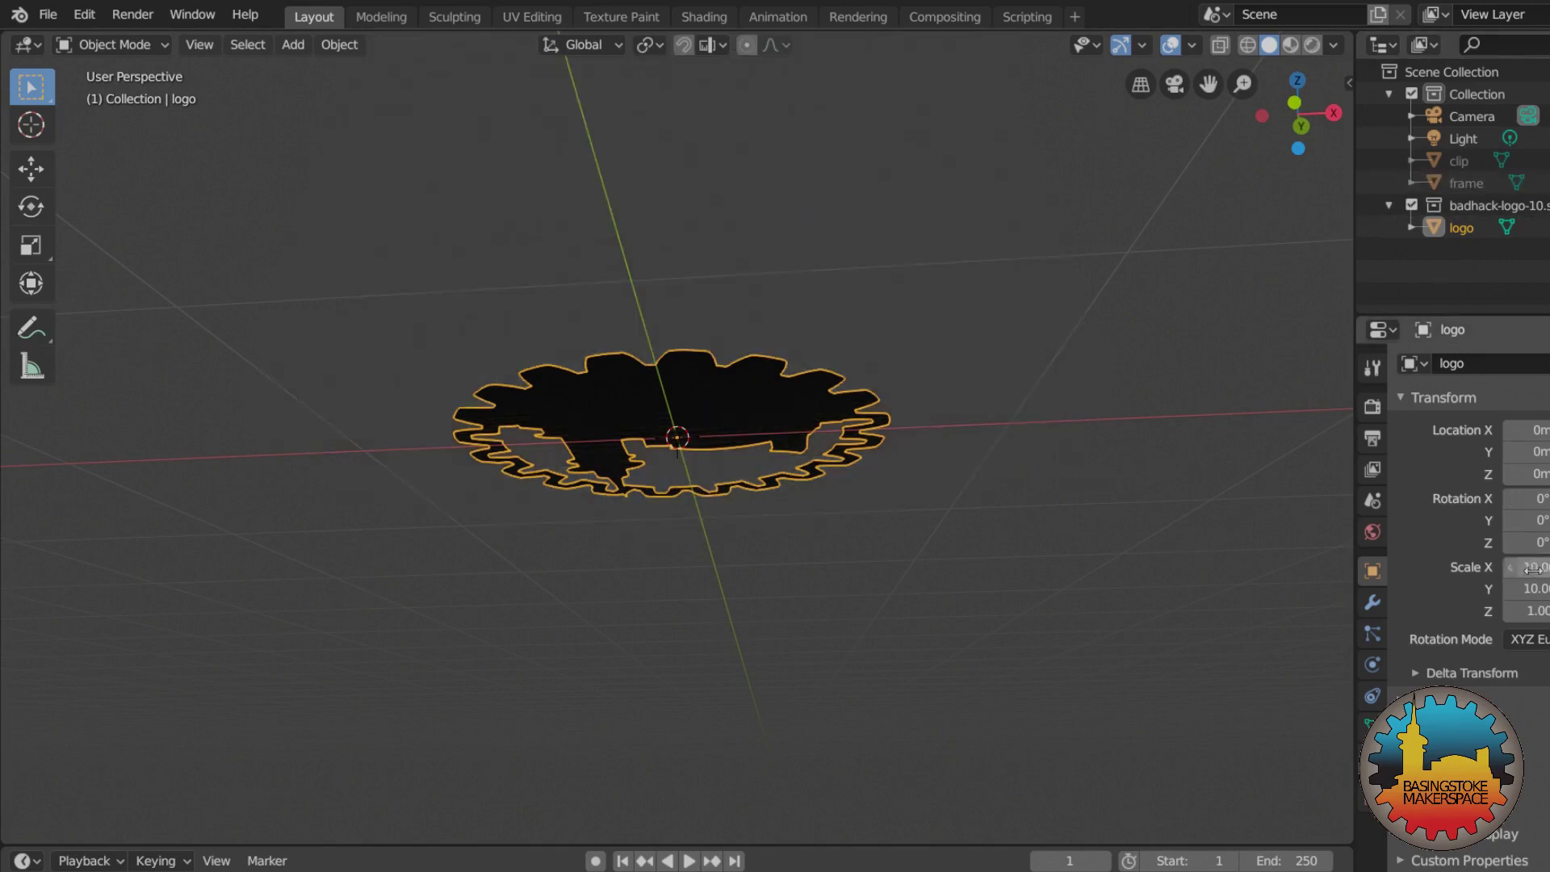
{"action": "type", "text": "-12"}
{"action": "key", "text": "Return"}
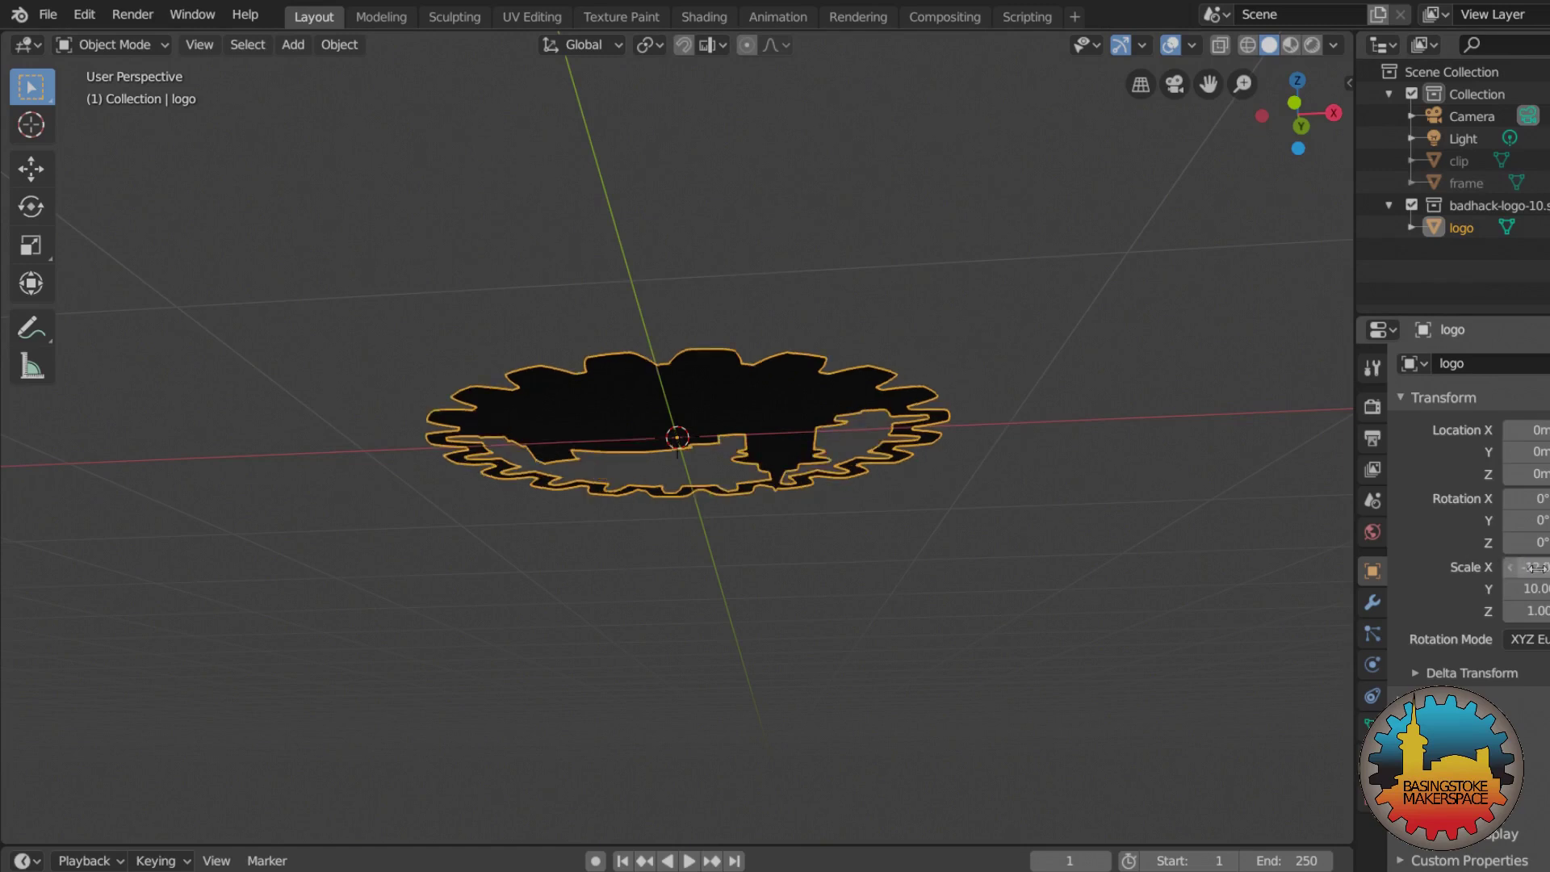
{"action": "left_click", "coordinate": [1532, 589]}
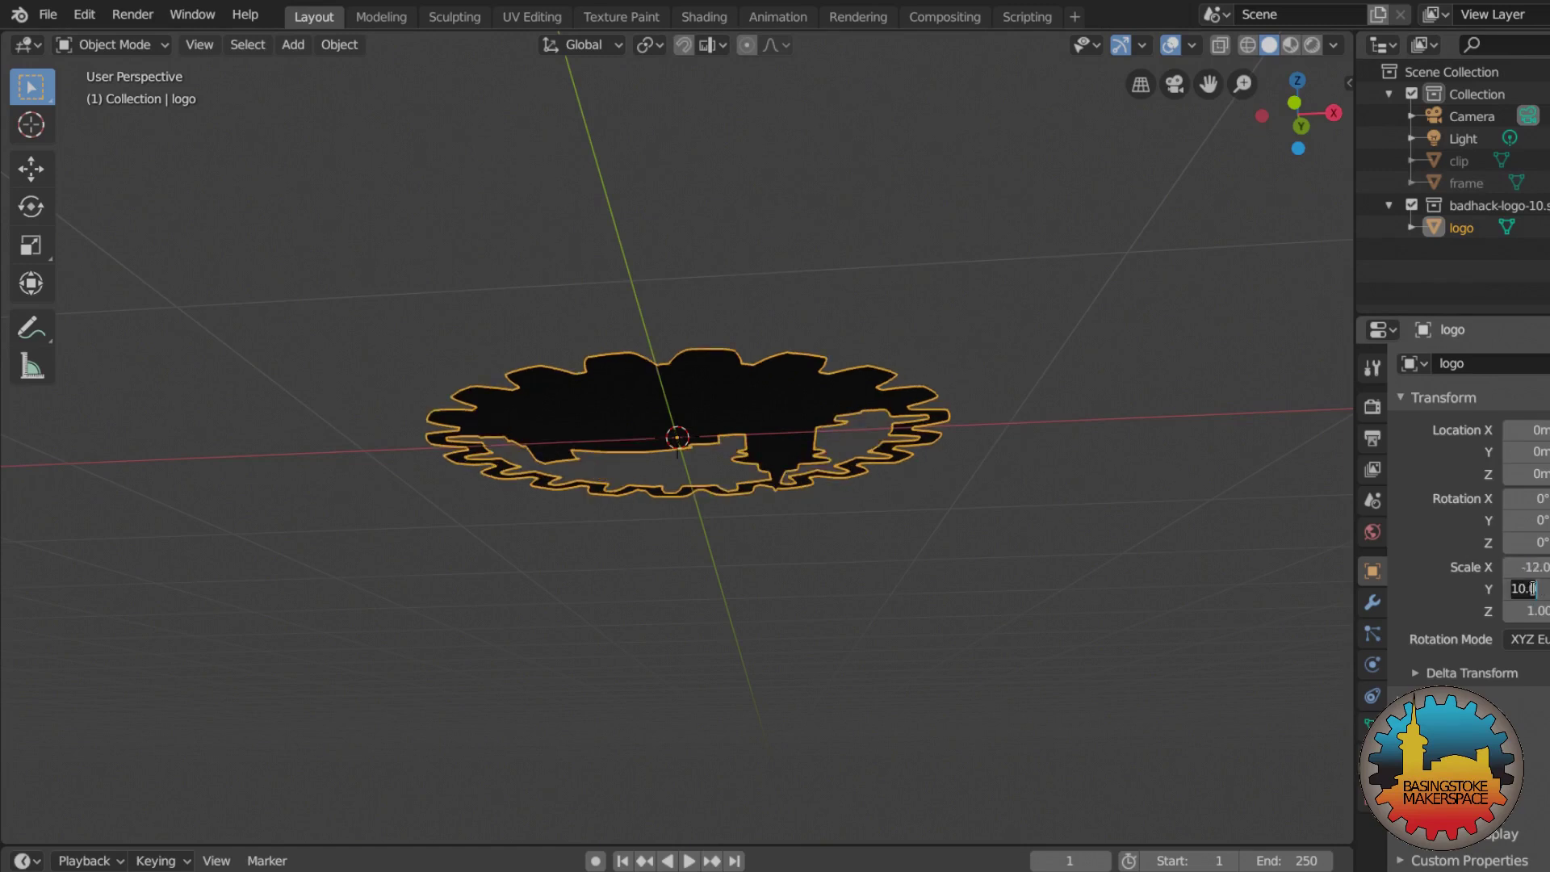
{"action": "type", "text": "12"}
{"action": "key", "text": "Return"}
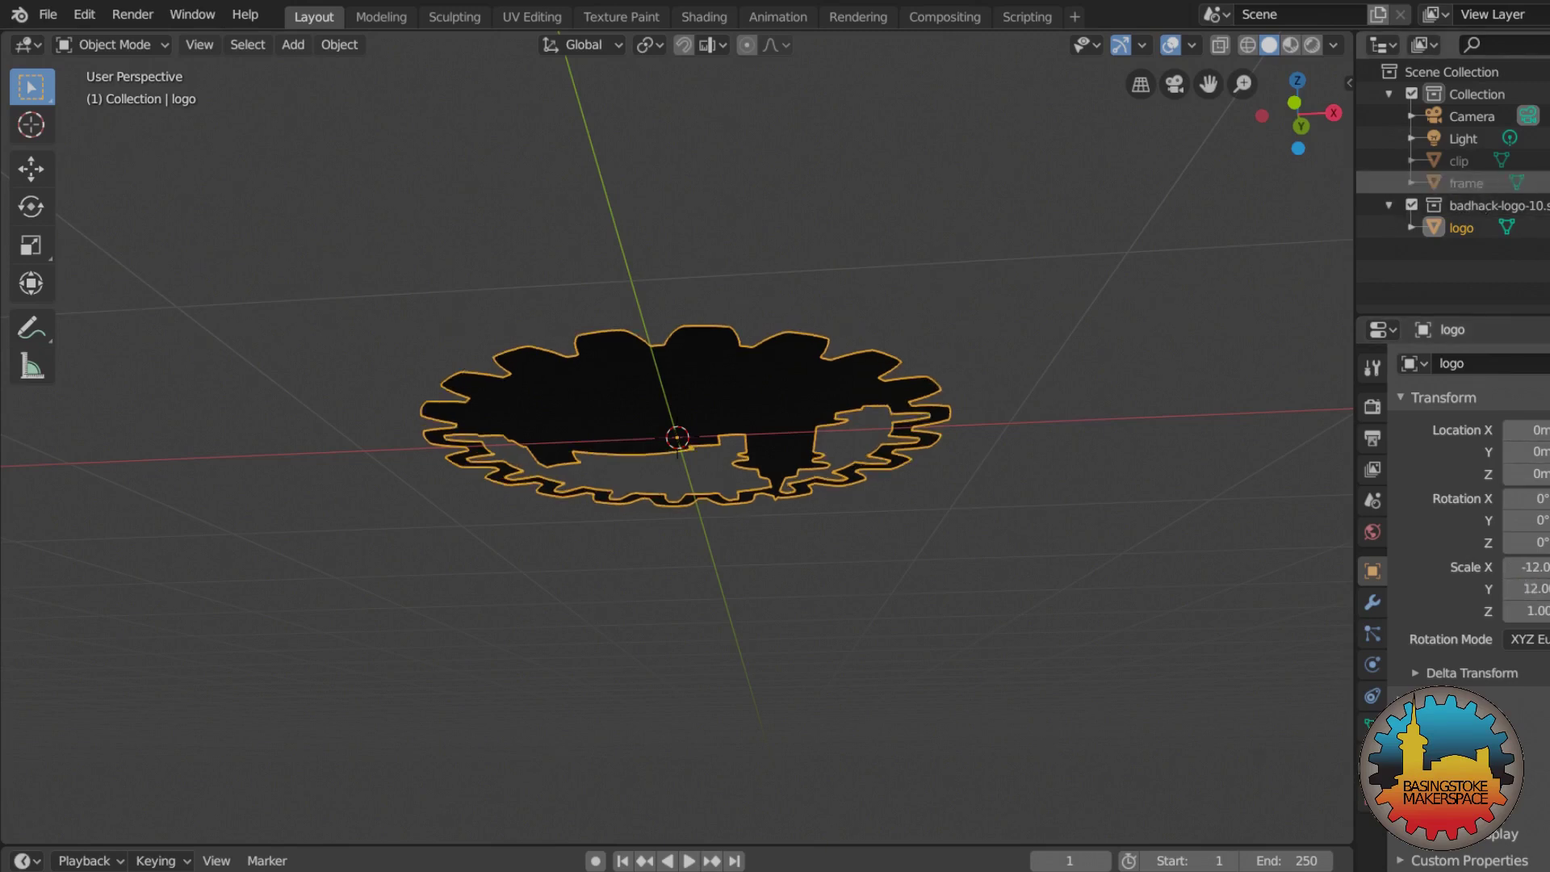
- Unhide the frame to check the mirrored logo's fit against its base from below, and hide the frame again
{"action": "left_click", "coordinate": [1544, 182]}
{"action": "middle_click_drag", "start_coordinate": [792, 569], "coordinate": [770, 497]}
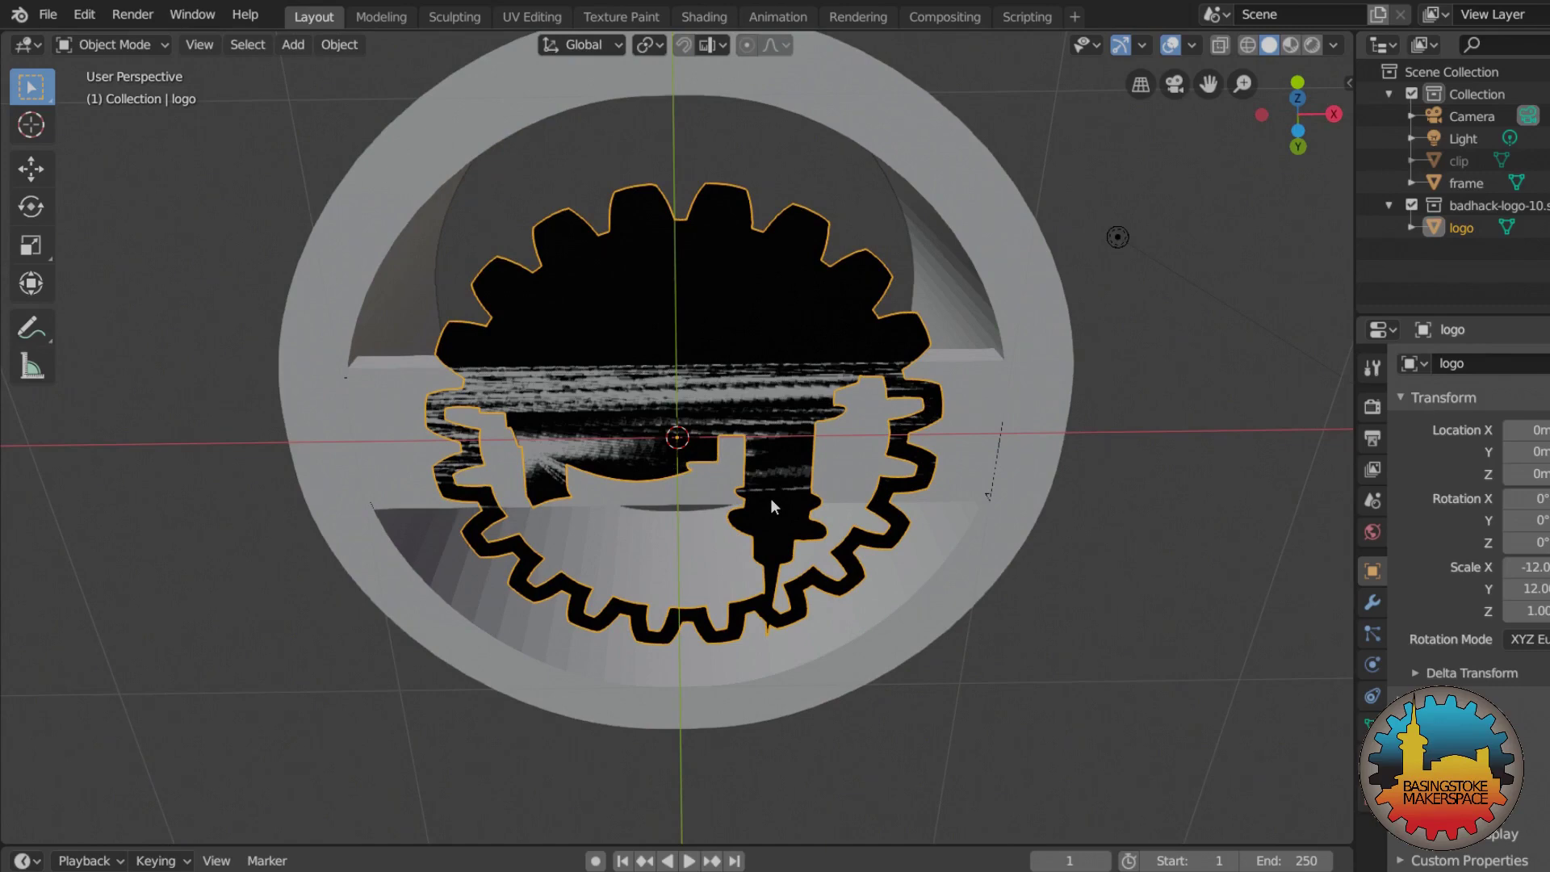
{"action": "middle_click_drag", "start_coordinate": [771, 502], "coordinate": [770, 525]}
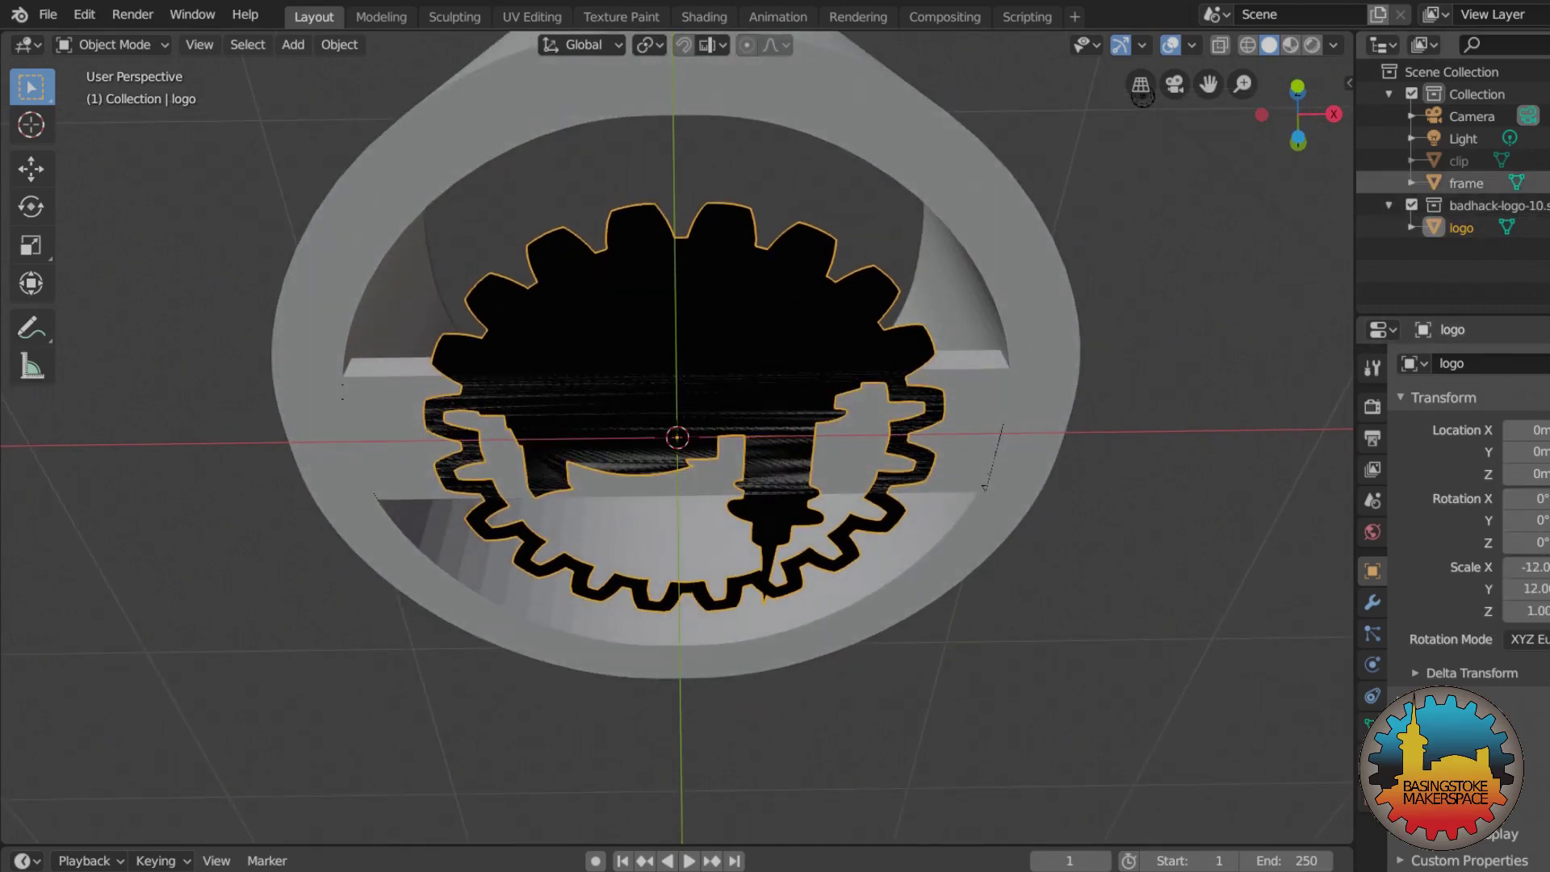
{"action": "left_click", "coordinate": [1541, 184]}
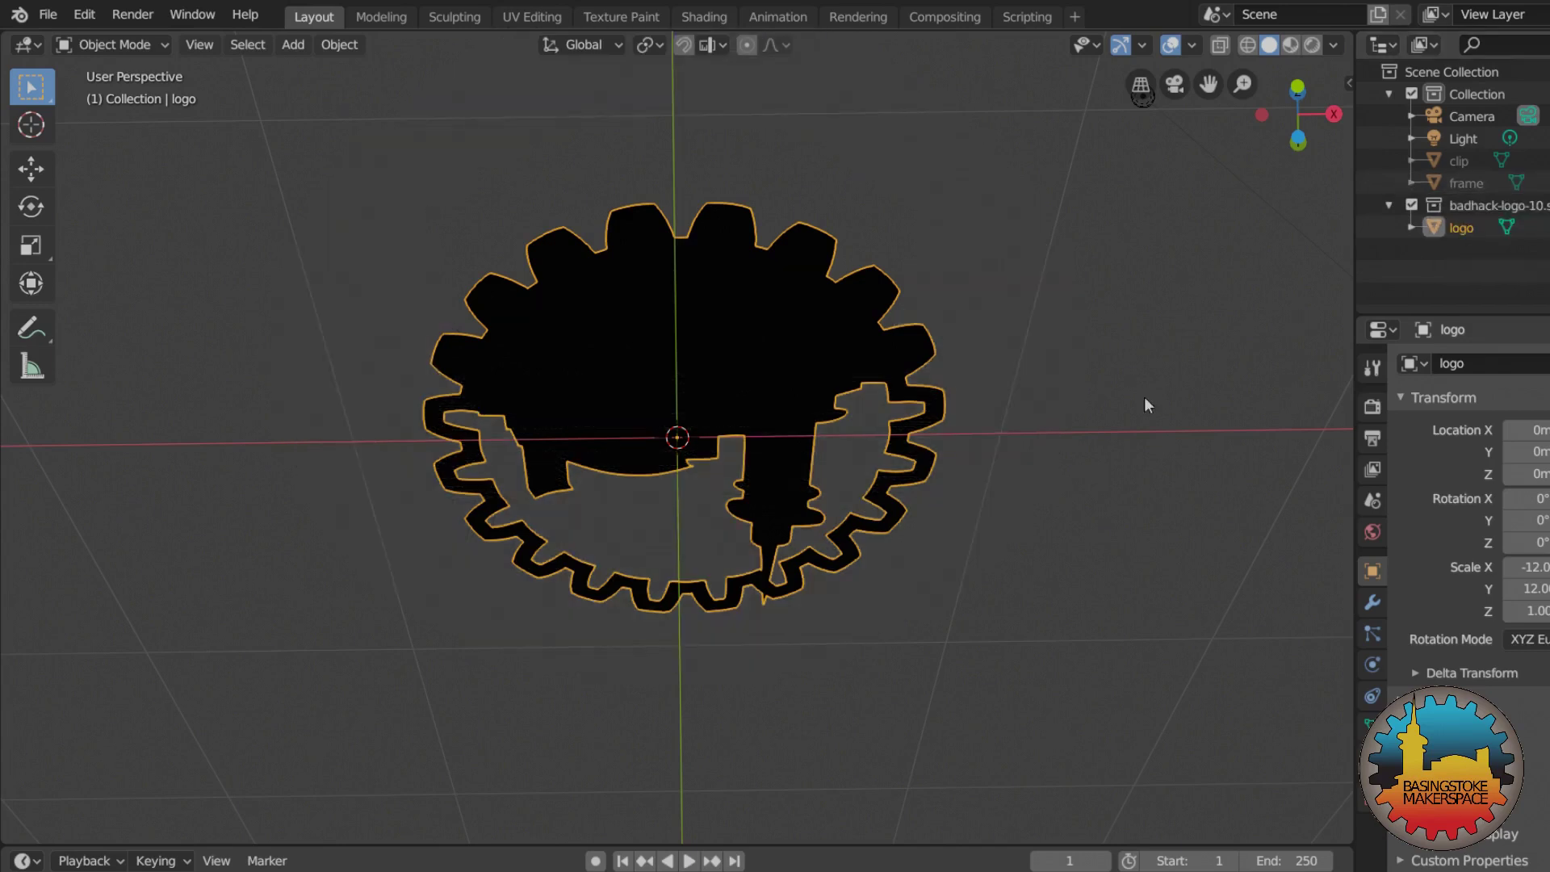
- In Edit Mode, extrude the logo's whole flat mesh upward into a tall solid, and return to Object Mode
{"action": "middle_click_drag", "start_coordinate": [874, 425], "coordinate": [836, 623]}
{"action": "key", "text": "Tab"}
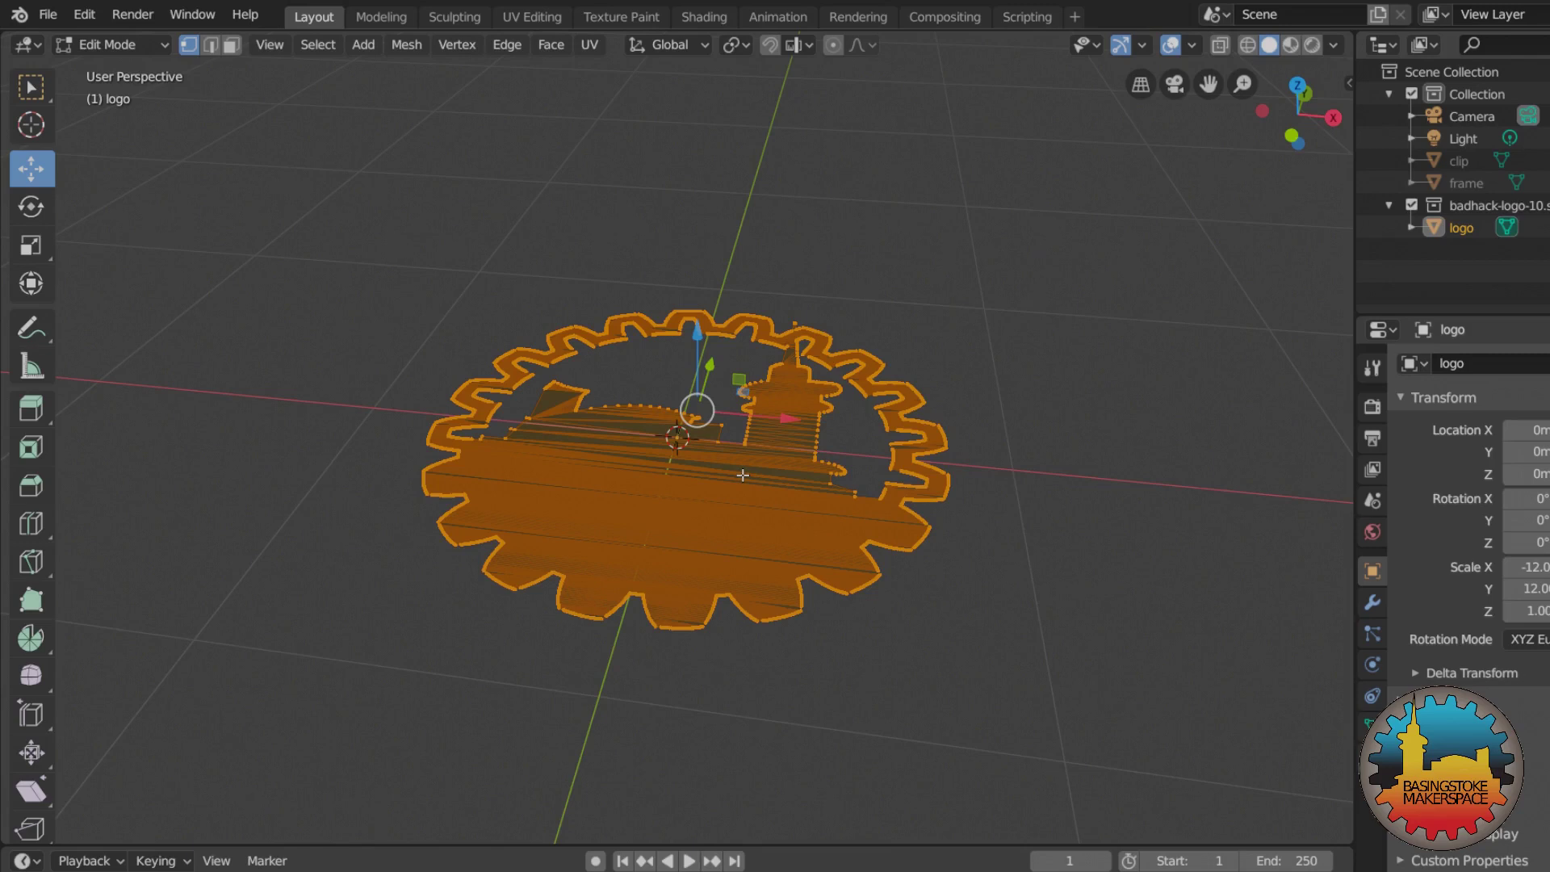
{"action": "left_click", "coordinate": [31, 412]}
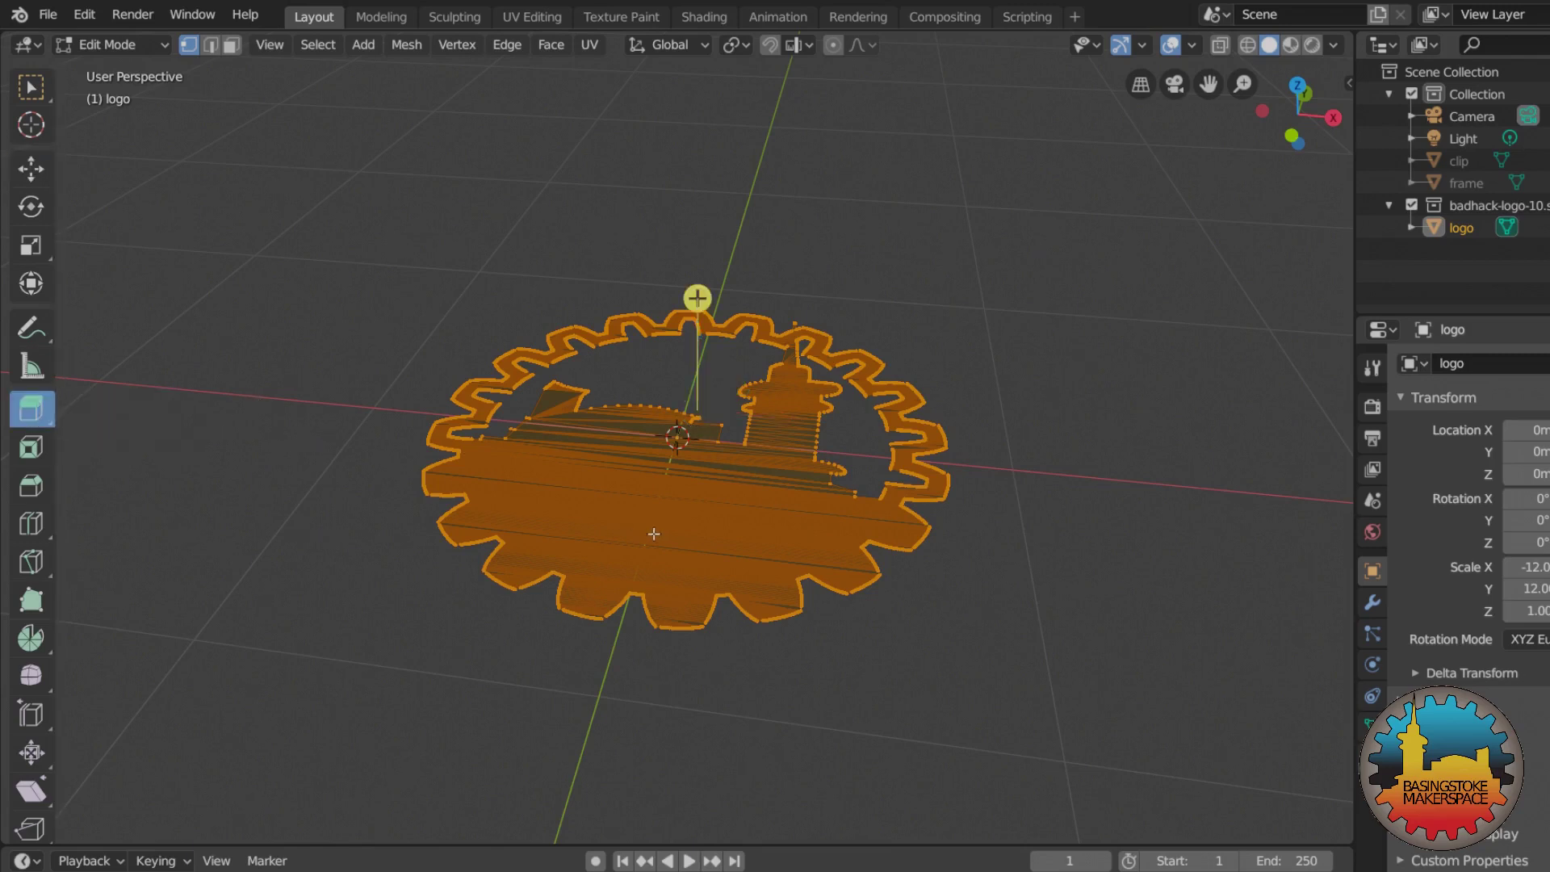
{"action": "scroll", "coordinate": [656, 535], "scroll_direction": "down", "scroll_amount": 4}
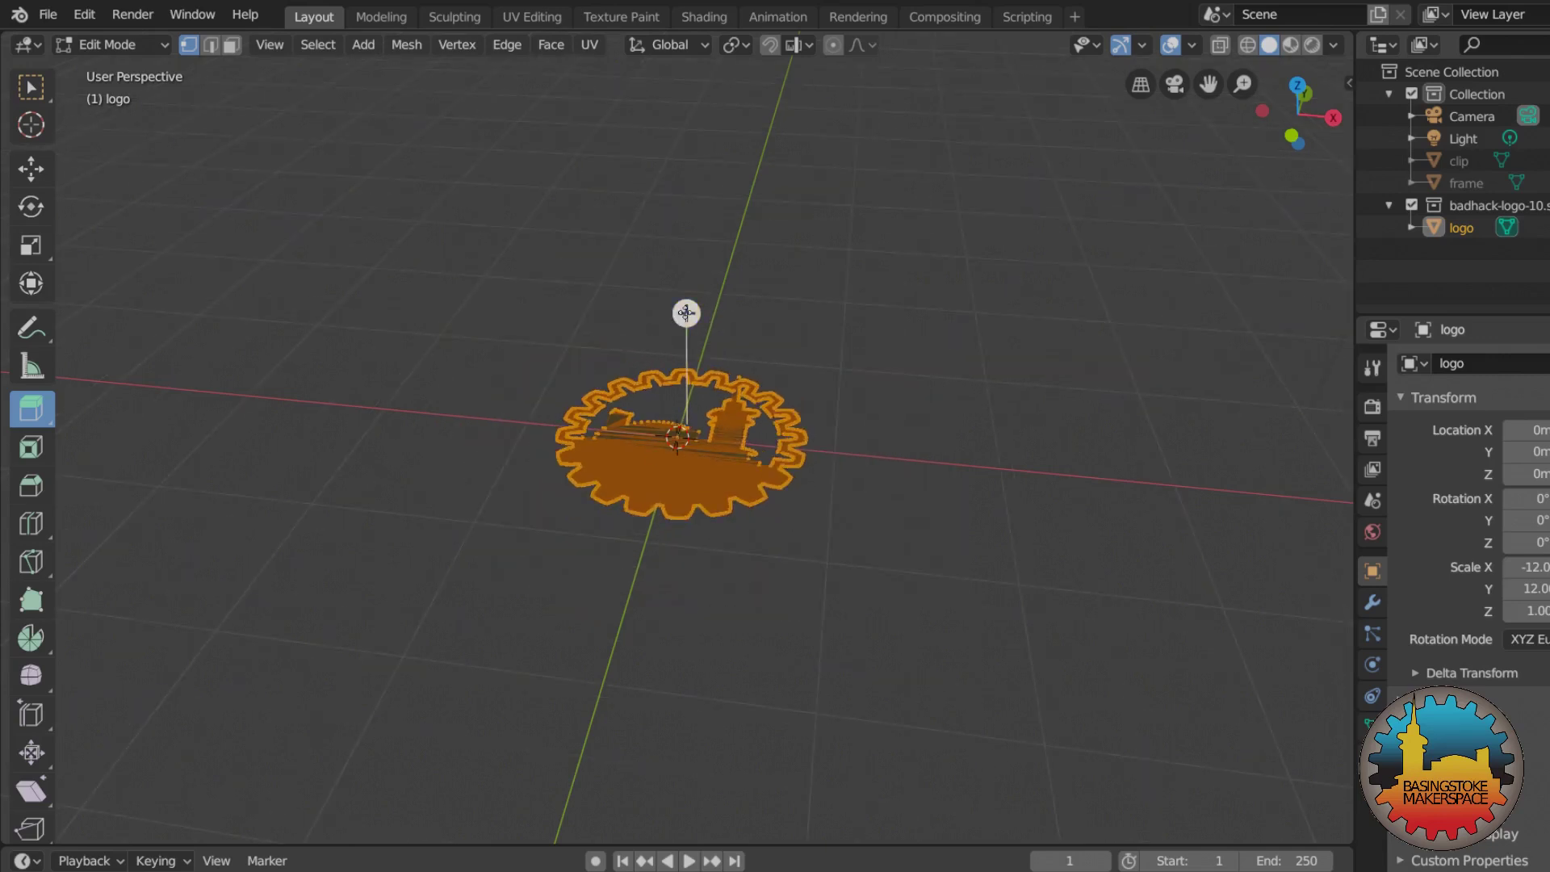
{"action": "left_click_drag", "start_coordinate": [686, 313], "coordinate": [657, 36]}
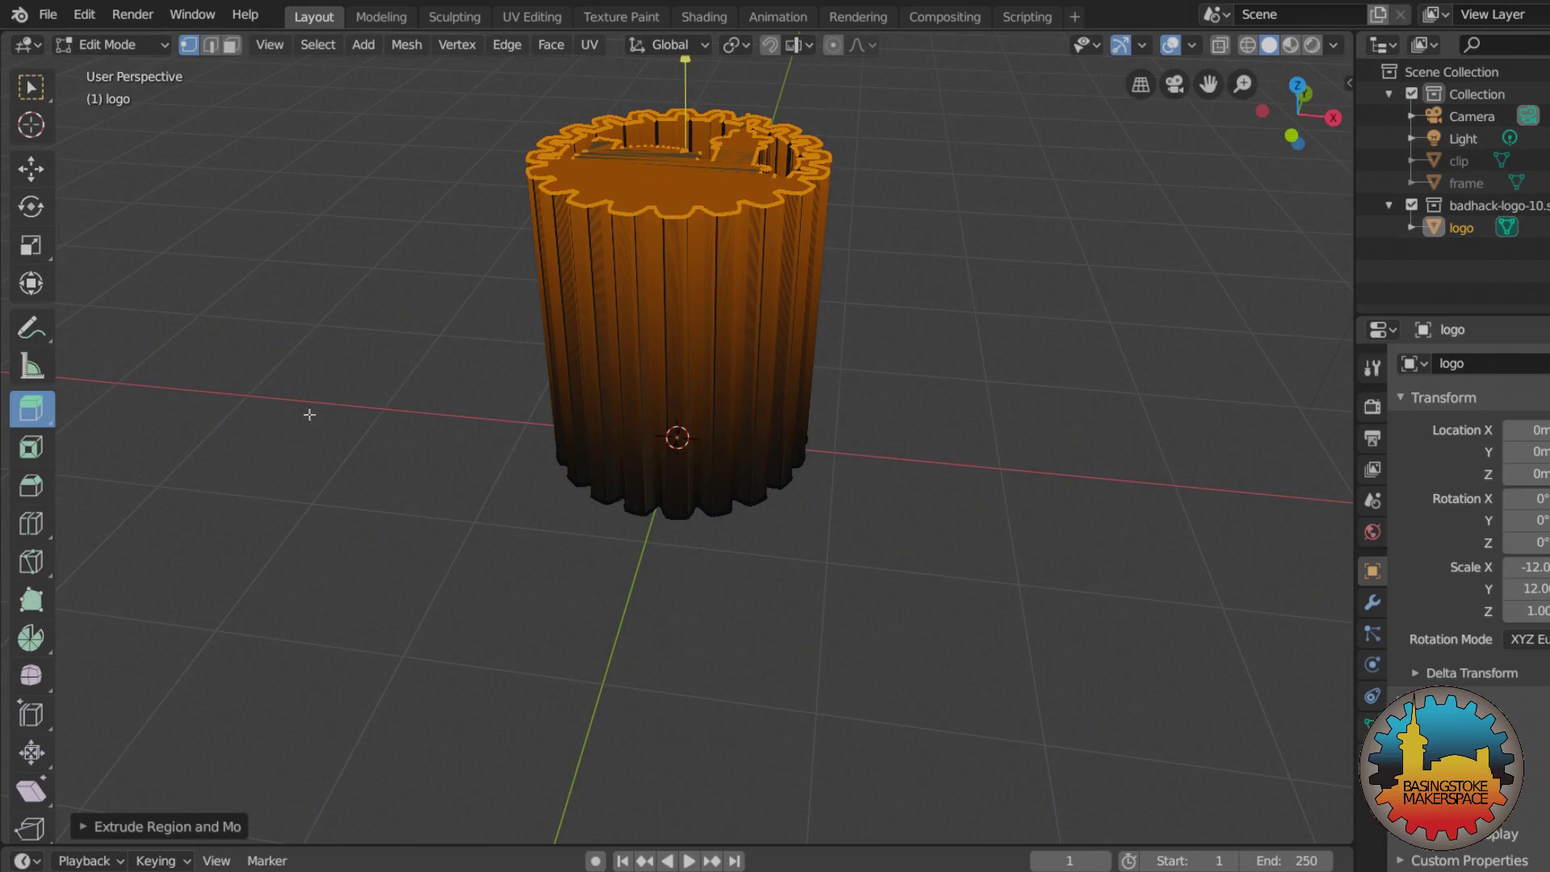
{"action": "key", "text": "Tab"}
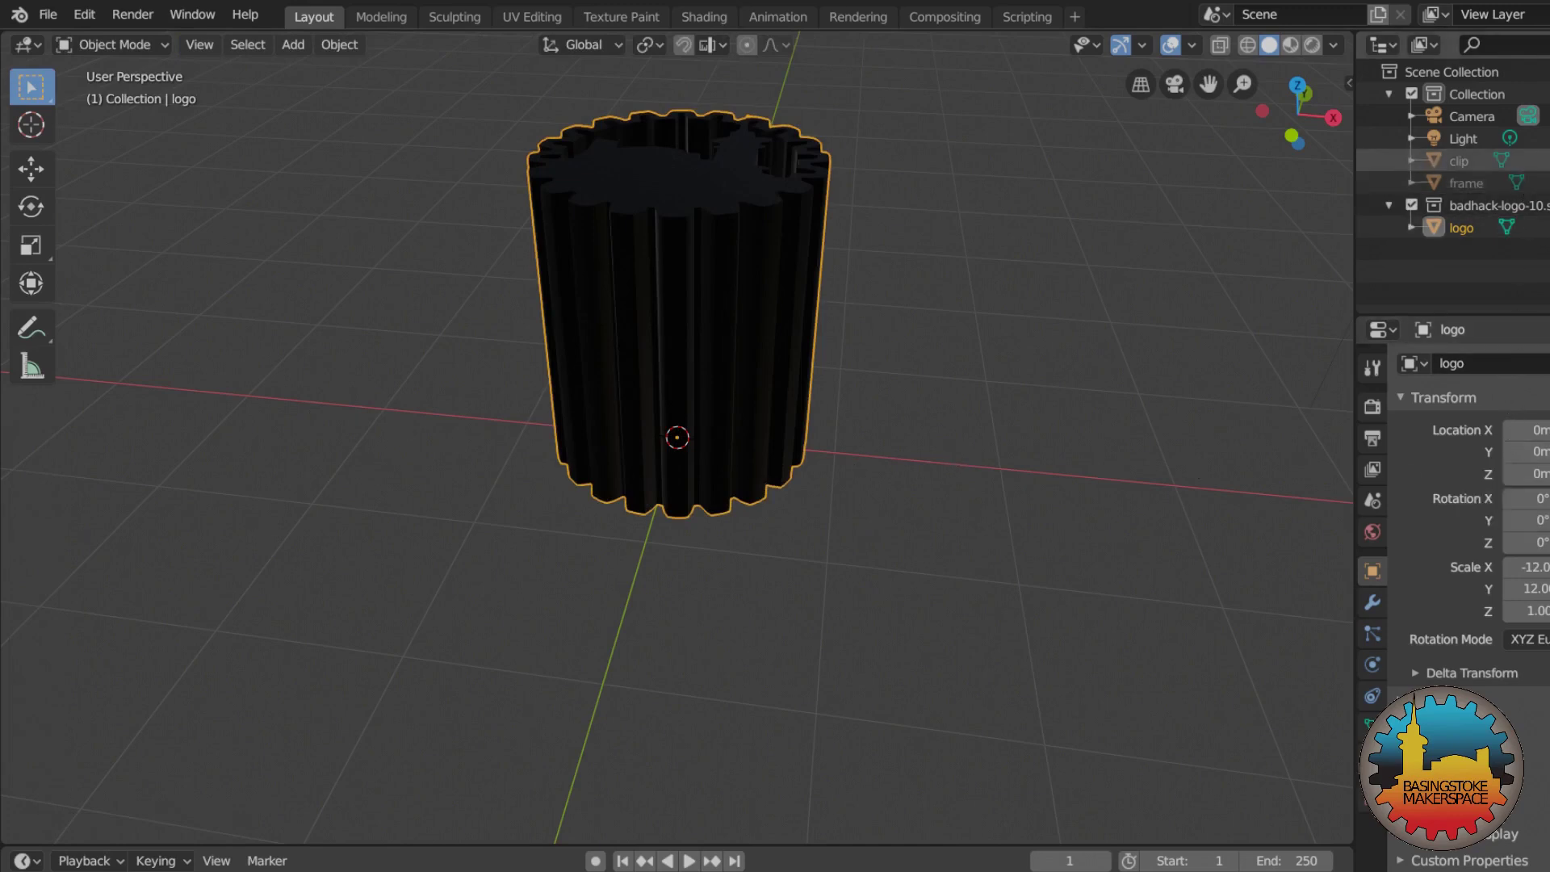
- Unhide the clip block and apply a Boolean modifier to the logo, using clip as the object and Intersect as the operation
{"action": "left_click", "coordinate": [1544, 161]}
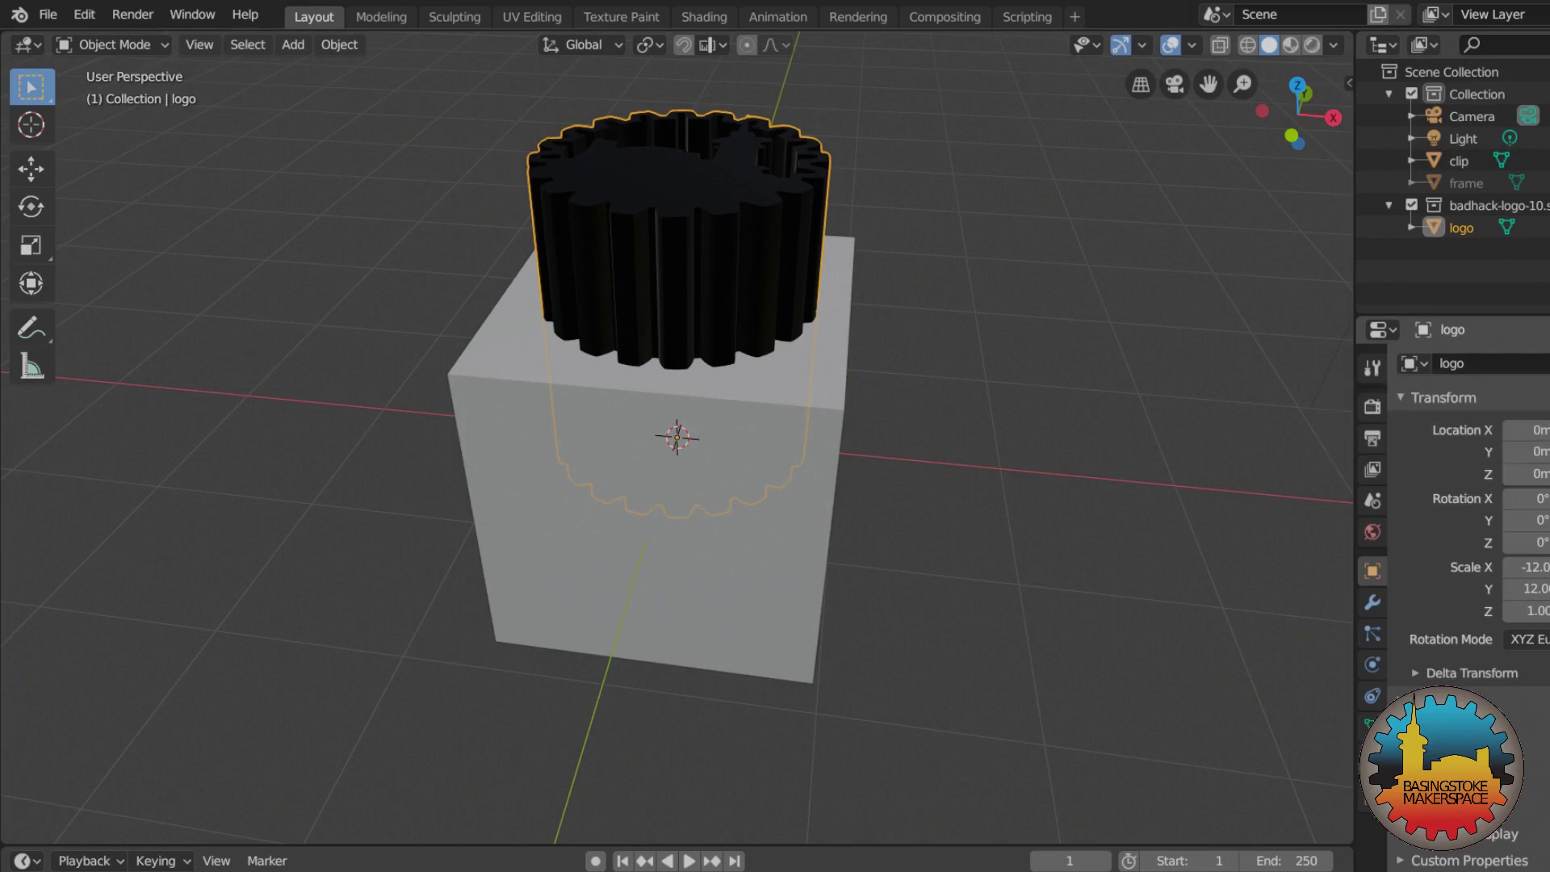
{"action": "left_click", "coordinate": [1372, 605]}
{"action": "left_click", "coordinate": [1444, 363]}
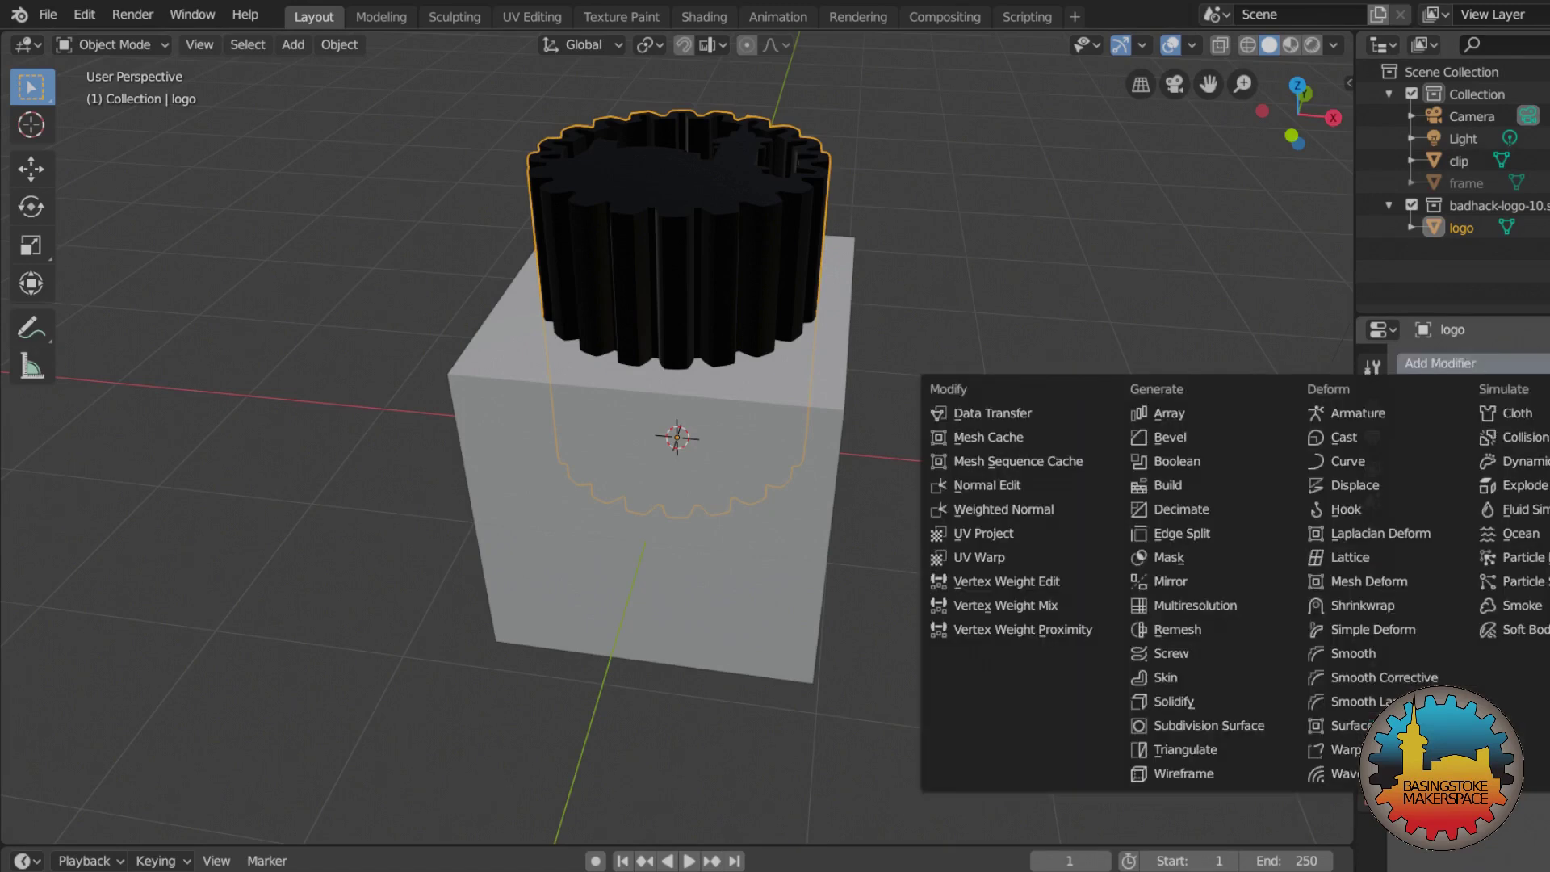
{"action": "left_click", "coordinate": [1194, 458]}
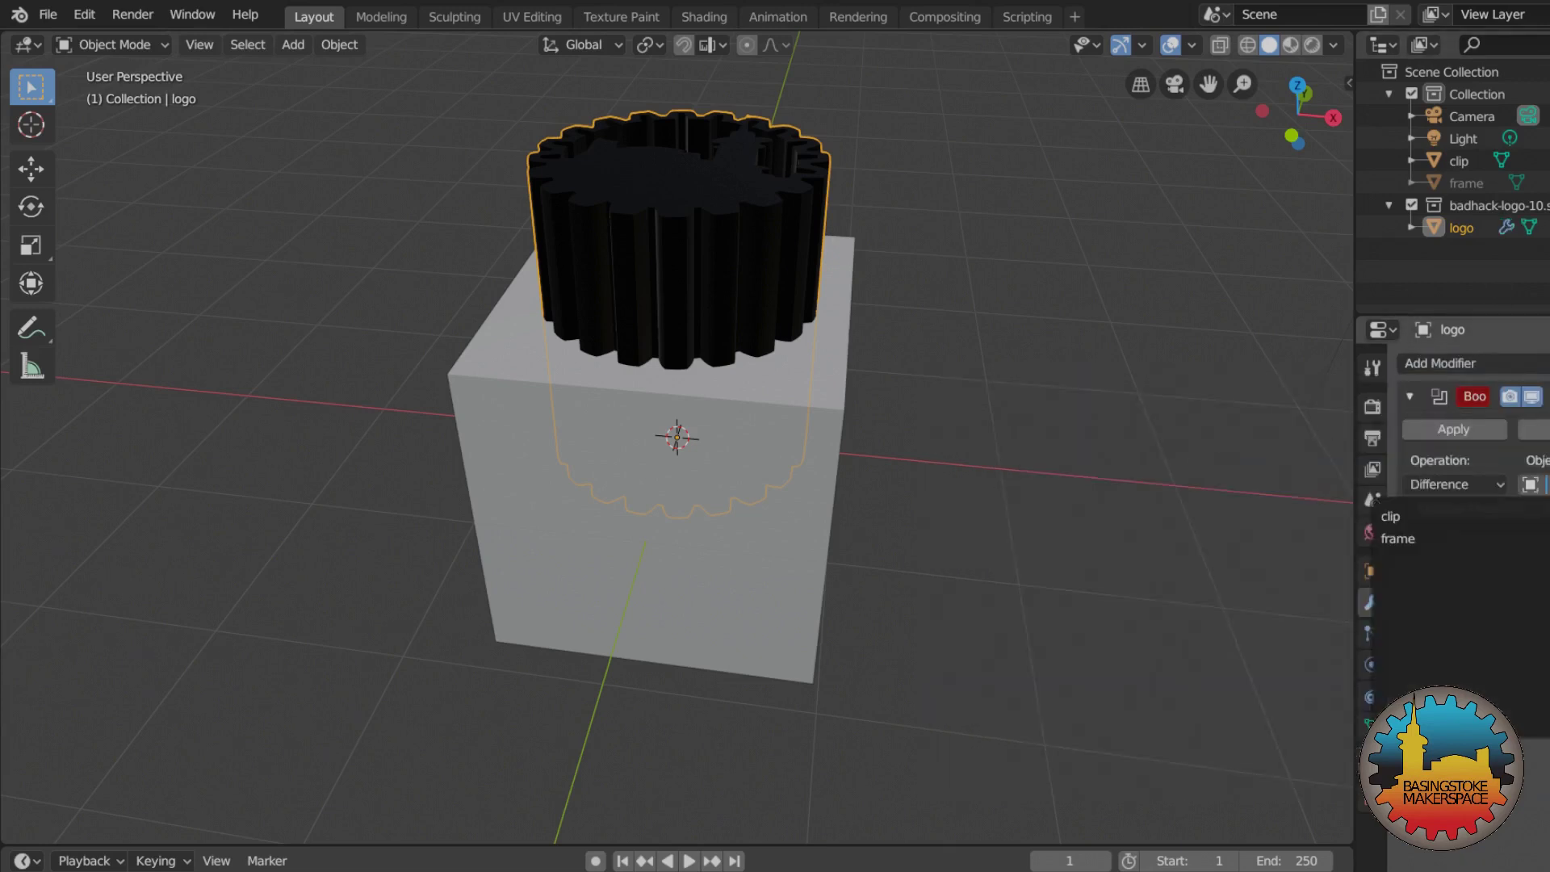
{"action": "left_click", "coordinate": [1537, 485]}
{"action": "left_click", "coordinate": [1407, 517]}
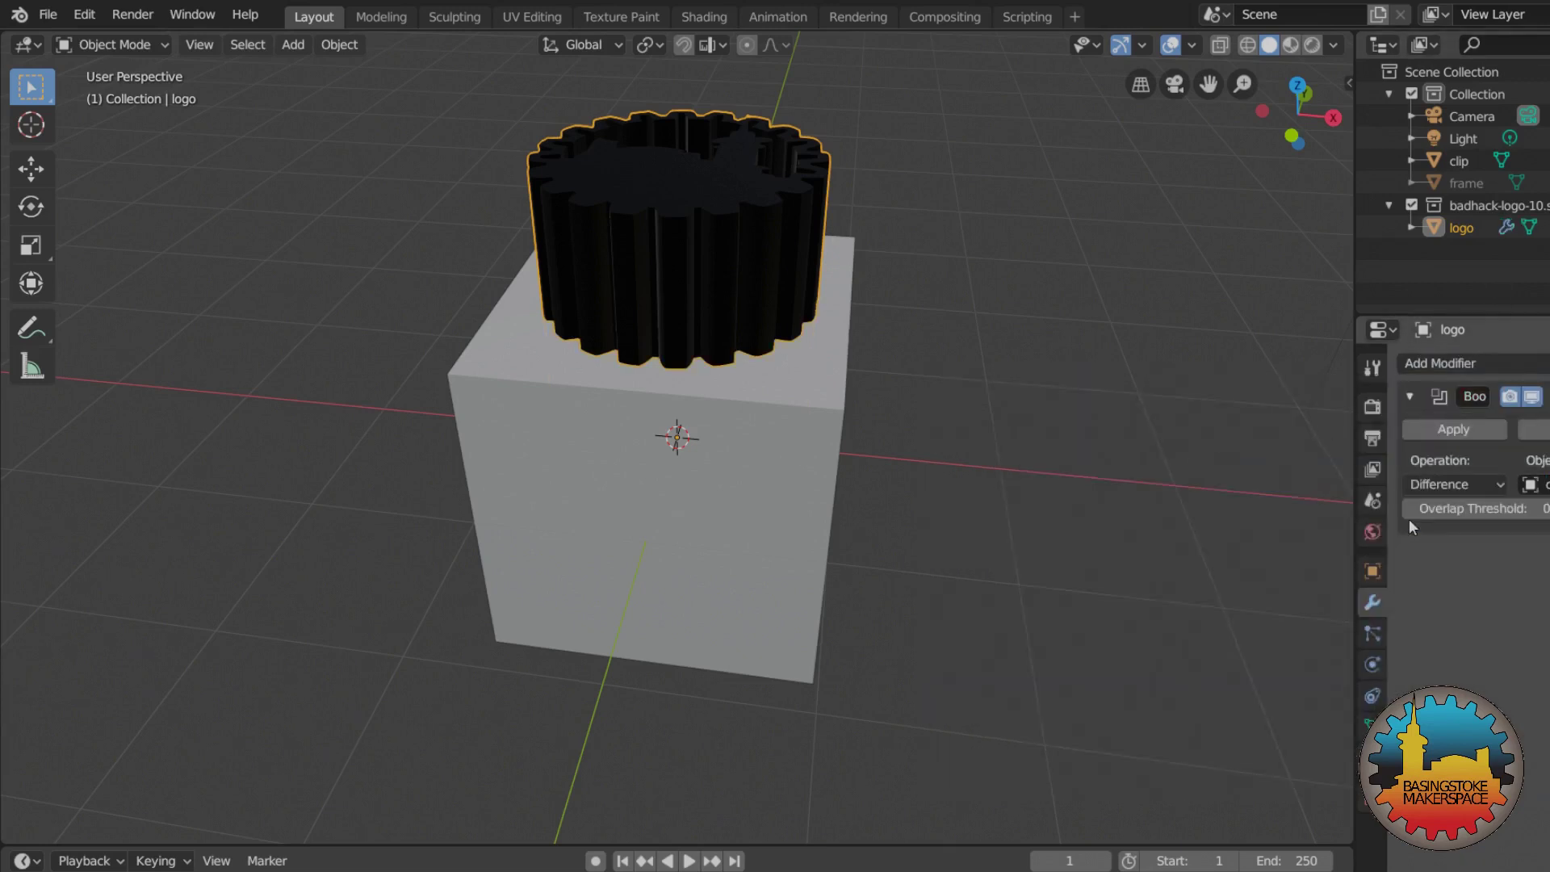
{"action": "left_click", "coordinate": [1498, 484]}
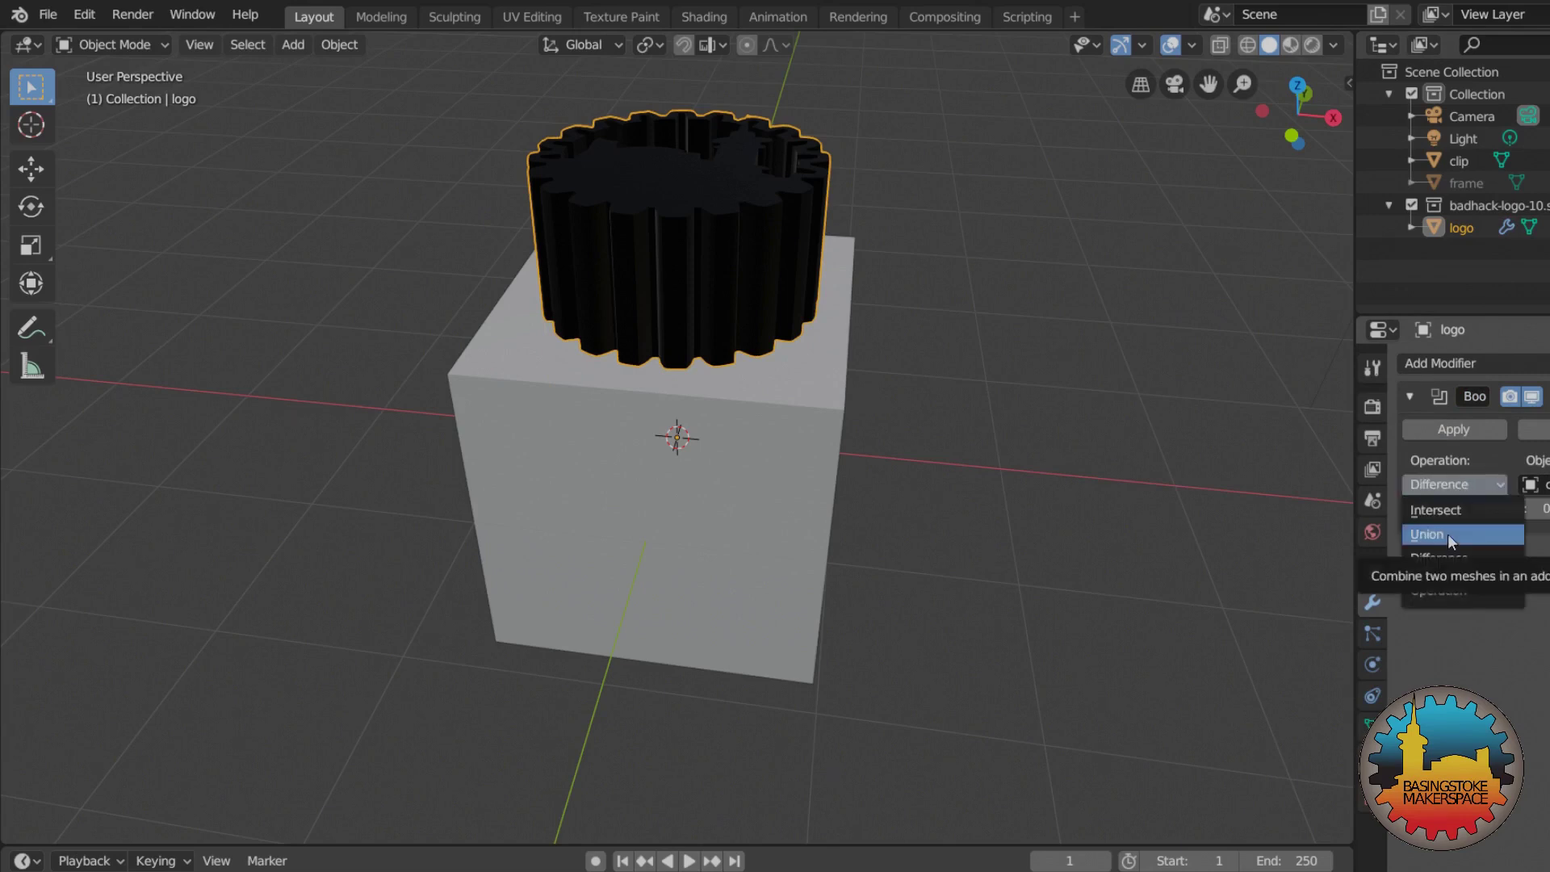
{"action": "left_click", "coordinate": [1446, 510]}
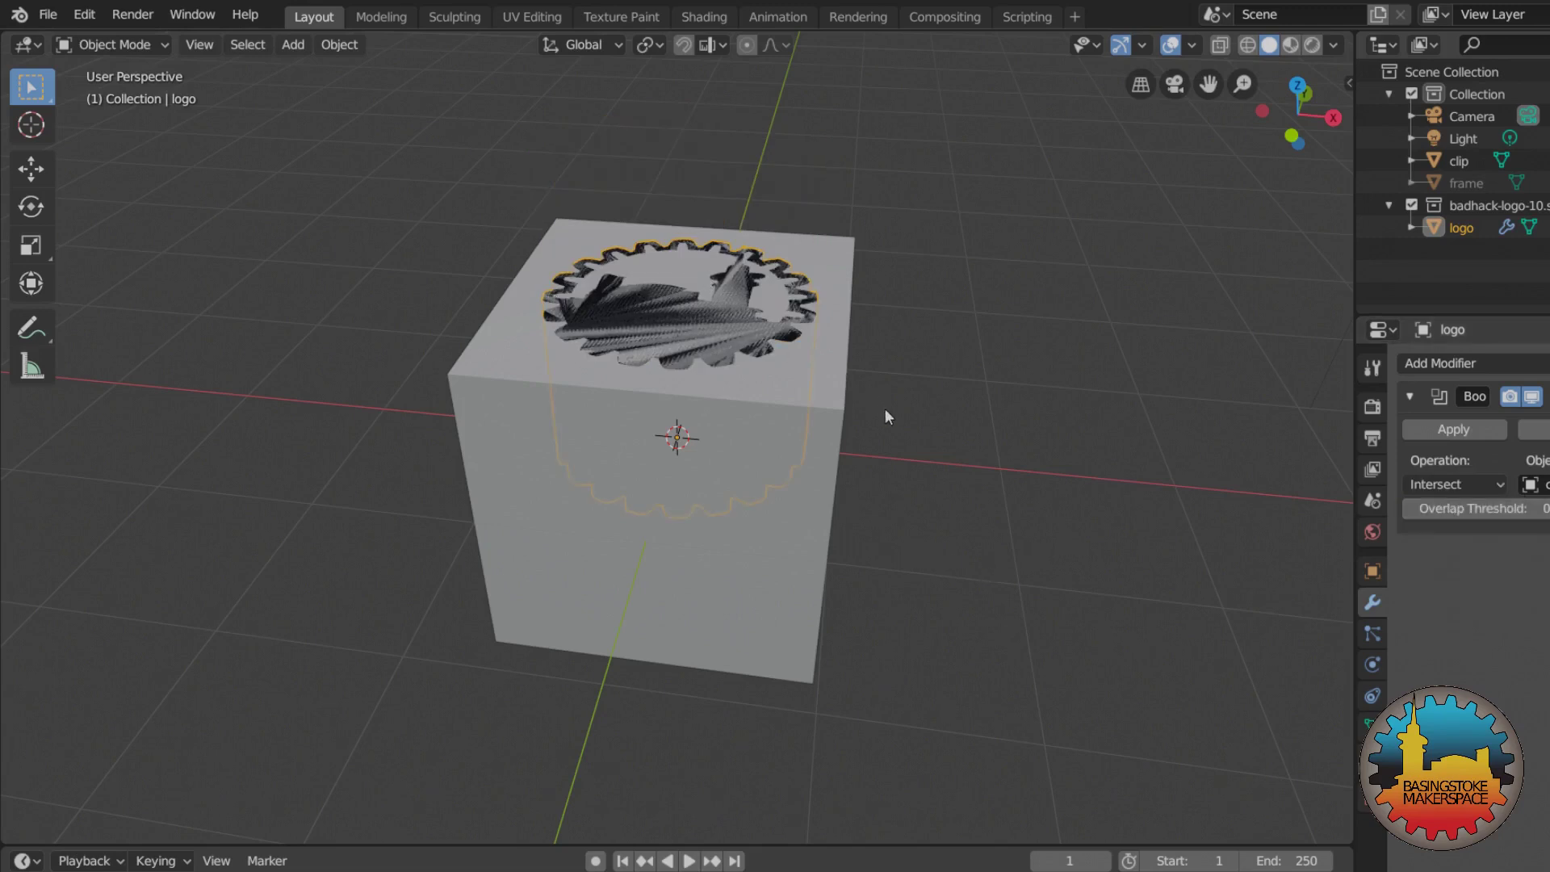
{"action": "left_click", "coordinate": [1466, 431]}
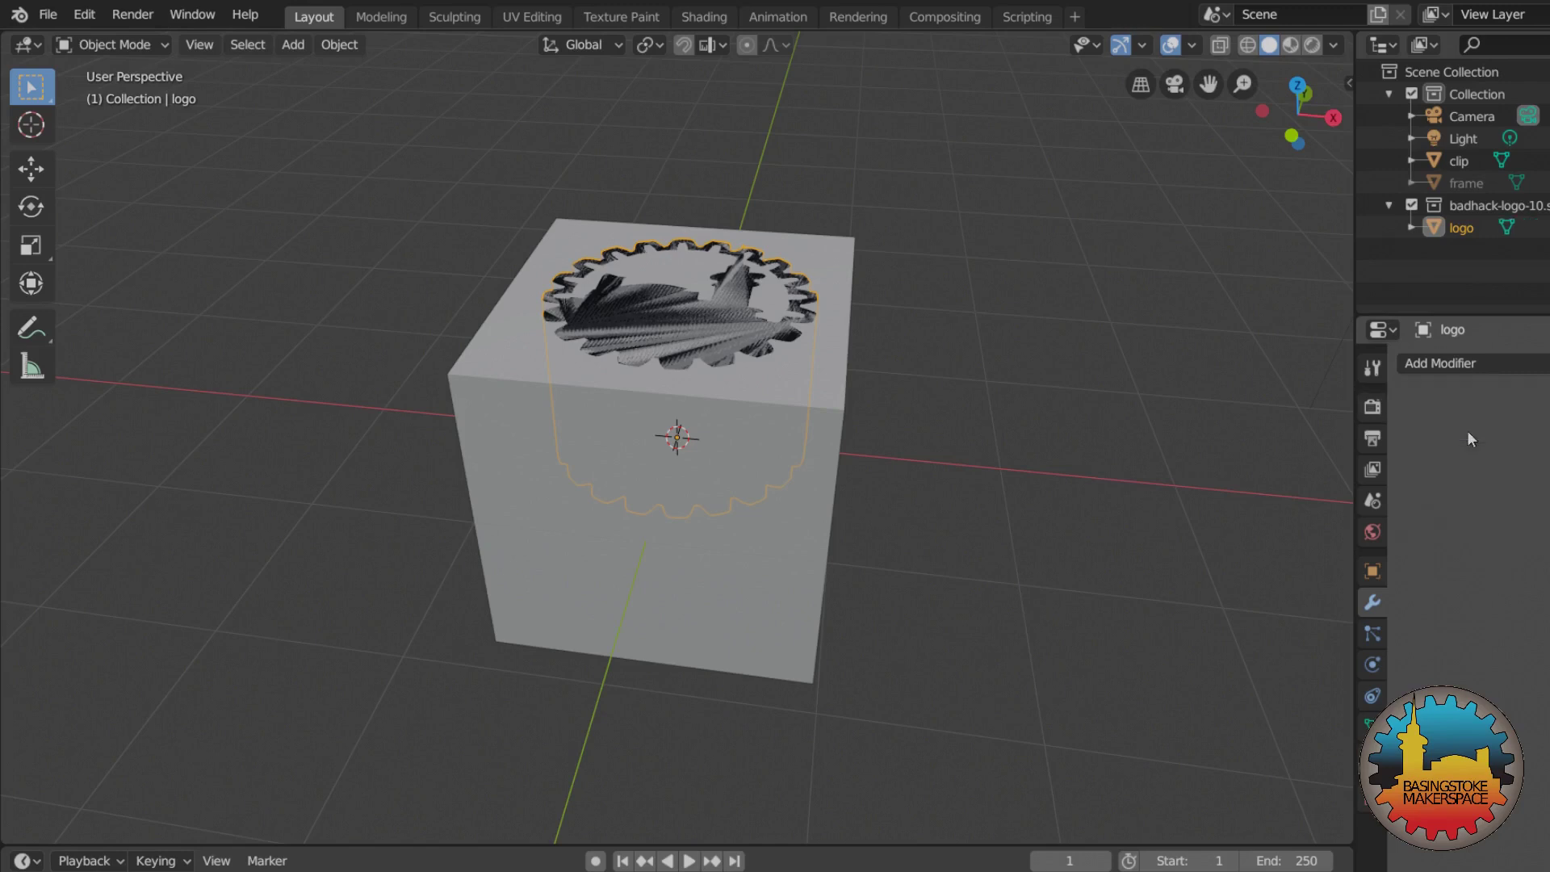
- Delete the clip block and unhide the frame around the trimmed logo
{"action": "left_click", "coordinate": [1458, 160]}
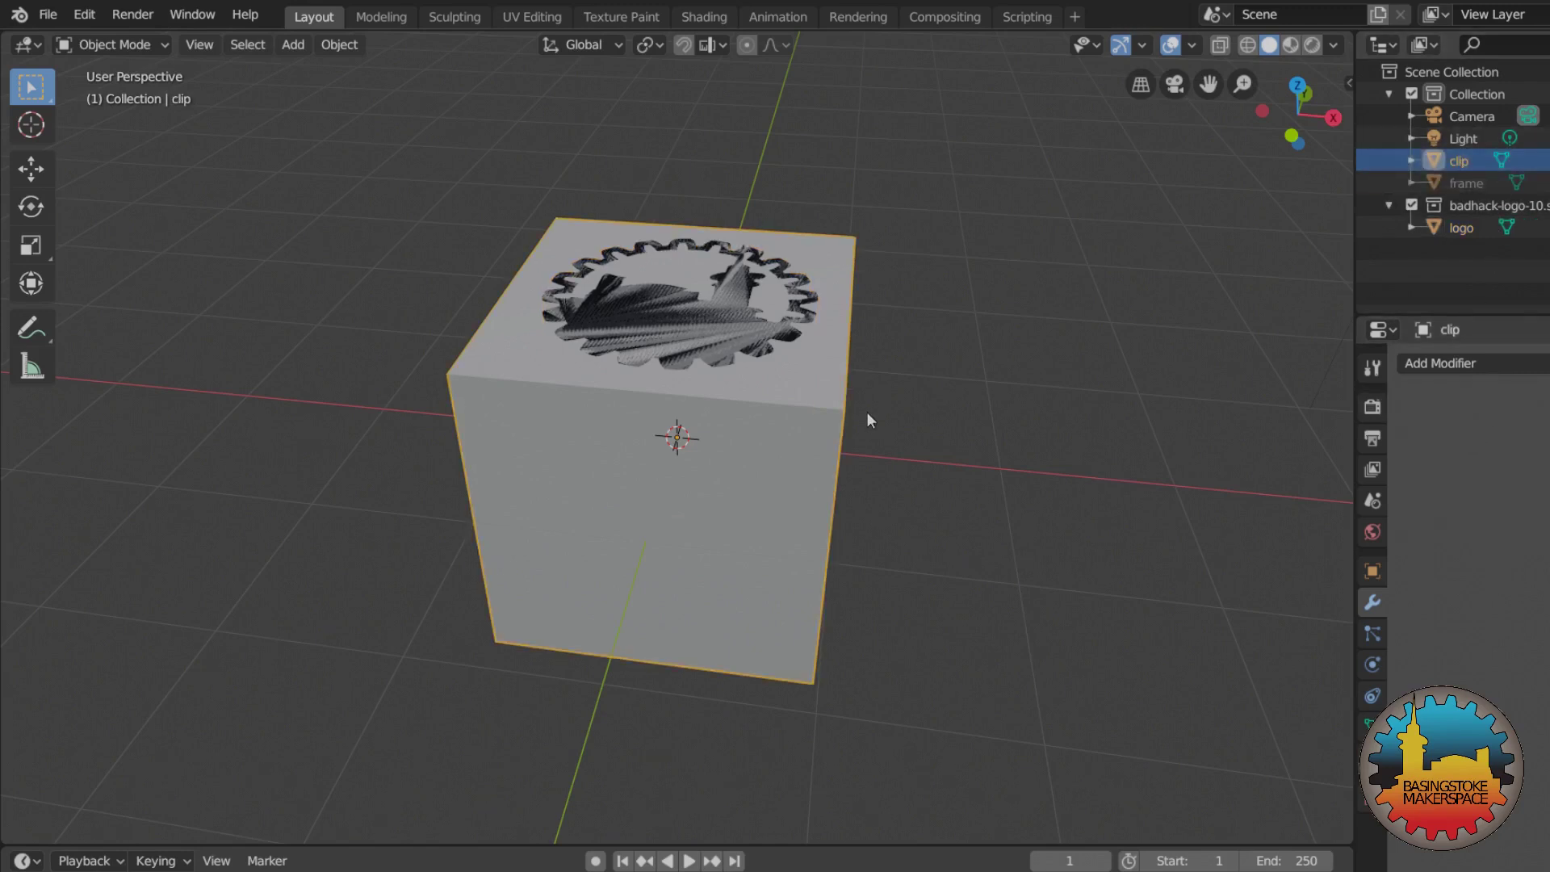
{"action": "key", "text": "Delete"}
{"action": "middle_click_drag", "start_coordinate": [833, 418], "coordinate": [858, 492]}
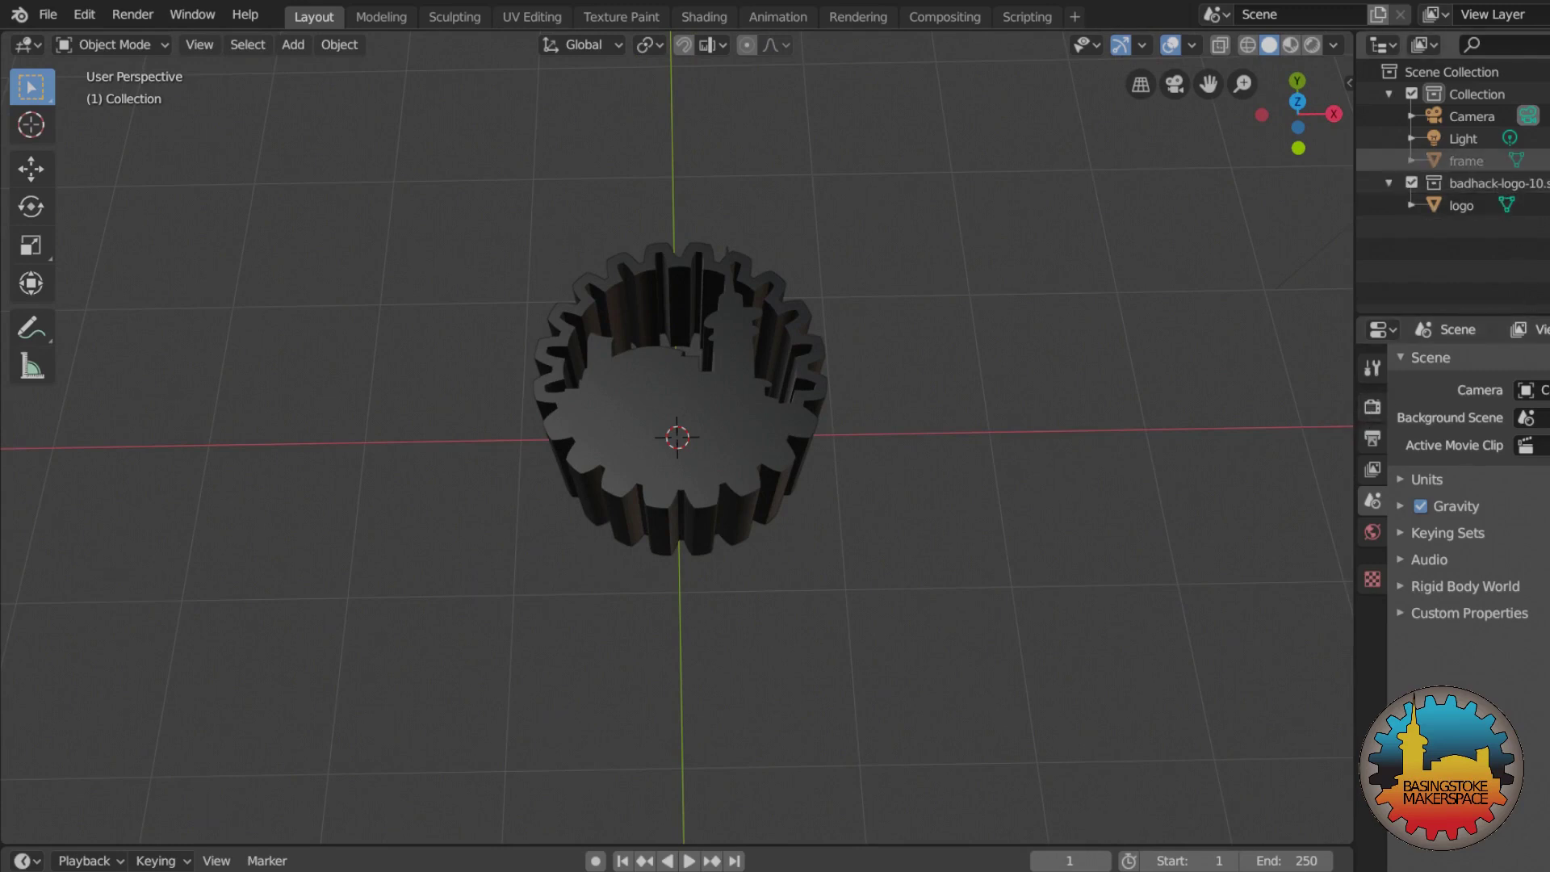
{"action": "key", "text": "alt+h"}
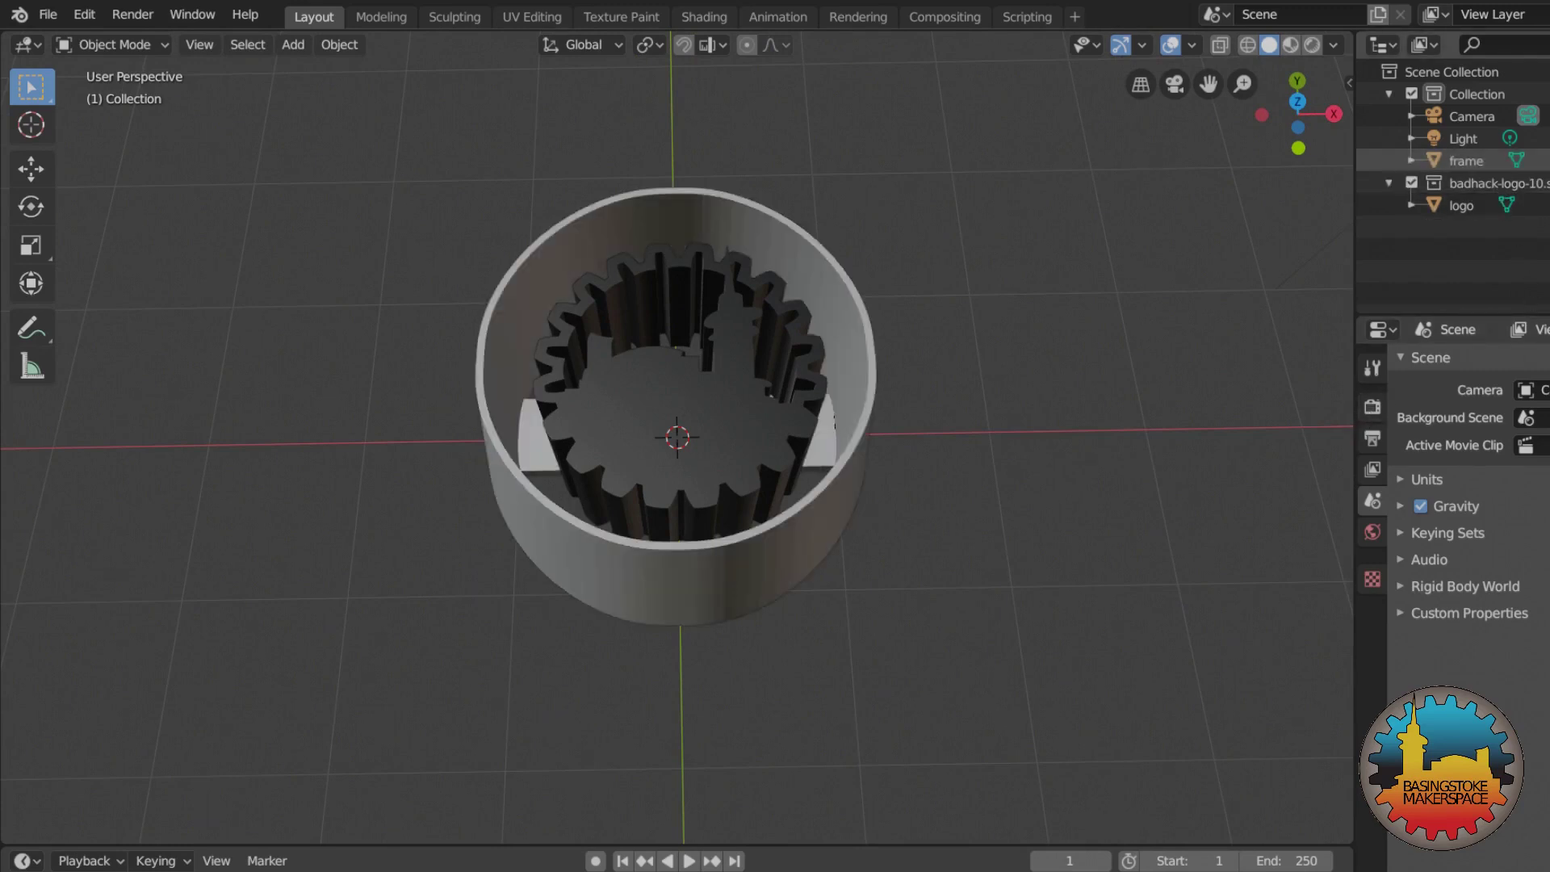
{"action": "middle_click_drag", "start_coordinate": [841, 664], "coordinate": [856, 628]}
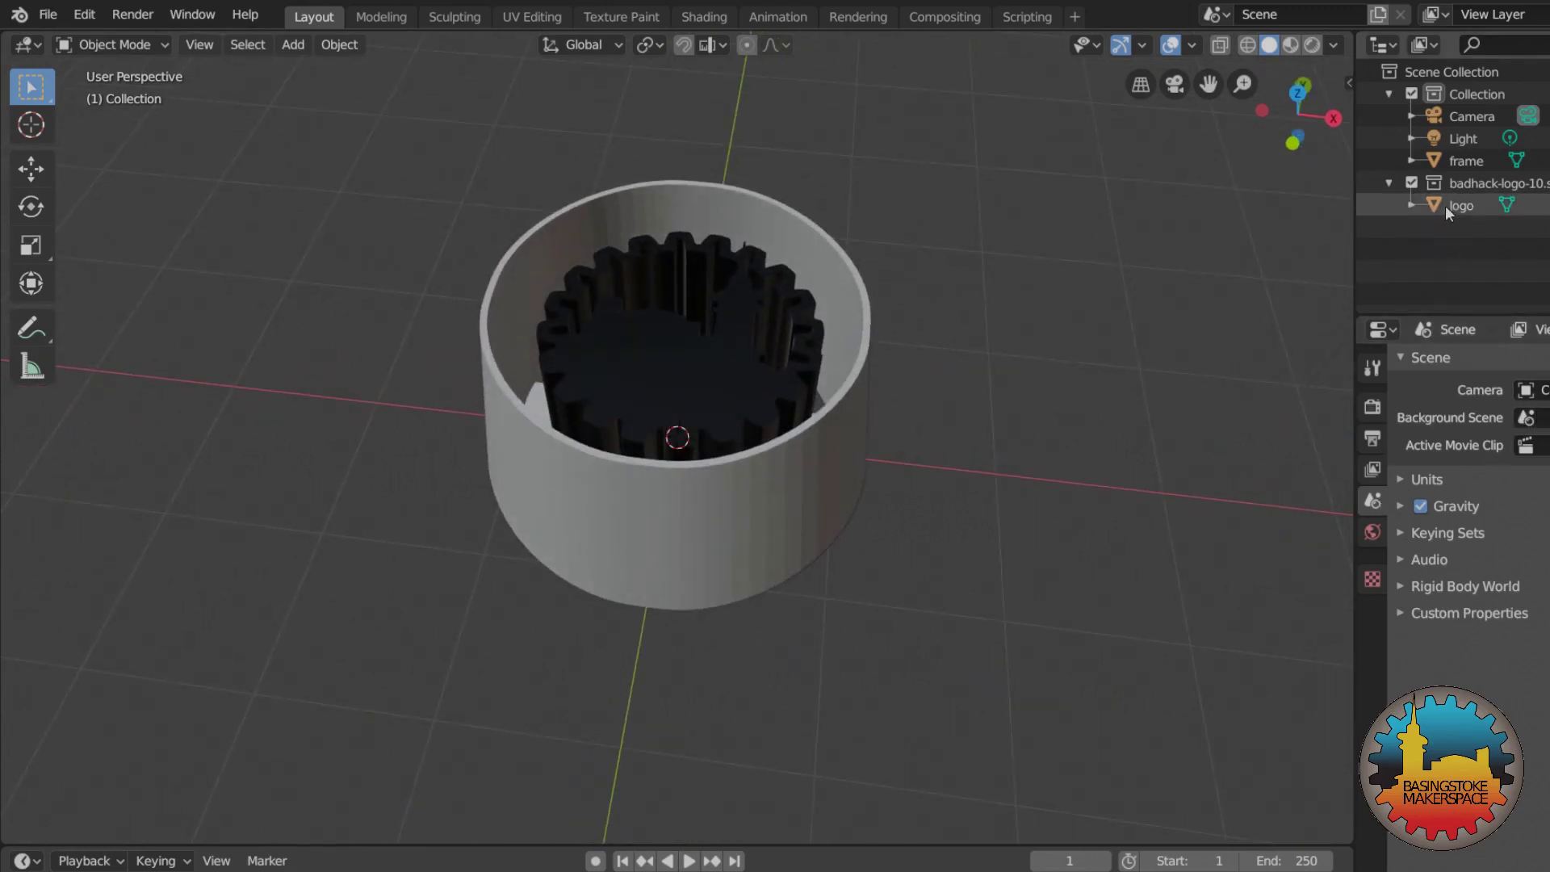
- Add a Boolean modifier to the frame with logo as the object and Union as the operation
{"action": "left_click", "coordinate": [1464, 160]}
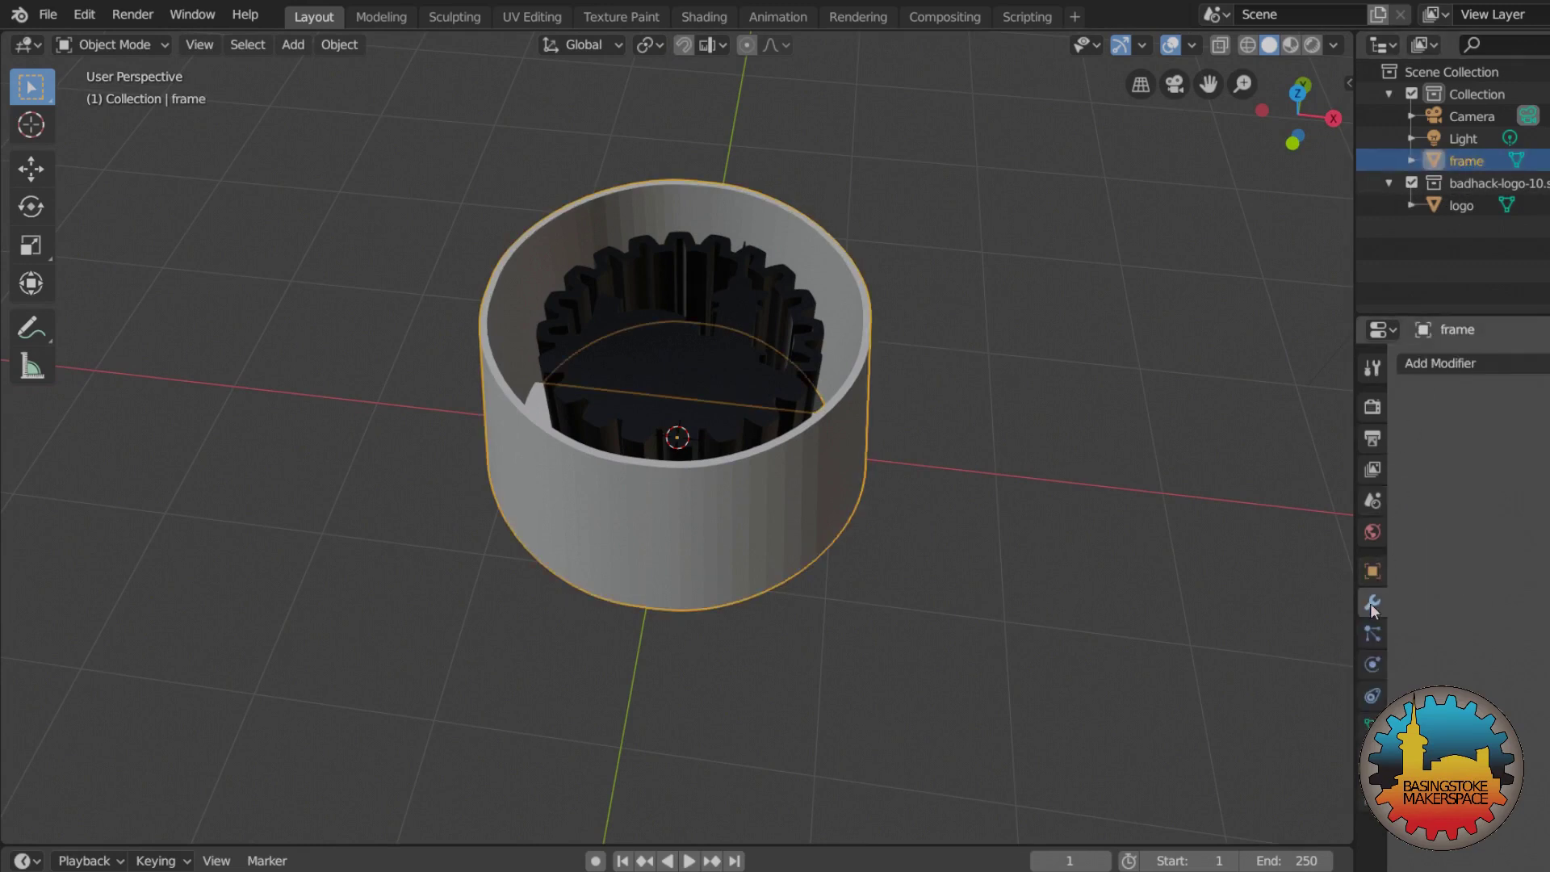
{"action": "left_click", "coordinate": [1440, 363]}
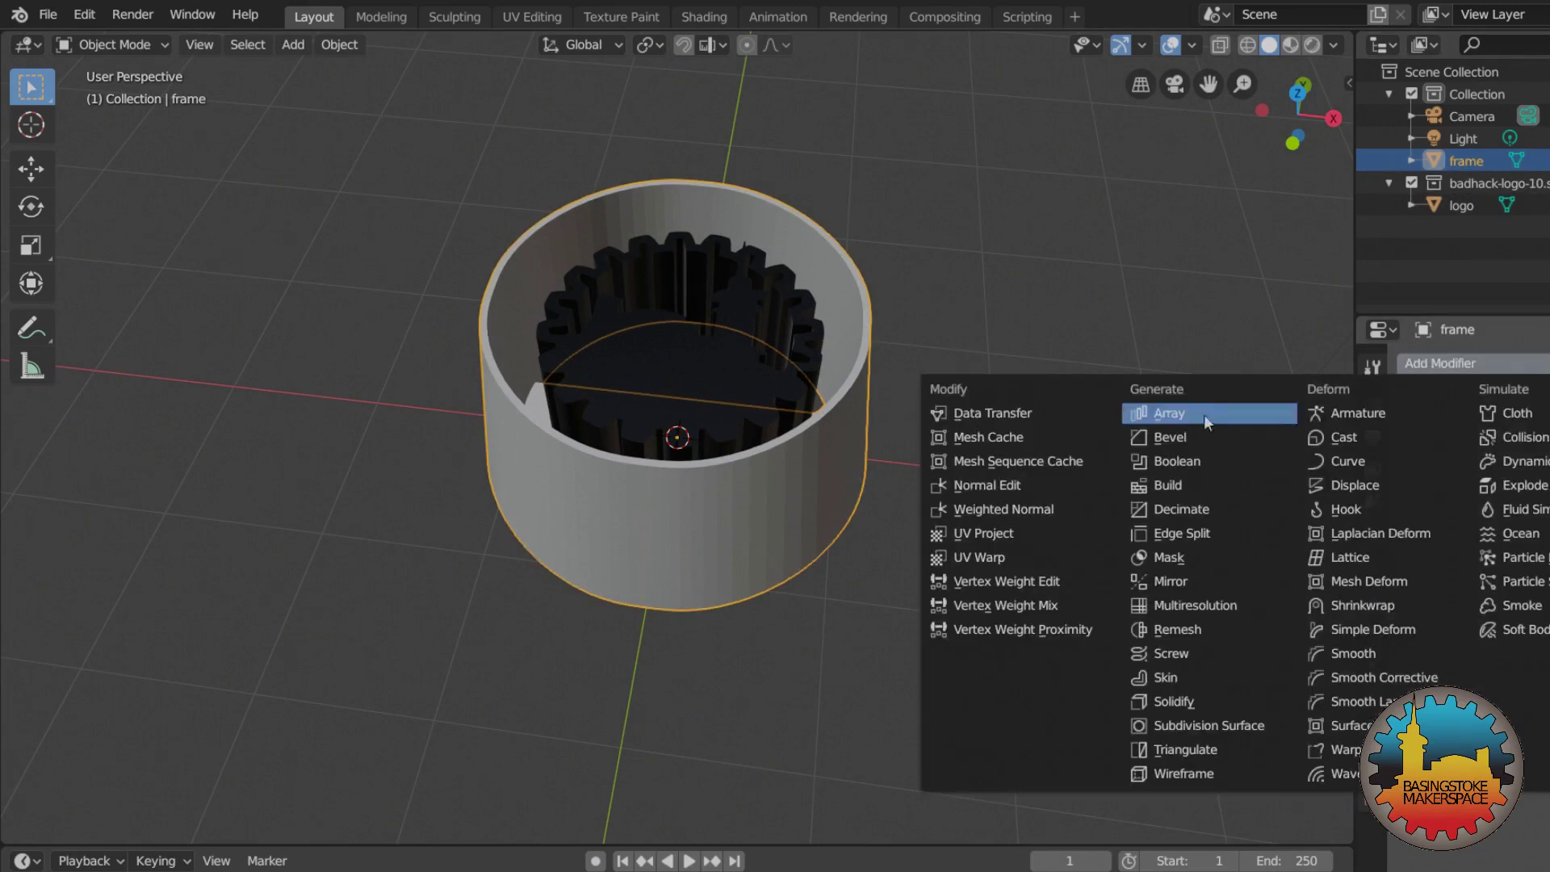
{"action": "left_click", "coordinate": [1203, 457]}
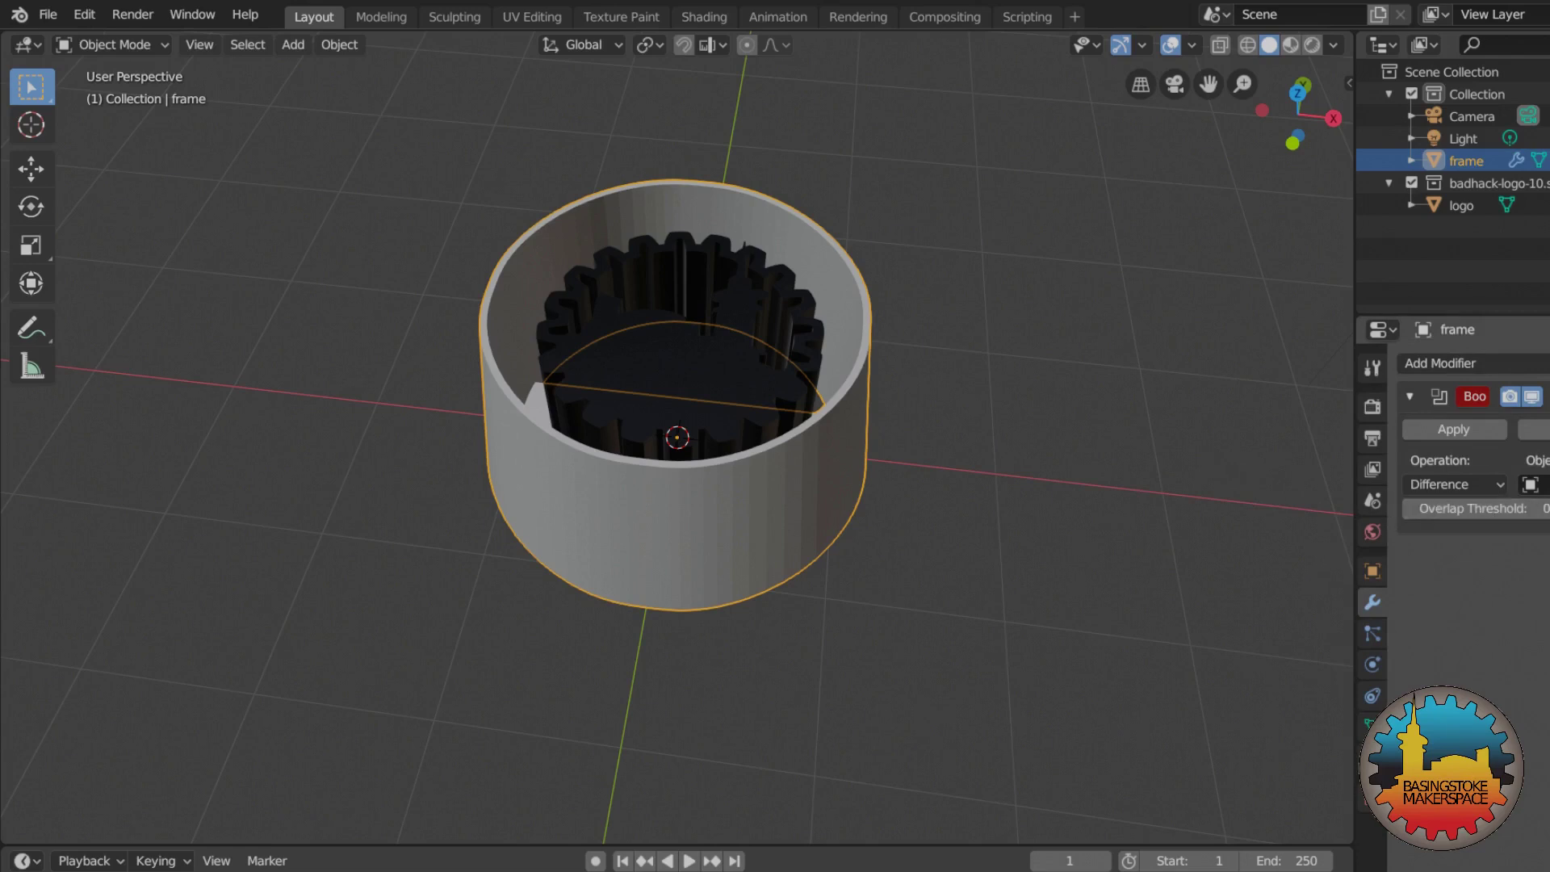
{"action": "left_click", "coordinate": [1538, 484]}
{"action": "left_click", "coordinate": [1419, 518]}
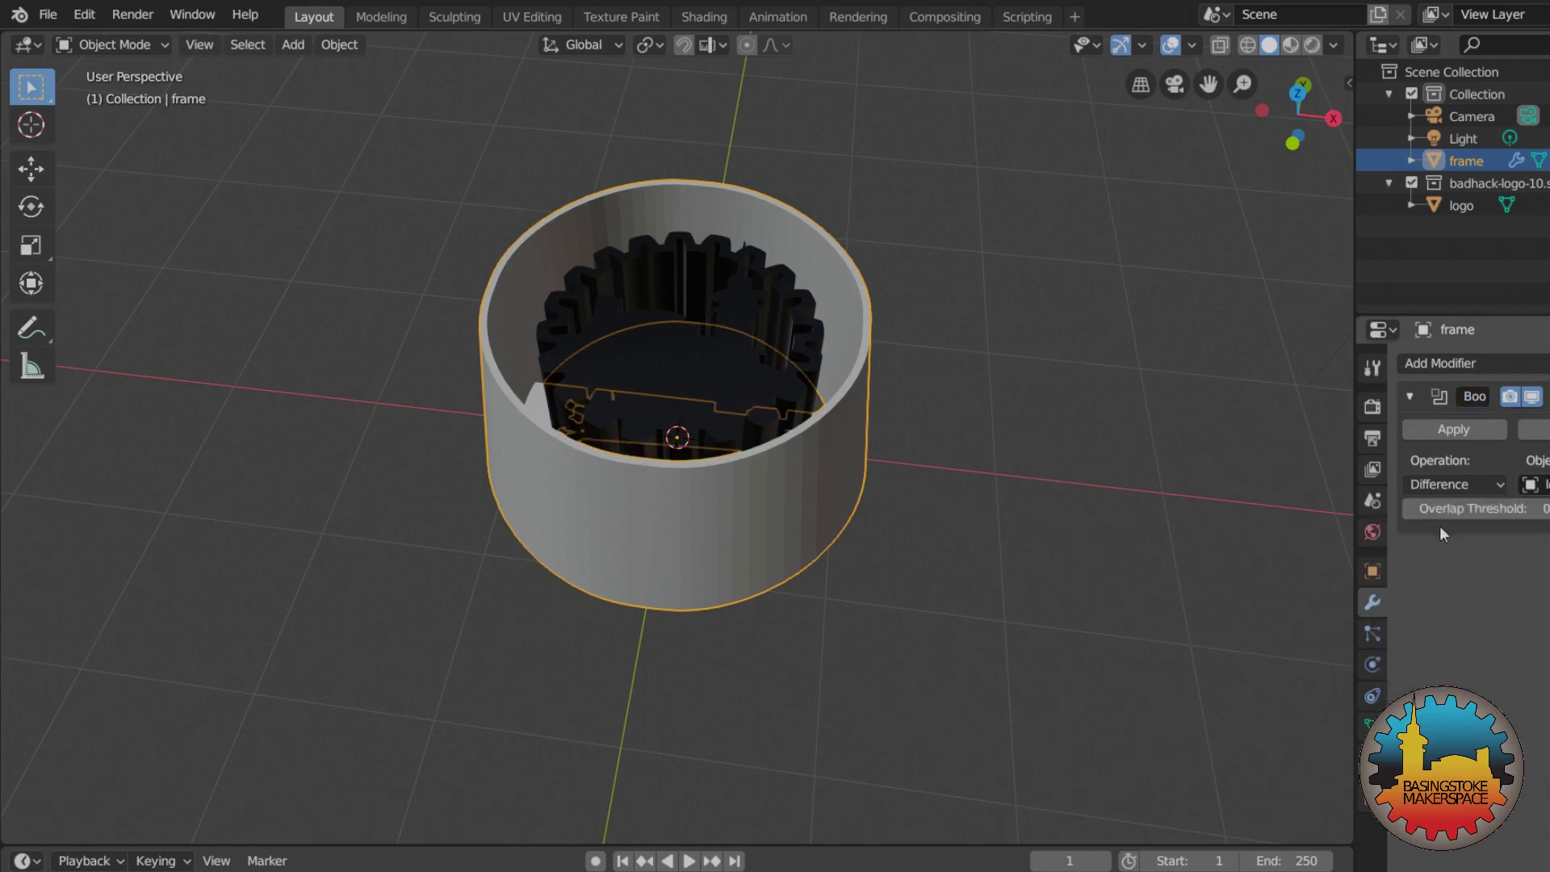
{"action": "left_click", "coordinate": [1501, 483]}
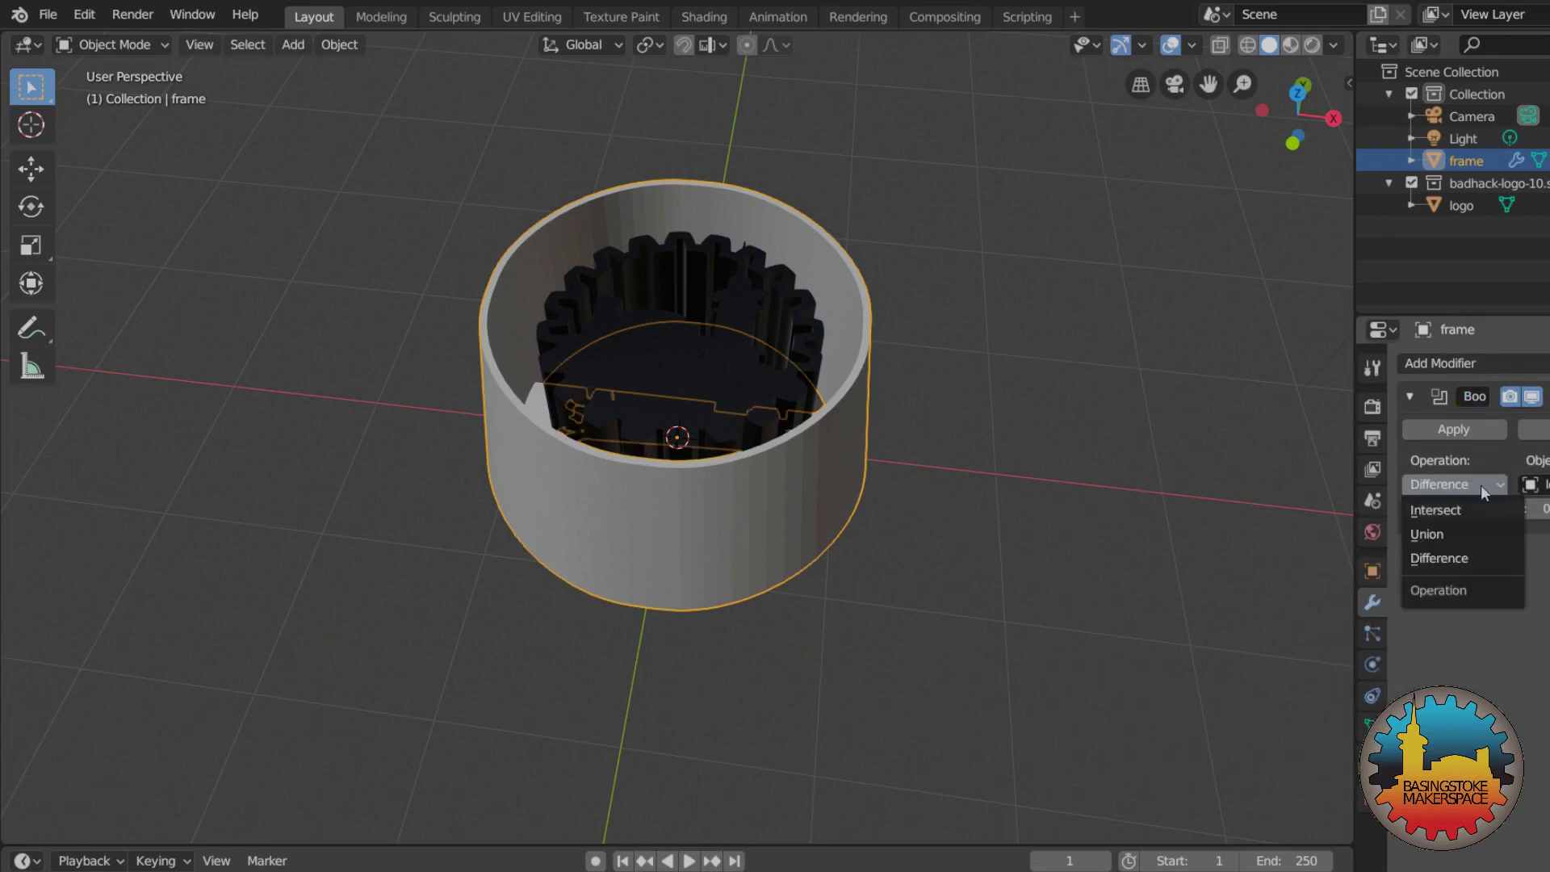
{"action": "left_click", "coordinate": [1451, 530]}
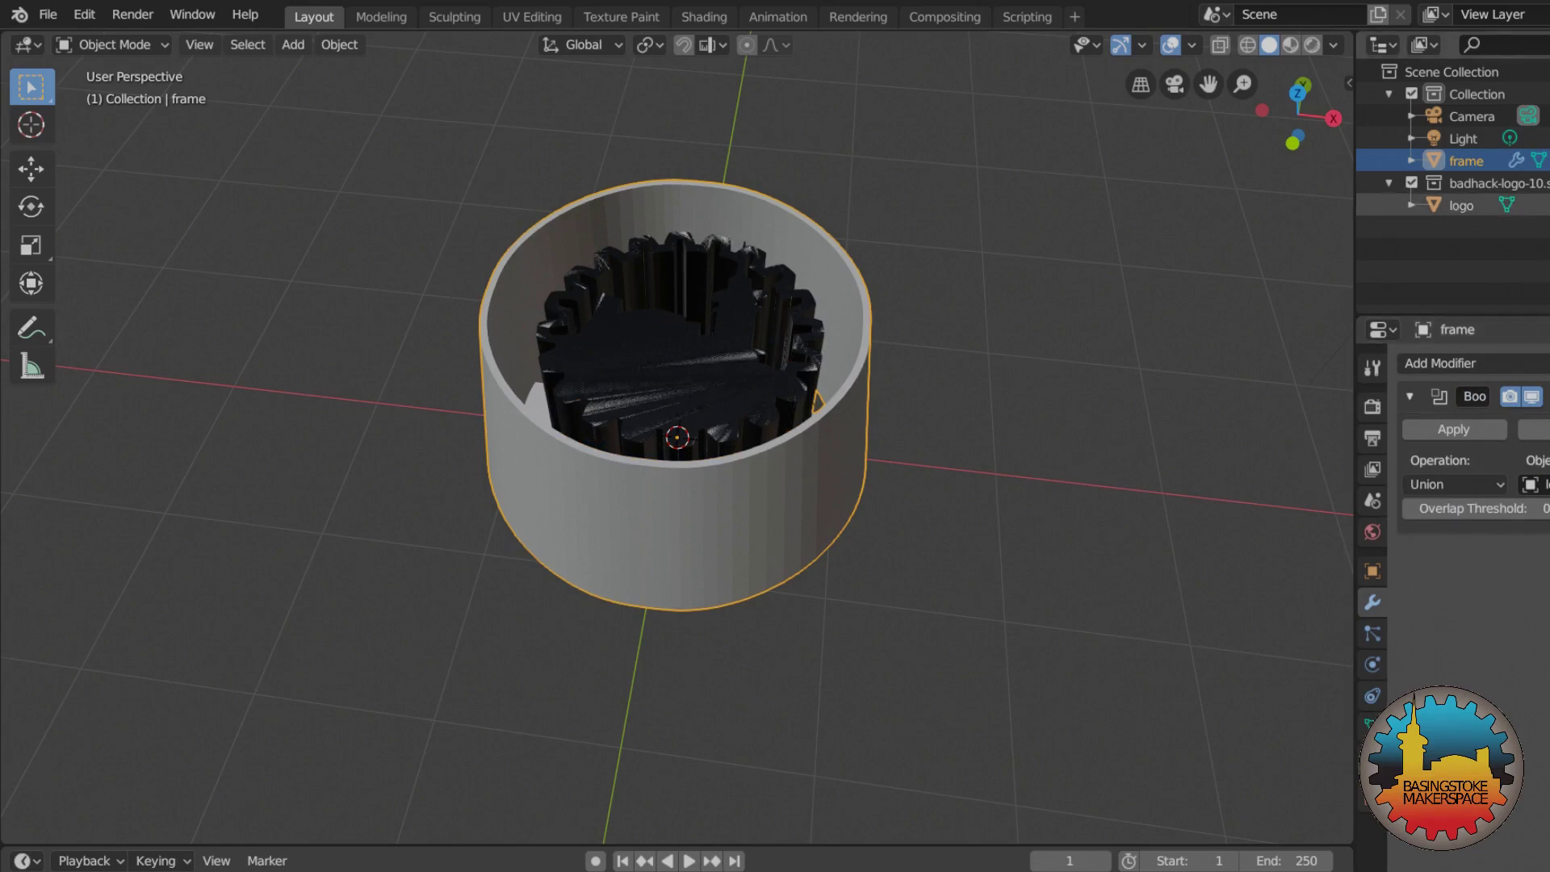
- Hide the separate logo object to inspect the union, and apply the frame's Boolean modifier
{"action": "key", "text": "h"}
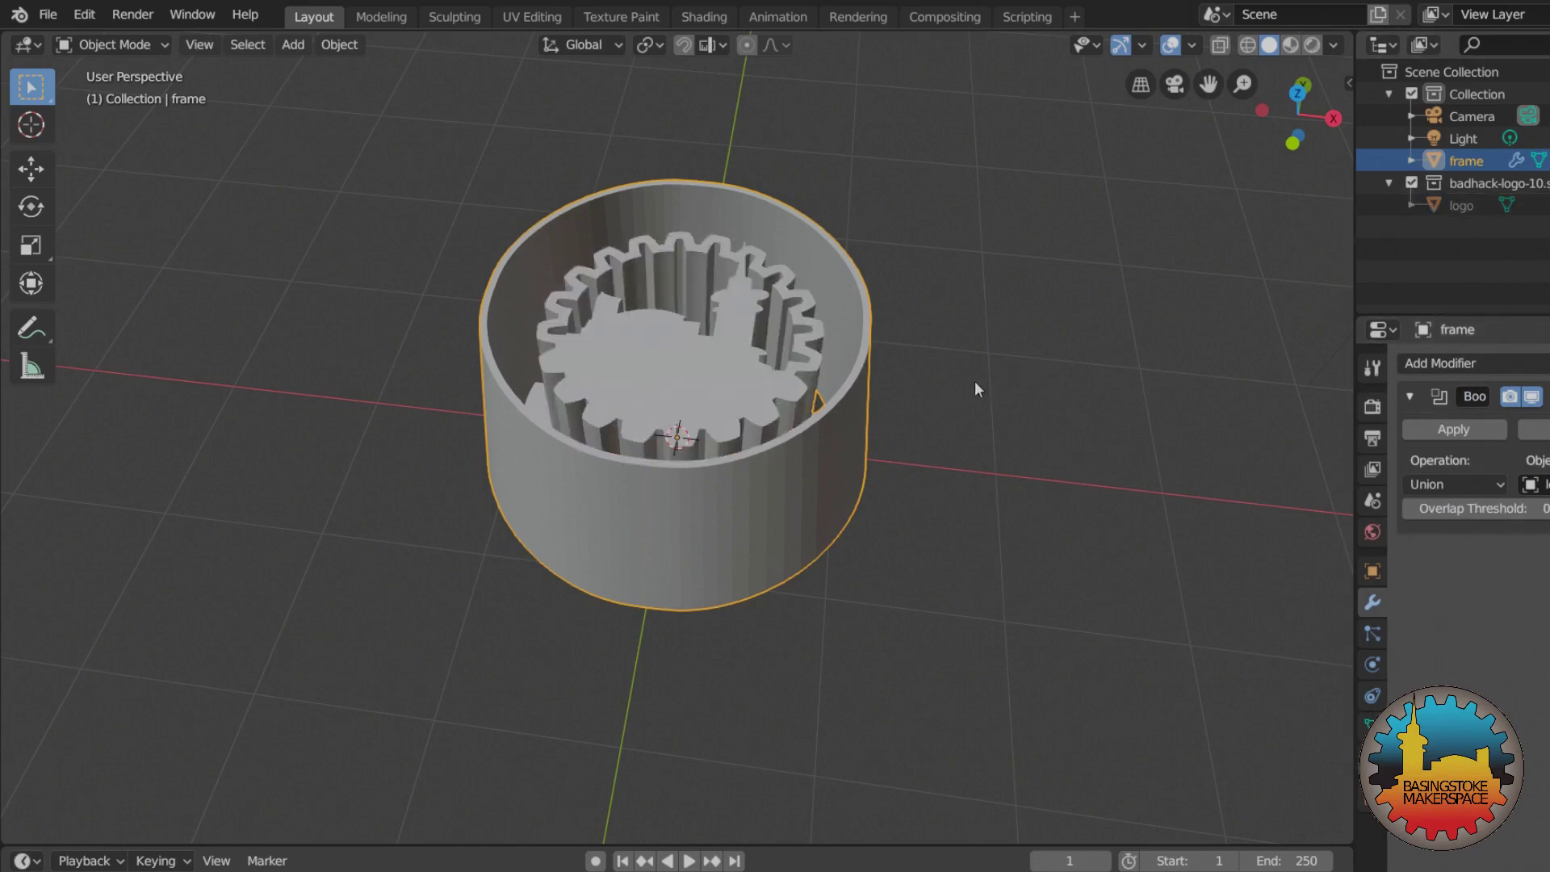
{"action": "mouse_move", "coordinate": [973, 386]}
{"action": "middle_mouse_down"}
{"action": "mouse_move", "coordinate": [964, 448]}
{"action": "mouse_move", "coordinate": [961, 401]}
{"action": "middle_mouse_up"}
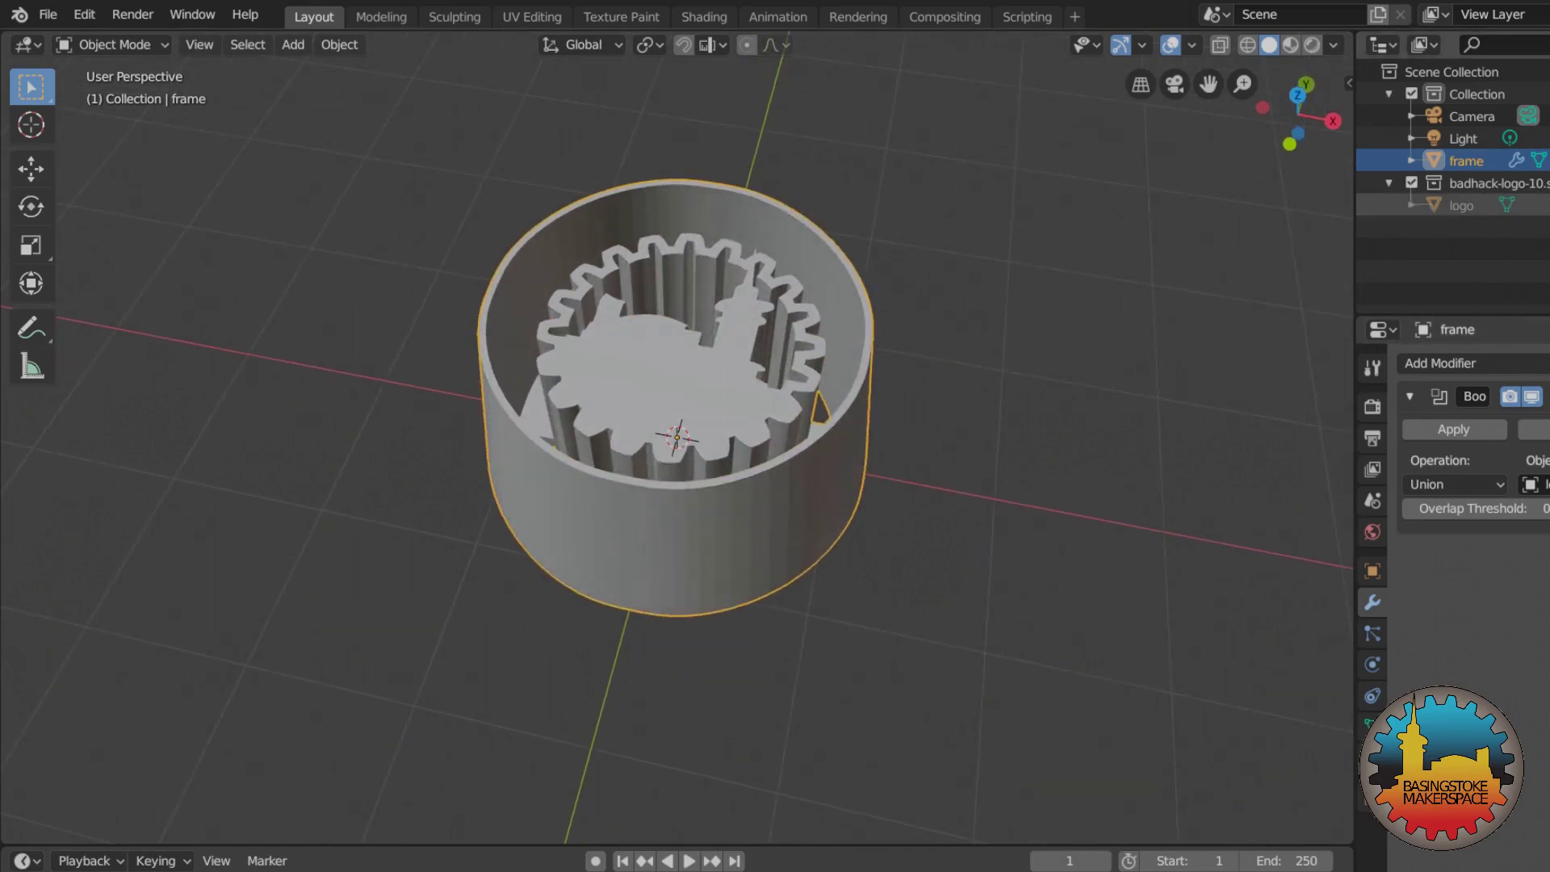
{"action": "left_click", "coordinate": [1455, 430]}
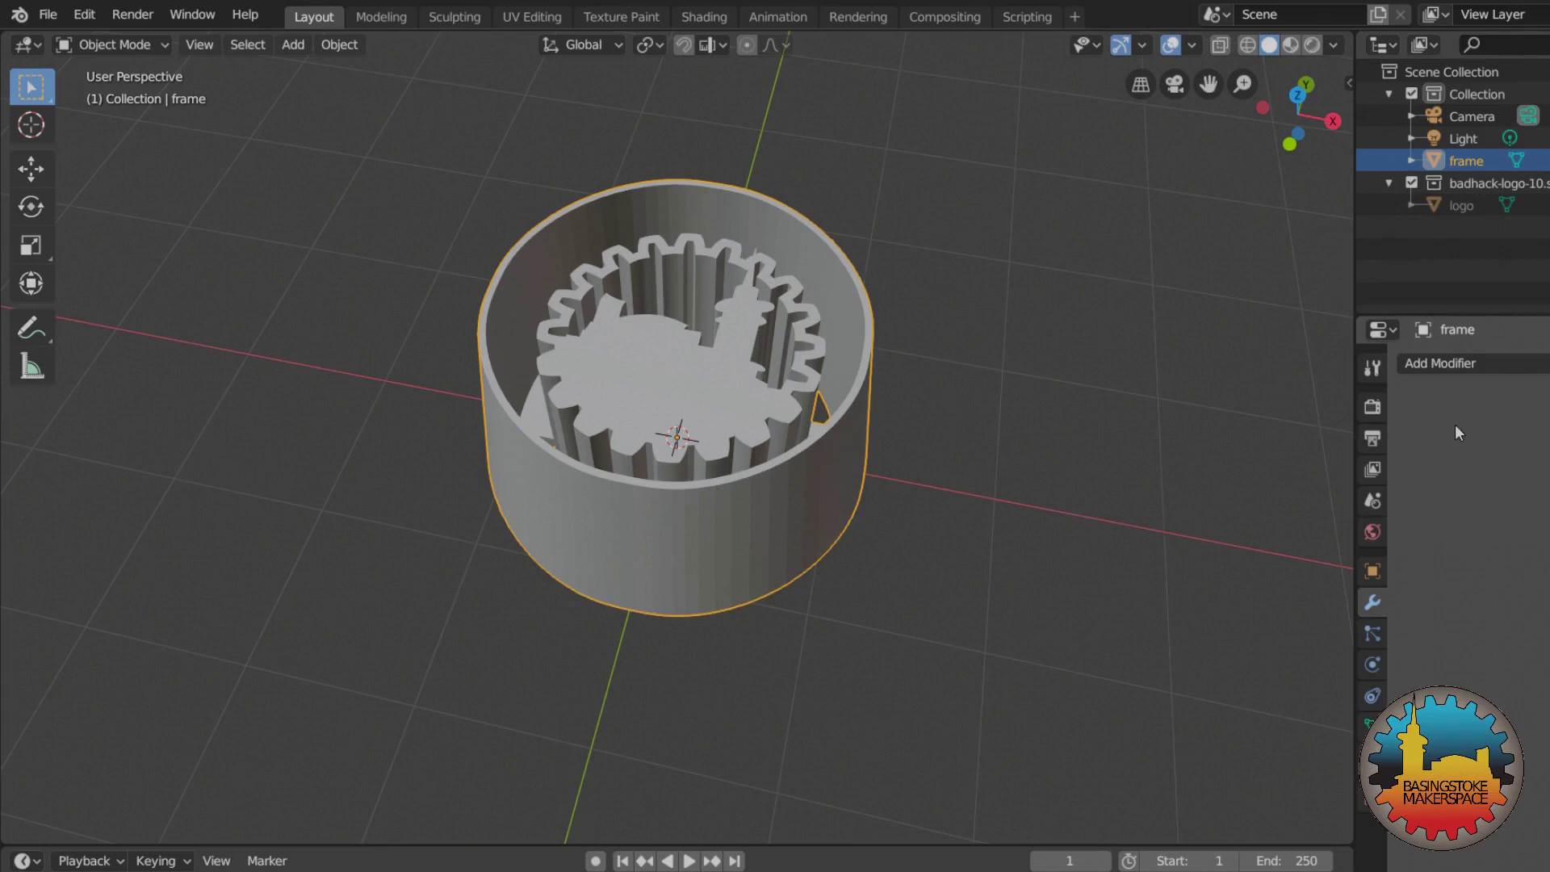
- Unhide the separate logo object and delete it, keeping only the merged frame
{"action": "key", "text": "alt+h"}
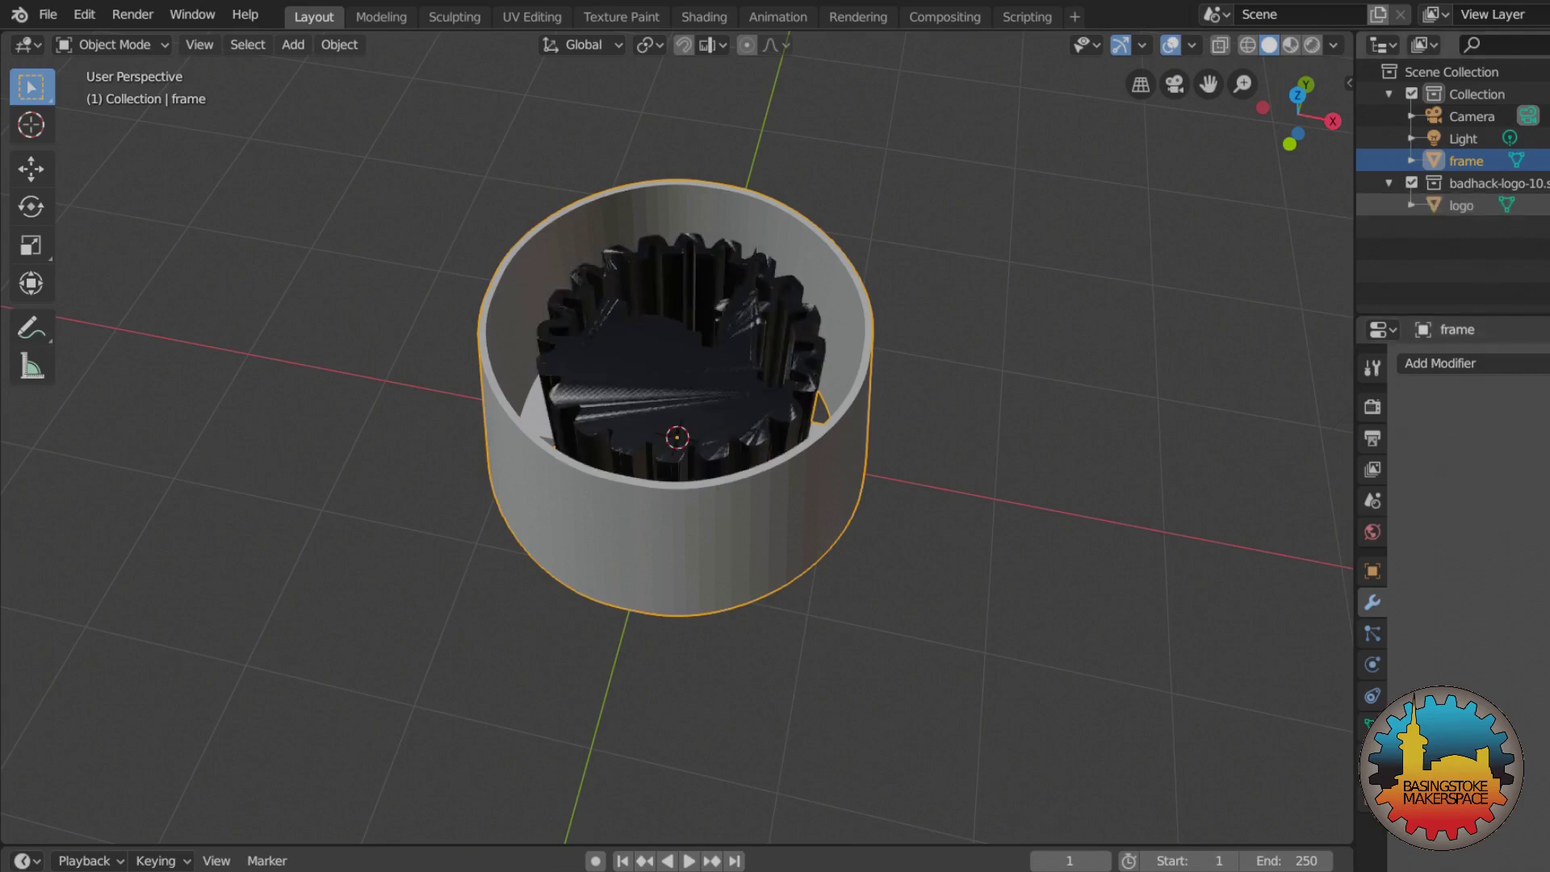
{"action": "left_click", "coordinate": [1463, 207]}
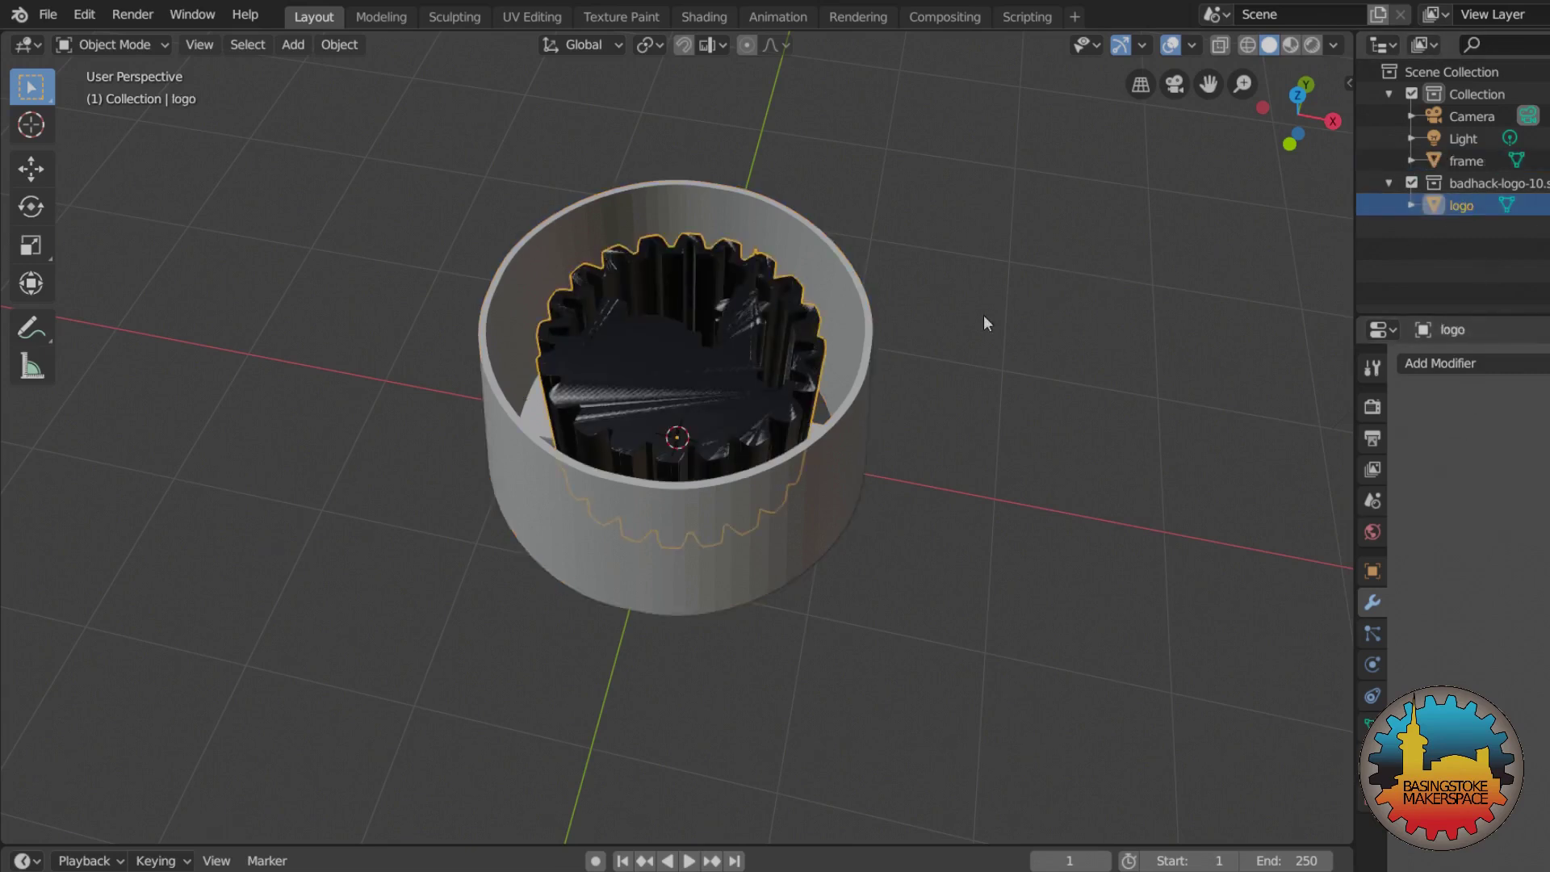
{"action": "key", "text": "Delete"}
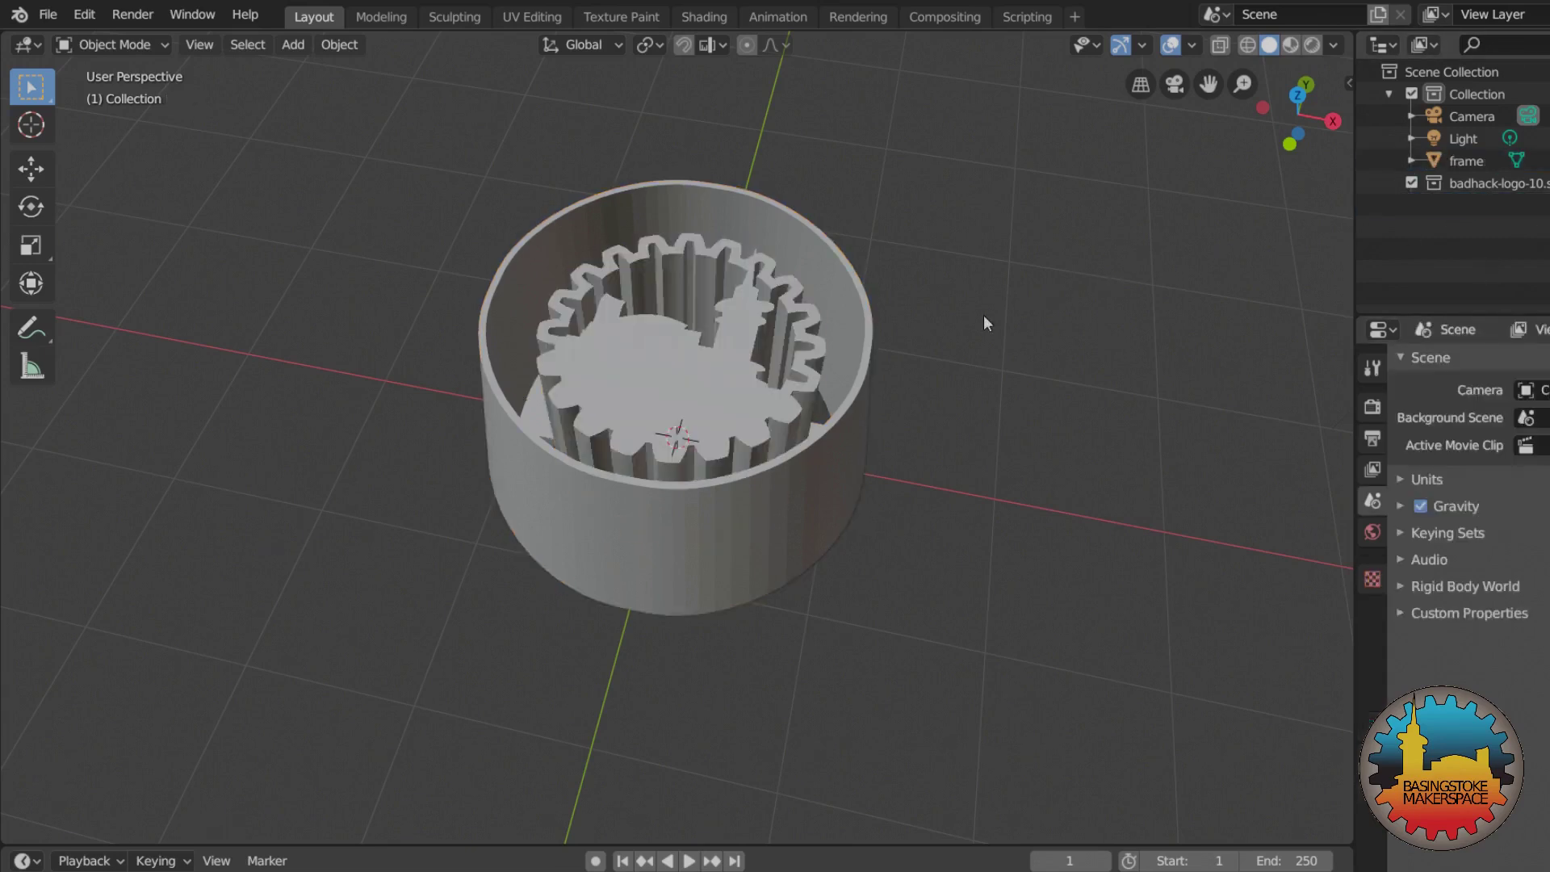
- Select the merged frame and delete the leftover badhack-logo-10.svg collection together with its hierarchy
{"action": "left_click", "coordinate": [704, 412]}
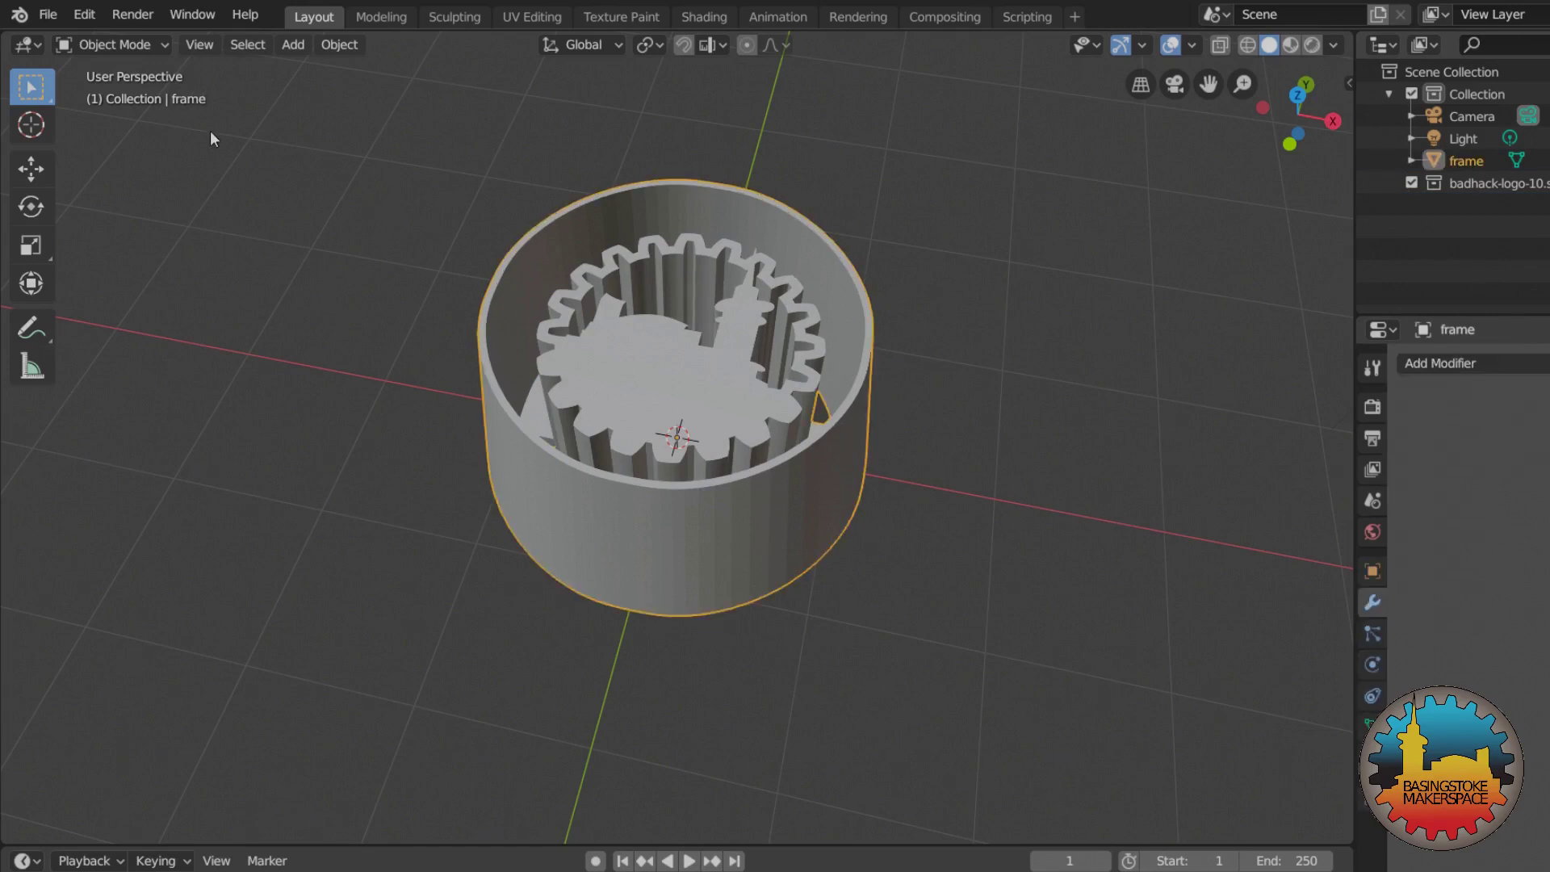
{"action": "left_click", "coordinate": [1464, 181]}
{"action": "right_click", "coordinate": [1465, 181]}
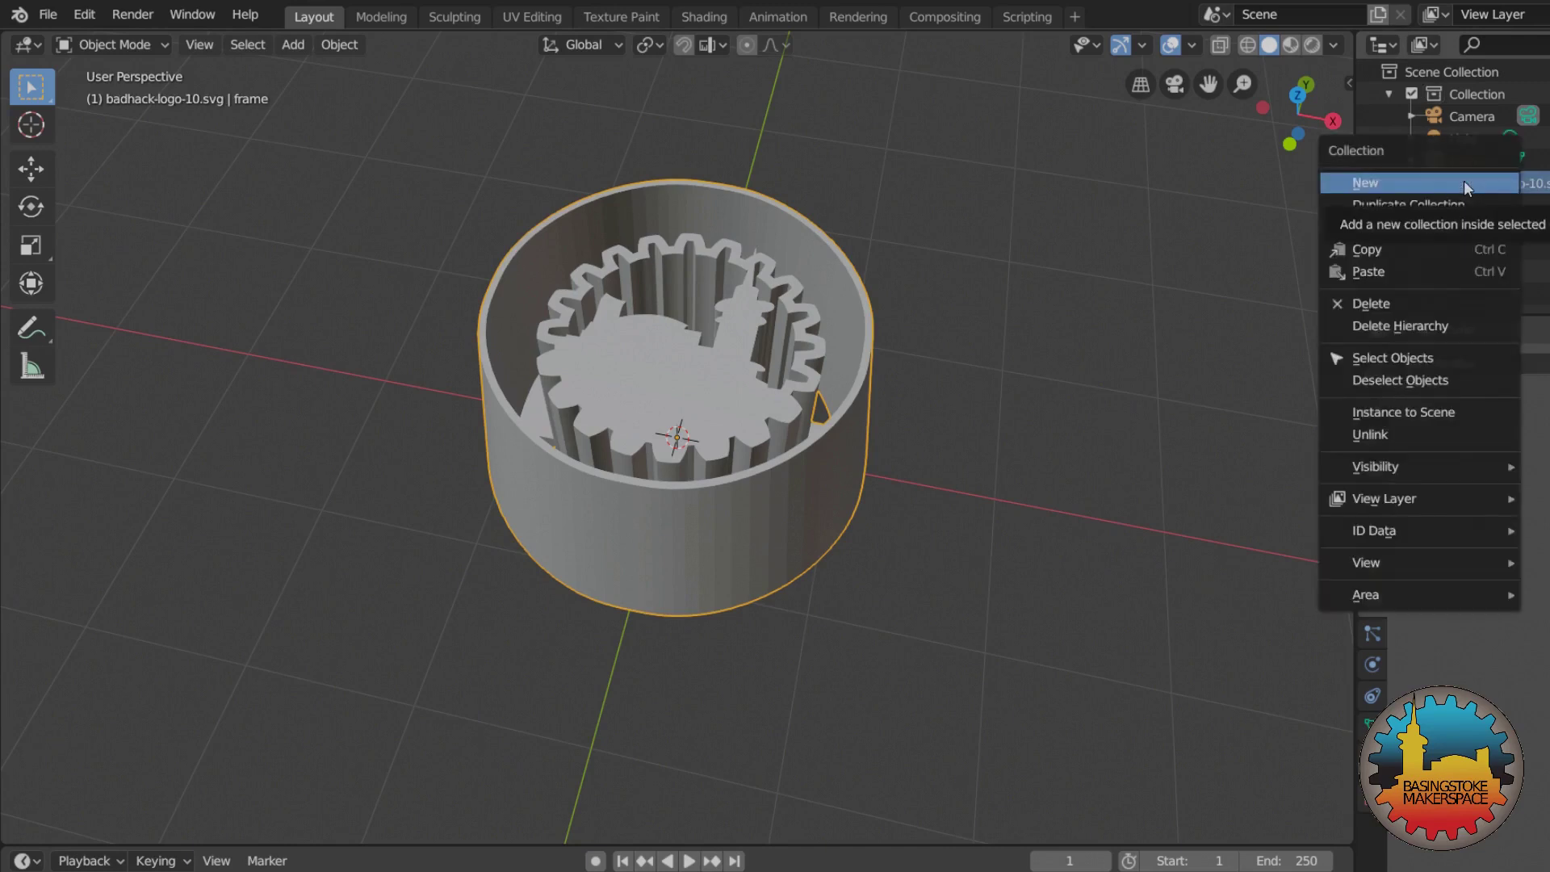
{"action": "left_click", "coordinate": [1412, 320]}
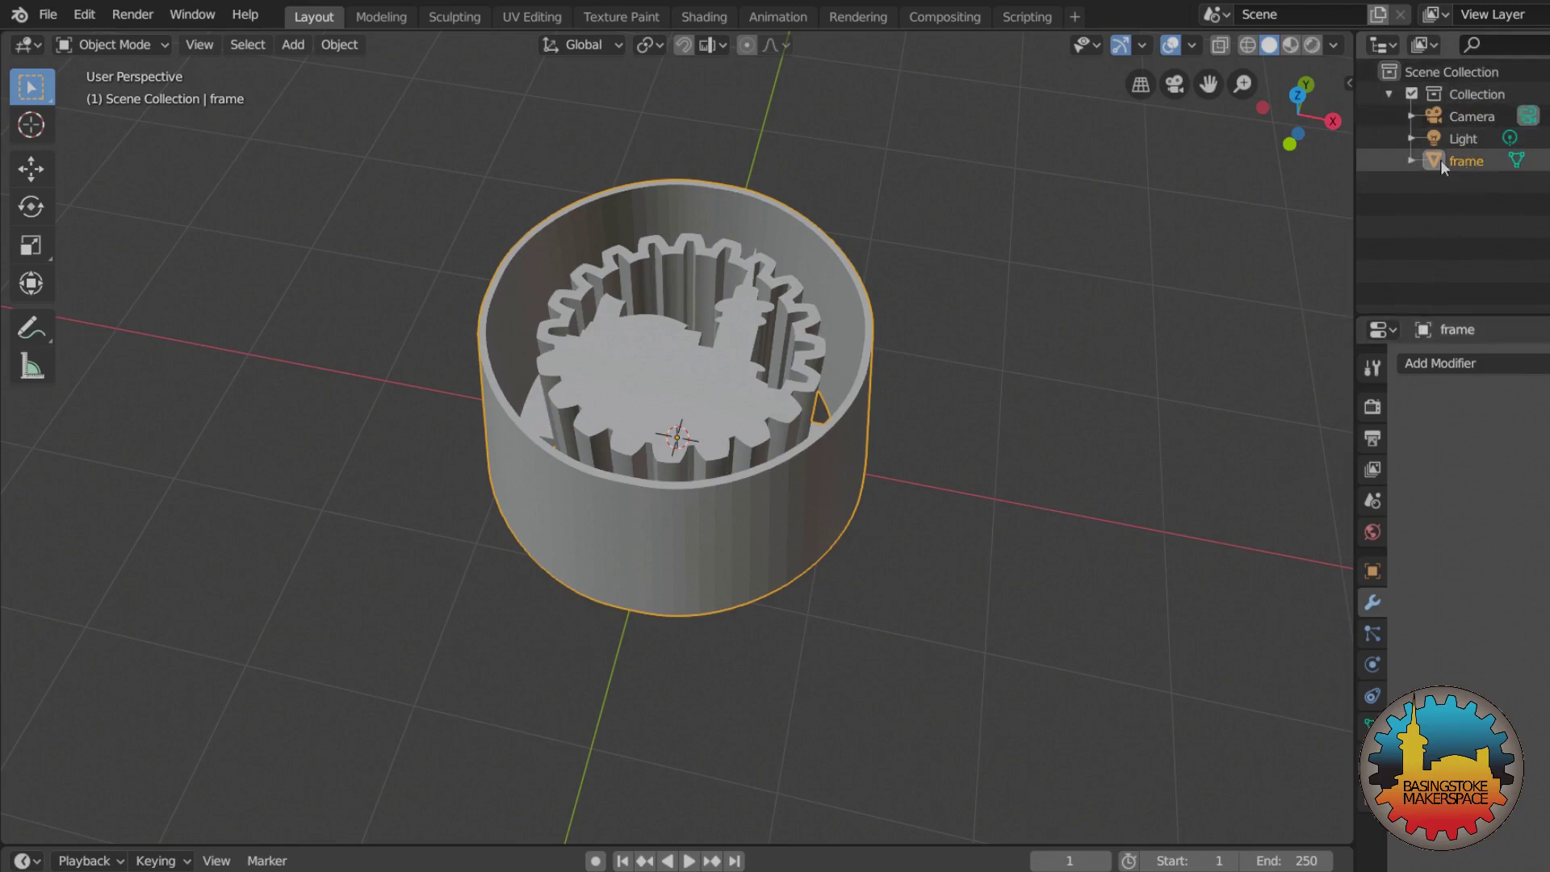
- Save the Blender project as a new file named cookie-logo-02.blend in the cookie-howto folder
{"action": "left_click", "coordinate": [48, 15]}
{"action": "left_click", "coordinate": [116, 183]}
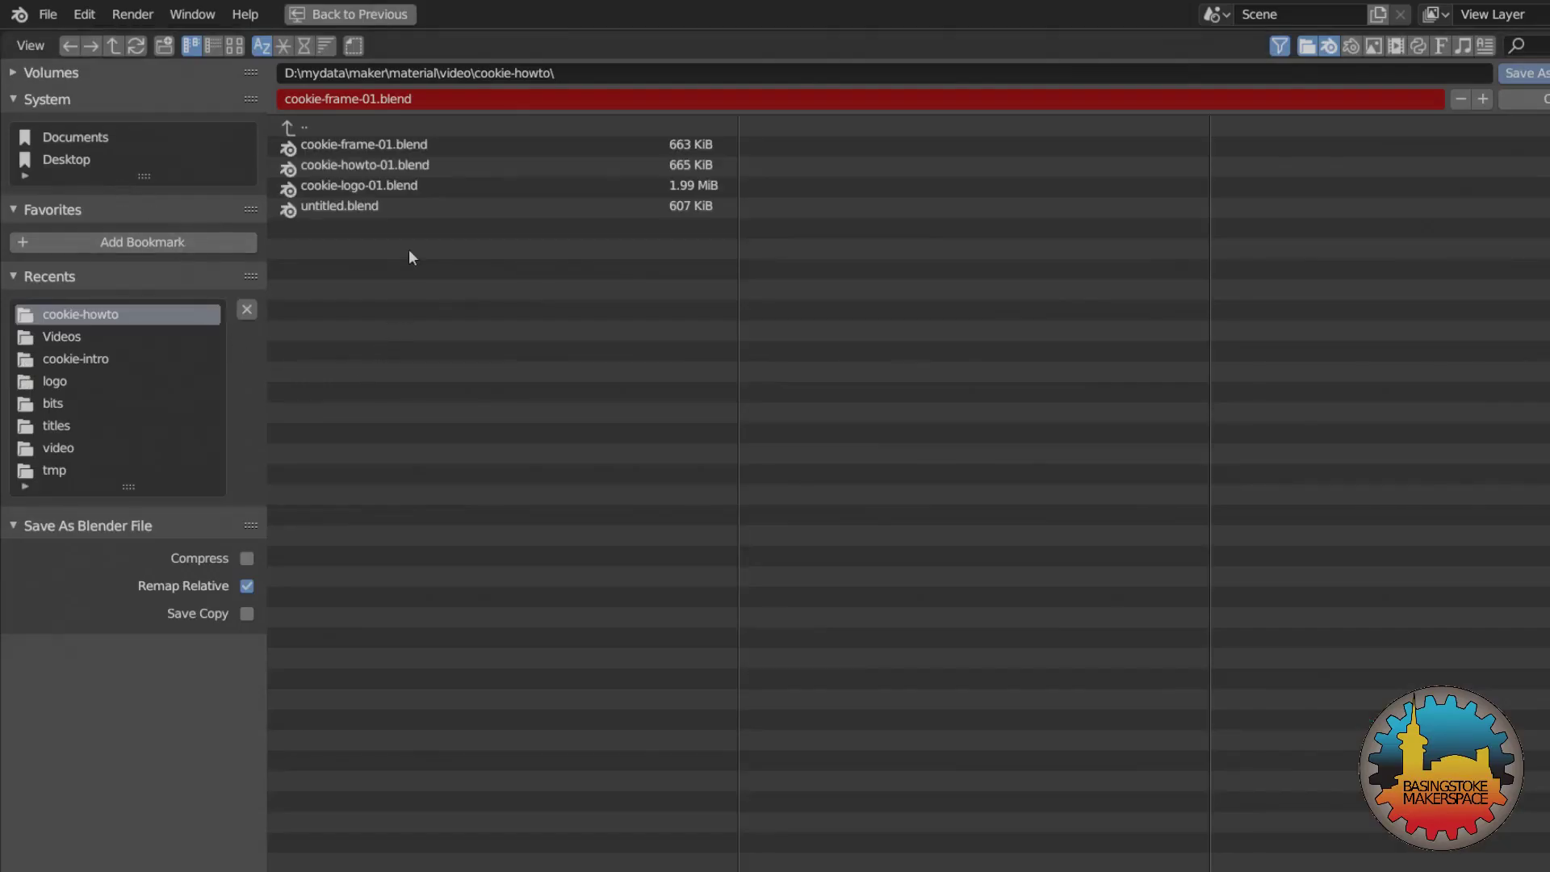
{"action": "left_click", "coordinate": [395, 185]}
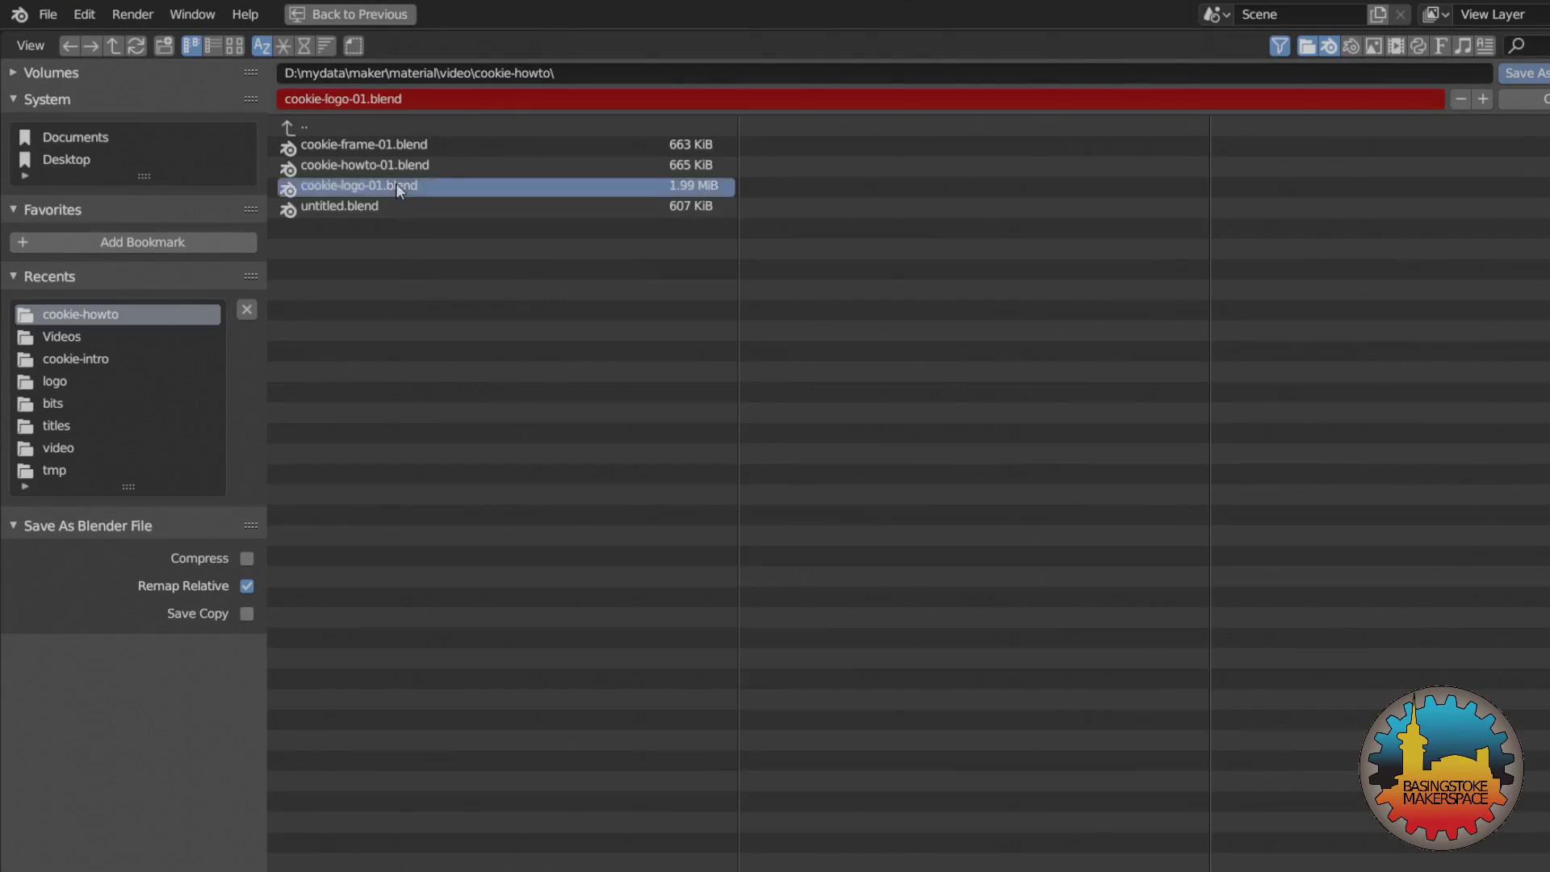
{"action": "left_click", "coordinate": [355, 99]}
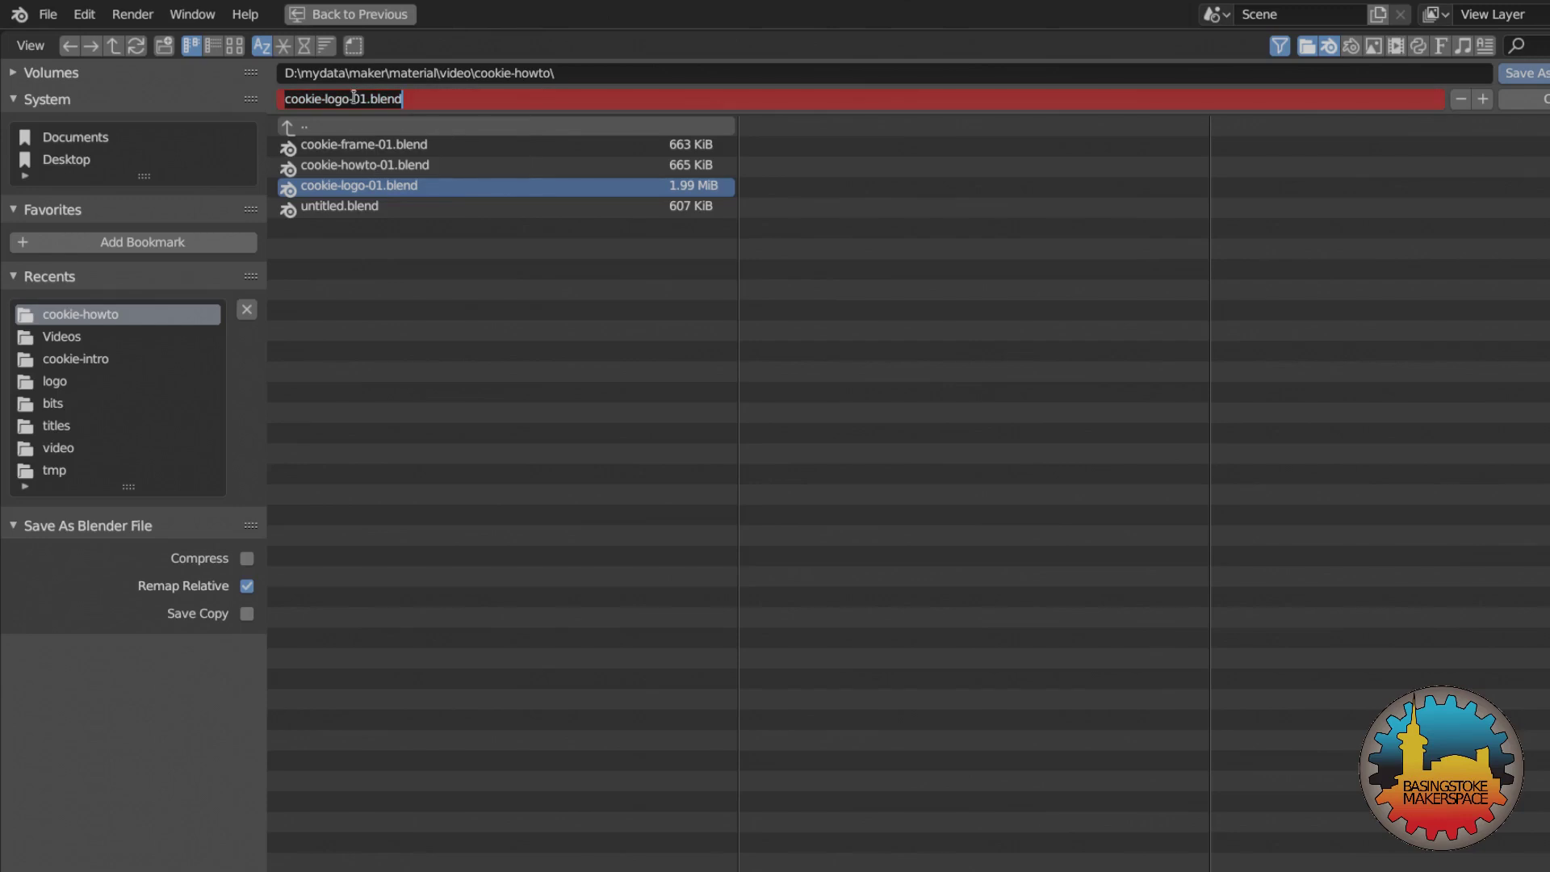
{"action": "left_click", "coordinate": [365, 98]}
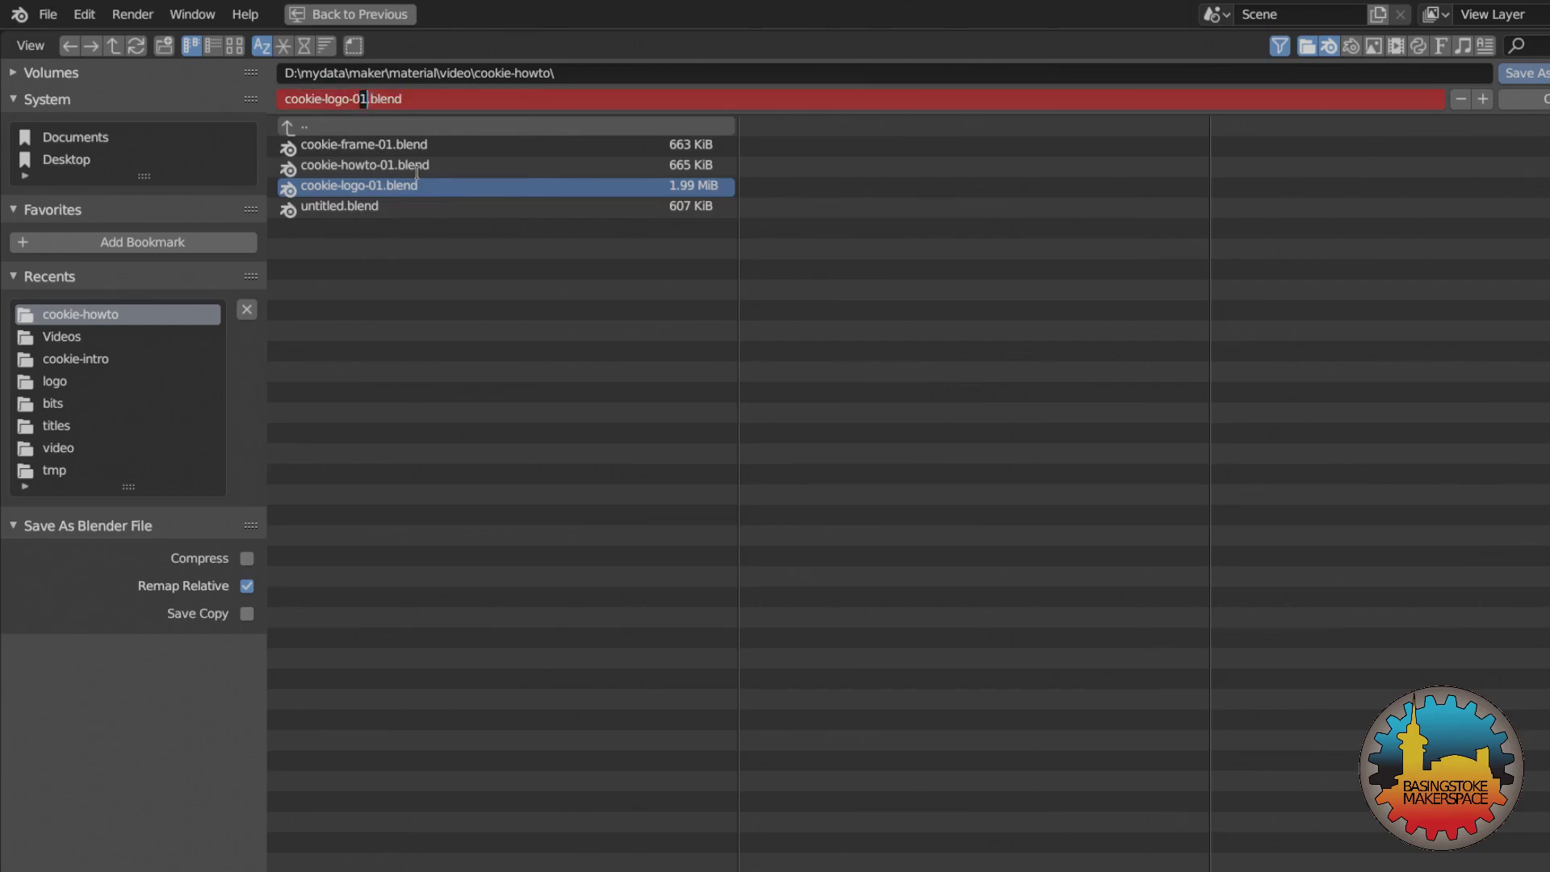
{"action": "key", "text": "BackSpace"}
{"action": "type", "text": "2"}
{"action": "left_click", "coordinate": [1539, 75]}
{"action": "left_click", "coordinate": [1539, 75]}
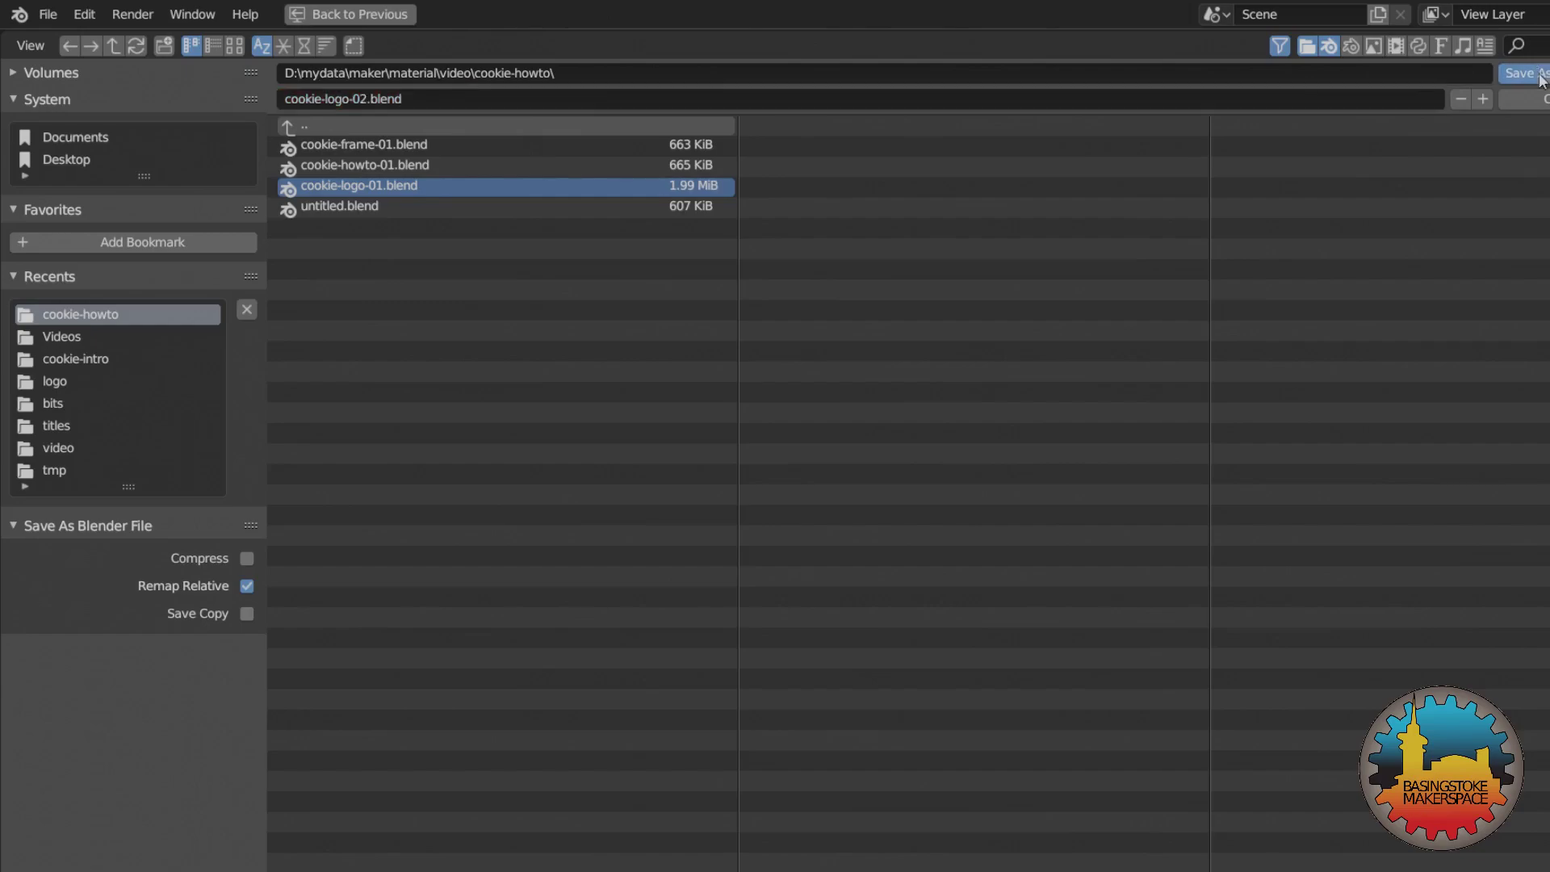
- Export the merged cookie cutter frame in STL format for slicing
{"action": "left_click", "coordinate": [50, 16]}
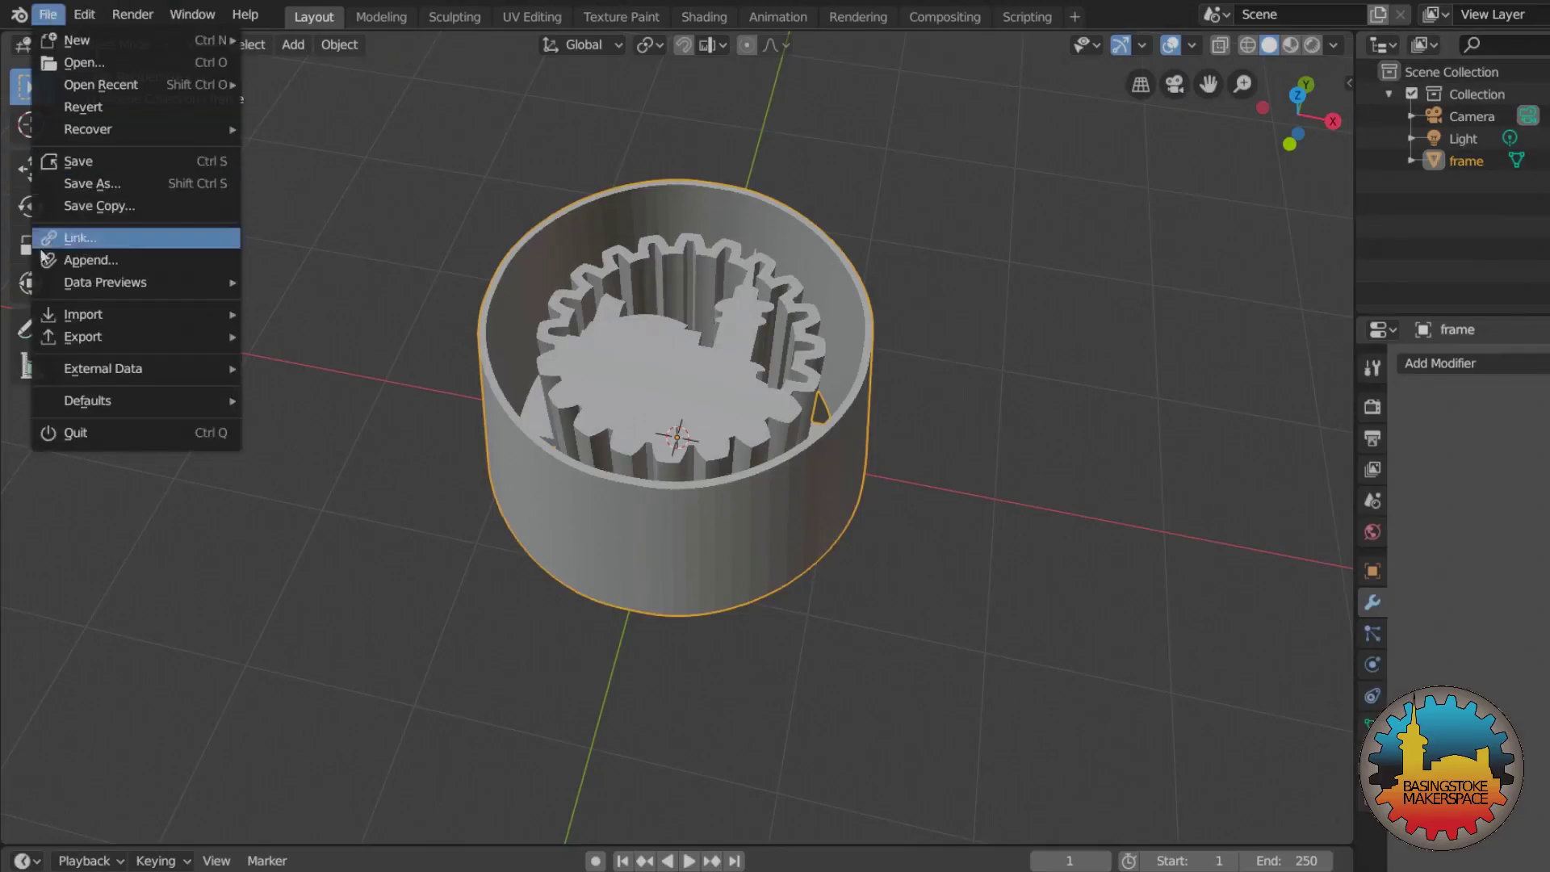
{"action": "mouse_move", "coordinate": [152, 337]}
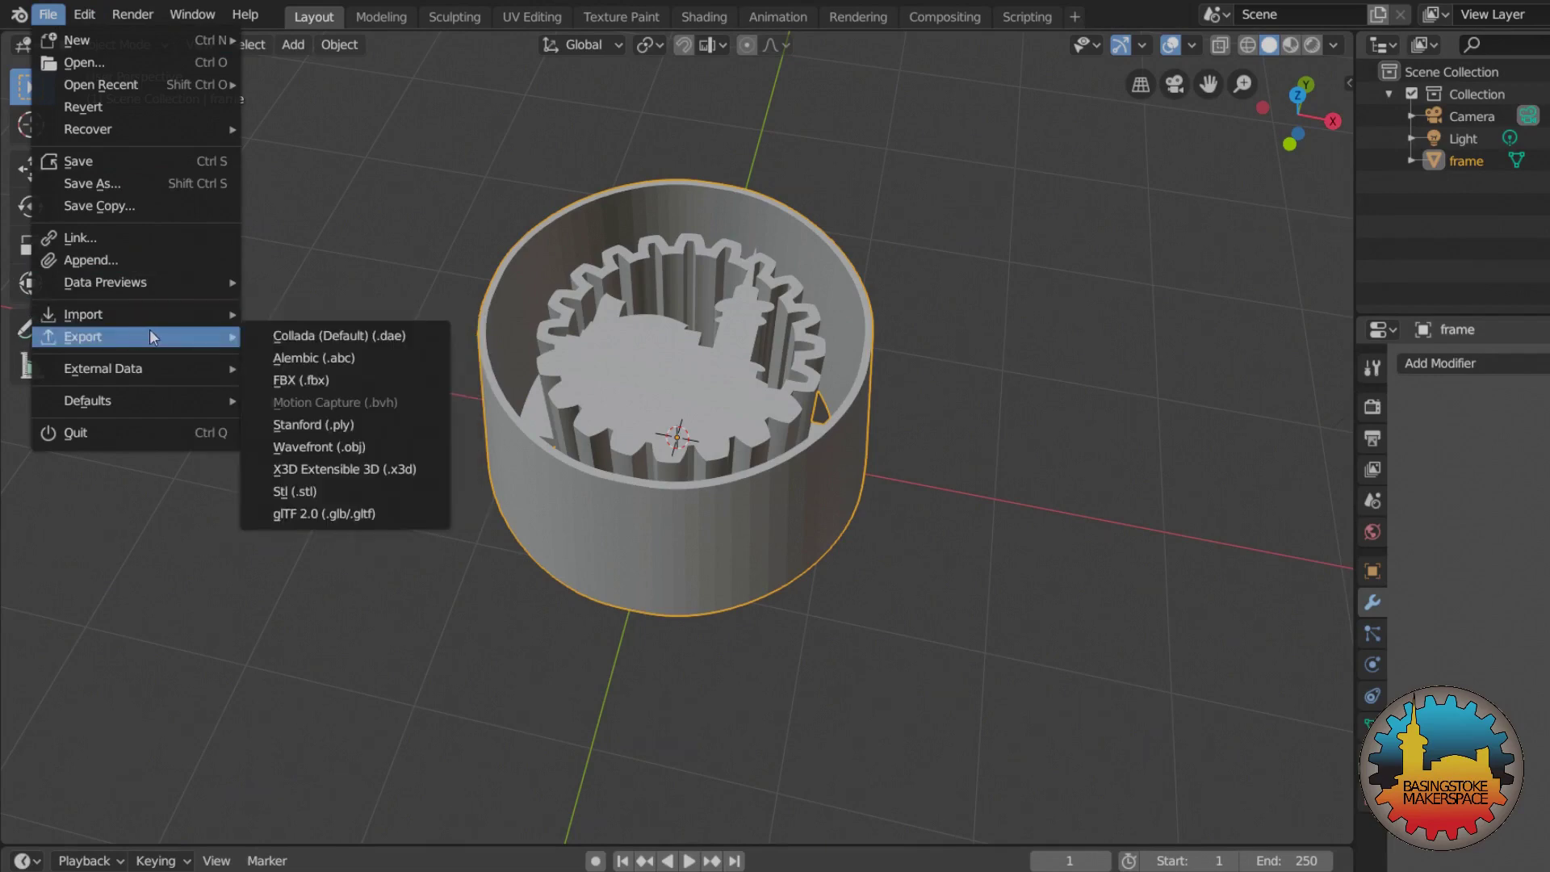
{"action": "left_click", "coordinate": [342, 496]}
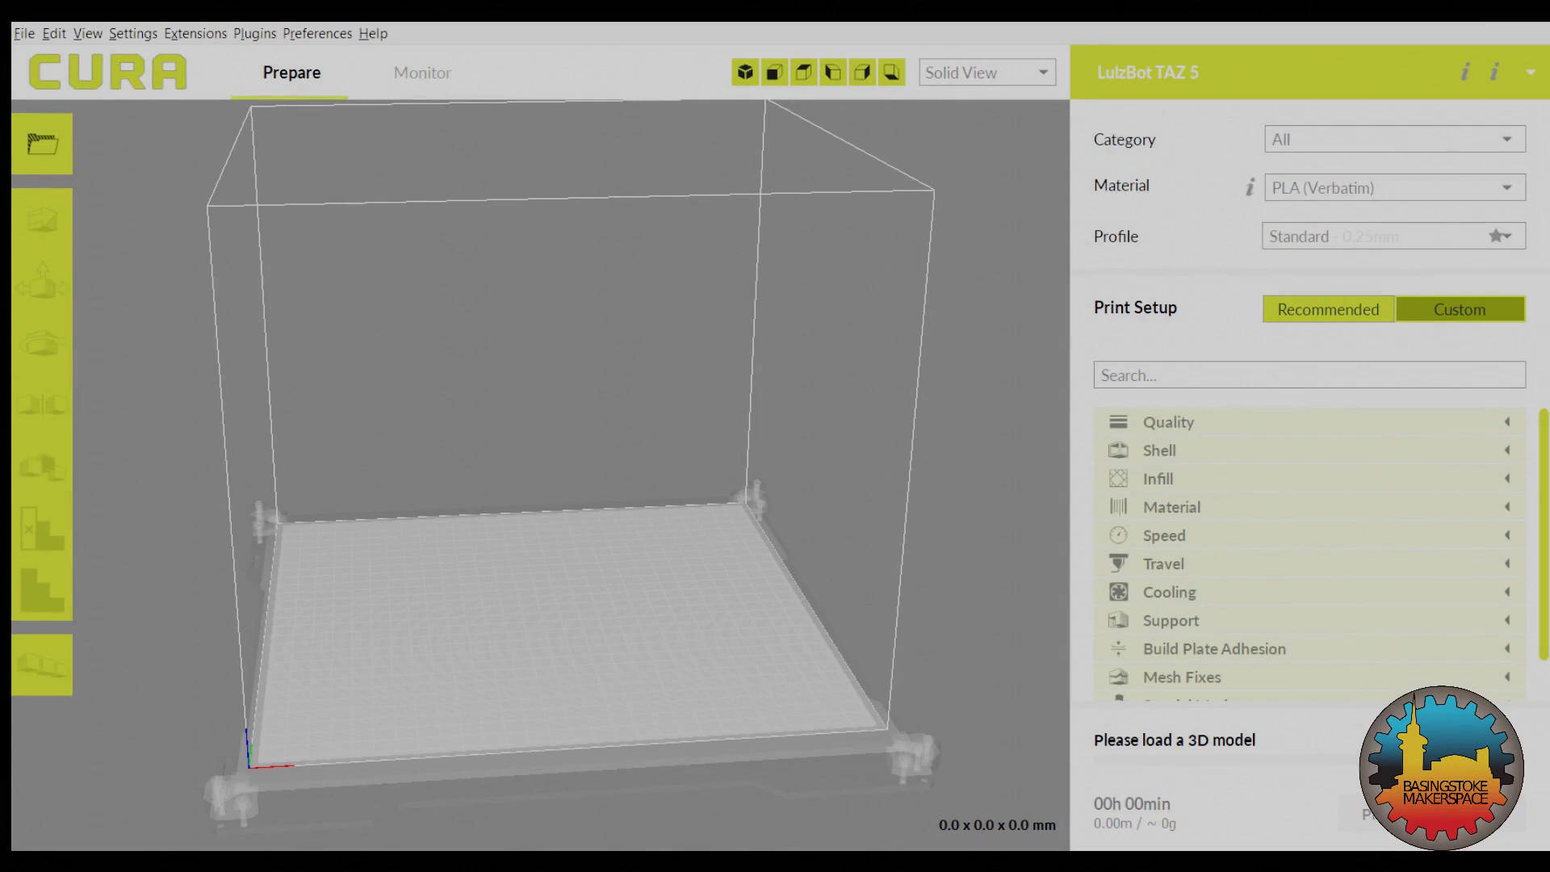
- Switch to Cura and load the exported cookie-logo-02 model onto the build plate
{"action": "left_click", "coordinate": [54, 34]}
{"action": "left_click", "coordinate": [29, 34]}
{"action": "key", "text": "Escape"}
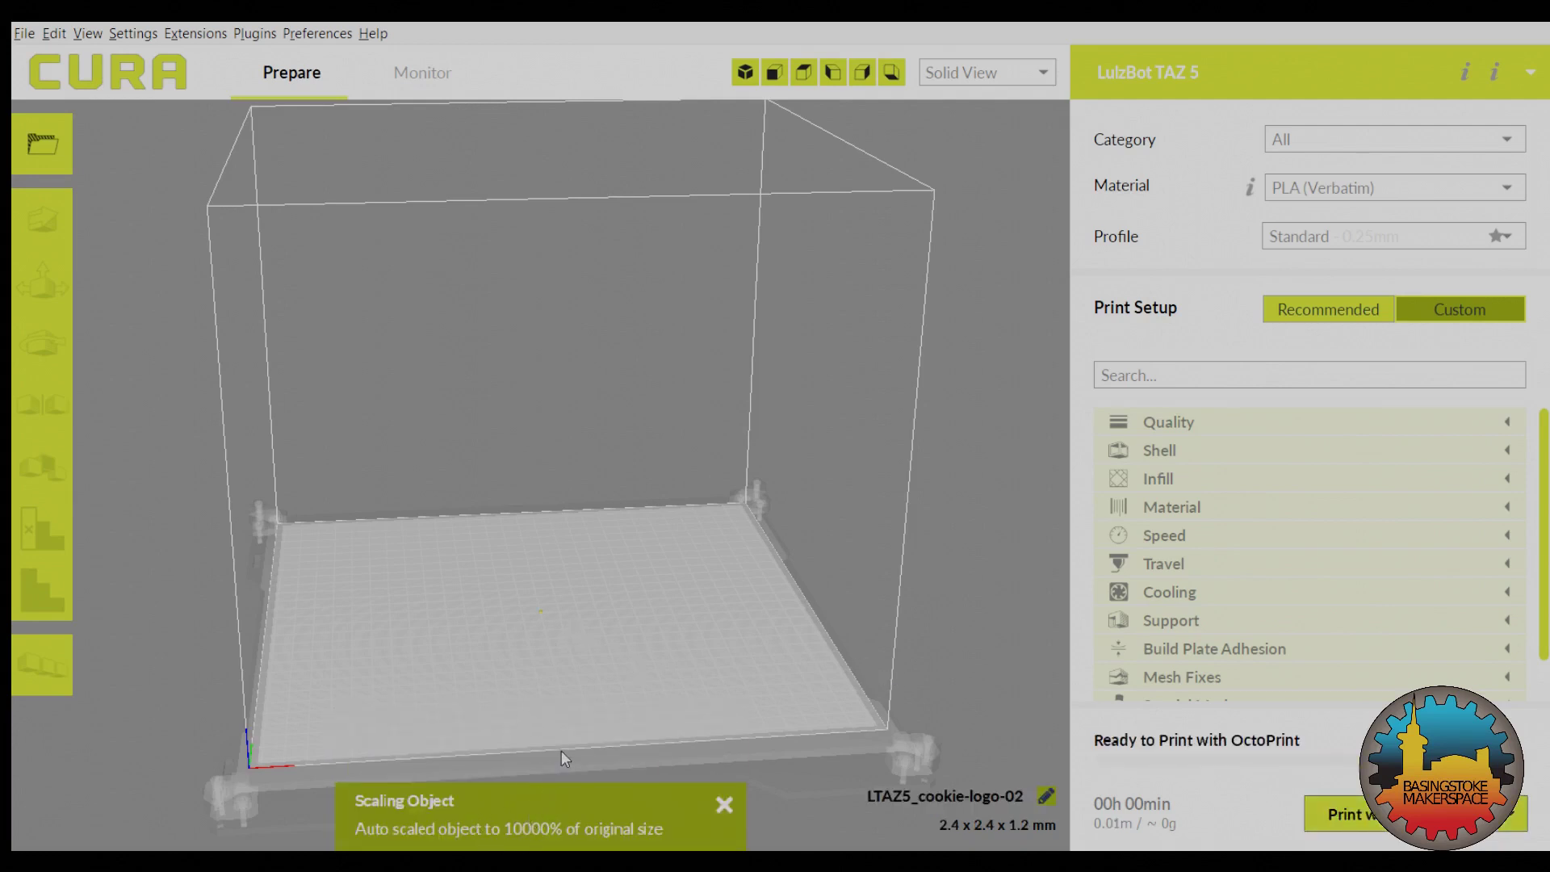
- Select the tiny model on the build plate and scale it uniformly to an X size of 80 mm
{"action": "scroll", "coordinate": [560, 750], "scroll_direction": "up", "scroll_amount": 5}
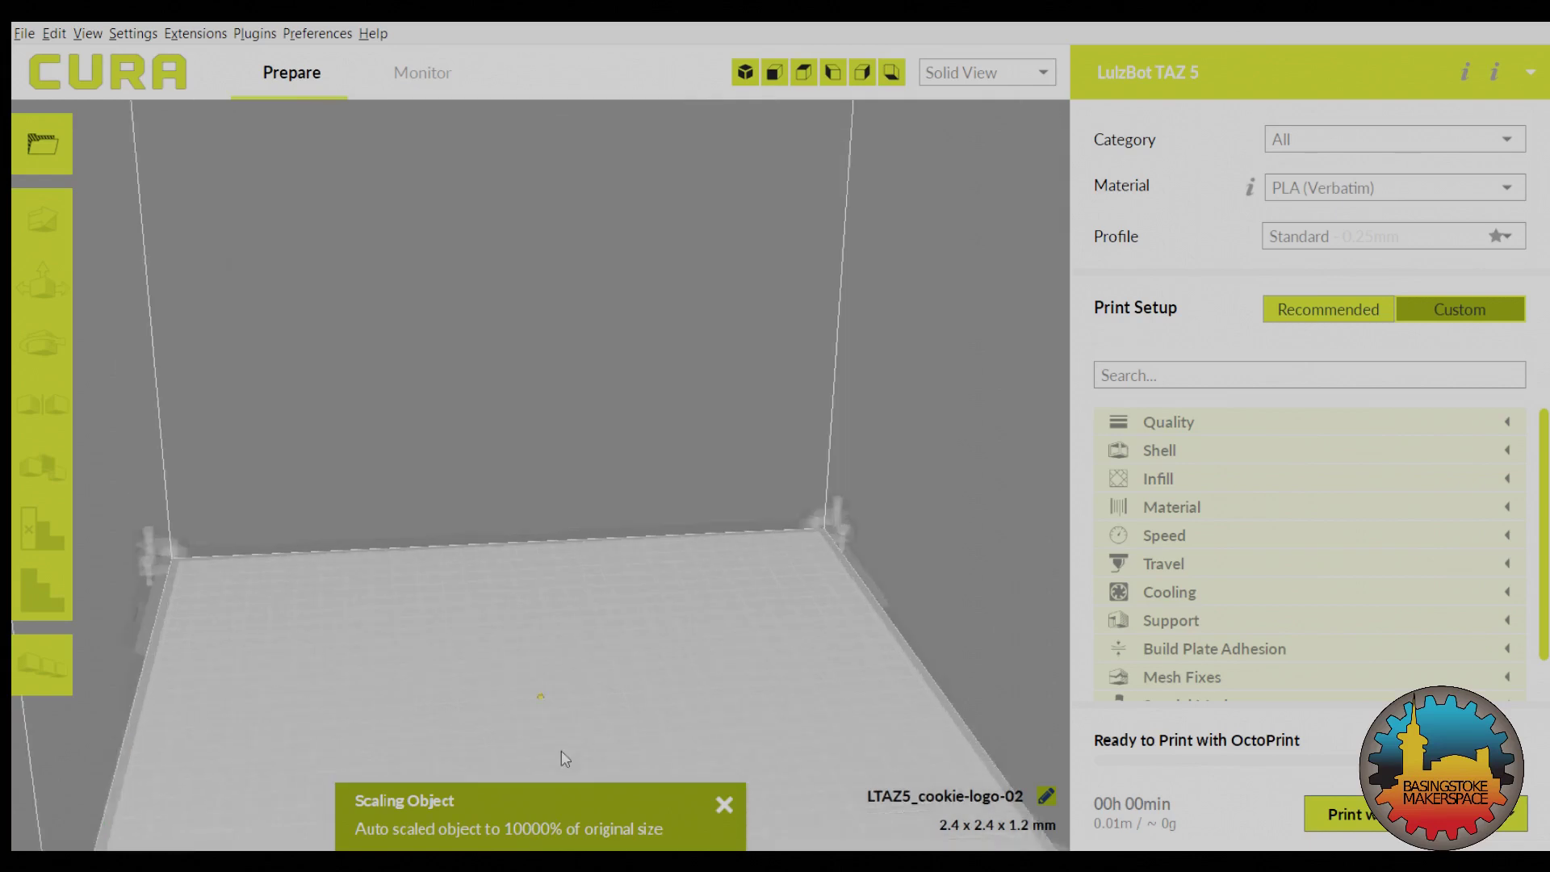
{"action": "left_click", "coordinate": [541, 699]}
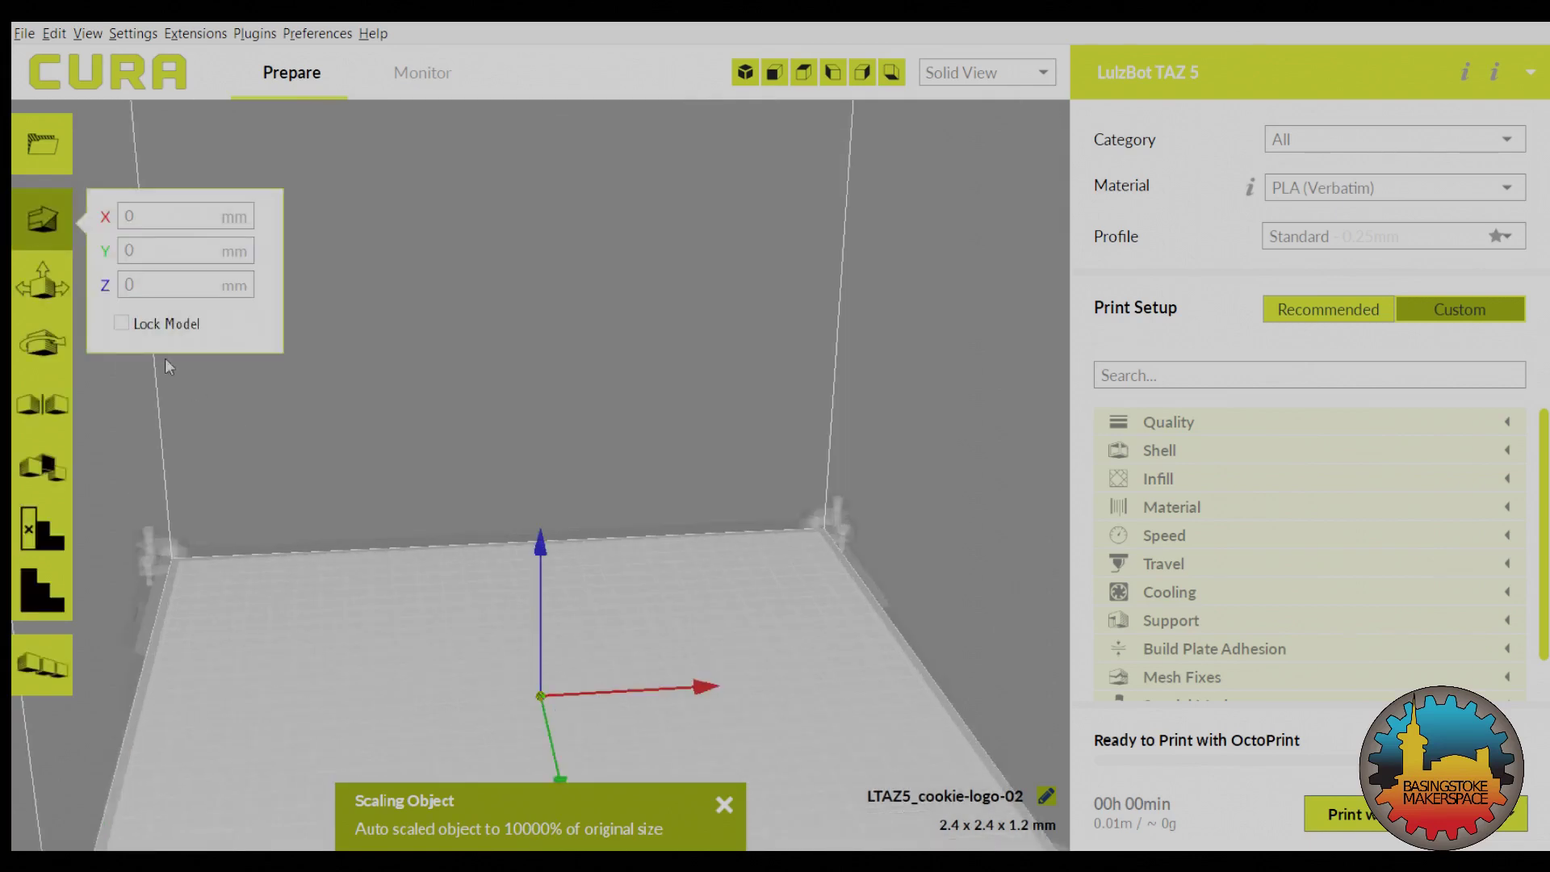
{"action": "left_click", "coordinate": [43, 284]}
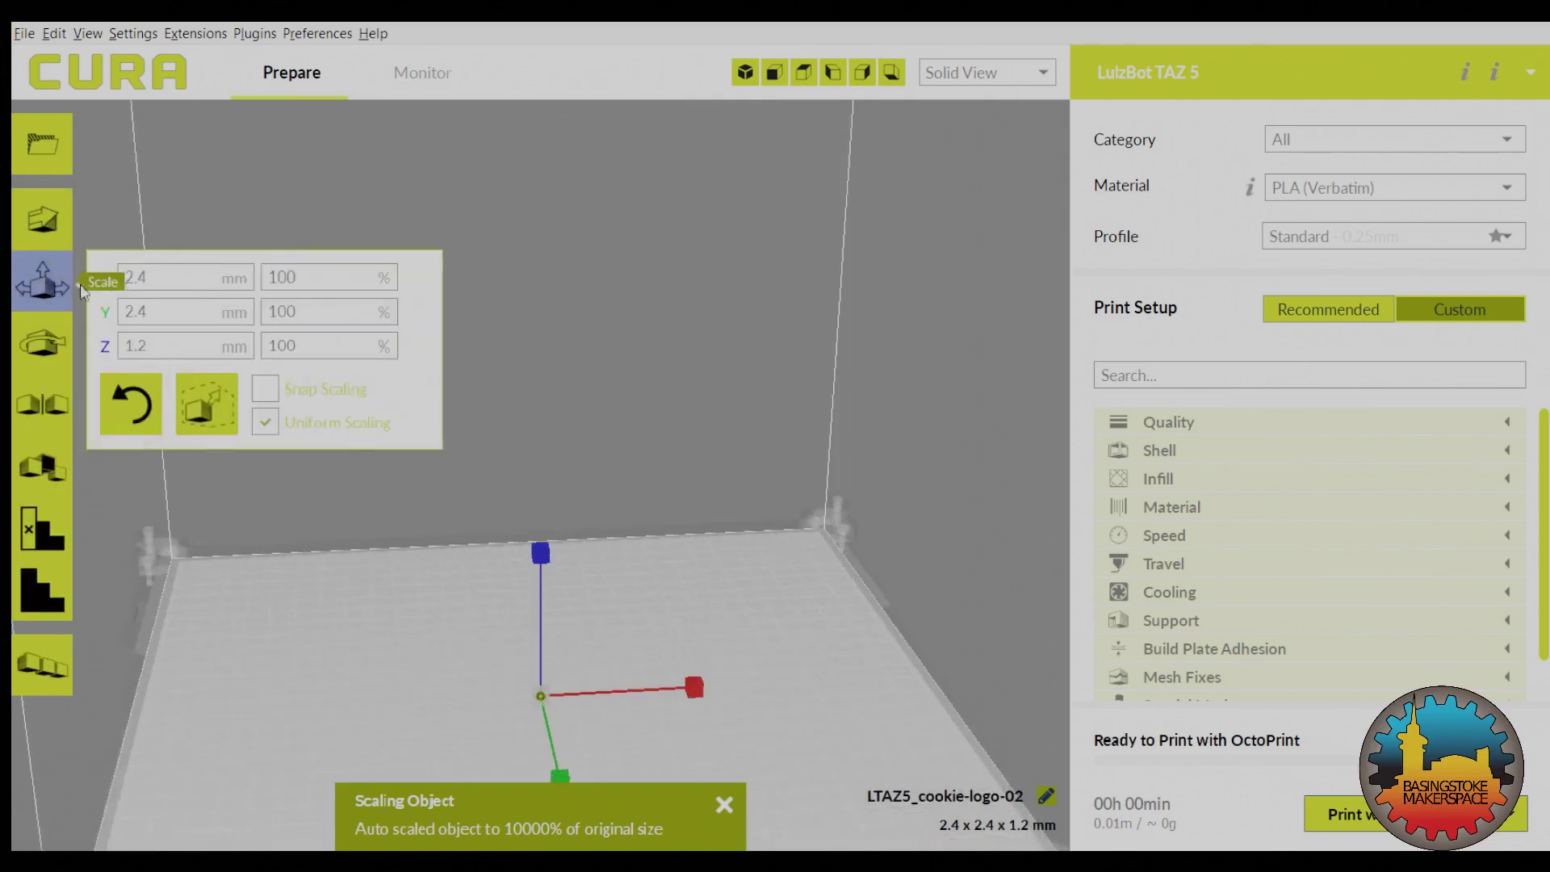
{"action": "double_click", "coordinate": [152, 276]}
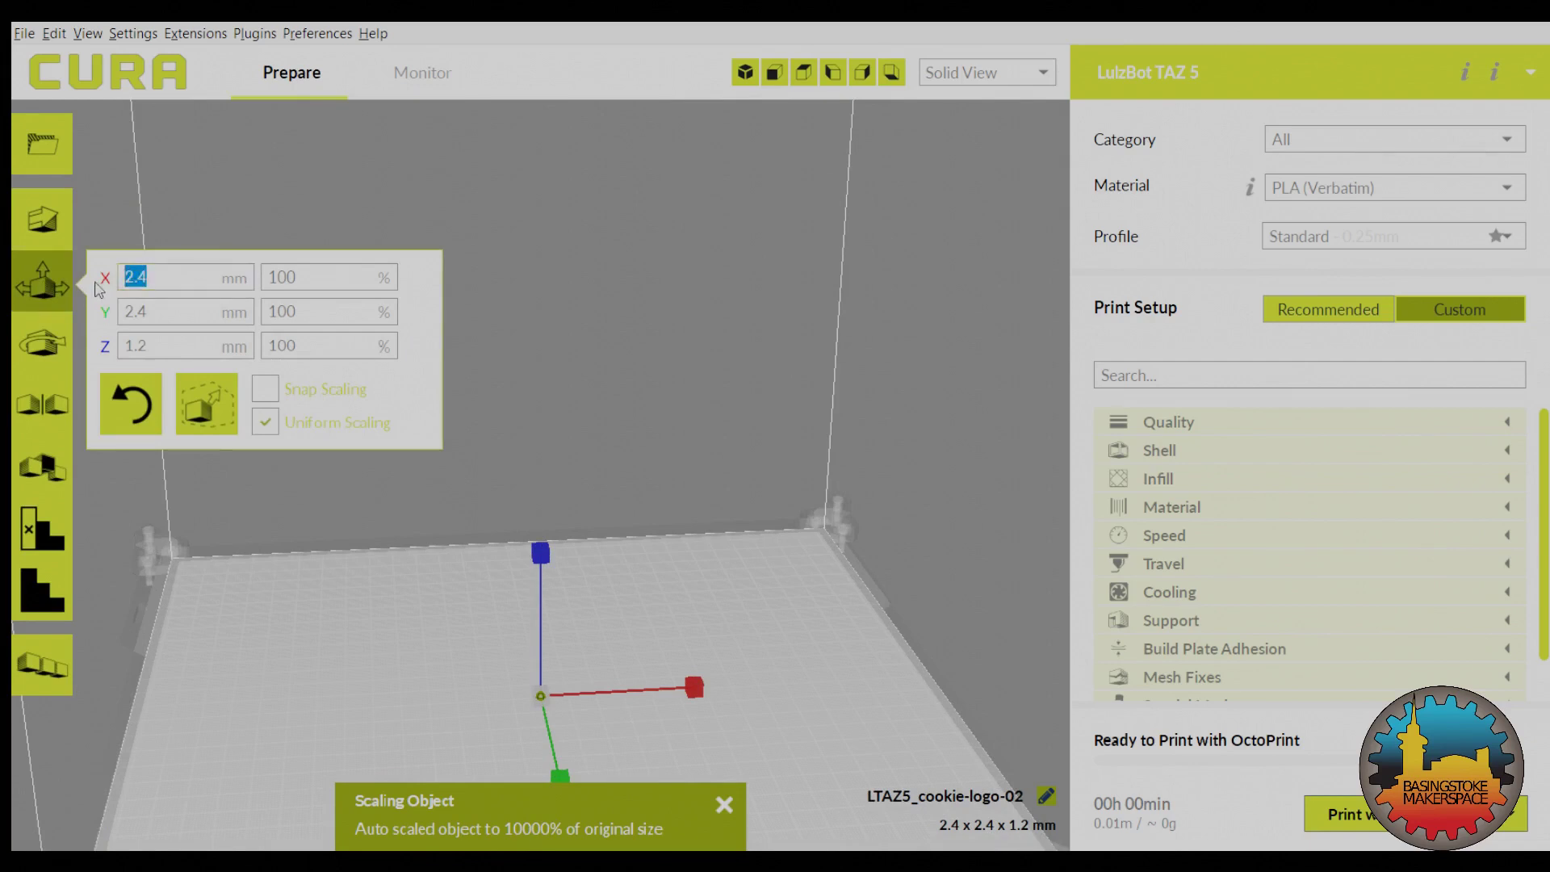
{"action": "type", "text": "80"}
{"action": "key", "text": "Return"}
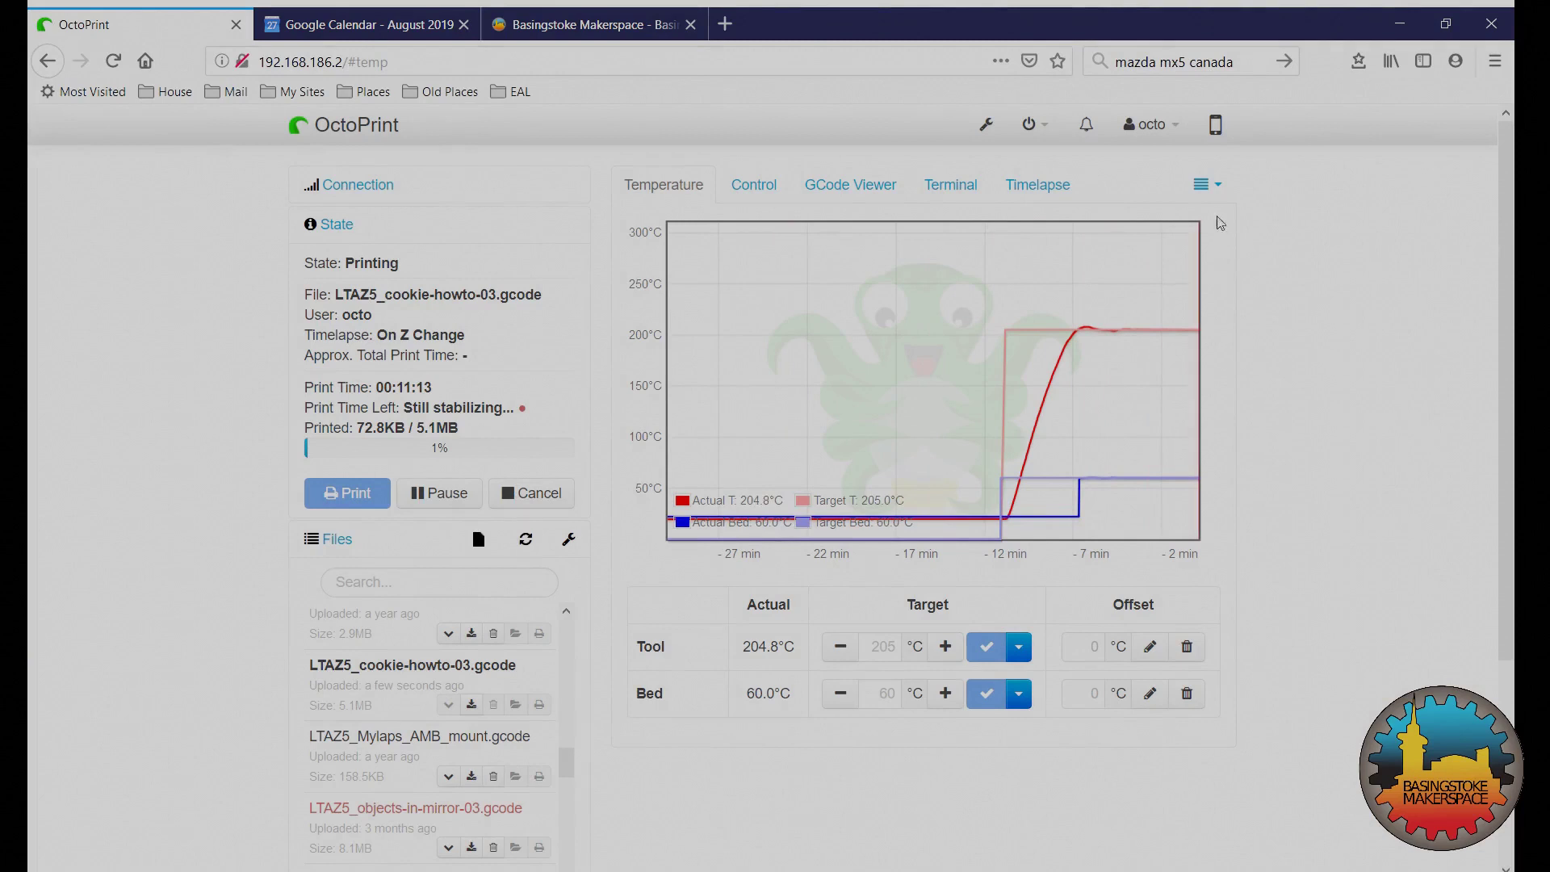
- Switch to OctoPrint in the browser and show the webcam view of the running print
{"action": "left_click", "coordinate": [1218, 191]}
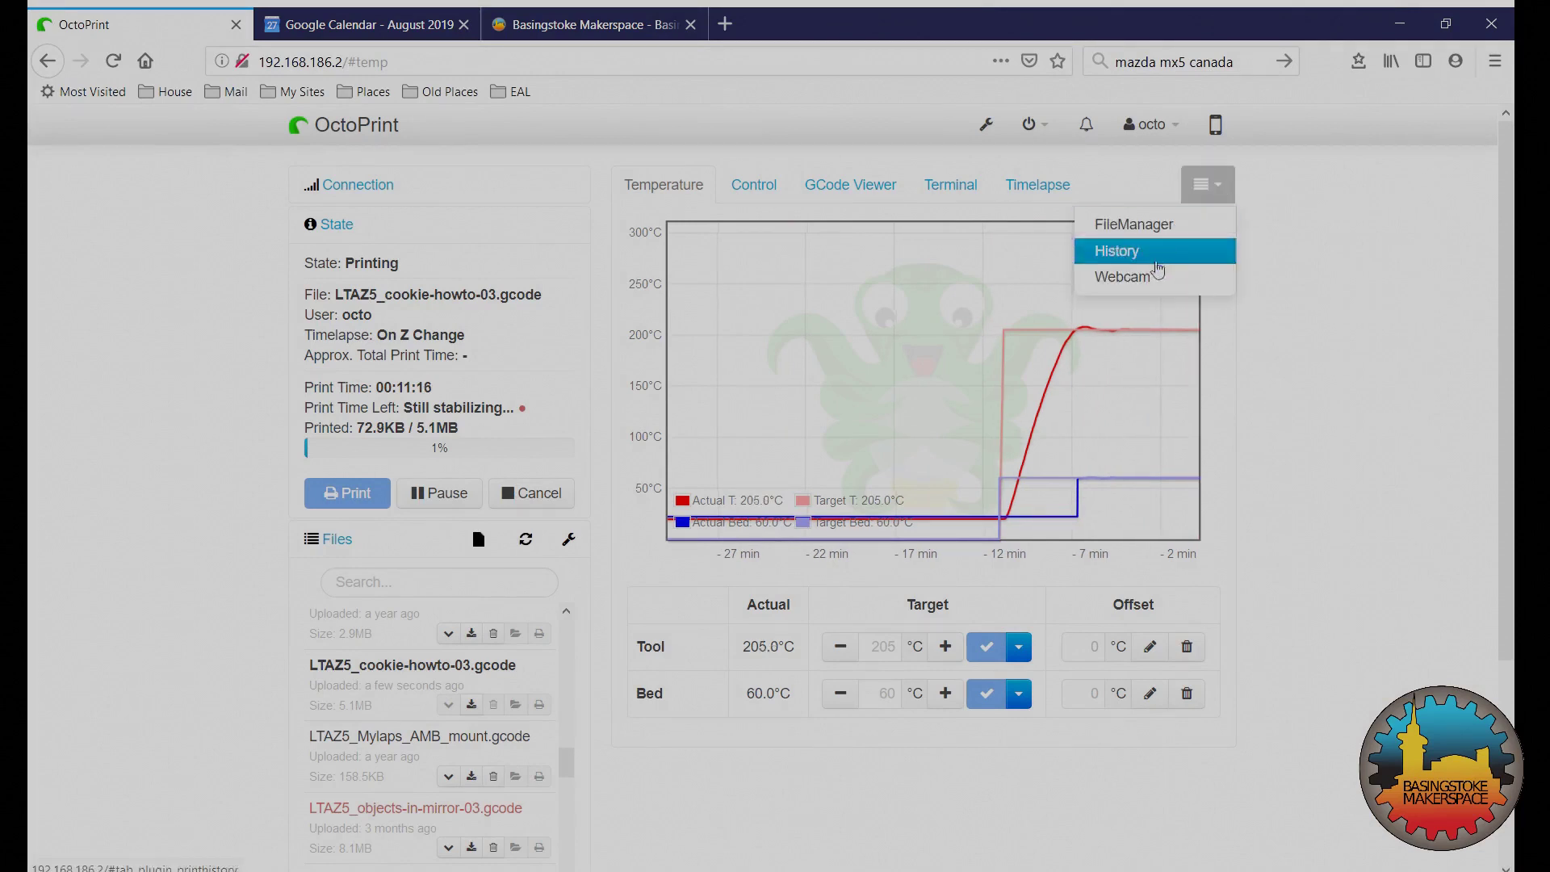
{"action": "left_click", "coordinate": [1152, 278]}
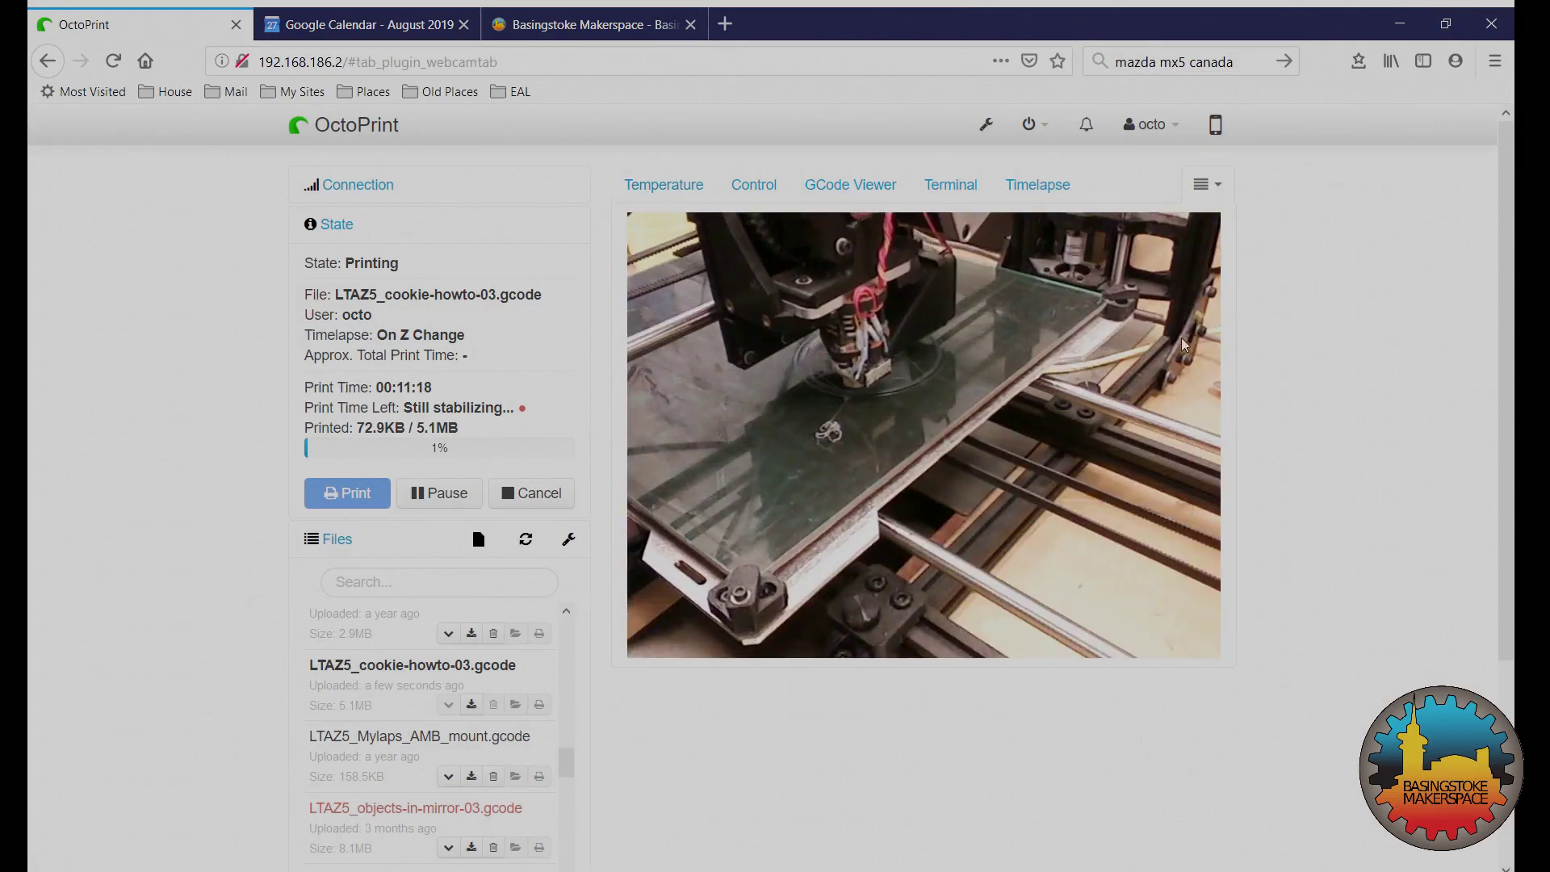